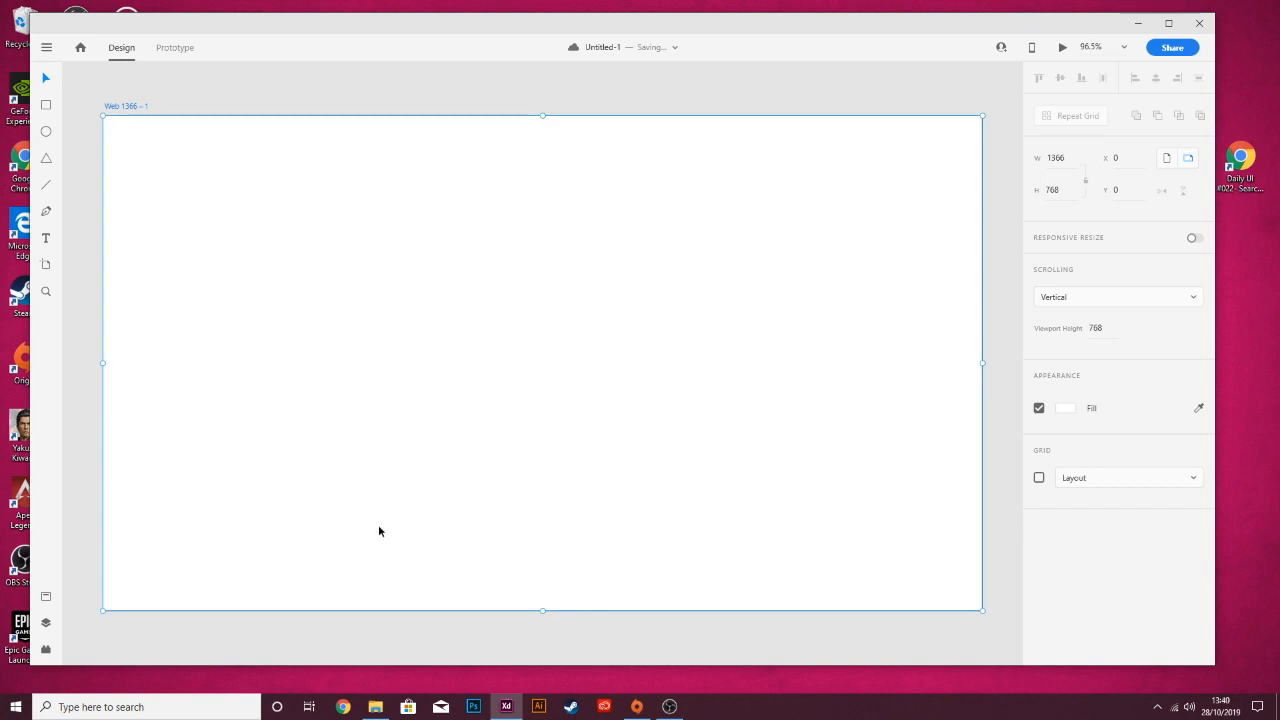
# - Turn on the 12-column layout grid for the Web 1366 artboard
pyautogui.click(468, 103)
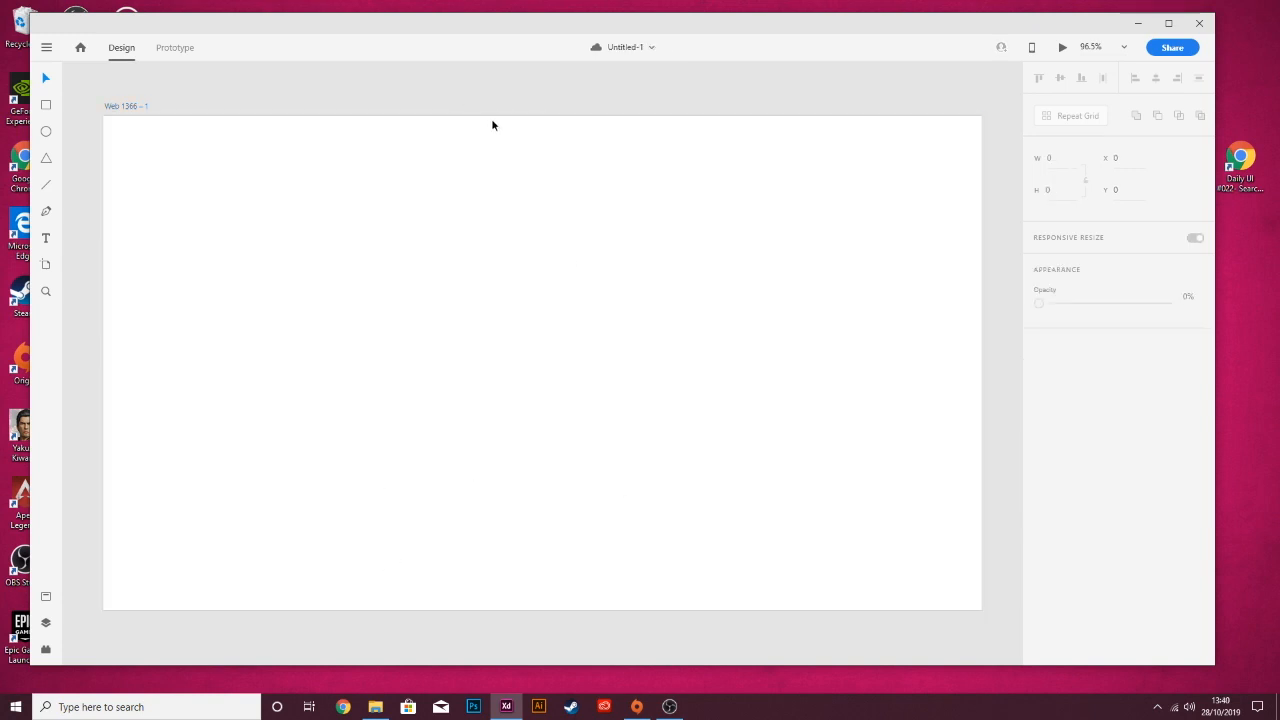
pyautogui.click(133, 106)
pyautogui.click(1039, 478)
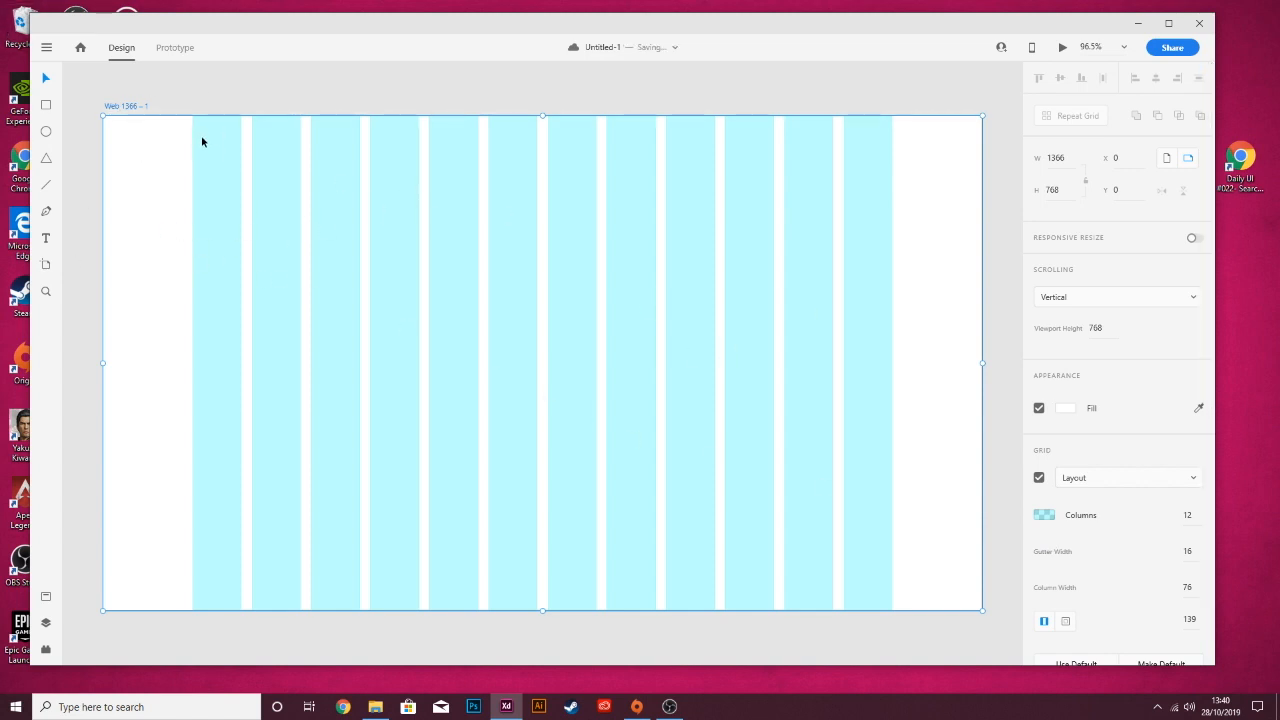
pyautogui.scroll(-1, 230, 180)
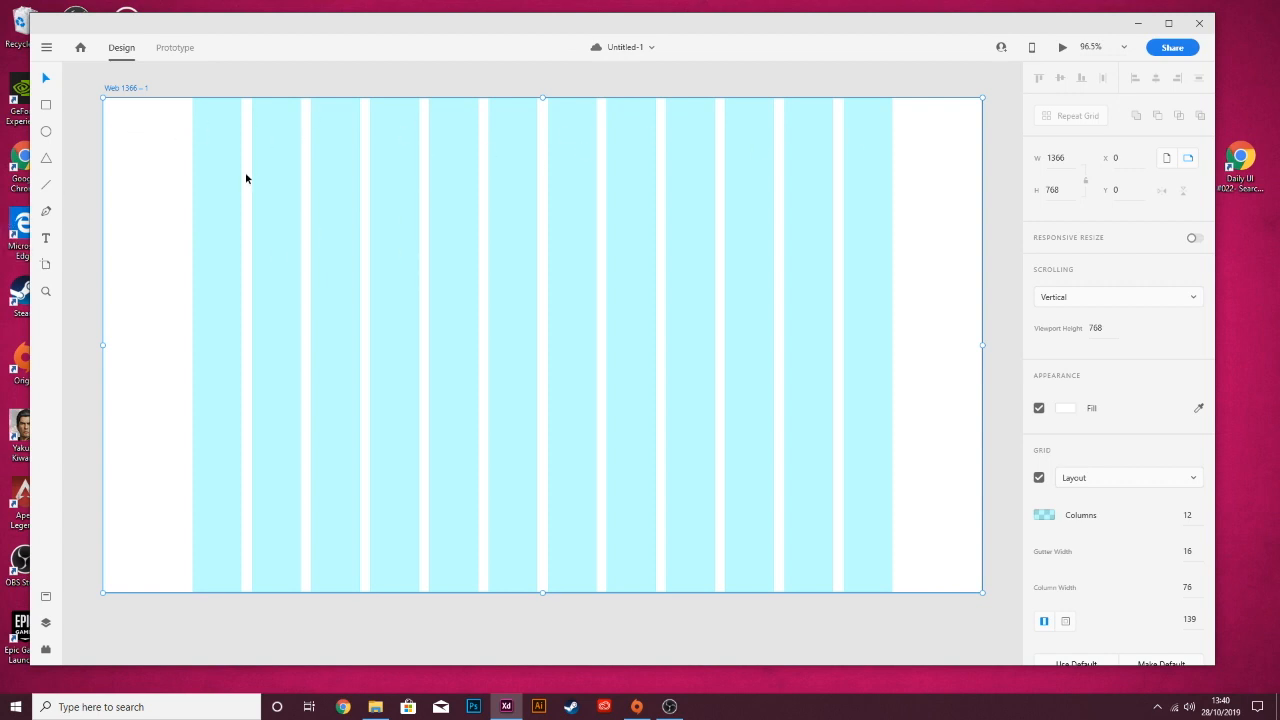
pyautogui.click(266, 77)
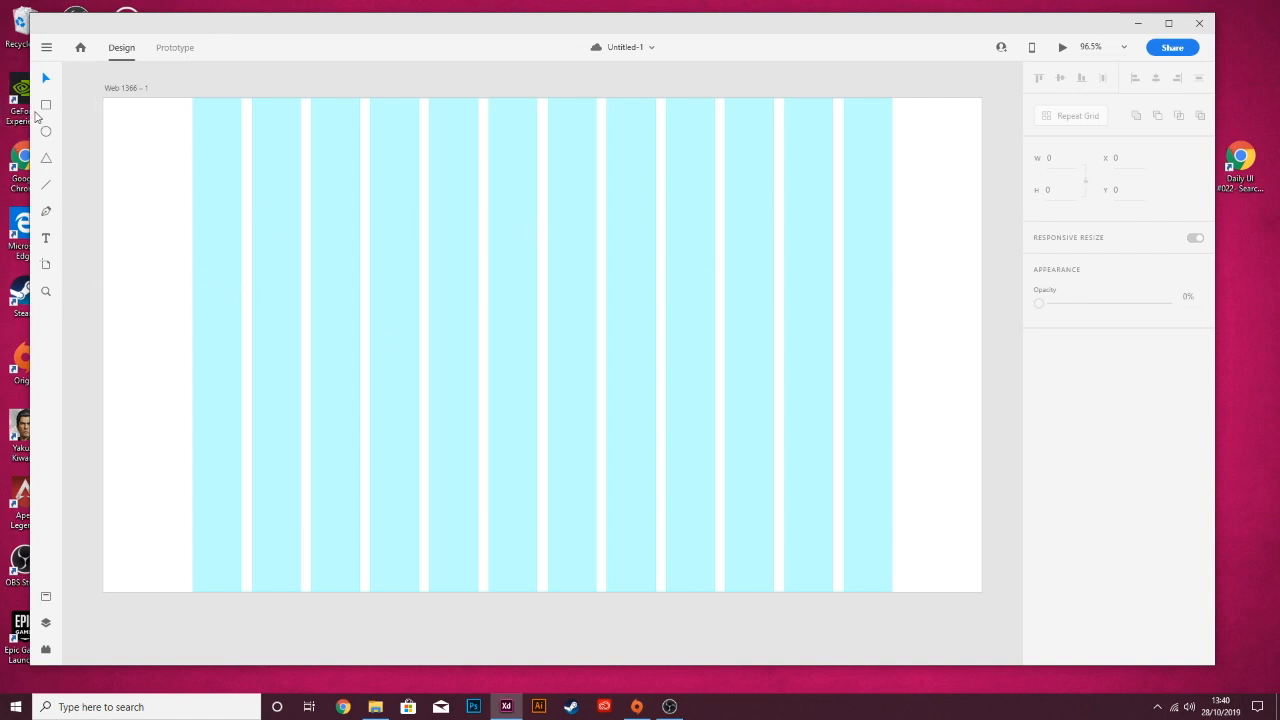
pyautogui.click(194, 173)
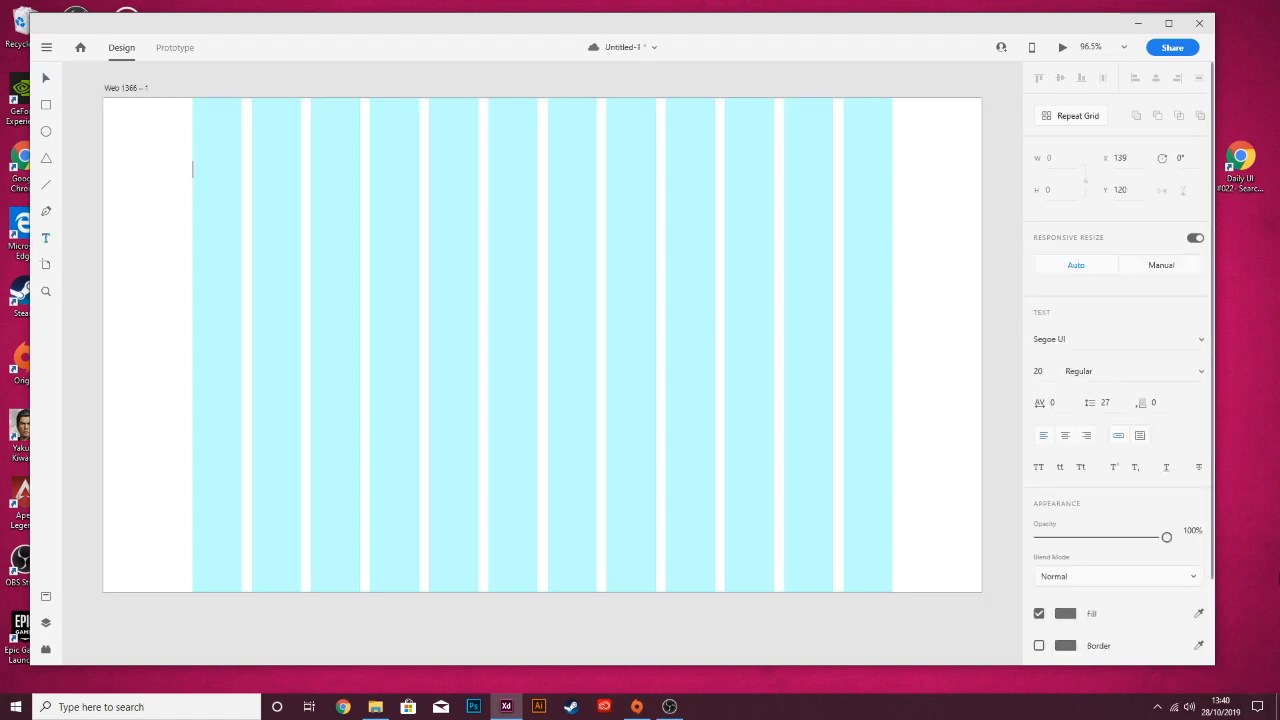
pyautogui.click(1200, 340)
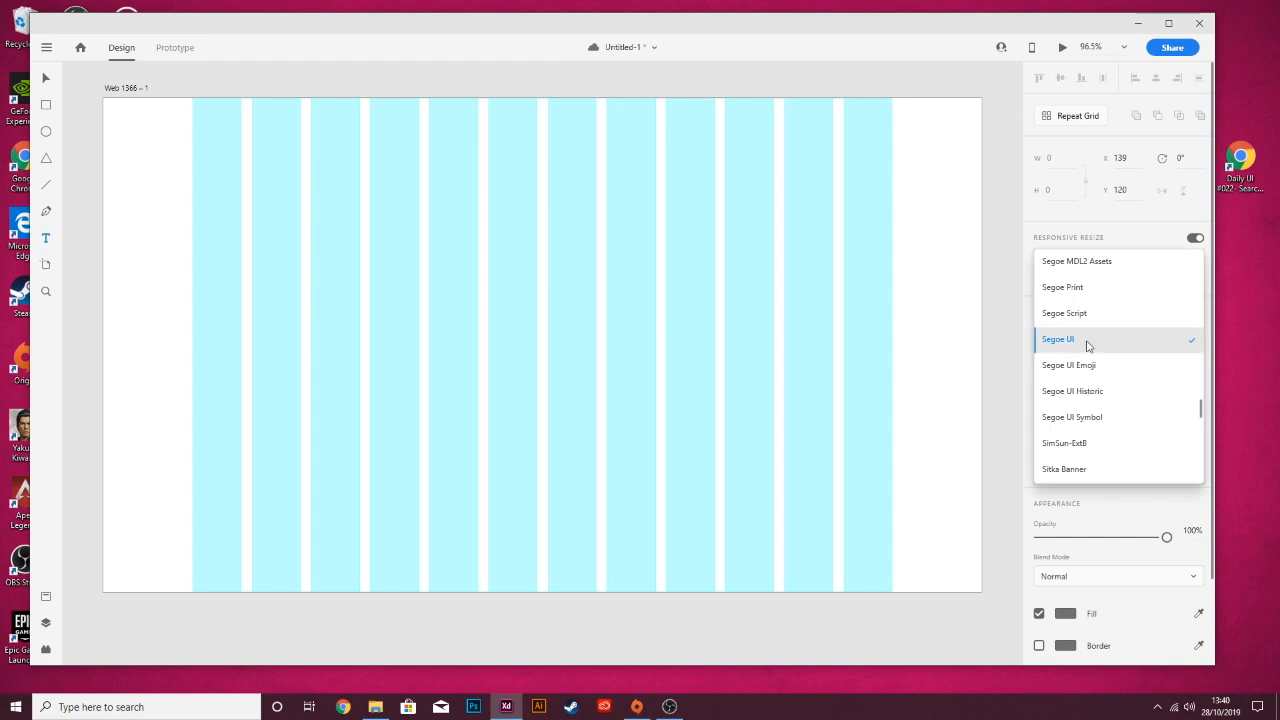
pyautogui.scroll(-5, 1108, 382)
pyautogui.scroll(5, 1114, 394)
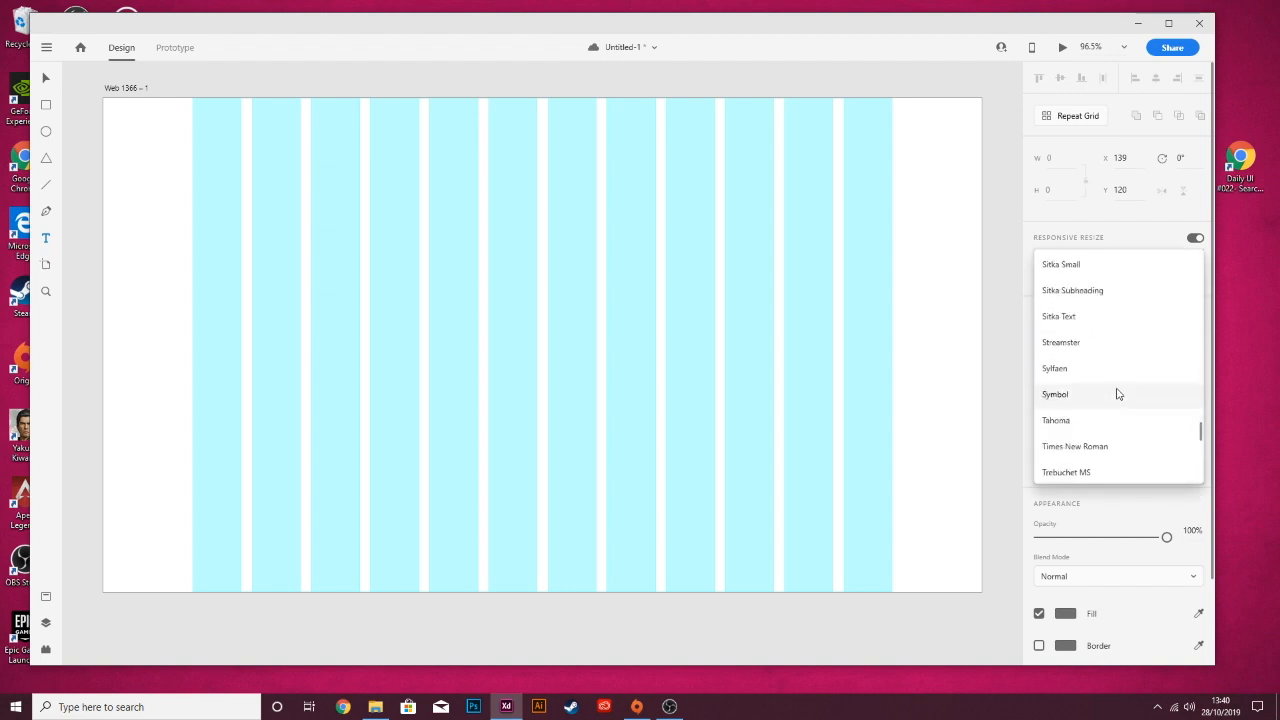
pyautogui.scroll(6, 1129, 393)
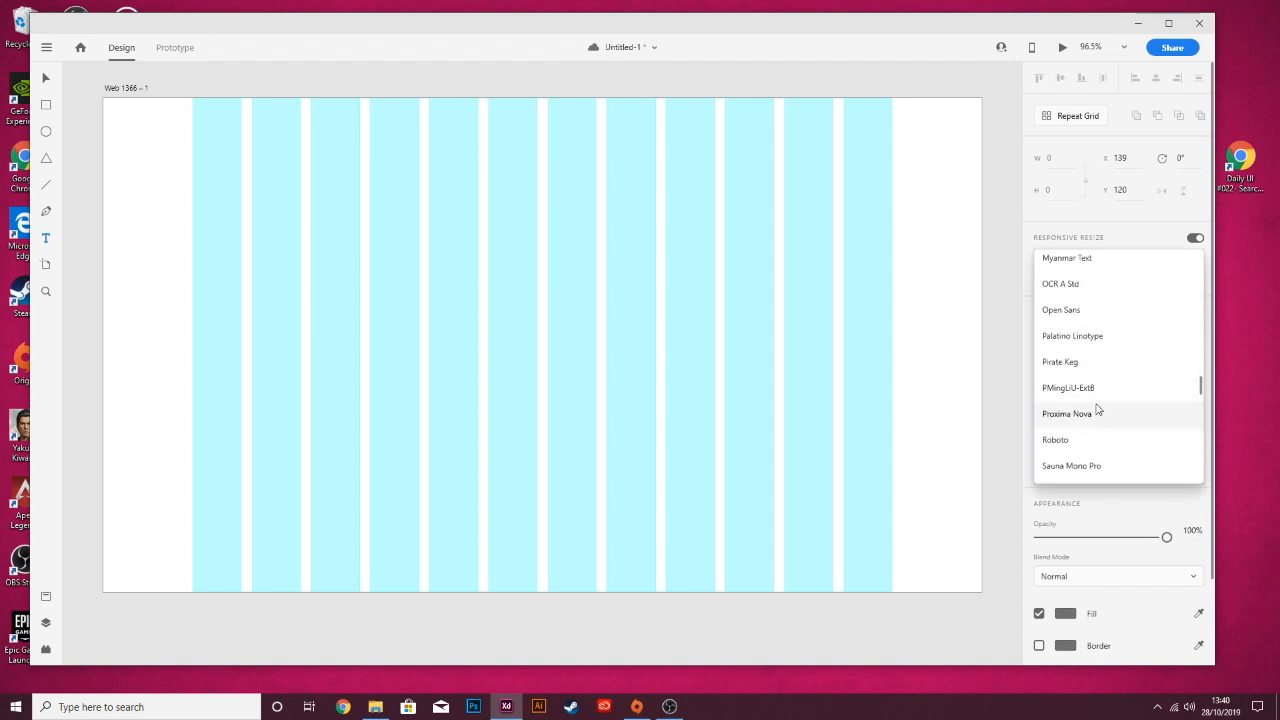
pyautogui.click(1098, 400)
pyautogui.click(199, 179)
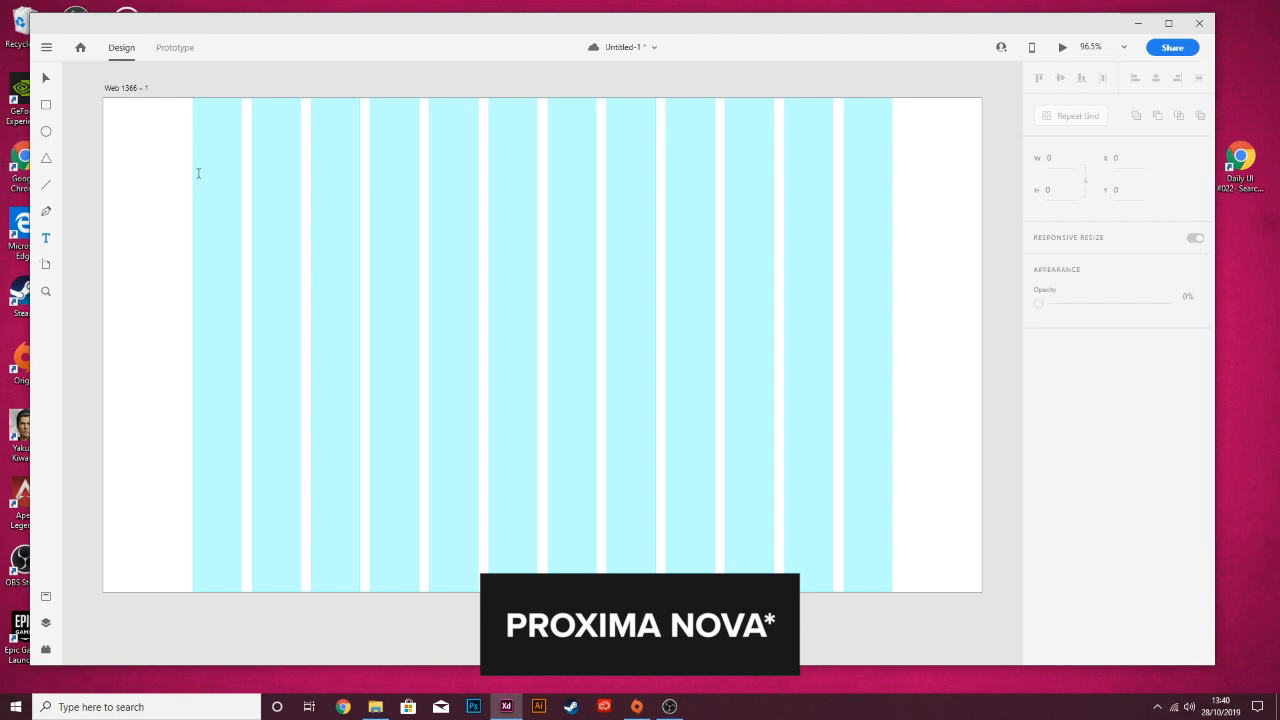
# - Add the text "Welcome to" and align it to the first grid column's left edge at about X 139, Y 188
pyautogui.click(199, 171)
pyautogui.write('Welcome')
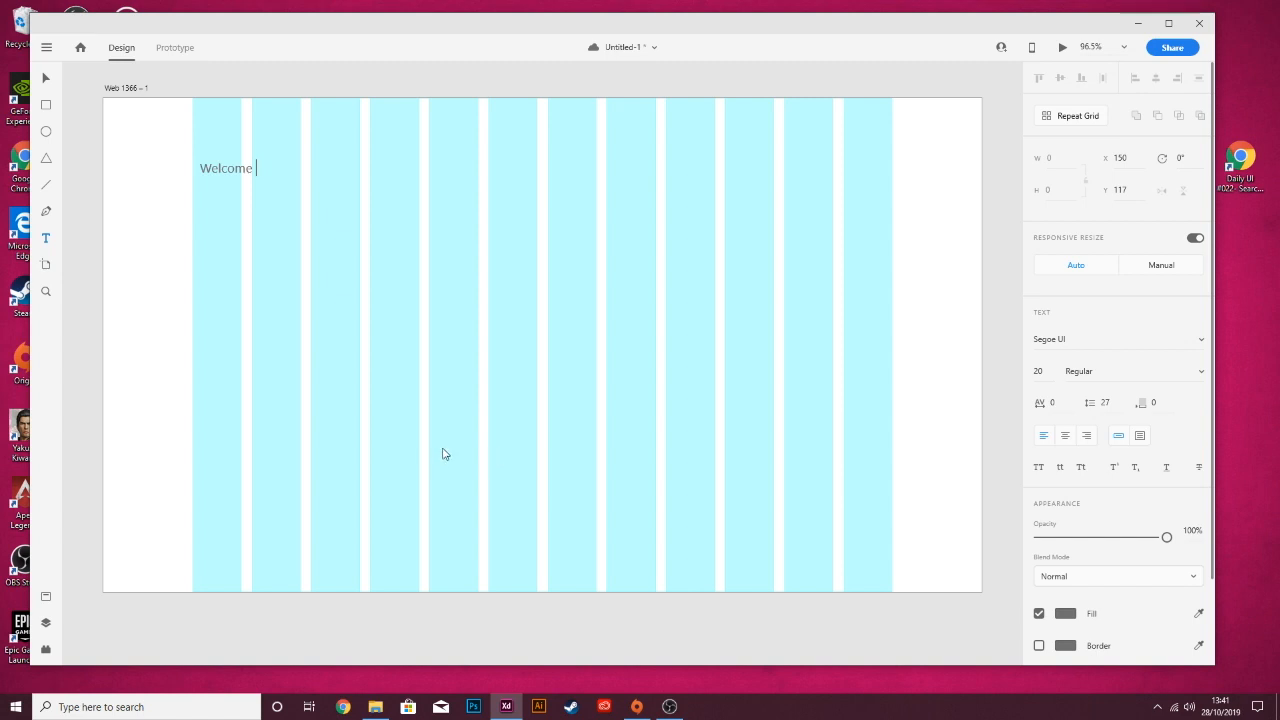
pyautogui.write('o')
pyautogui.click(45, 78)
pyautogui.moveTo(236, 194); pyautogui.dragTo(236, 229)
# - Set the "Welcome to" text's font to Proxima Nova in Bold
pyautogui.click(1117, 339)
pyautogui.scroll(-3, 1068, 435)
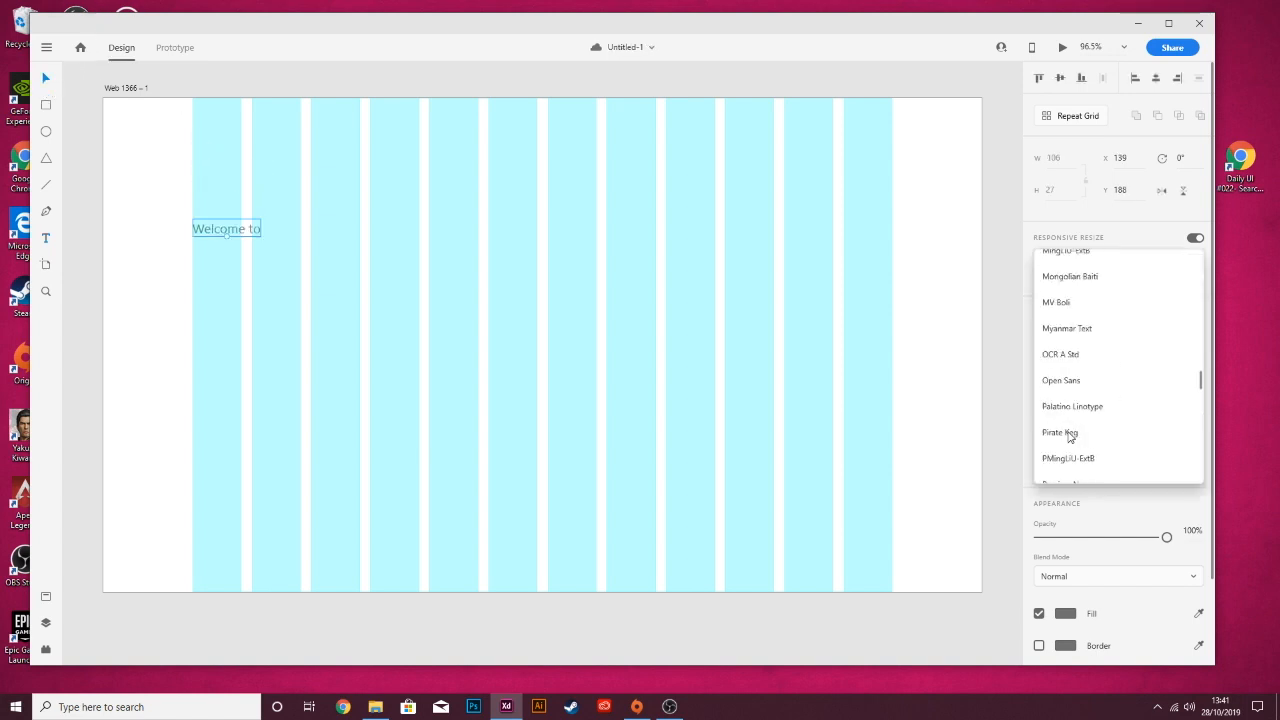
pyautogui.scroll(-1, 1069, 434)
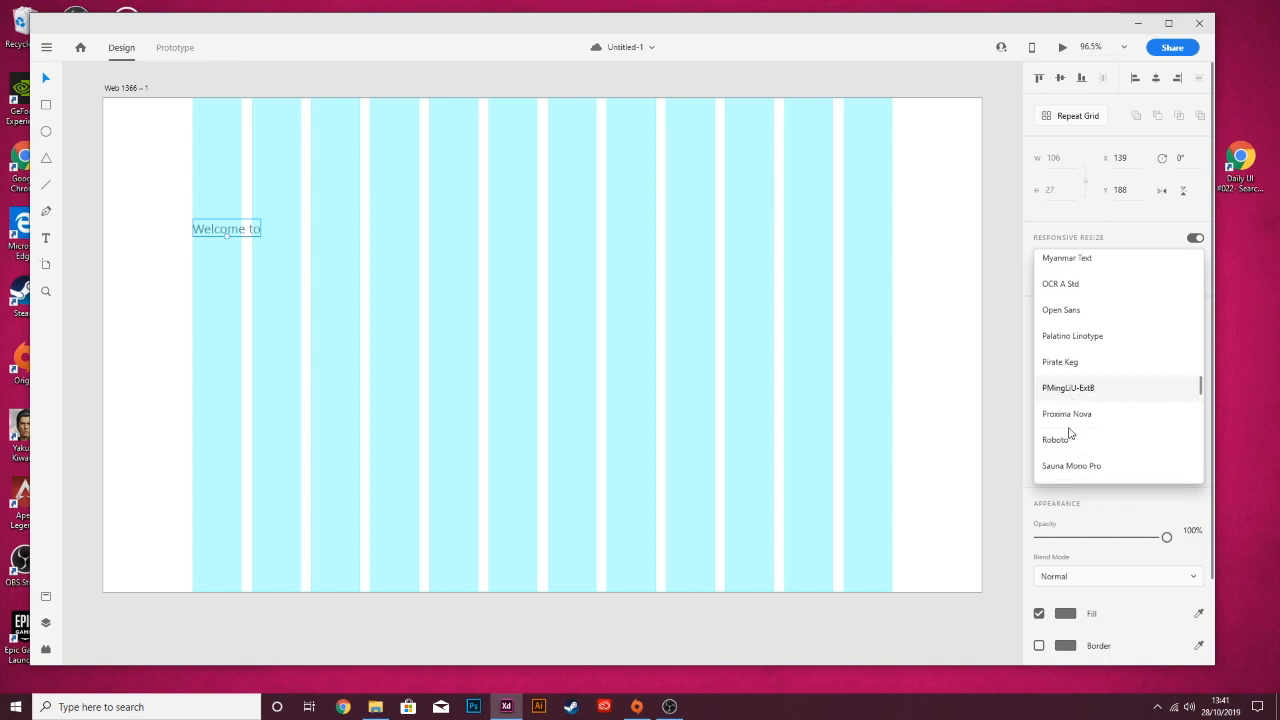
pyautogui.click(1075, 414)
pyautogui.click(1201, 373)
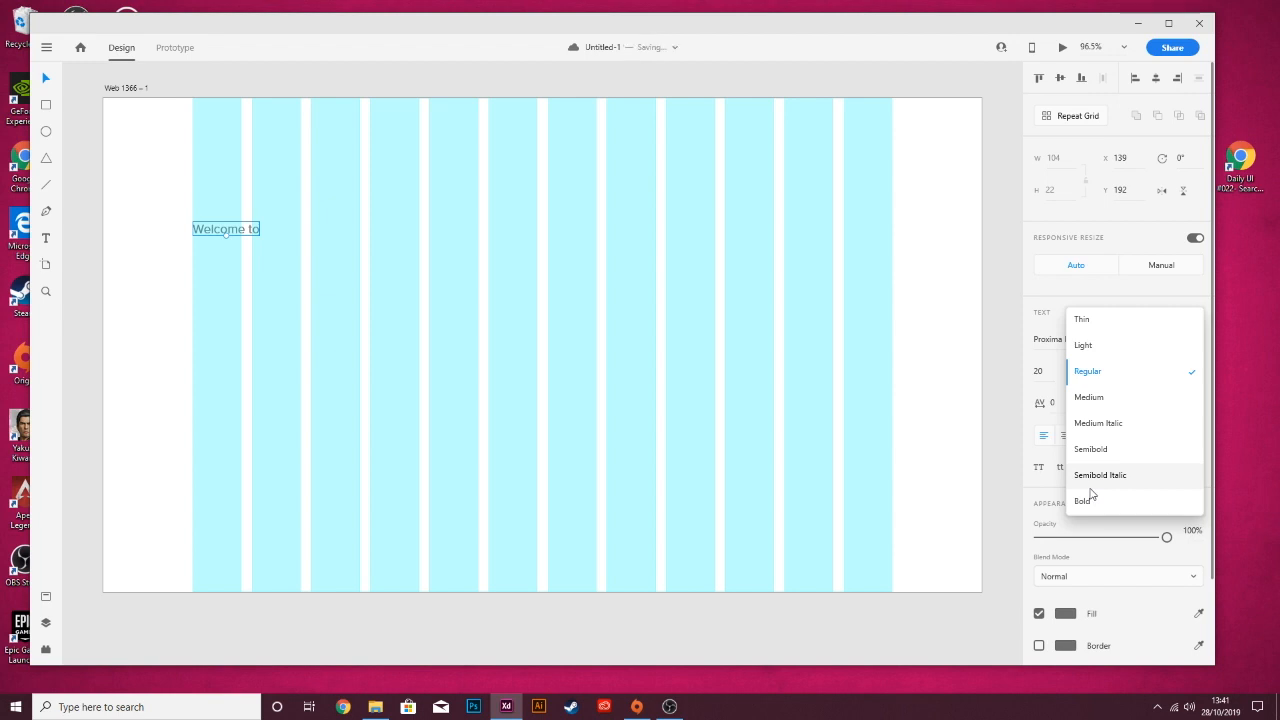
pyautogui.click(1085, 500)
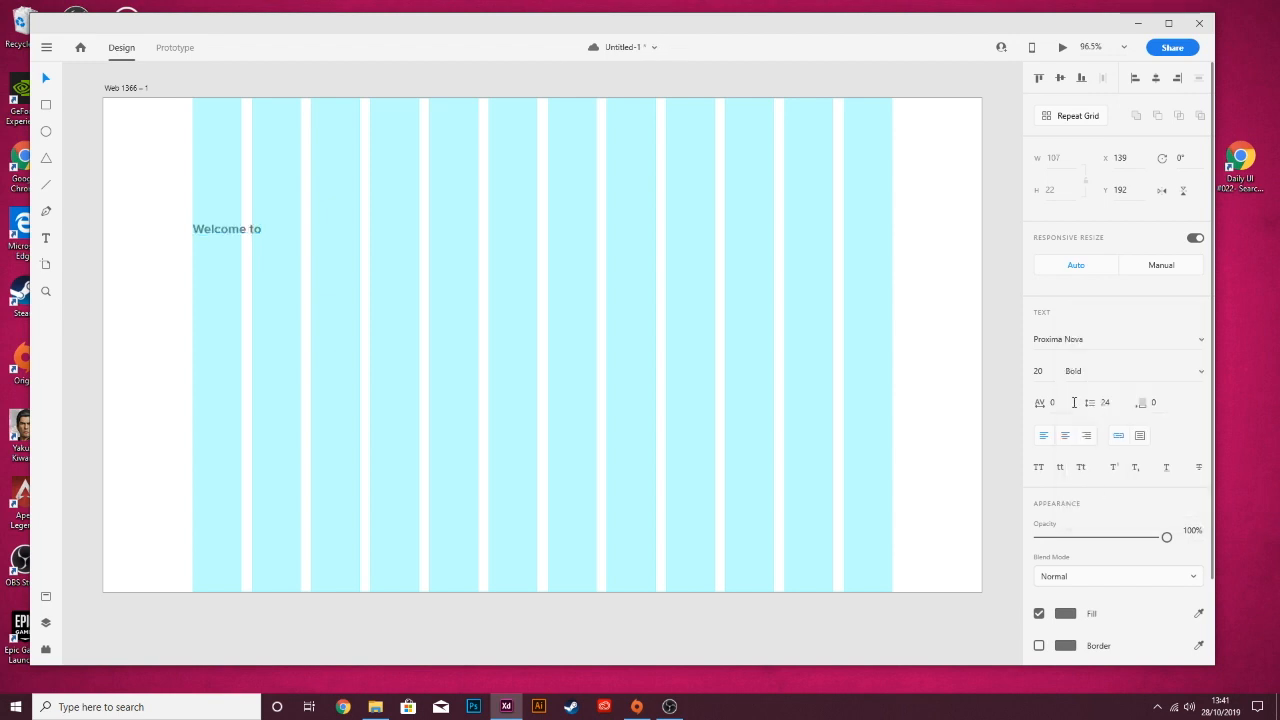
# - Set the "Welcome to" text's size to 25 and move it up along the column edge to about Y 134
pyautogui.click(1042, 372)
pyautogui.write('25')
pyautogui.press('Return')
pyautogui.moveTo(226, 229); pyautogui.dragTo(225, 194)
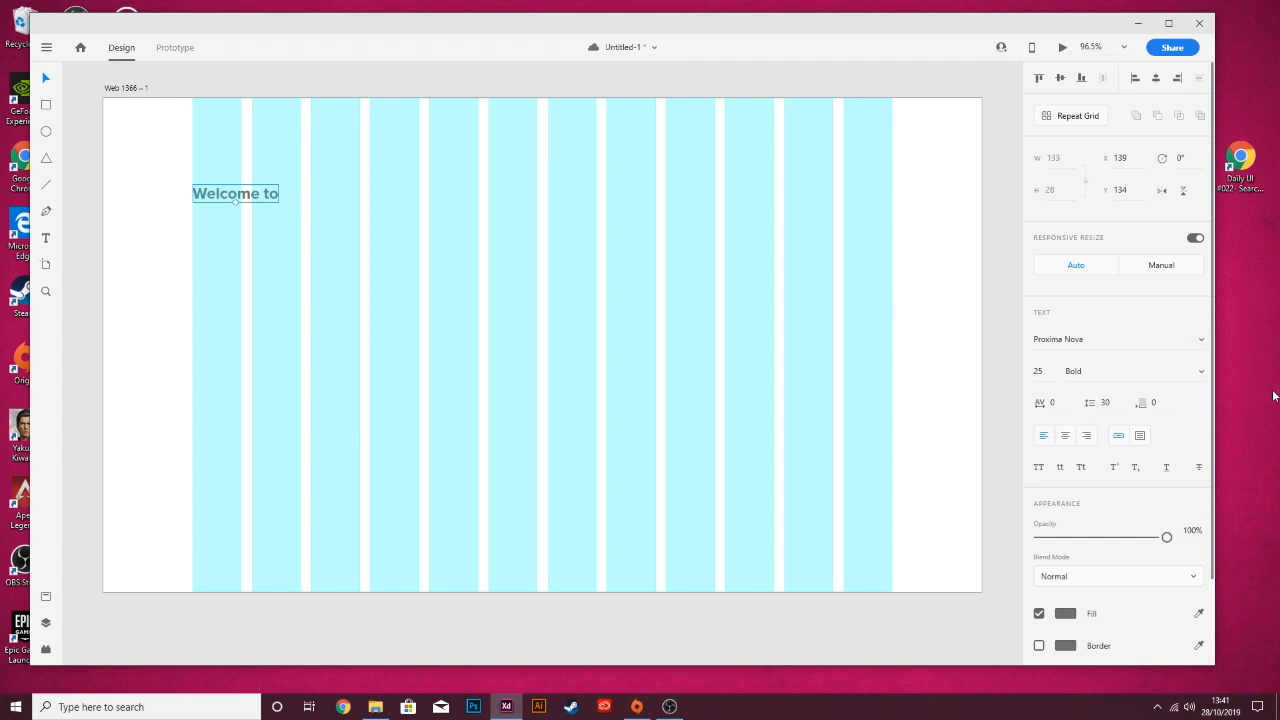
# - Change the "Welcome to" text's fill to dark grey #3A3A3B
pyautogui.click(1065, 613)
pyautogui.click(894, 536)
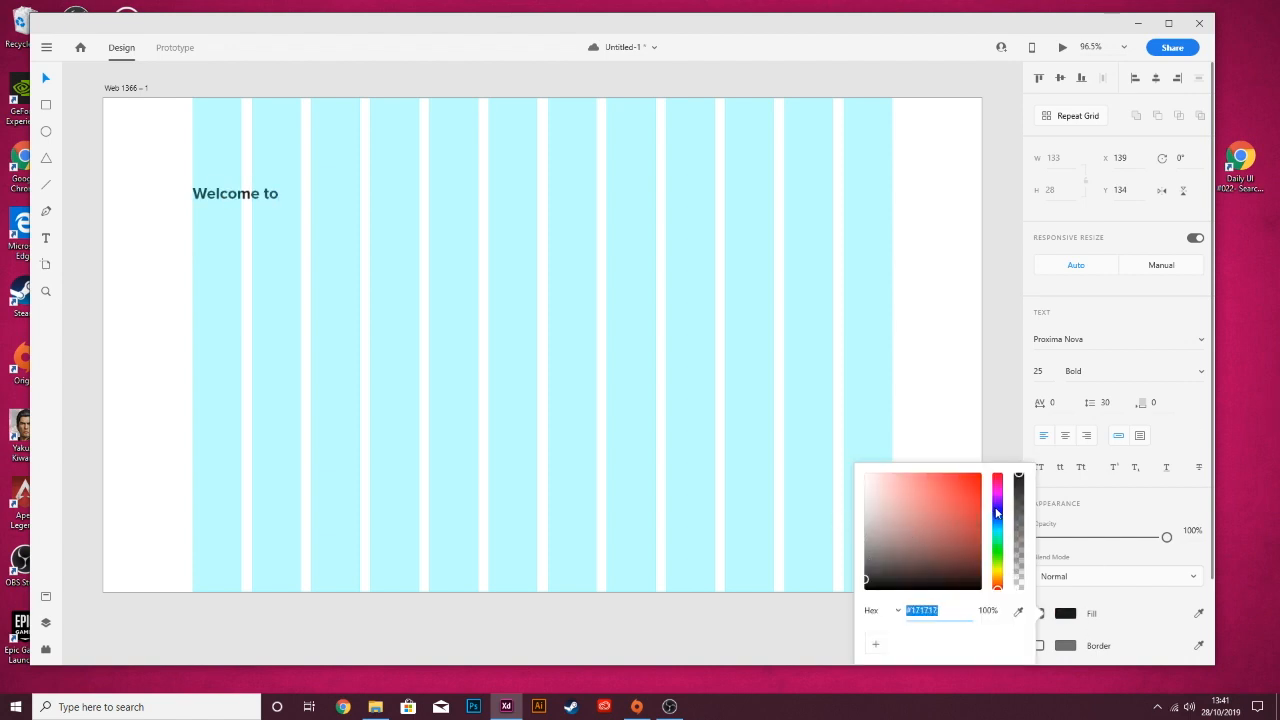
pyautogui.click(997, 508)
pyautogui.click(905, 567)
pyautogui.moveTo(905, 567); pyautogui.dragTo(868, 566)
pyautogui.click(726, 394)
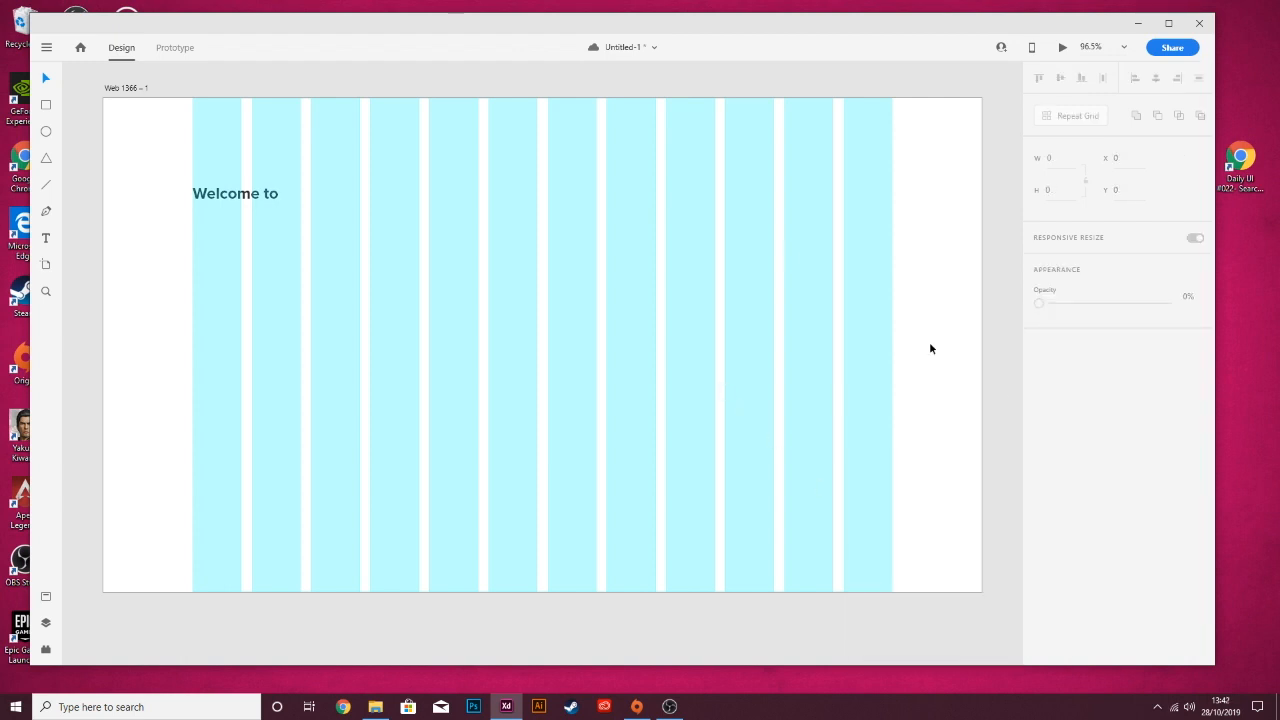
# - Lighten the "Welcome to" text's fill to #D4D4D4 and check it in the artboard preview
pyautogui.click(187, 197)
pyautogui.moveTo(1109, 540); pyautogui.dragTo(1166, 538)
pyautogui.click(1068, 617)
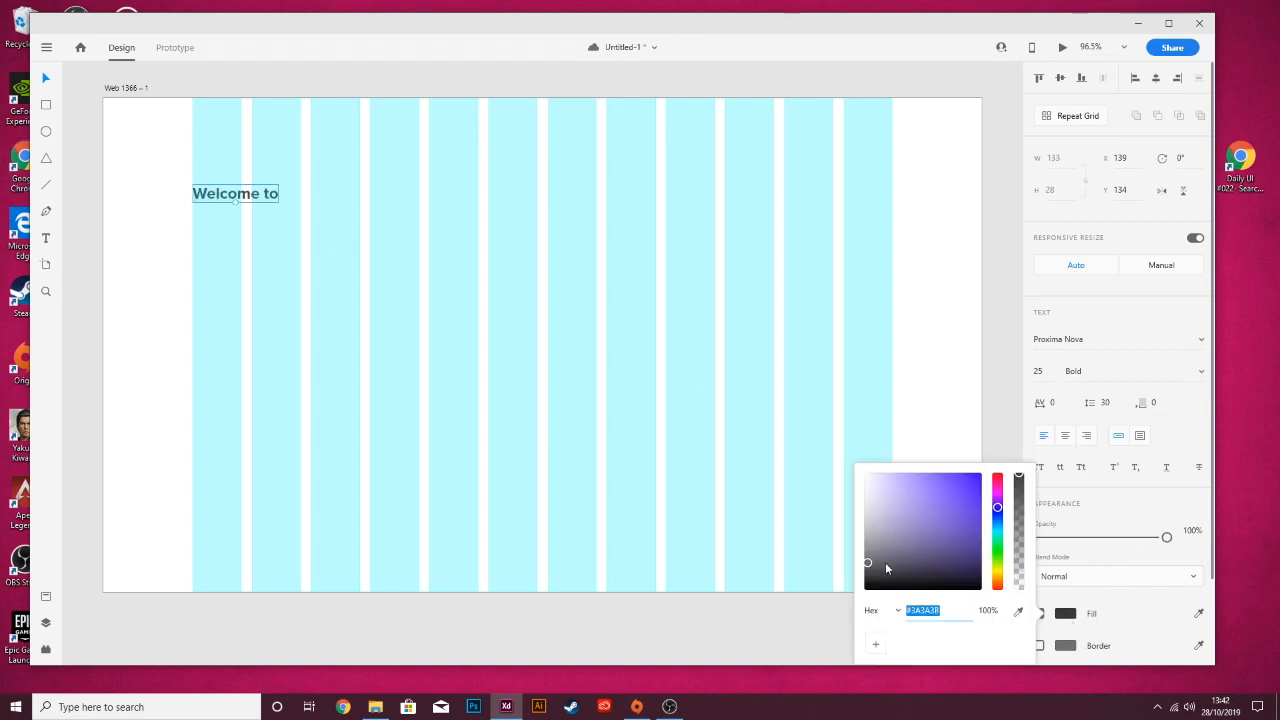
pyautogui.moveTo(883, 517); pyautogui.dragTo(842, 498)
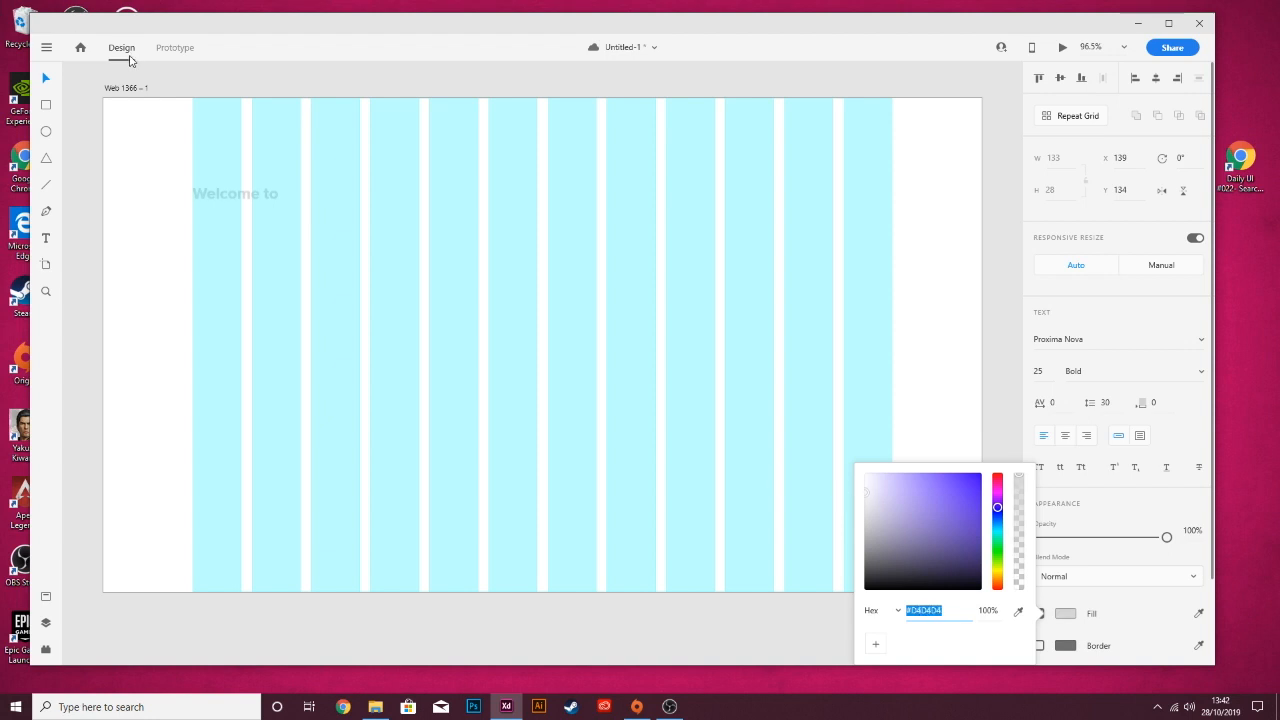
pyautogui.click(131, 88)
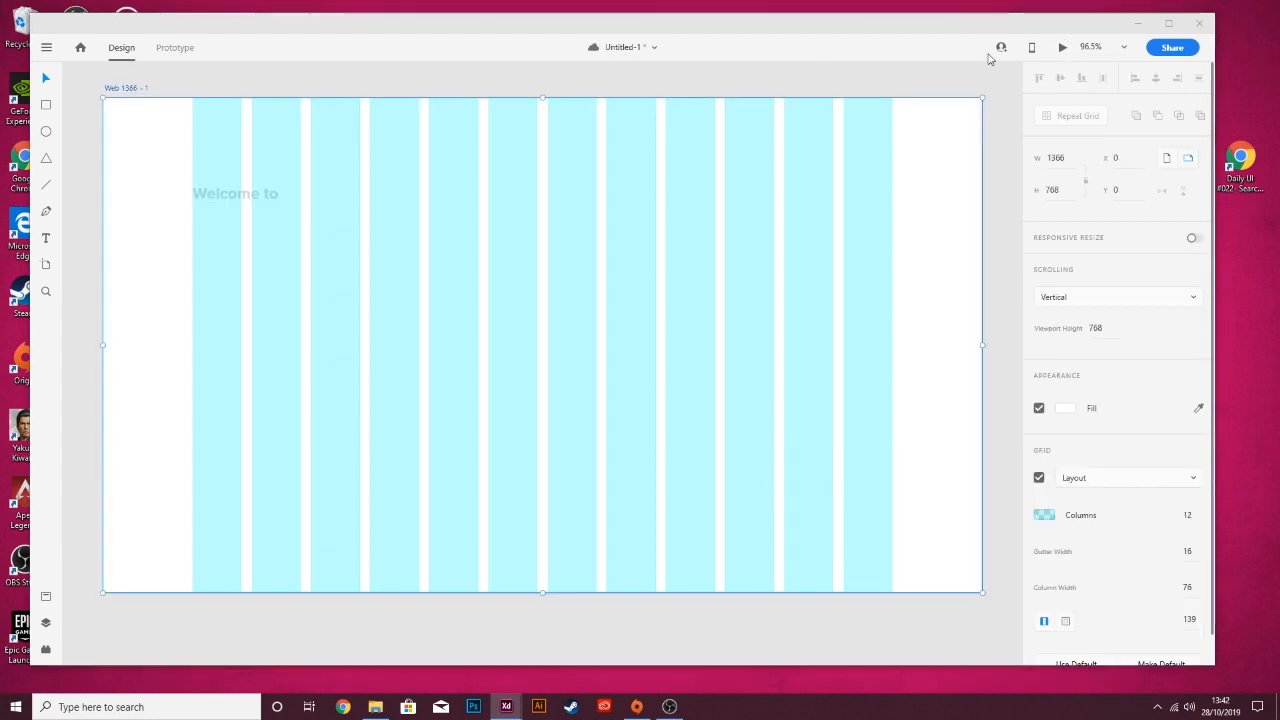
pyautogui.click(1062, 47)
pyautogui.click(952, 44)
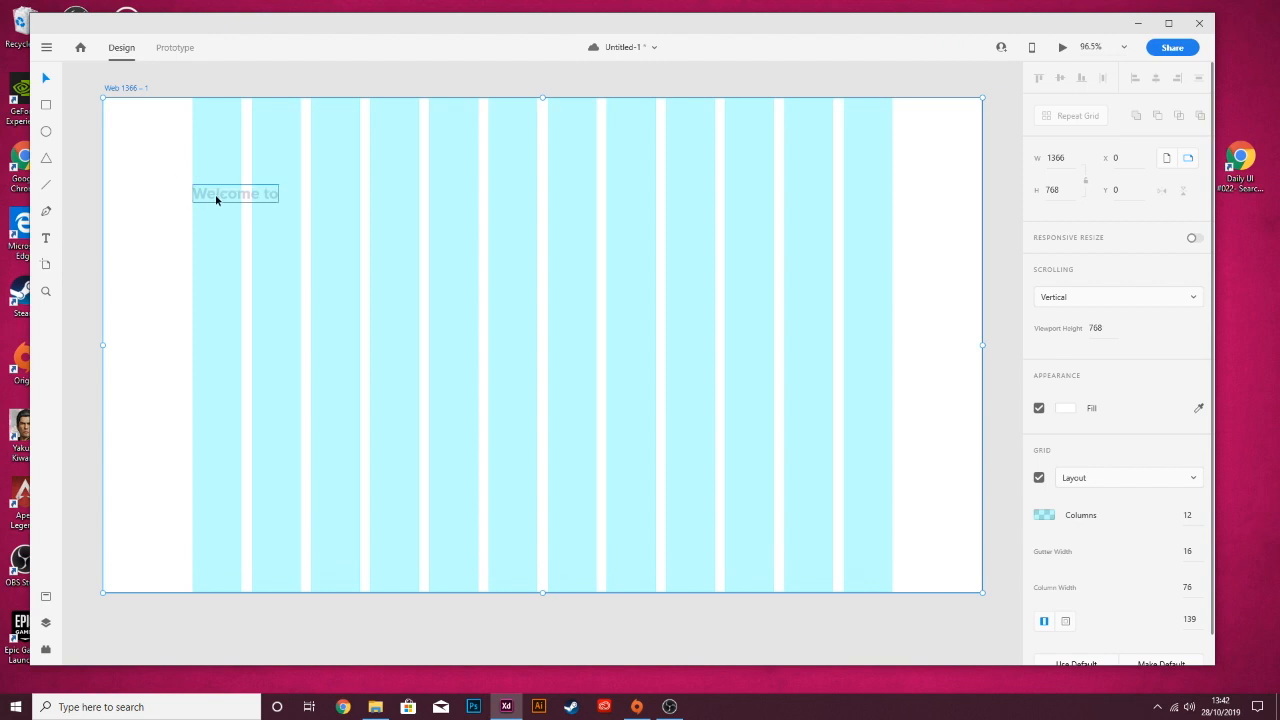
# - Set the "Welcome to" text's fill to mid-grey #B2B2B2 and check it in the artboard preview
pyautogui.click(217, 195)
pyautogui.click(1065, 614)
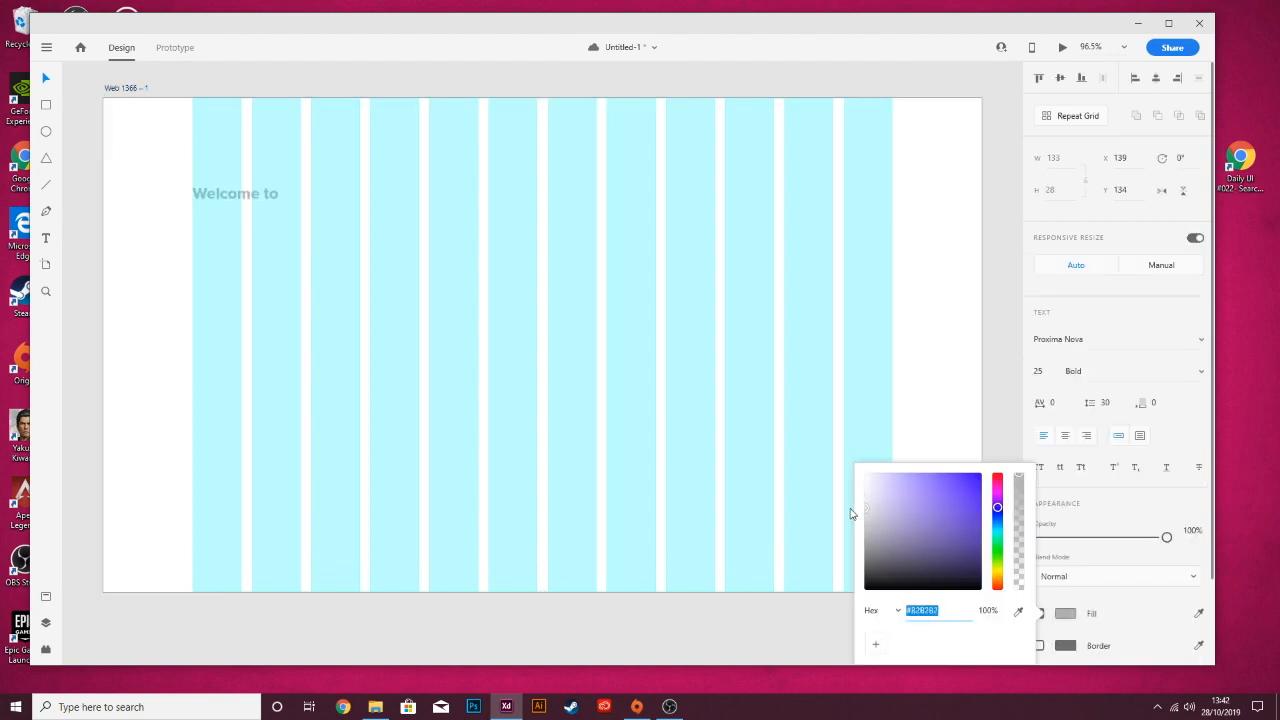
pyautogui.click(362, 268)
pyautogui.click(120, 87)
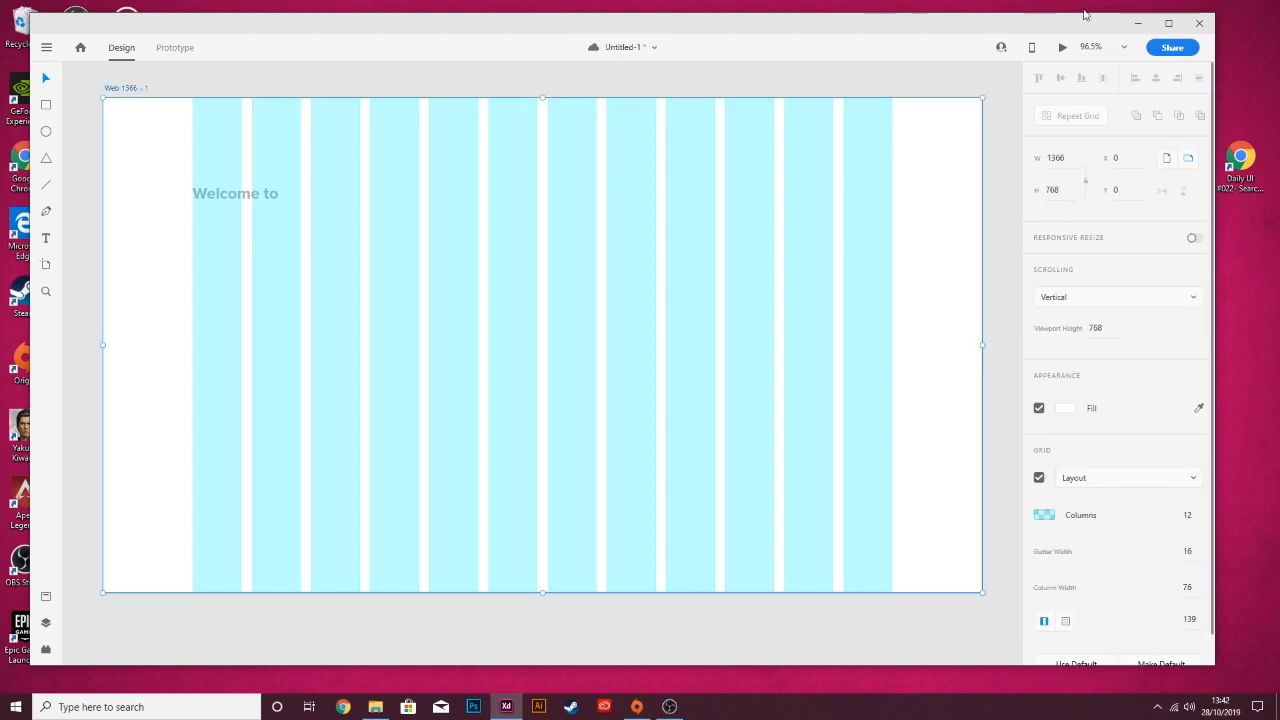
pyautogui.click(1062, 48)
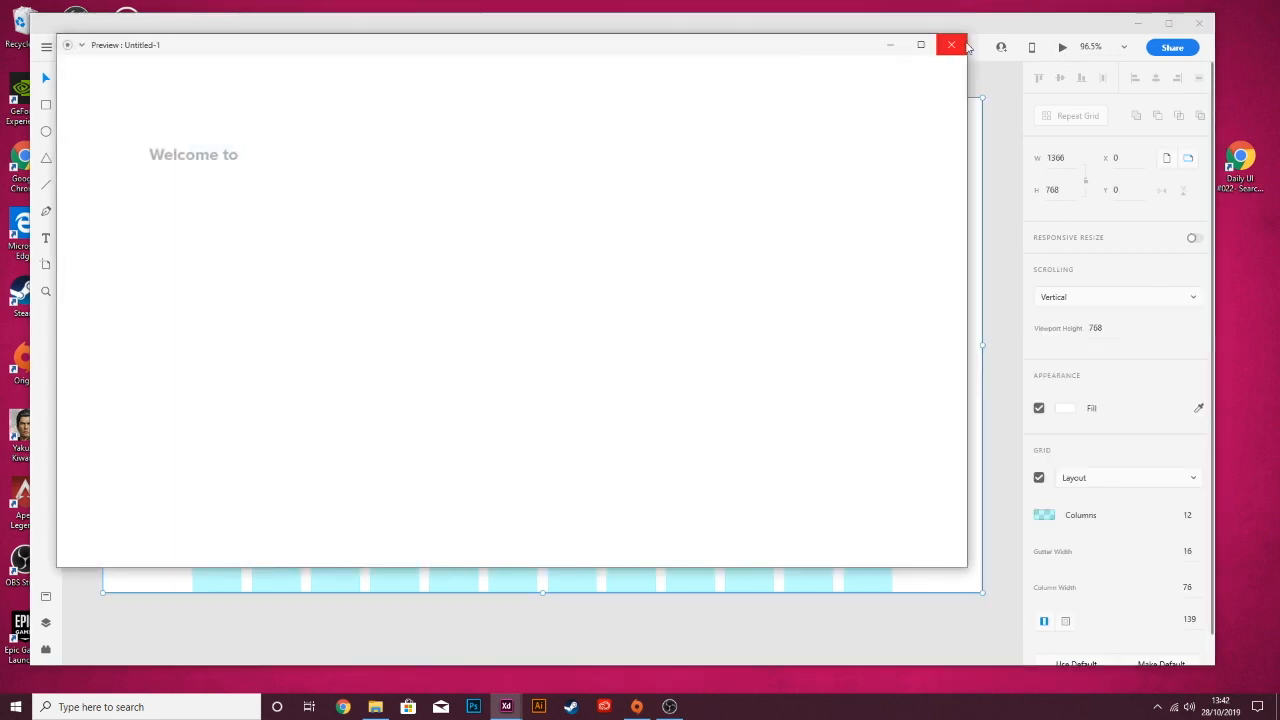
pyautogui.click(955, 46)
# - Duplicate the "Welcome to" text directly below the original, at about X 139, Y 182
pyautogui.click(373, 324)
pyautogui.click(226, 200)
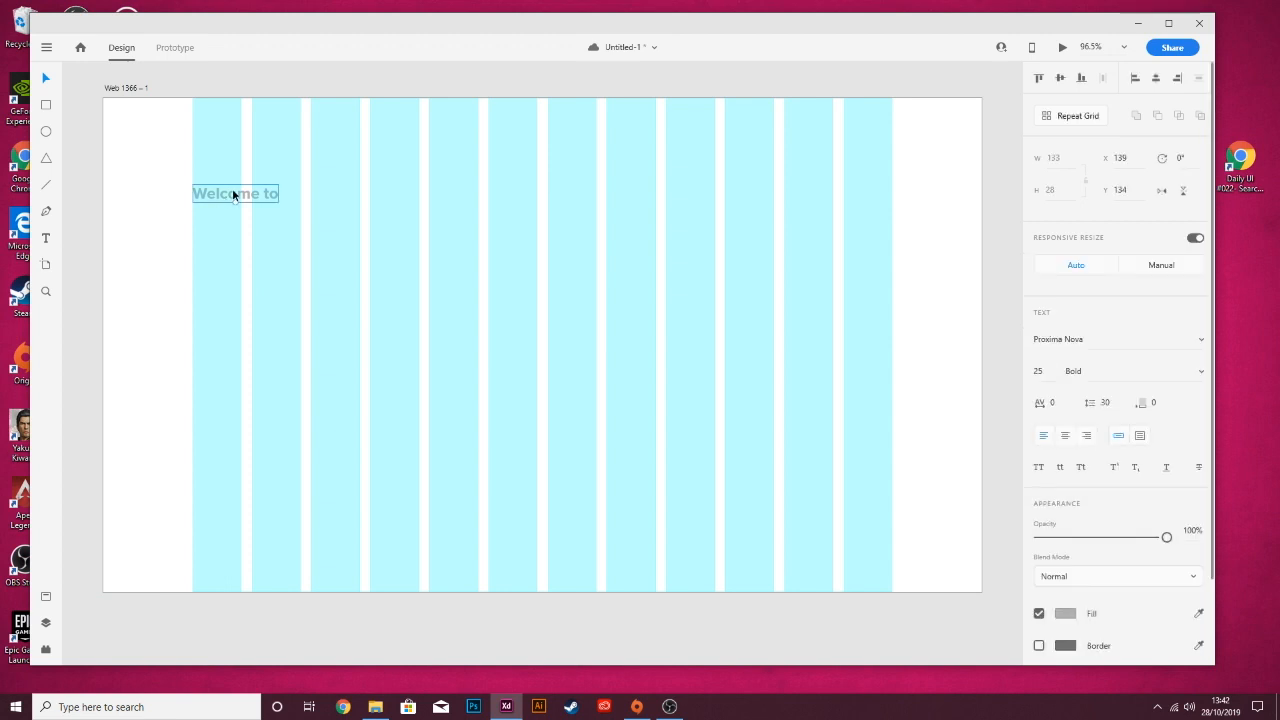
pyautogui.moveTo(236, 218); pyautogui.dragTo(235, 195)
pyautogui.press('super')
pyautogui.press('super')
pyautogui.press('Up')
pyautogui.press('Up')
pyautogui.press('Up')
pyautogui.press('Up')
pyautogui.press('alt')
pyautogui.moveTo(263, 195); pyautogui.dragTo(261, 224)
# - Replace the duplicated text's wording with "SmoothSpace"
pyautogui.doubleClick(257, 228)
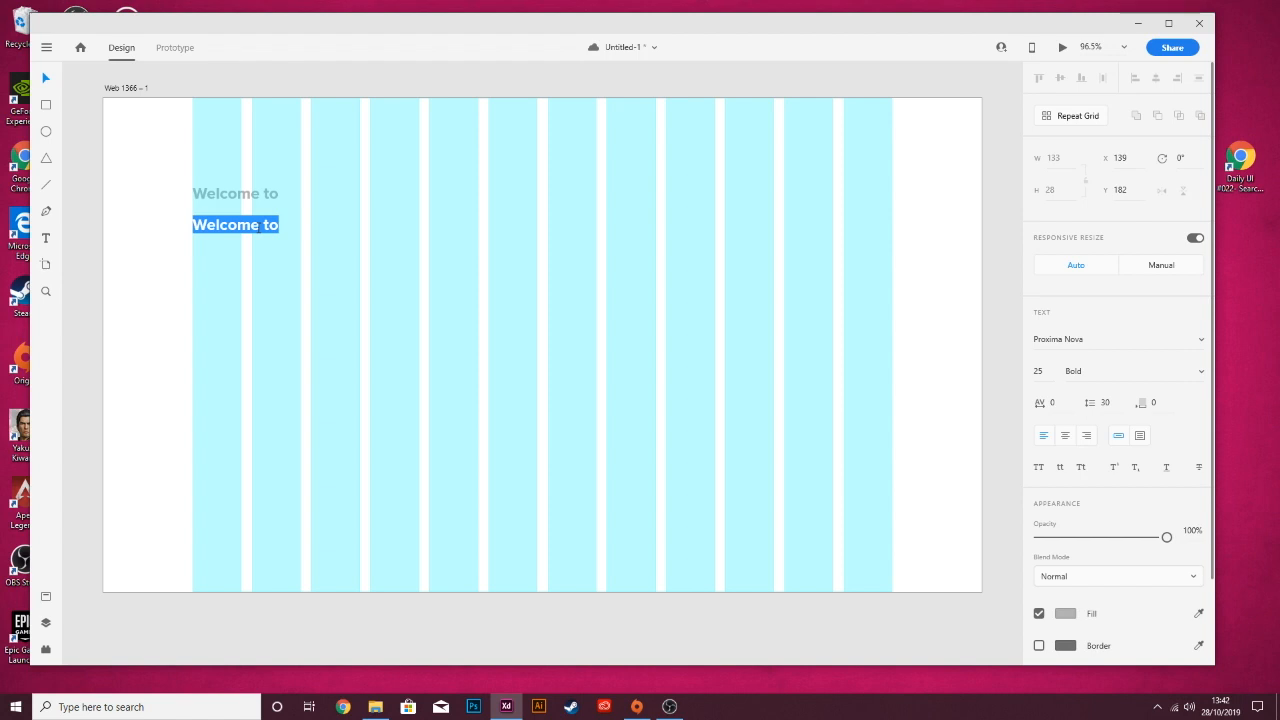
pyautogui.write('S')
pyautogui.write('moothSpace')
pyautogui.click(46, 78)
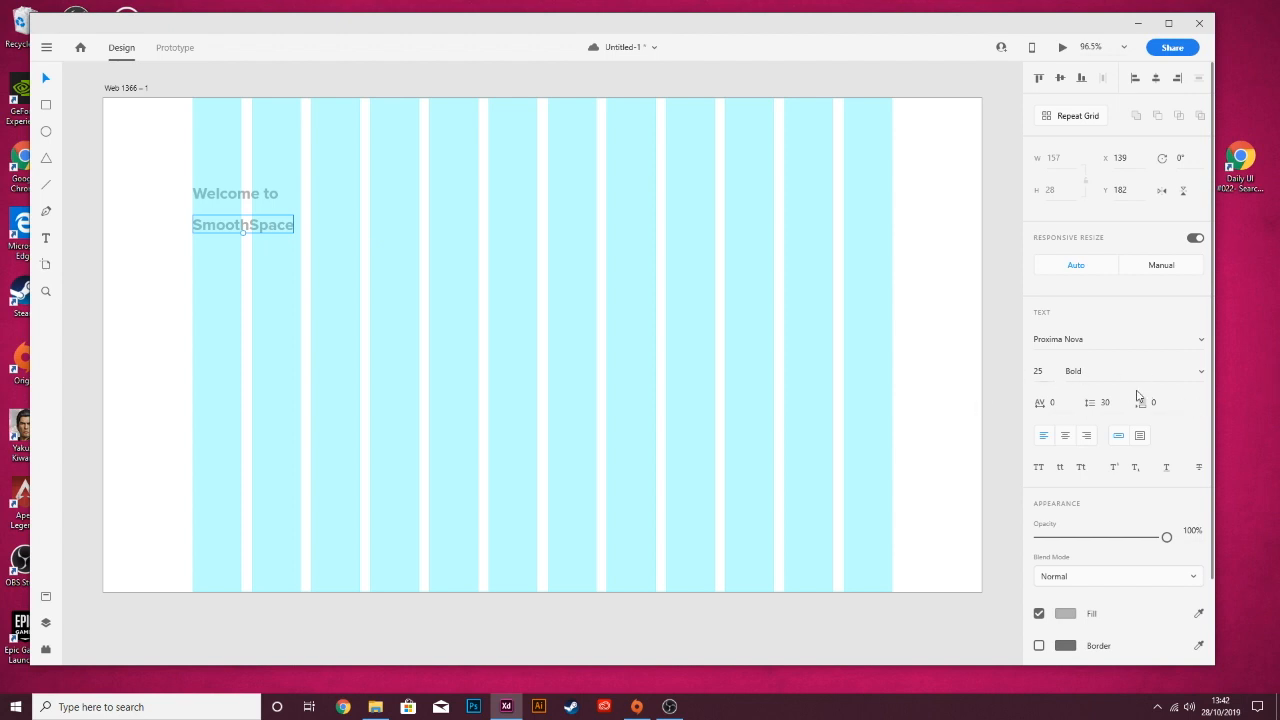
# - Change the "SmoothSpace" text's fill to black
pyautogui.click(1065, 613)
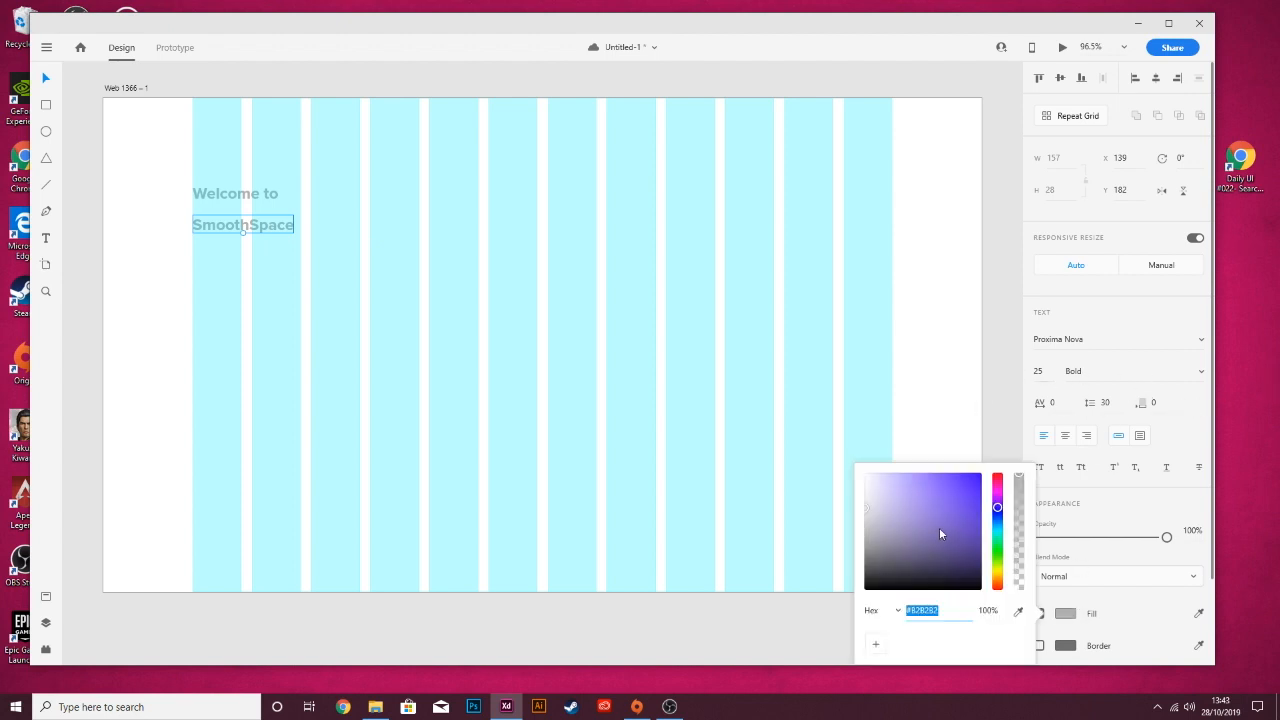
pyautogui.moveTo(940, 531); pyautogui.dragTo(814, 626)
pyautogui.click(409, 251)
# - Set the "SmoothSpace" text's font size to 40
pyautogui.click(248, 226)
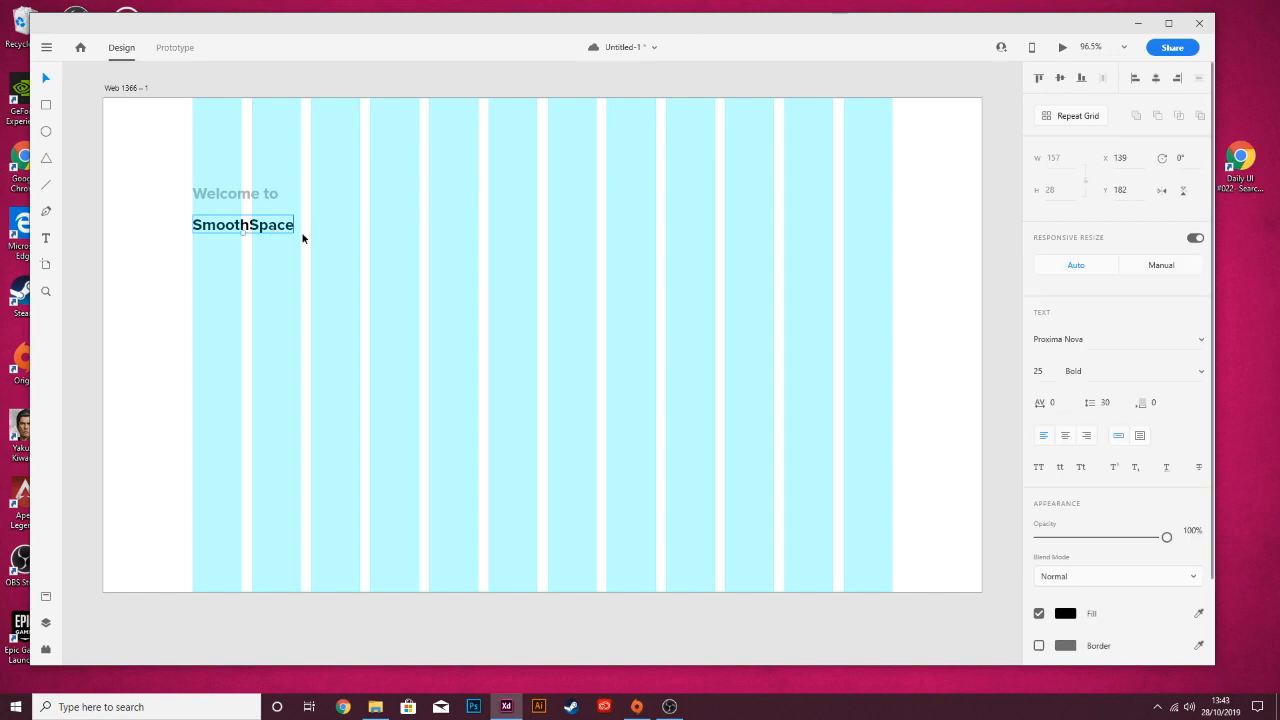
pyautogui.click(1040, 371)
pyautogui.hotkey('shift', 'Up')
pyautogui.hotkey('shift', 'Up')
pyautogui.hotkey('shift', 'Up')
pyautogui.hotkey('shift', 'Up')
pyautogui.hotkey('shift', 'Down')
pyautogui.hotkey('shift', 'Down')
pyautogui.press('Down')
pyautogui.press('Down')
pyautogui.press('Down')
pyautogui.press('Down')
pyautogui.press('Down')
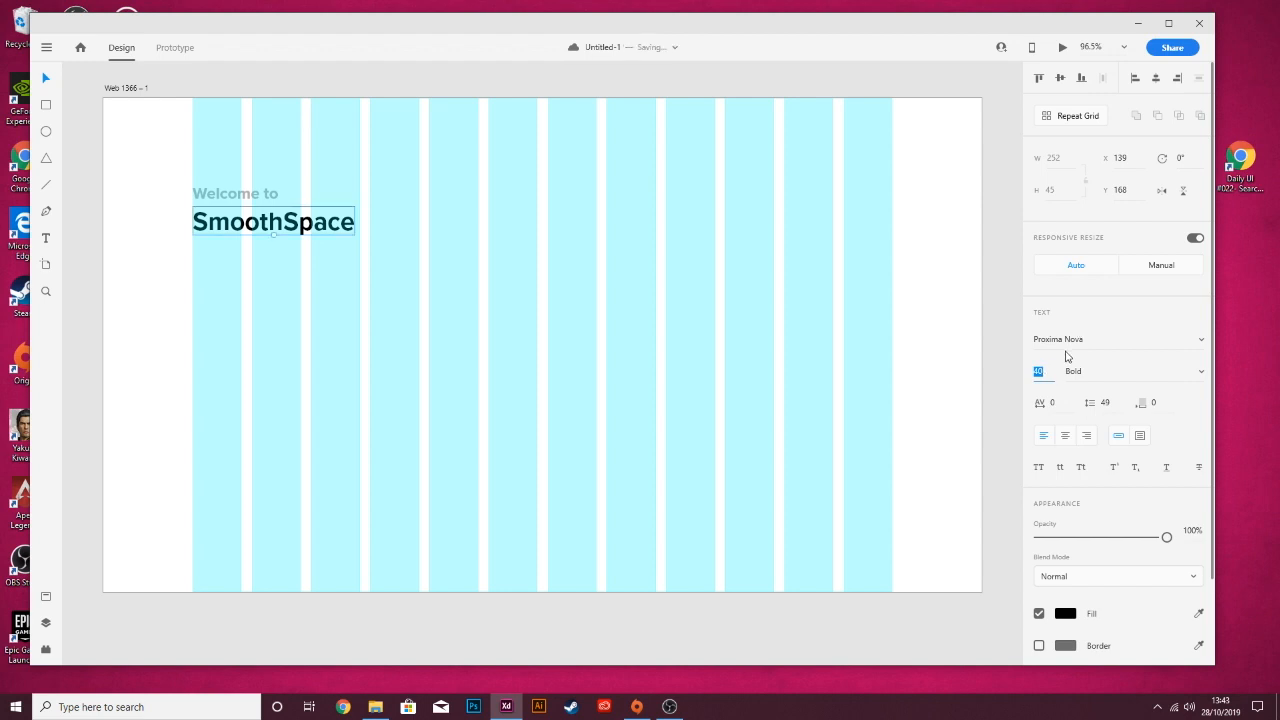
pyautogui.click(261, 272)
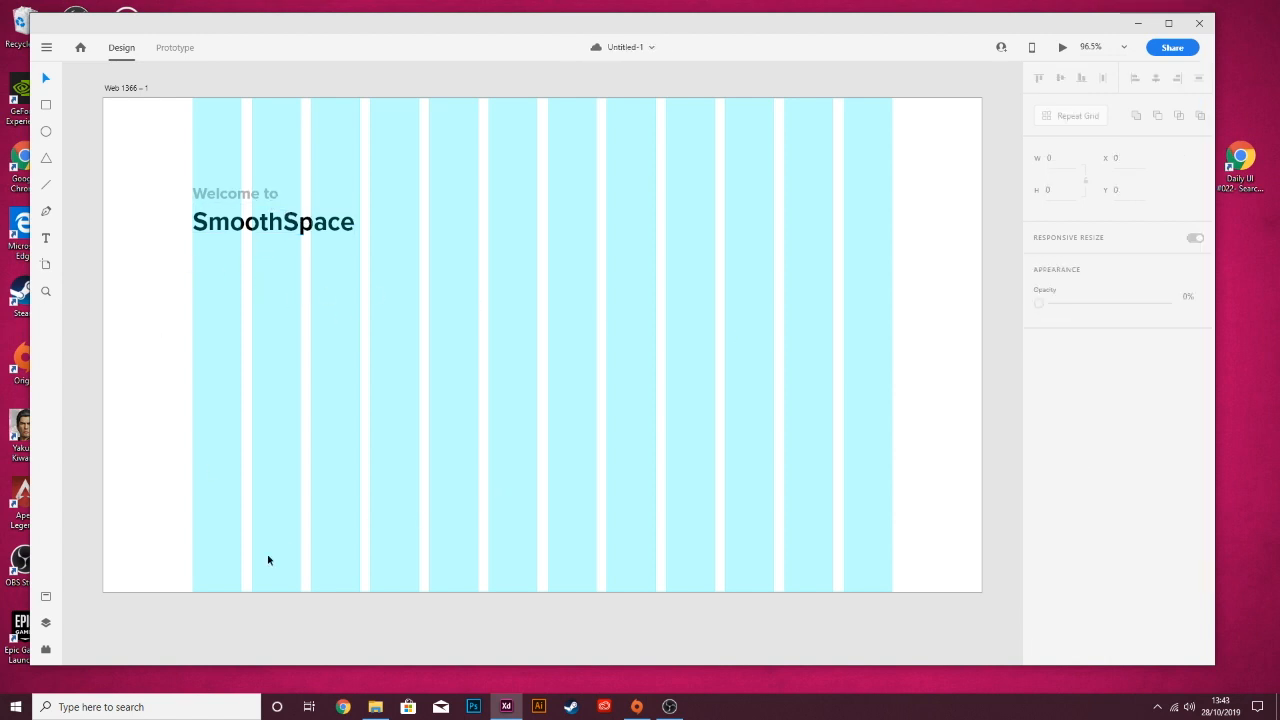
# - Nudge the "SmoothSpace" text up to Y 161 so it sits tightly beneath "Welcome to"
pyautogui.click(250, 195)
pyautogui.click(263, 224)
pyautogui.press('Up')
pyautogui.press('Up')
pyautogui.press('Up')
pyautogui.press('Up')
pyautogui.press('Up')
pyautogui.press('Up')
pyautogui.press('Up')
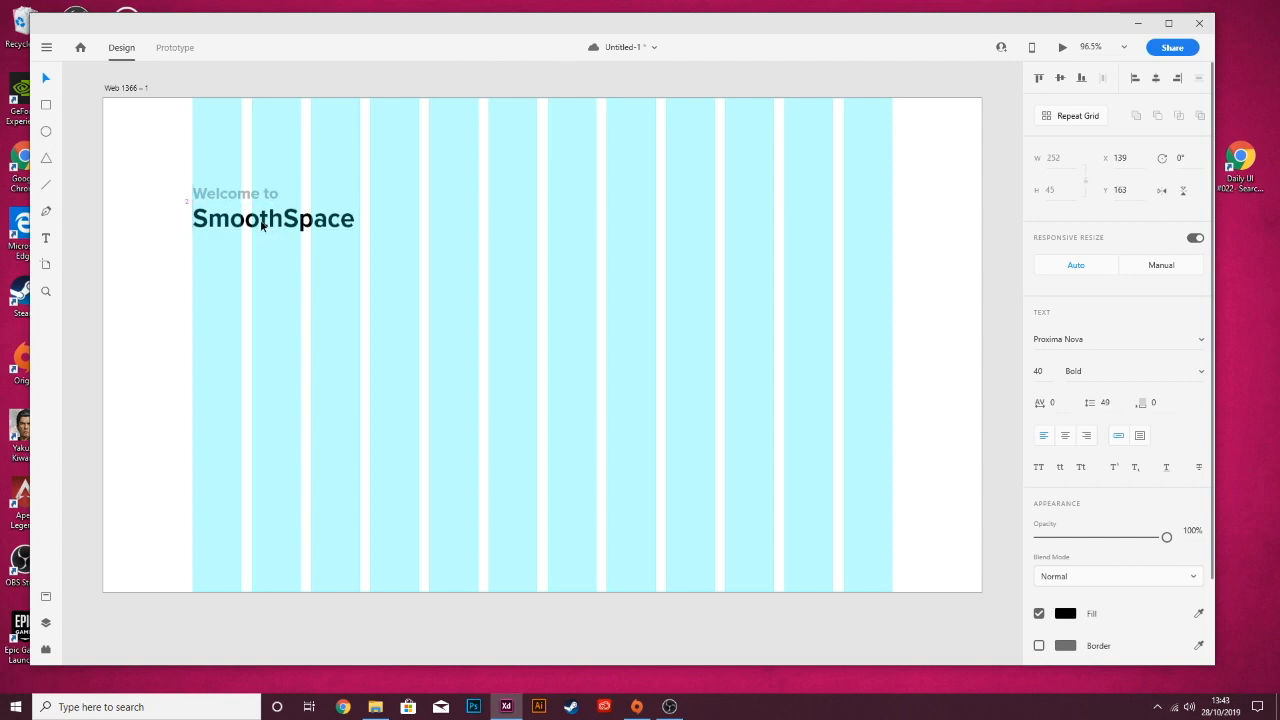
# - Move the "Welcome to" and "SmoothSpace" texts down together along the first column's left edge
pyautogui.keyDown('shift'); pyautogui.click(251, 195); pyautogui.keyUp('shift')
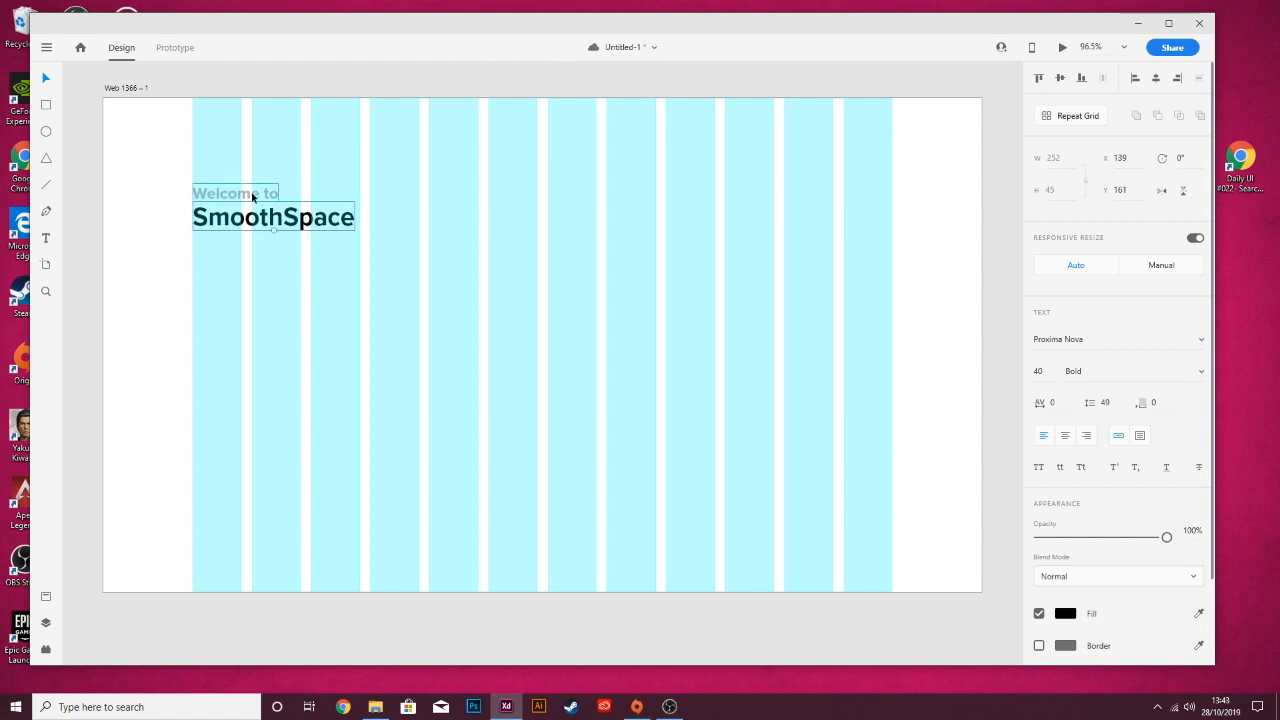
pyautogui.moveTo(251, 195); pyautogui.dragTo(250, 211)
pyautogui.press('Down')
pyautogui.press('Down')
pyautogui.press('Down')
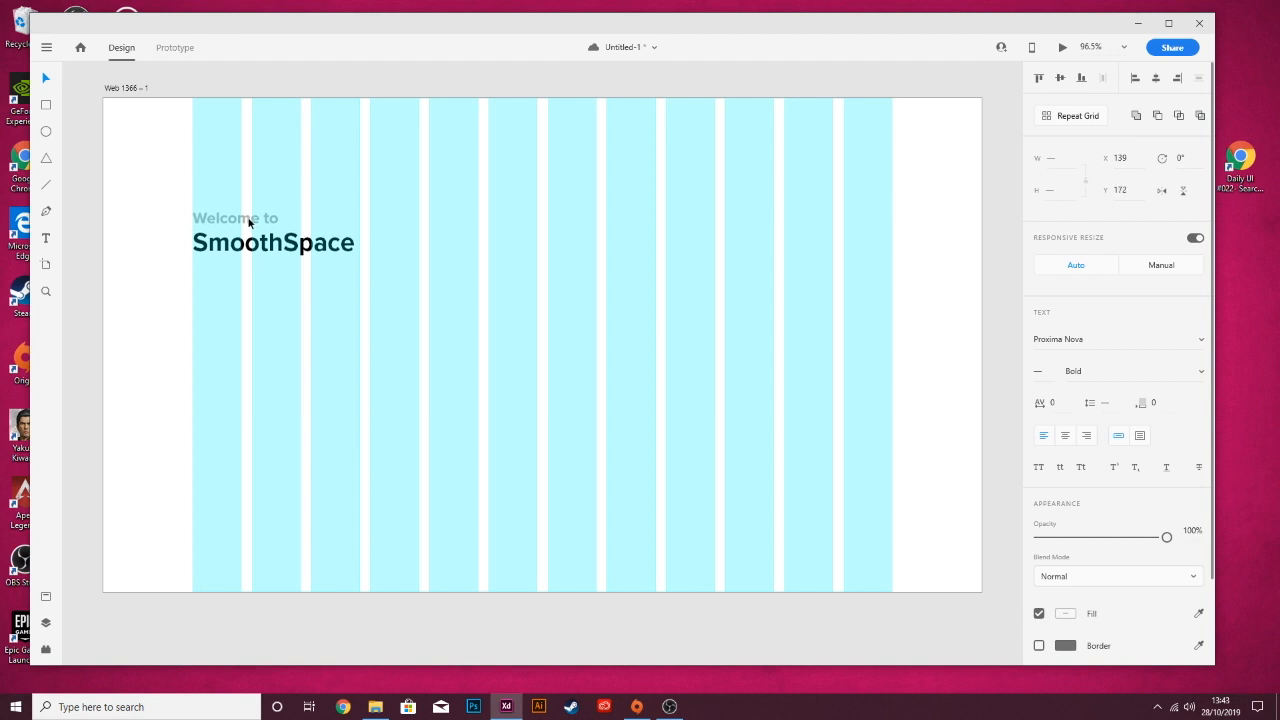
pyautogui.click(467, 298)
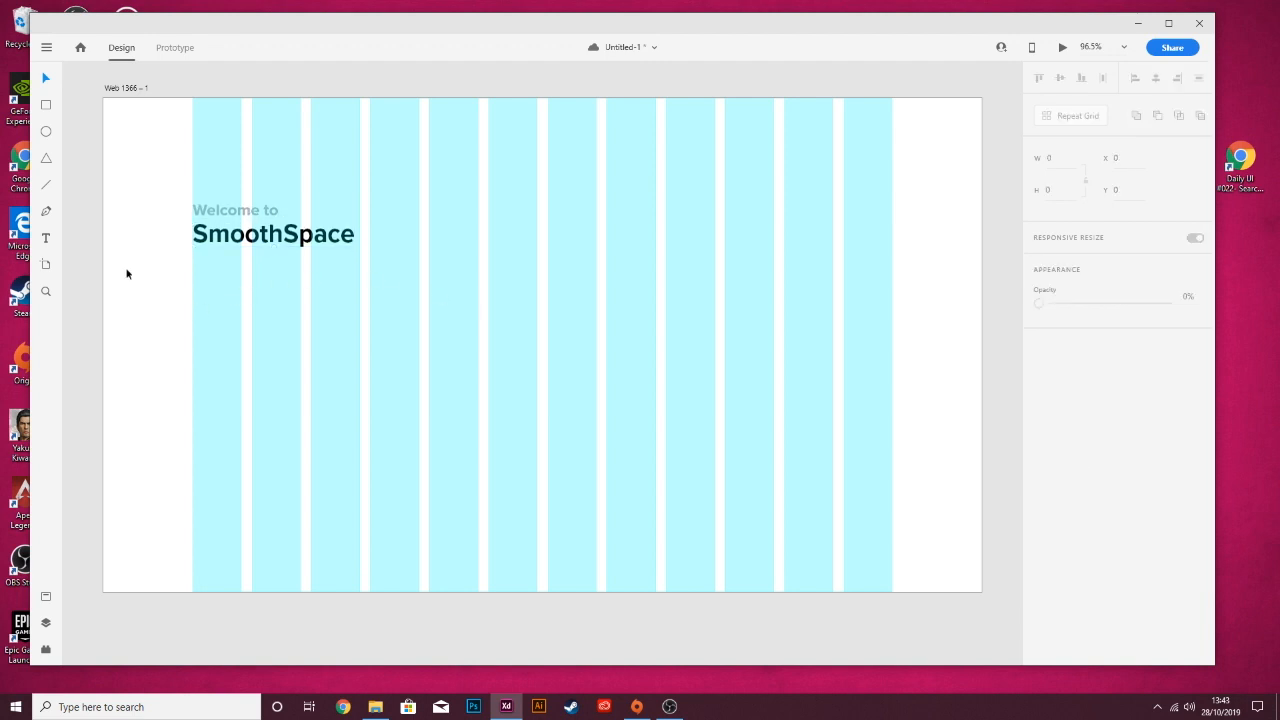
# - Draw a rectangle about 444 × 54 beneath the "SmoothSpace" text, starting at the first column's left edge
pyautogui.click(50, 105)
pyautogui.moveTo(192, 277)
pyautogui.mouseDown()
pyautogui.moveTo(209, 323)
pyautogui.moveTo(479, 311)
pyautogui.mouseUp()
pyautogui.click(43, 77)
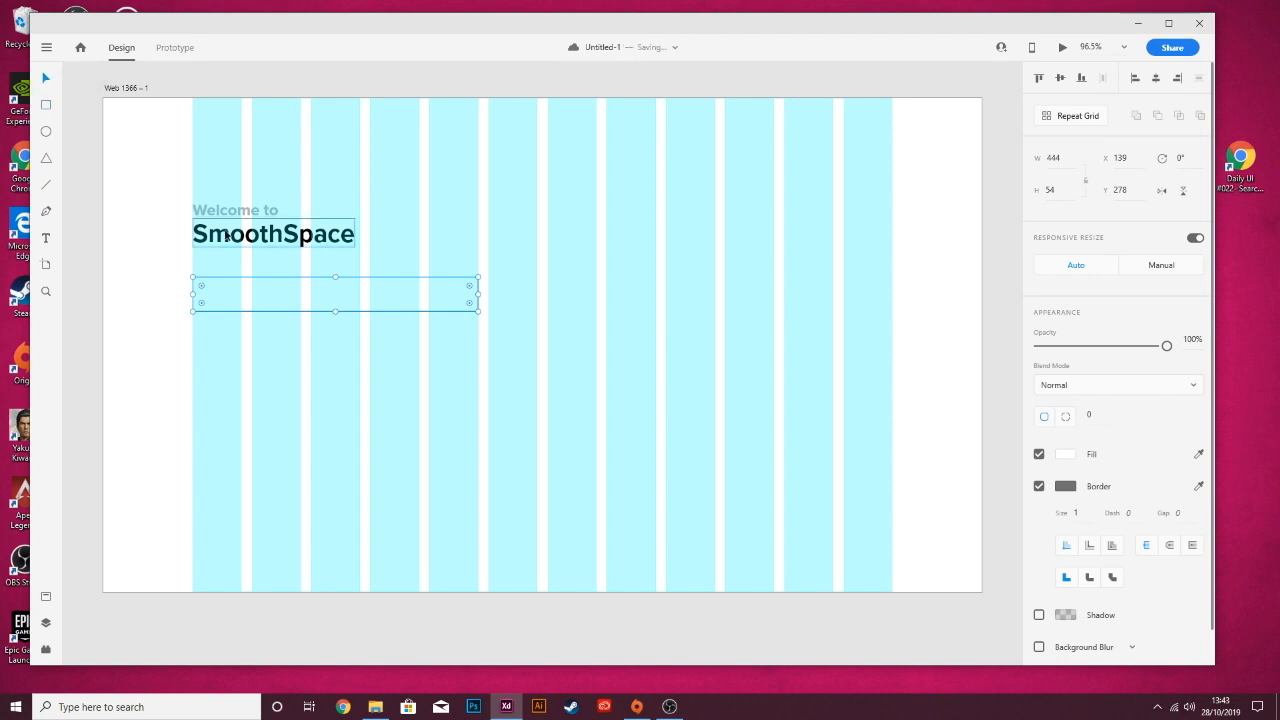
# - Resize the rectangle to 352 wide and 51 high
pyautogui.click(1057, 158)
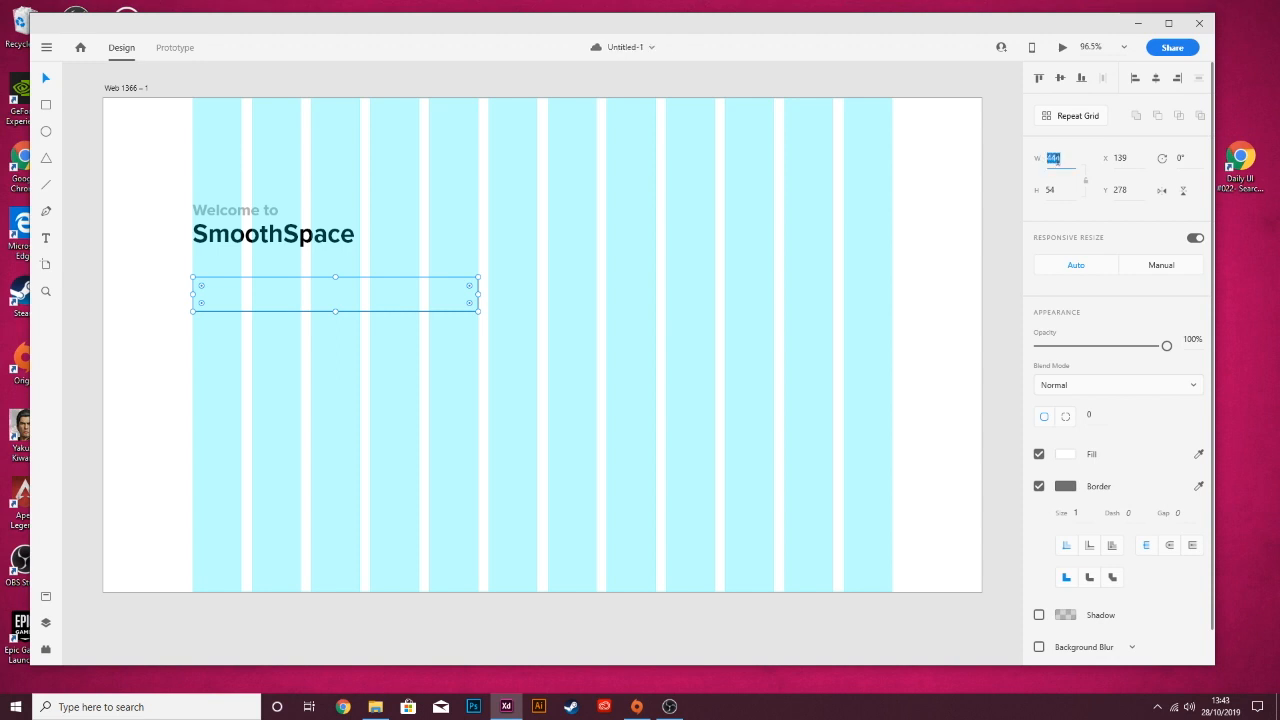
pyautogui.write('352')
pyautogui.press('Return')
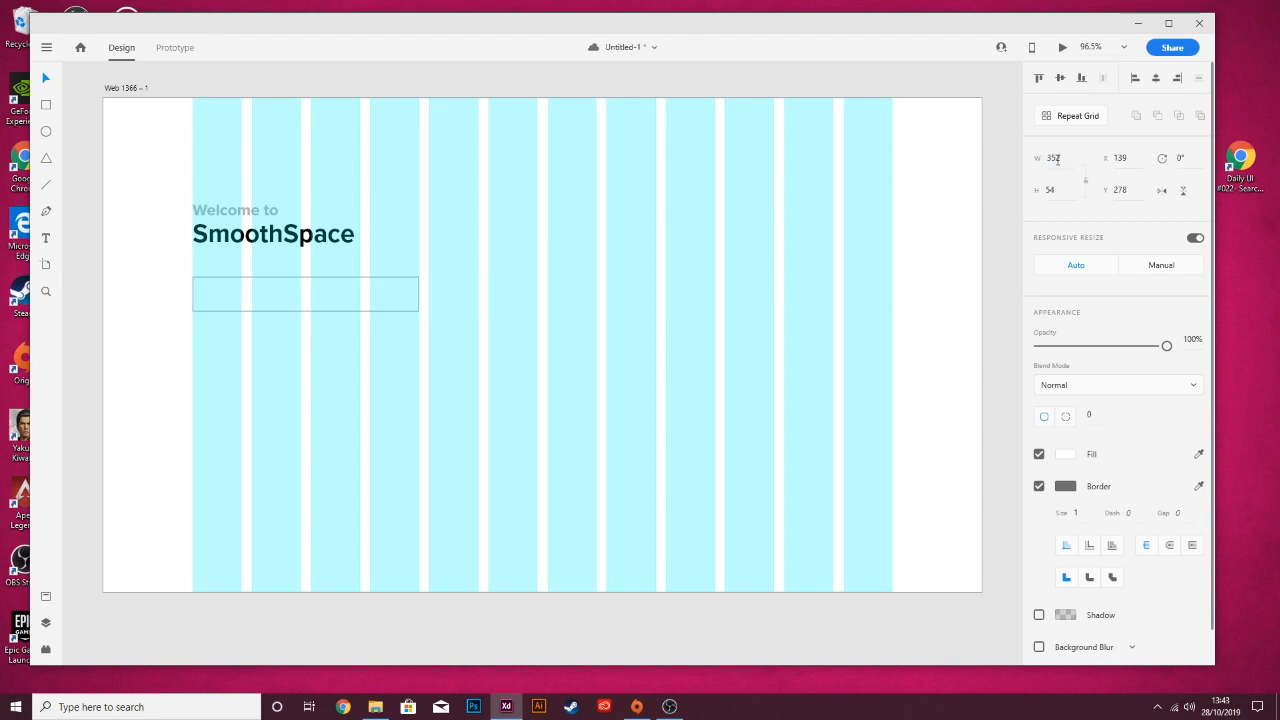
pyautogui.click(1049, 189)
pyautogui.write('51')
pyautogui.press('Return')
# - Lower the rectangle's border colour opacity to 17% and set its corner radius to 5
pyautogui.click(1039, 486)
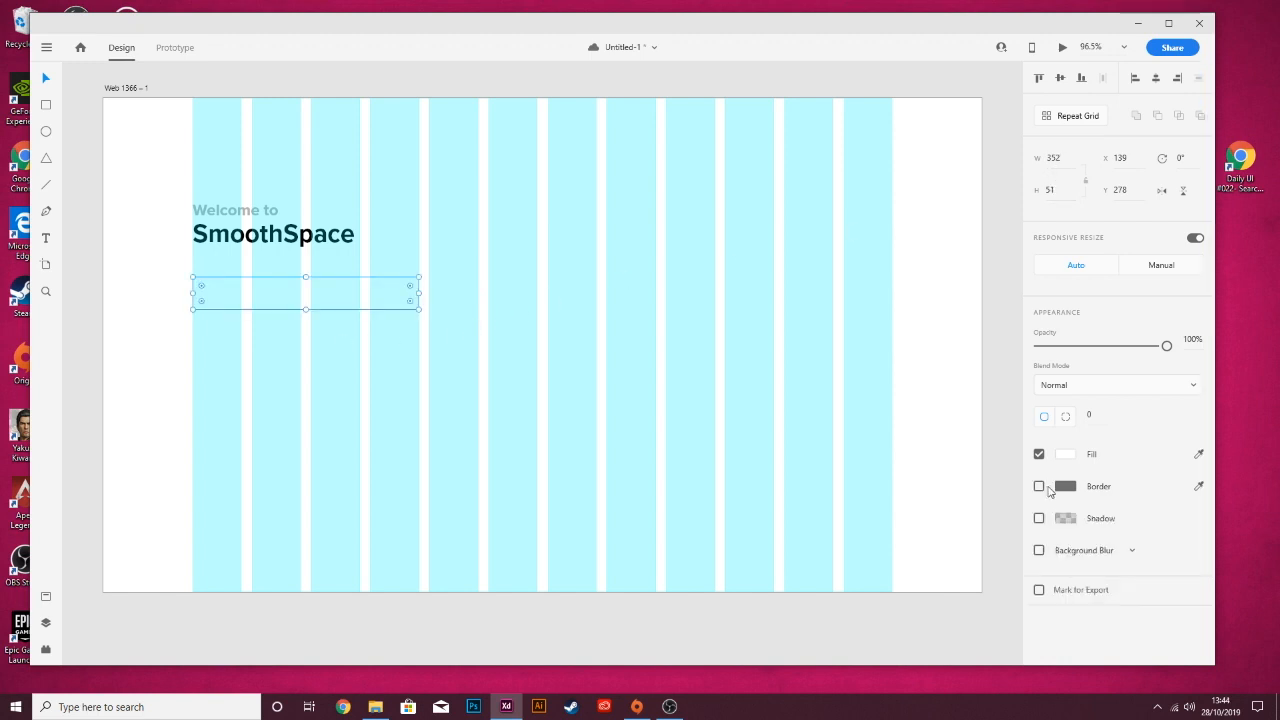
pyautogui.click(1039, 486)
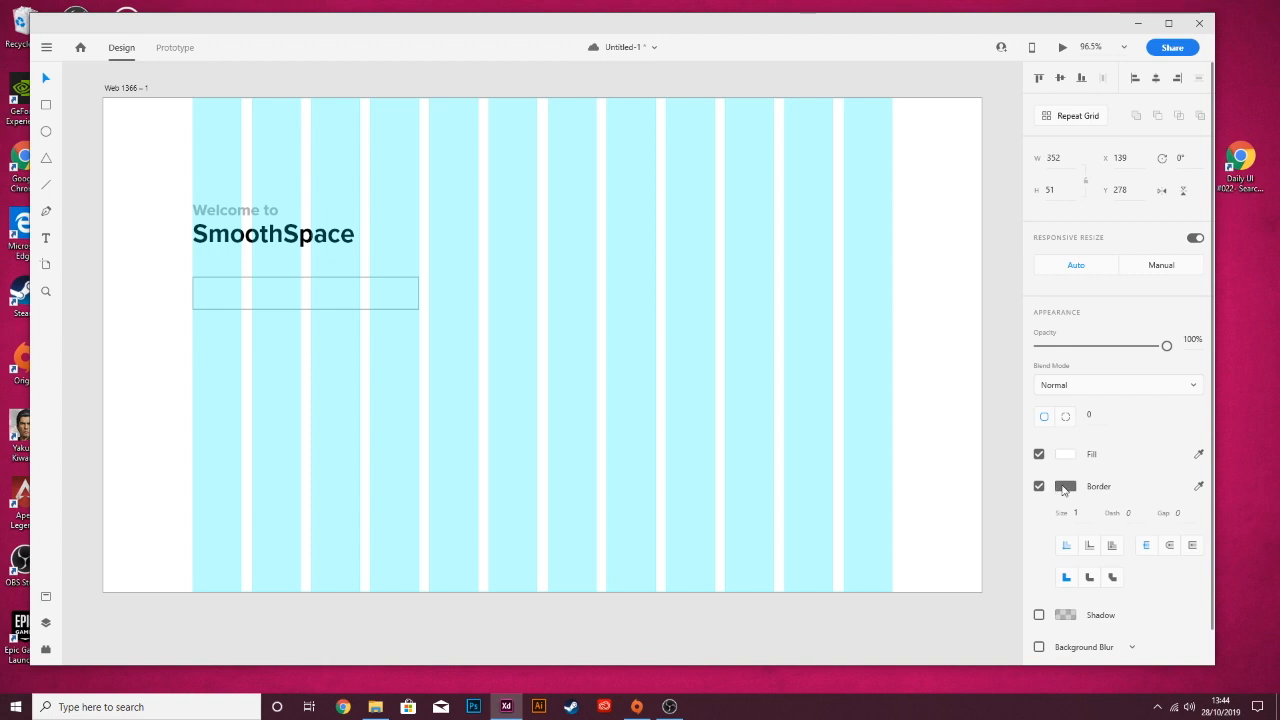
pyautogui.click(1065, 486)
pyautogui.moveTo(1021, 468); pyautogui.dragTo(1002, 497)
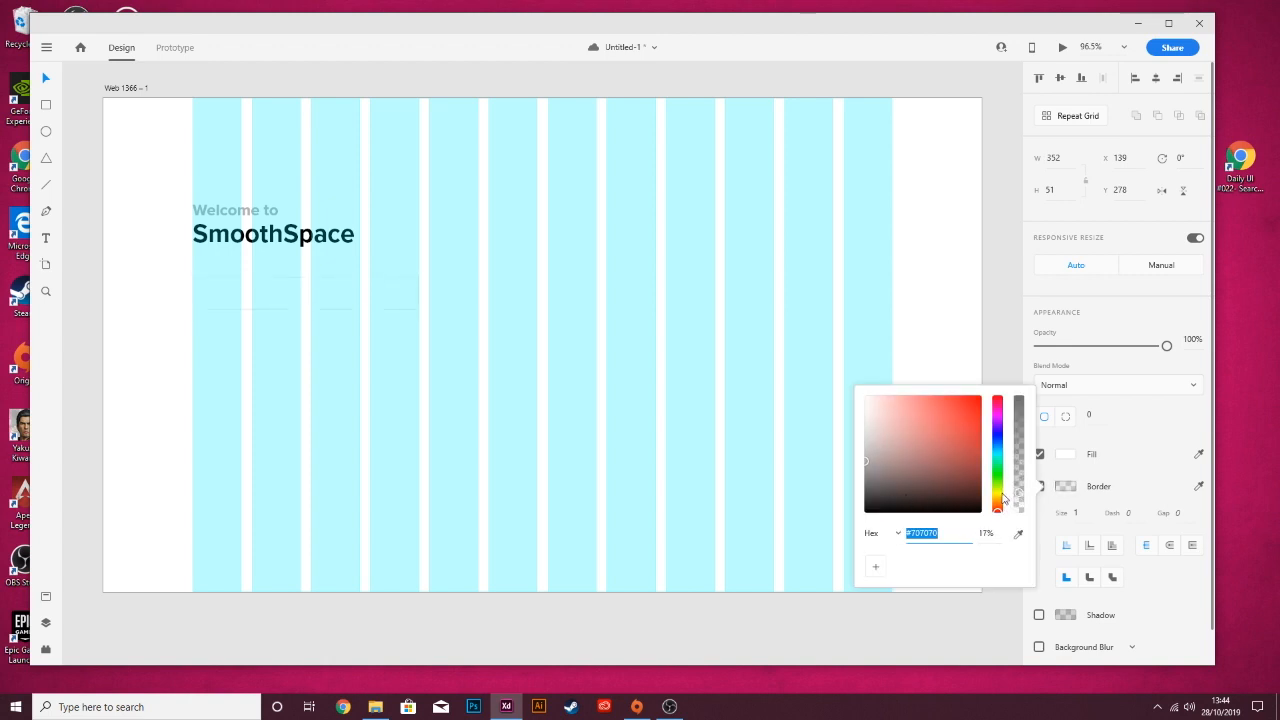
pyautogui.click(1151, 440)
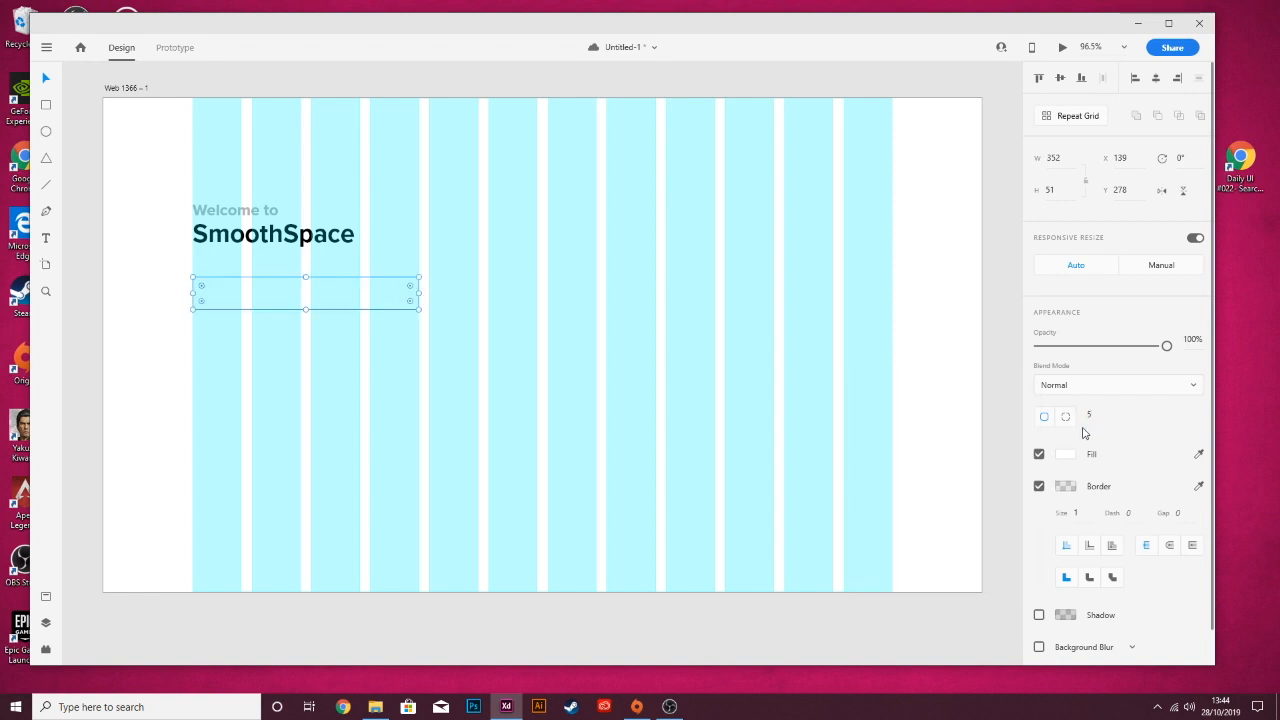
pyautogui.click(466, 452)
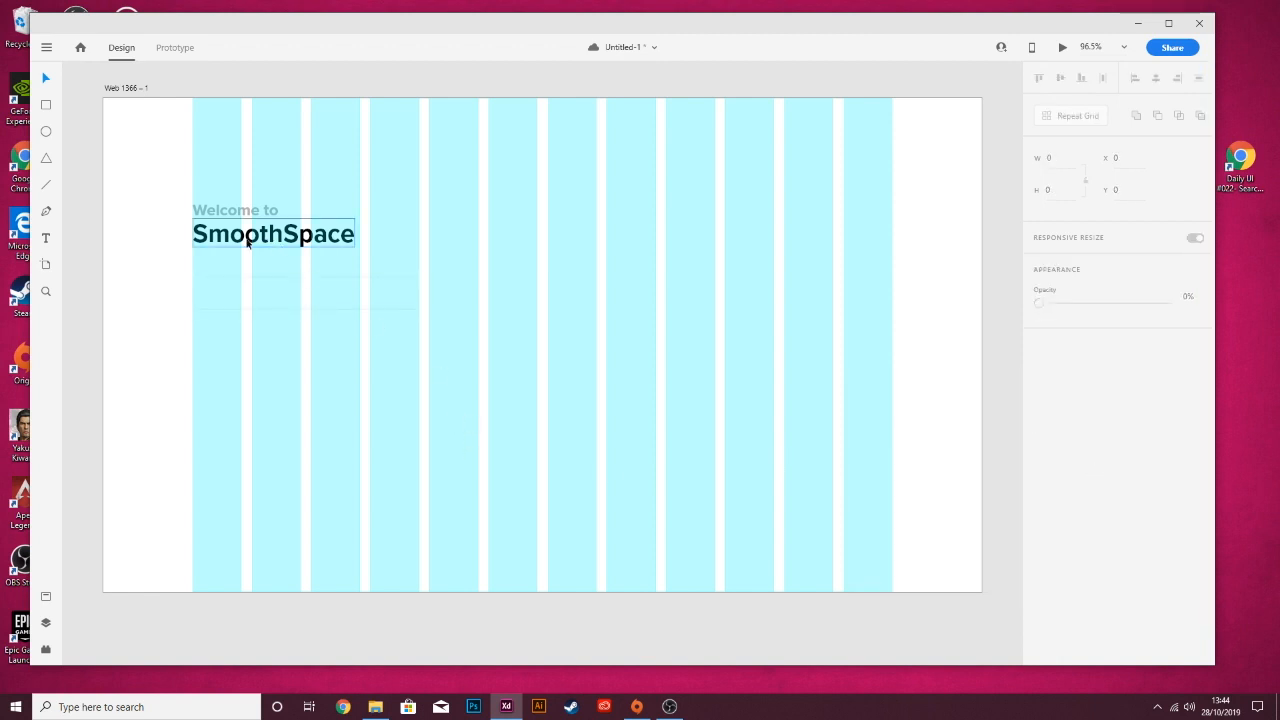
# - Turn off the artboard's 12-column layout grid
pyautogui.hotkey('ctrl', 'shift', "'")
pyautogui.scroll(5, 234, 276)
pyautogui.hotkey('ctrl', '-')
pyautogui.hotkey('ctrl', '-')
pyautogui.hotkey('ctrl', '-')
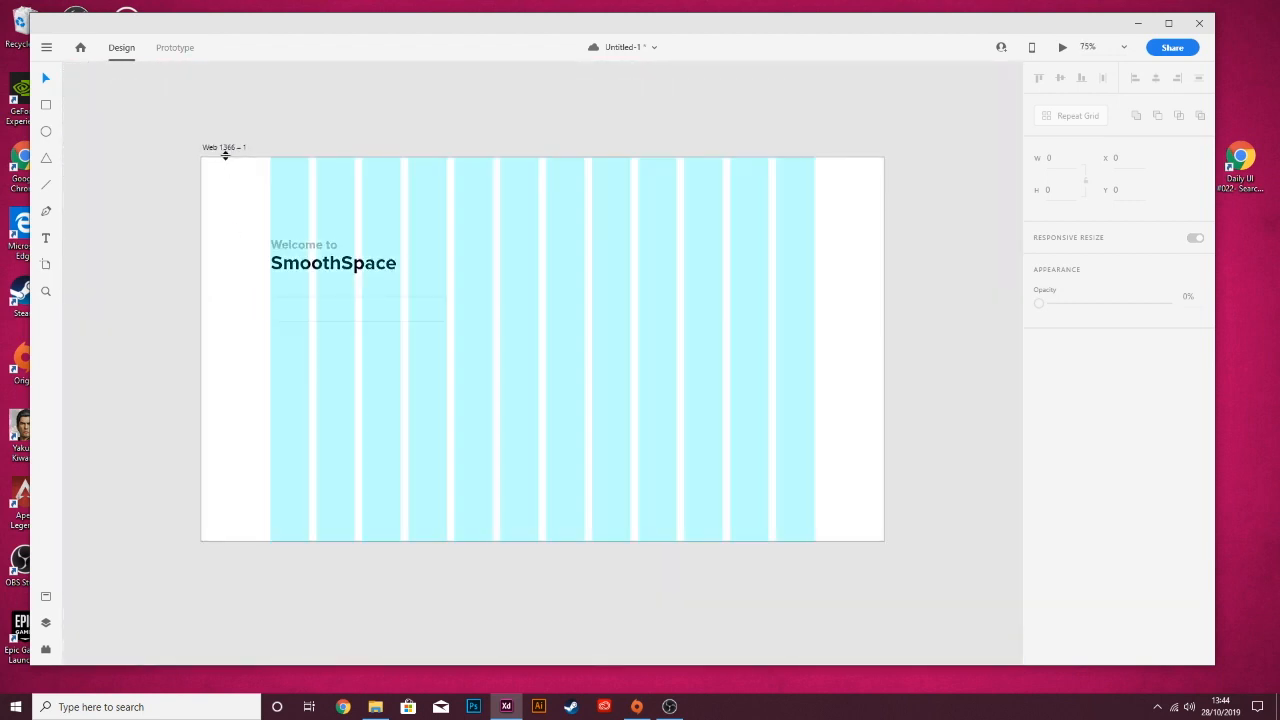
pyautogui.click(237, 149)
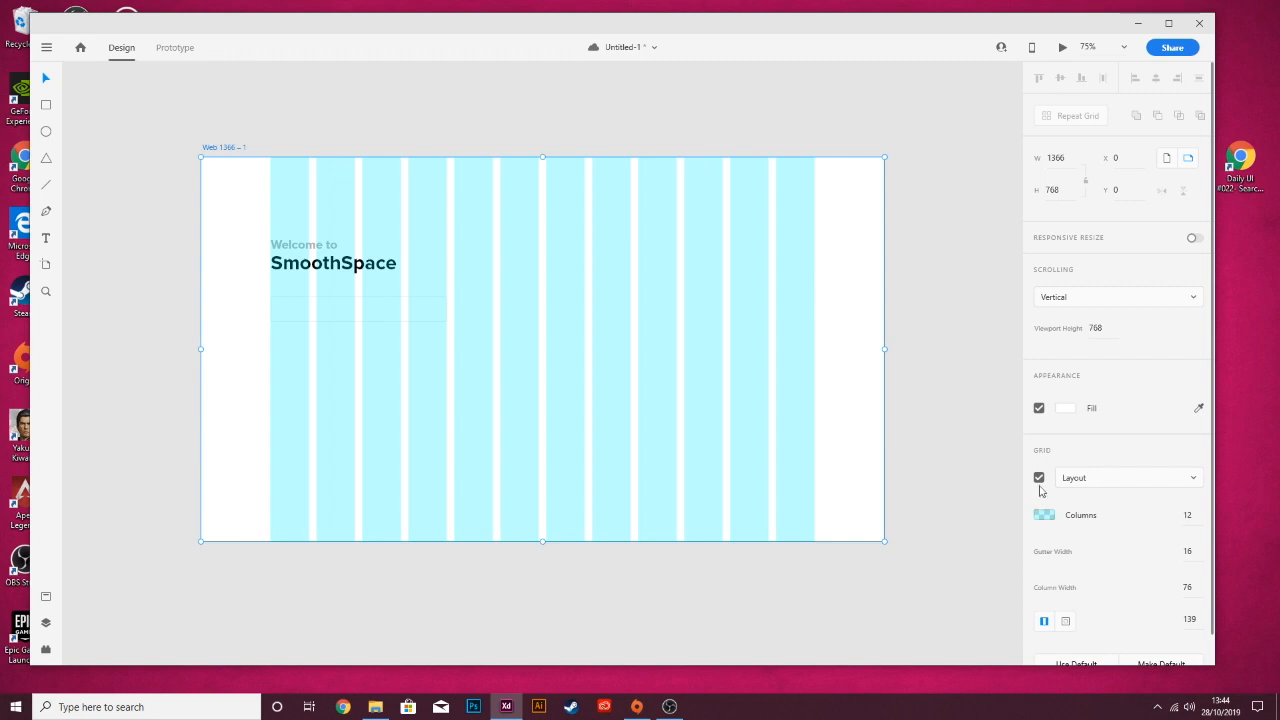
pyautogui.click(1039, 478)
pyautogui.click(386, 317)
pyautogui.click(471, 383)
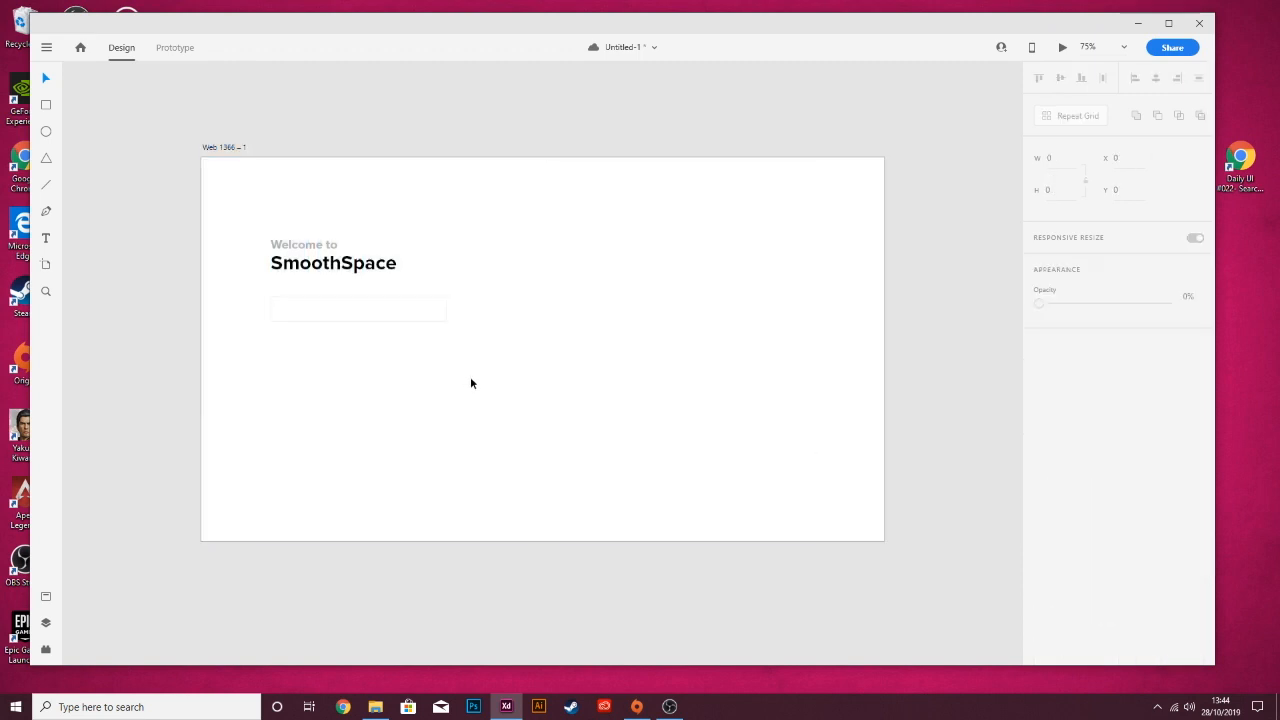
# - Fill the rectangle with light grey #F5F5F5 and reduce its overall opacity to 50%
pyautogui.hotkey('ctrl', '+')
pyautogui.hotkey('ctrl', '+')
pyautogui.hotkey('ctrl', '+')
pyautogui.hotkey('ctrl', '+')
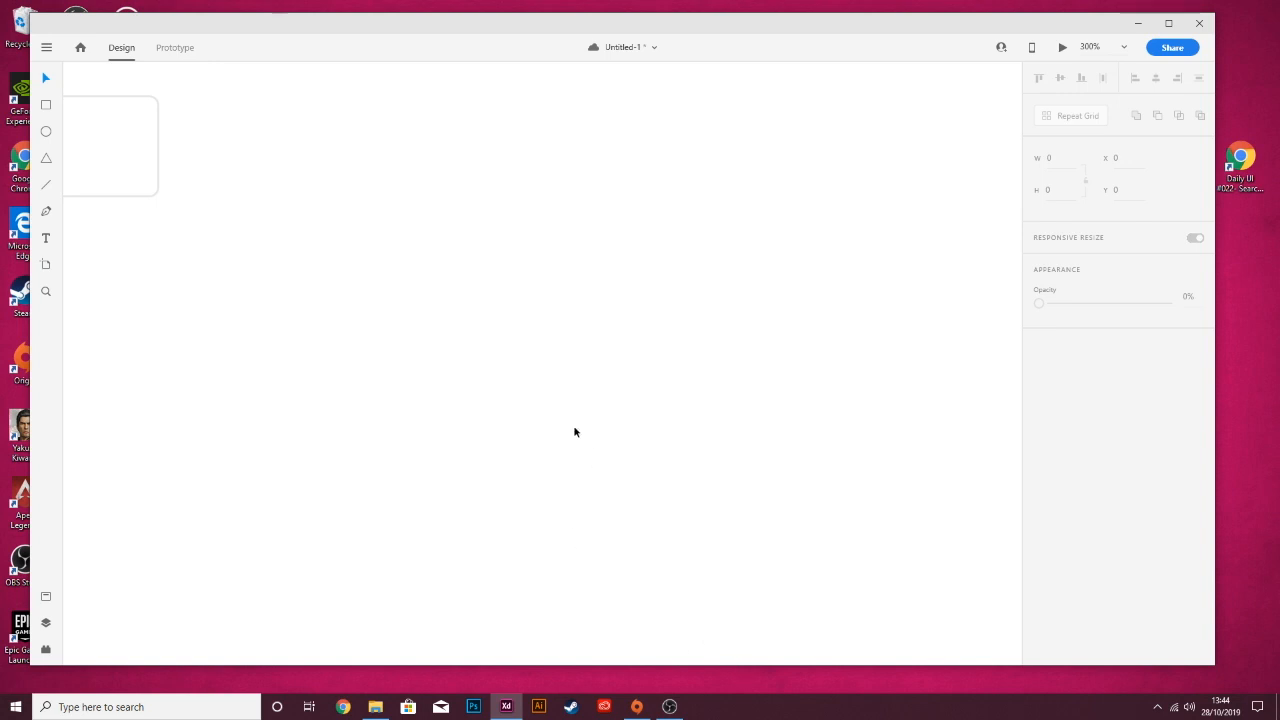
pyautogui.hotkey('ctrl', '1')
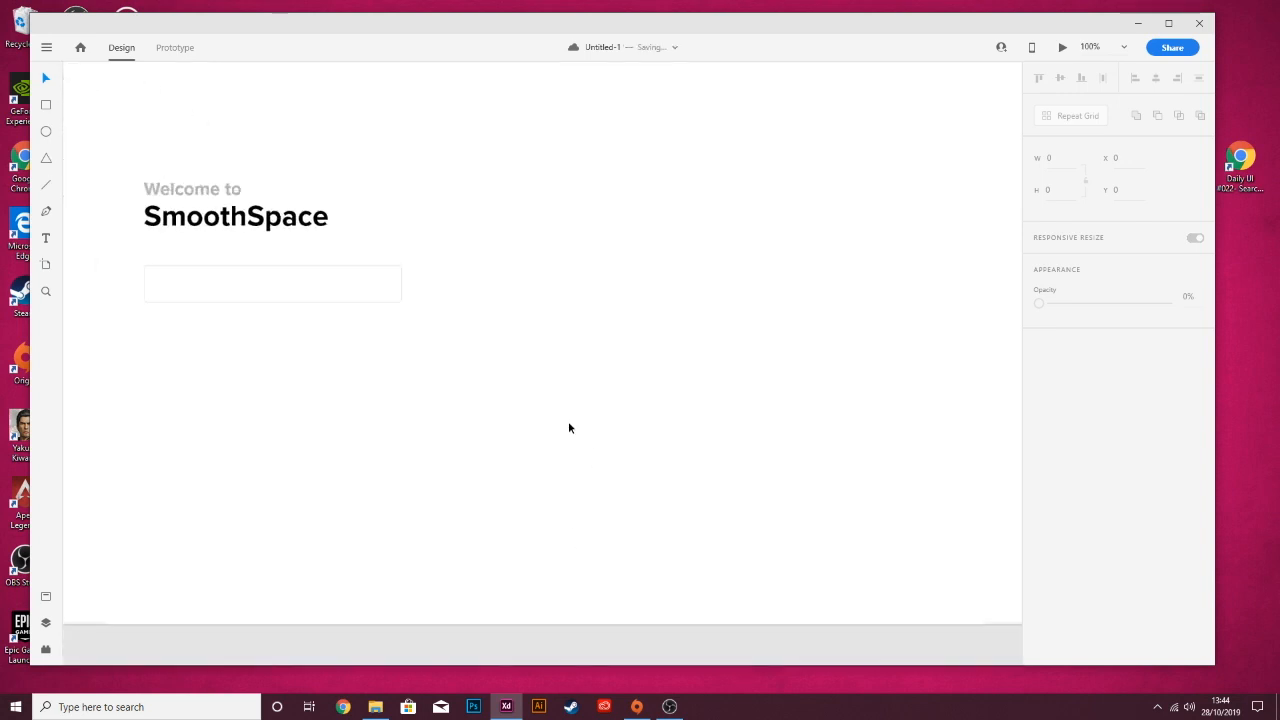
pyautogui.click(289, 293)
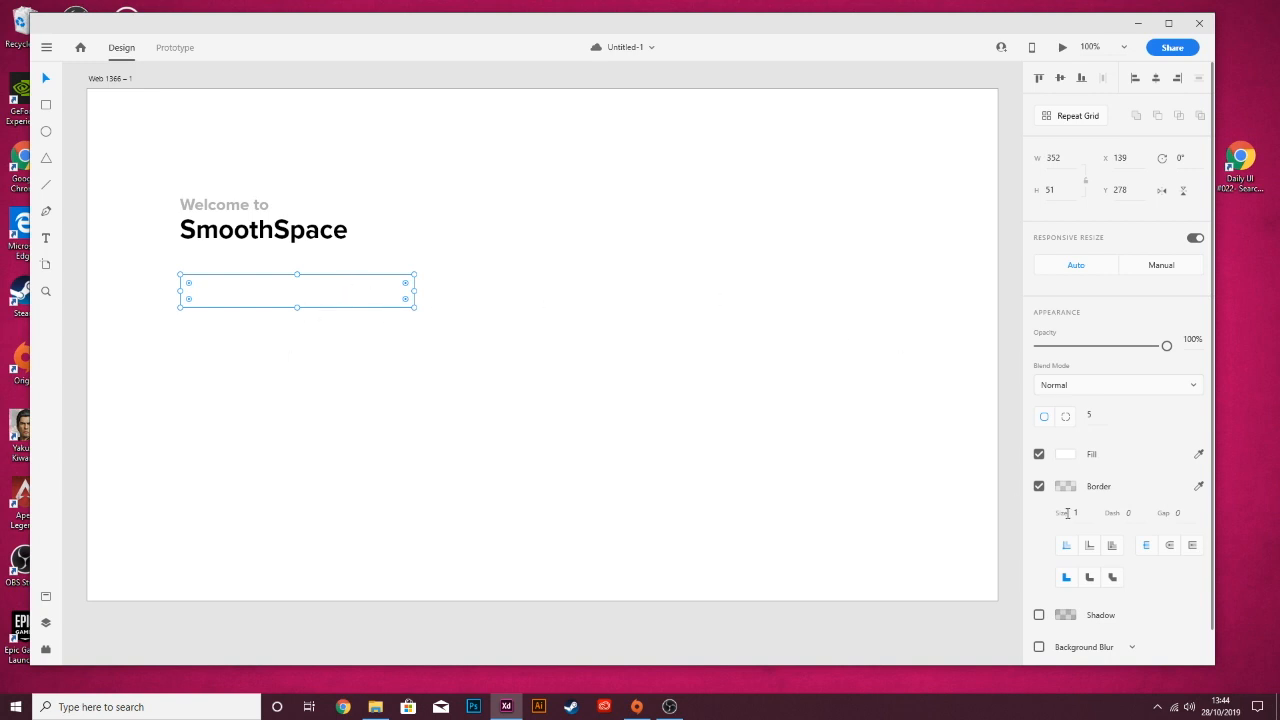
pyautogui.click(1065, 454)
pyautogui.click(865, 389)
pyautogui.moveTo(865, 389)
pyautogui.mouseDown()
pyautogui.moveTo(856, 368)
pyautogui.moveTo(857, 385)
pyautogui.moveTo(841, 383)
pyautogui.mouseUp()
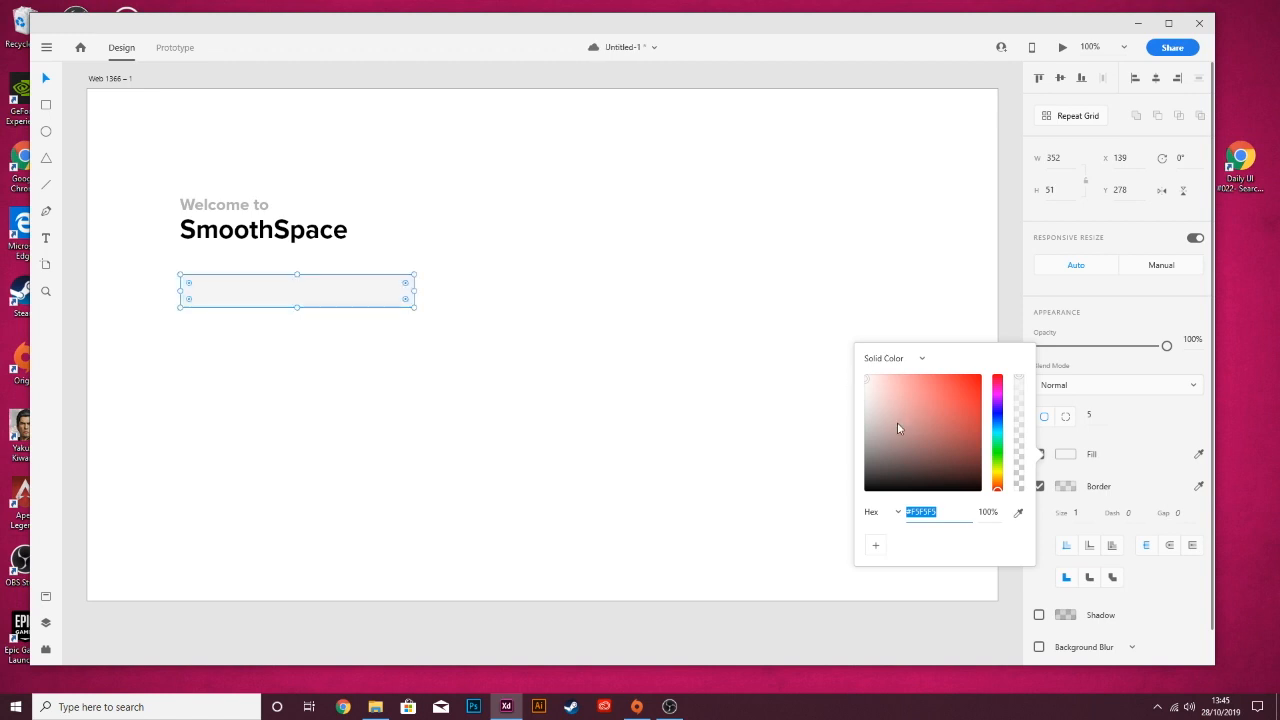
pyautogui.click(591, 371)
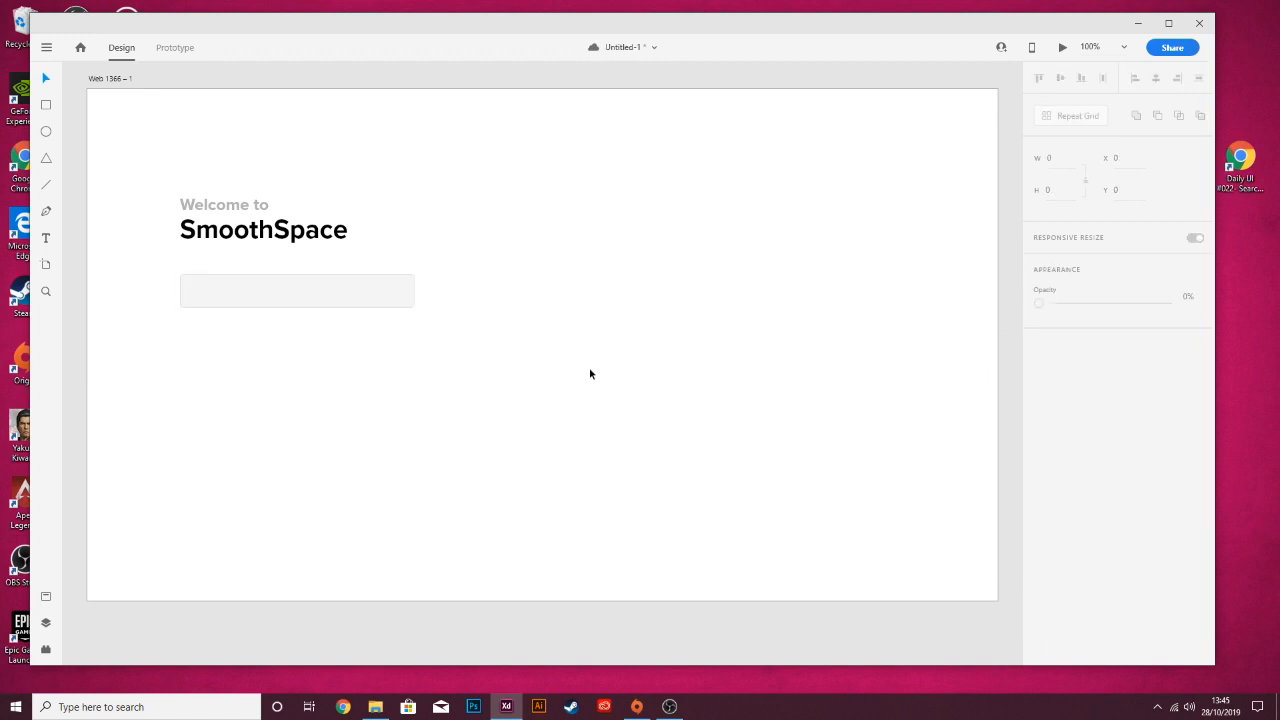
pyautogui.click(351, 303)
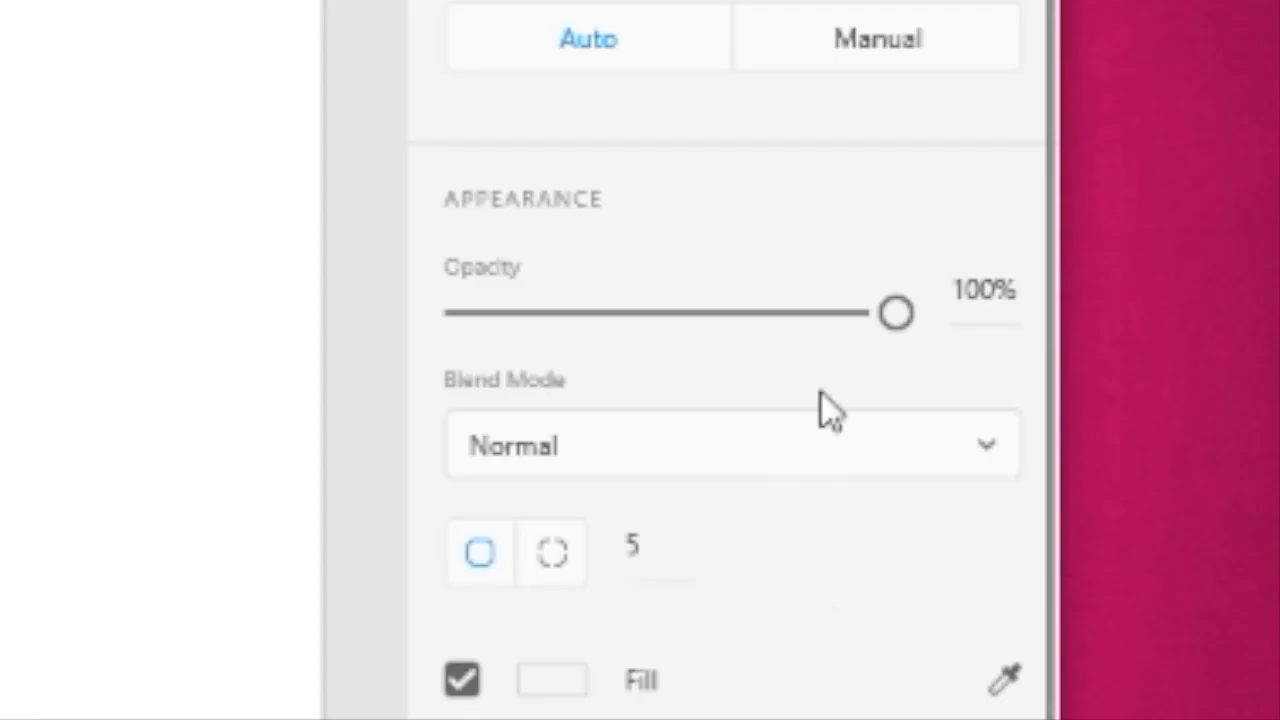
pyautogui.moveTo(896, 313); pyautogui.dragTo(682, 318)
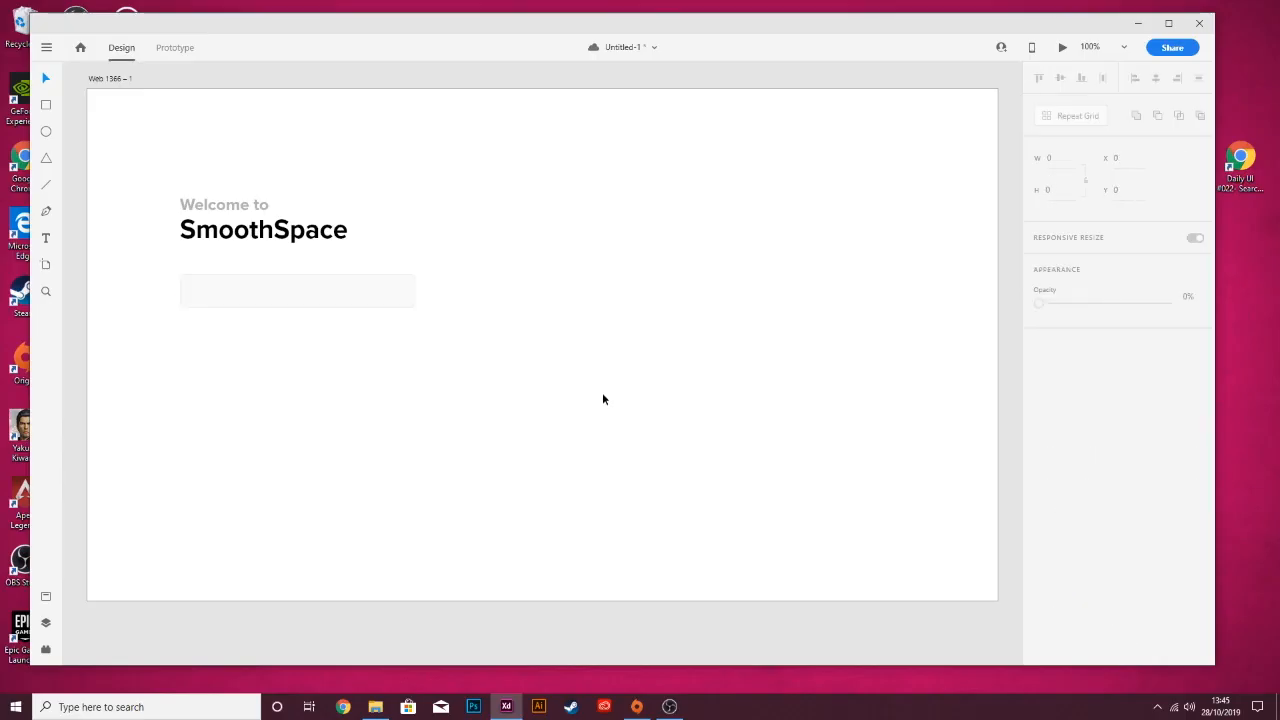
# - Duplicate the light grey rectangle straight below the original, left-aligned with a clear gap between the two fields
pyautogui.click(306, 292)
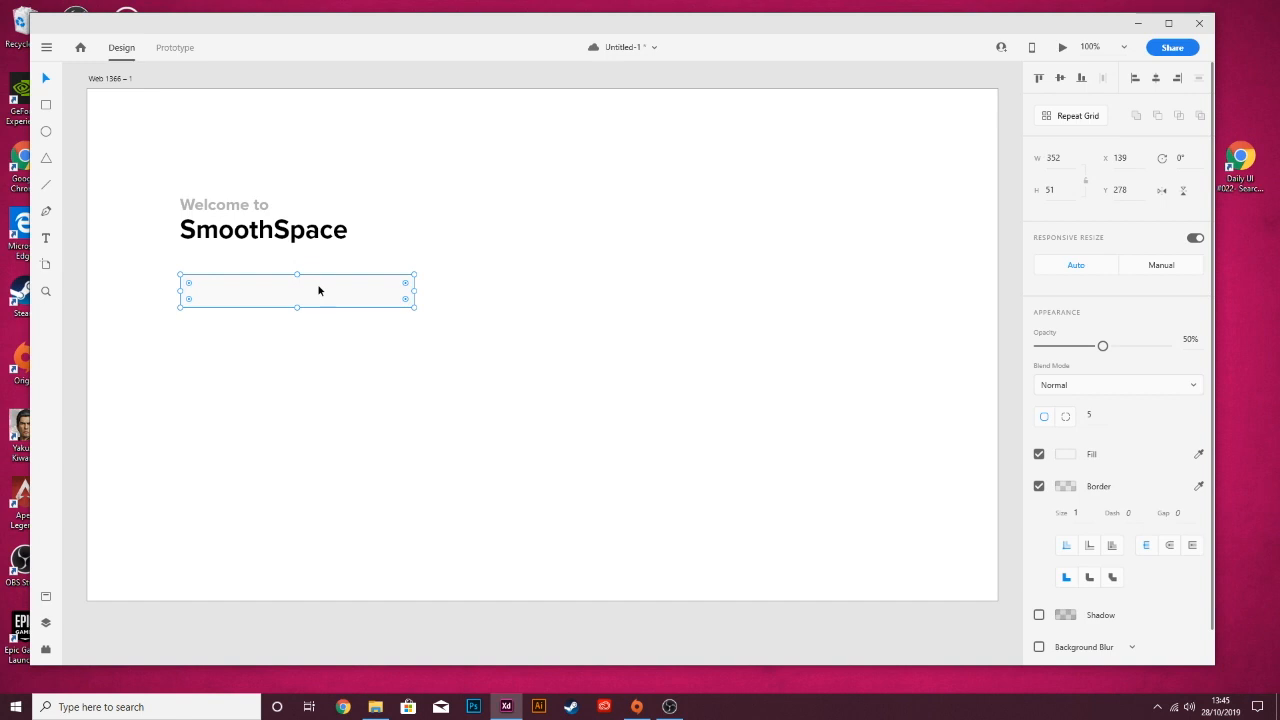
pyautogui.moveTo(319, 290); pyautogui.dragTo(318, 330)
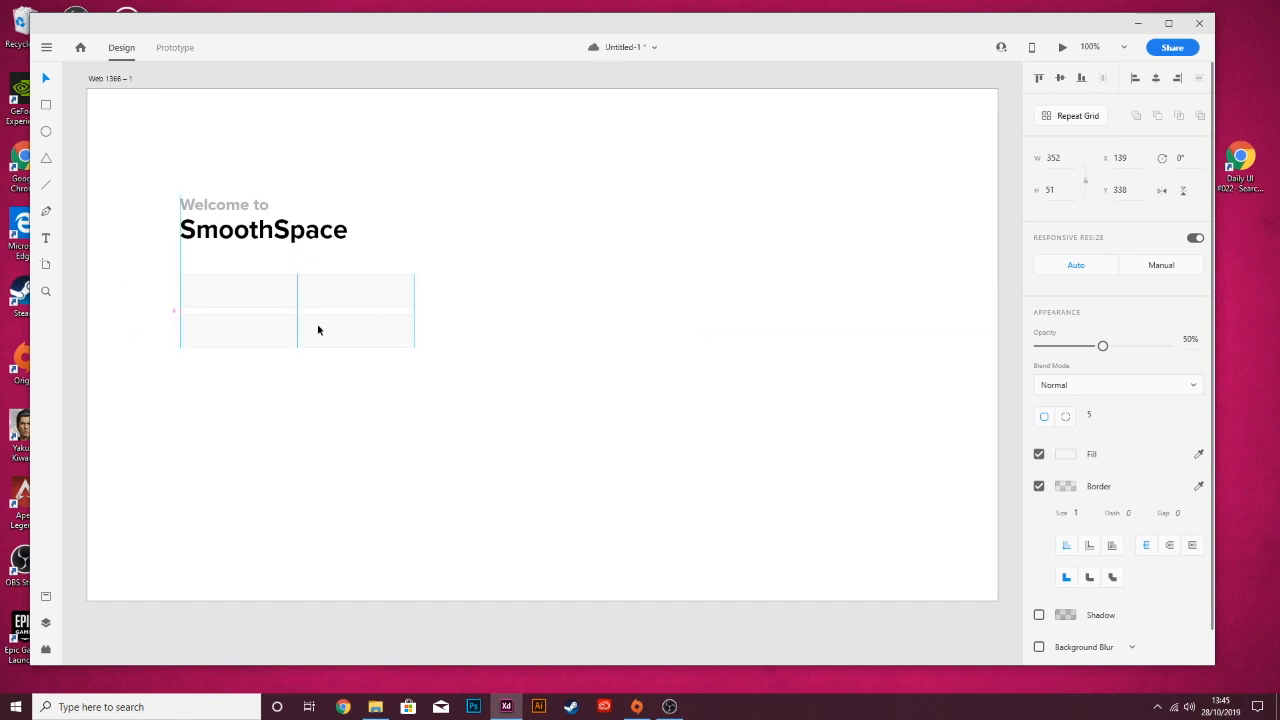
pyautogui.press('Down')
pyautogui.moveTo(317, 330); pyautogui.dragTo(317, 350)
pyautogui.click(553, 281)
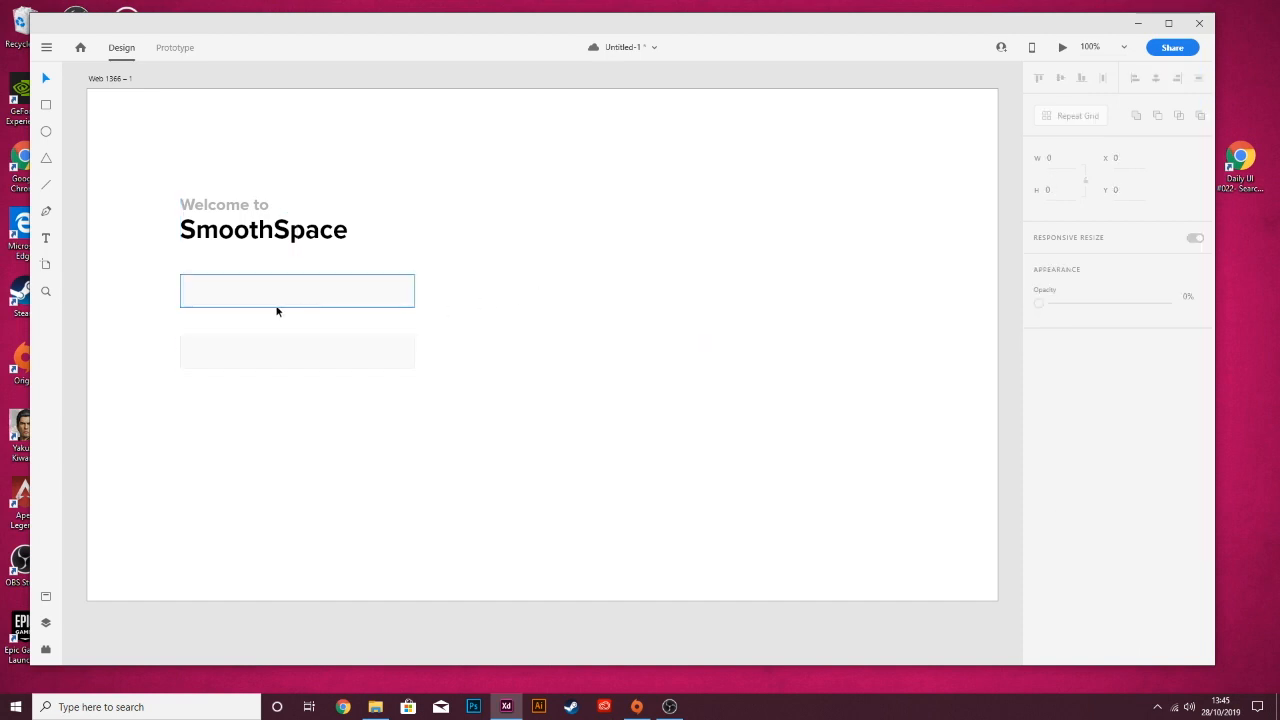
# - Add the text "Email" inside the upper field, near its left edge
pyautogui.press('t')
pyautogui.click(192, 292)
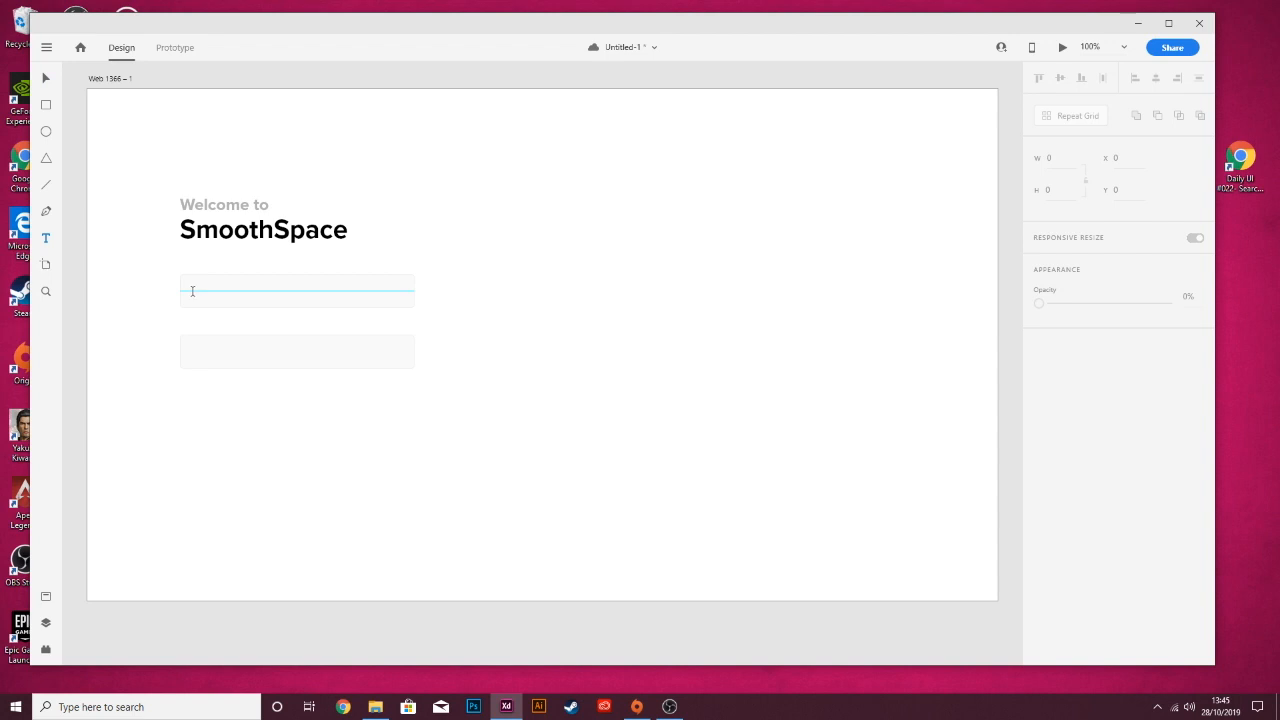
pyautogui.write('Email')
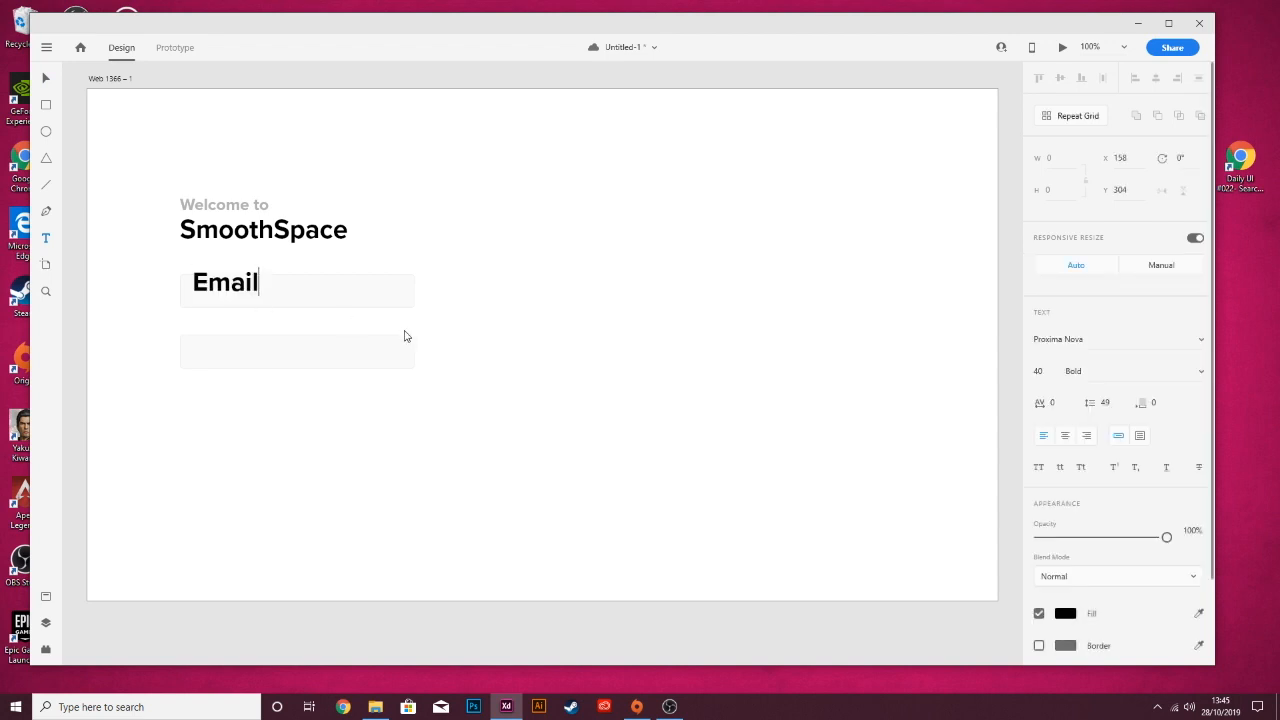
pyautogui.click(45, 77)
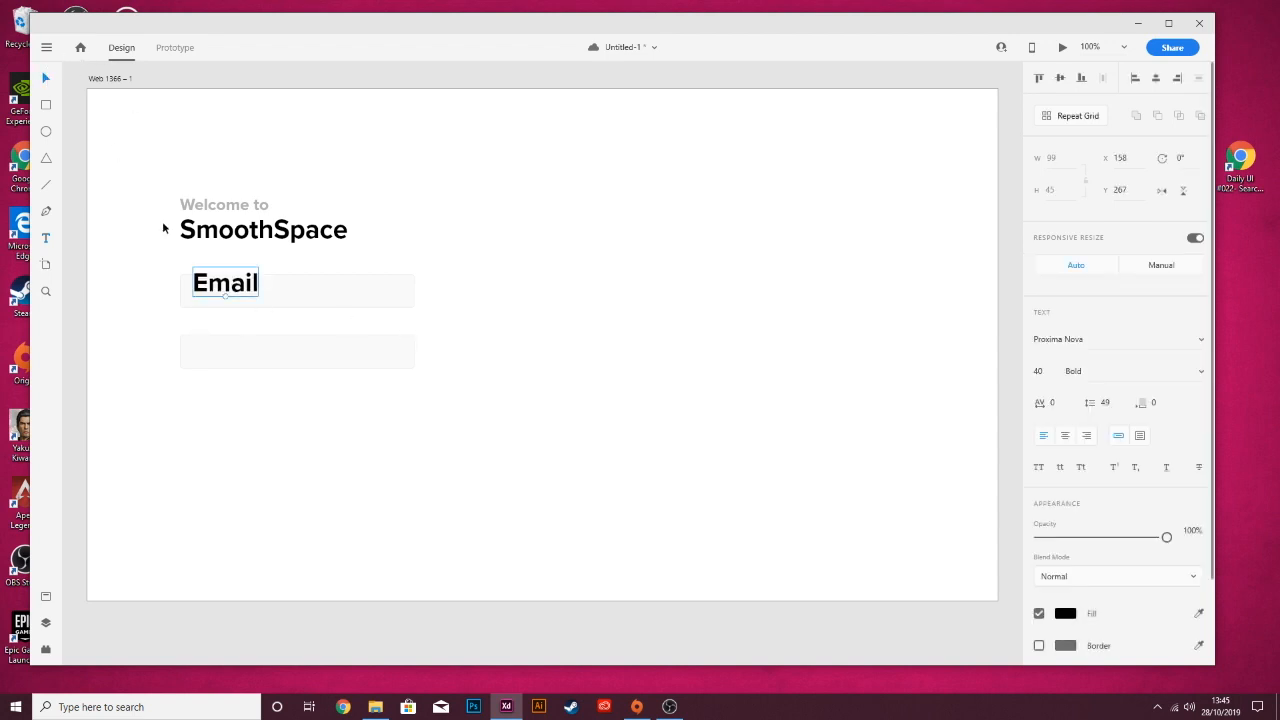
pyautogui.moveTo(219, 284); pyautogui.dragTo(222, 292)
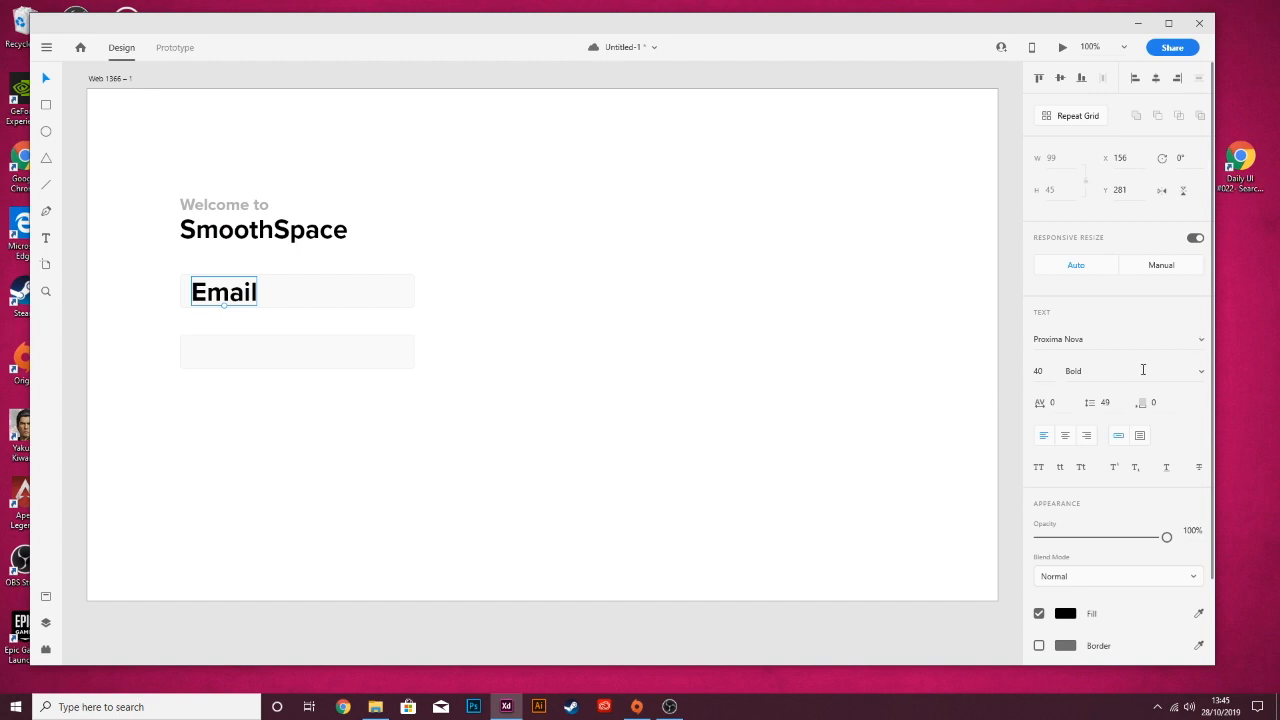
# - Reduce the "Email" text's font size to 16
pyautogui.click(1038, 372)
pyautogui.write('25')
pyautogui.press('Return')
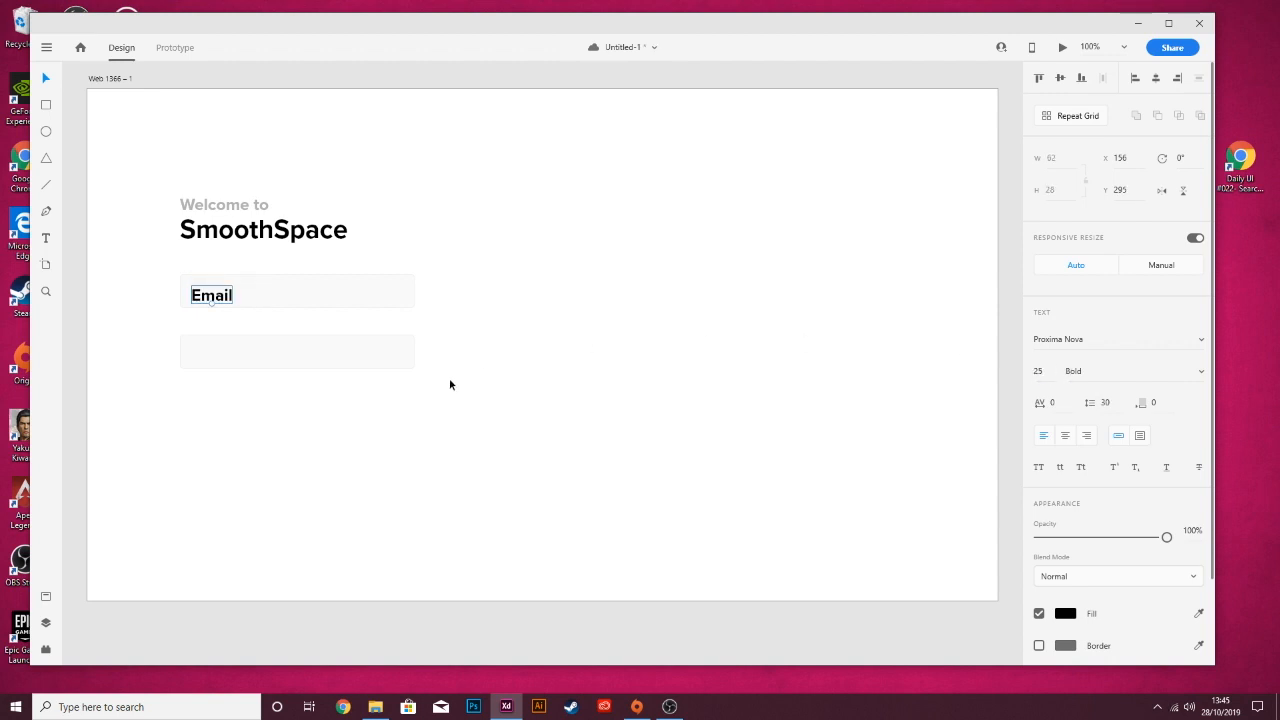
pyautogui.click(1040, 372)
pyautogui.write('22')
pyautogui.press('Return')
pyautogui.press('Down')
pyautogui.press('Down')
pyautogui.press('Down')
pyautogui.press('Down')
pyautogui.press('Down')
pyautogui.press('Down')
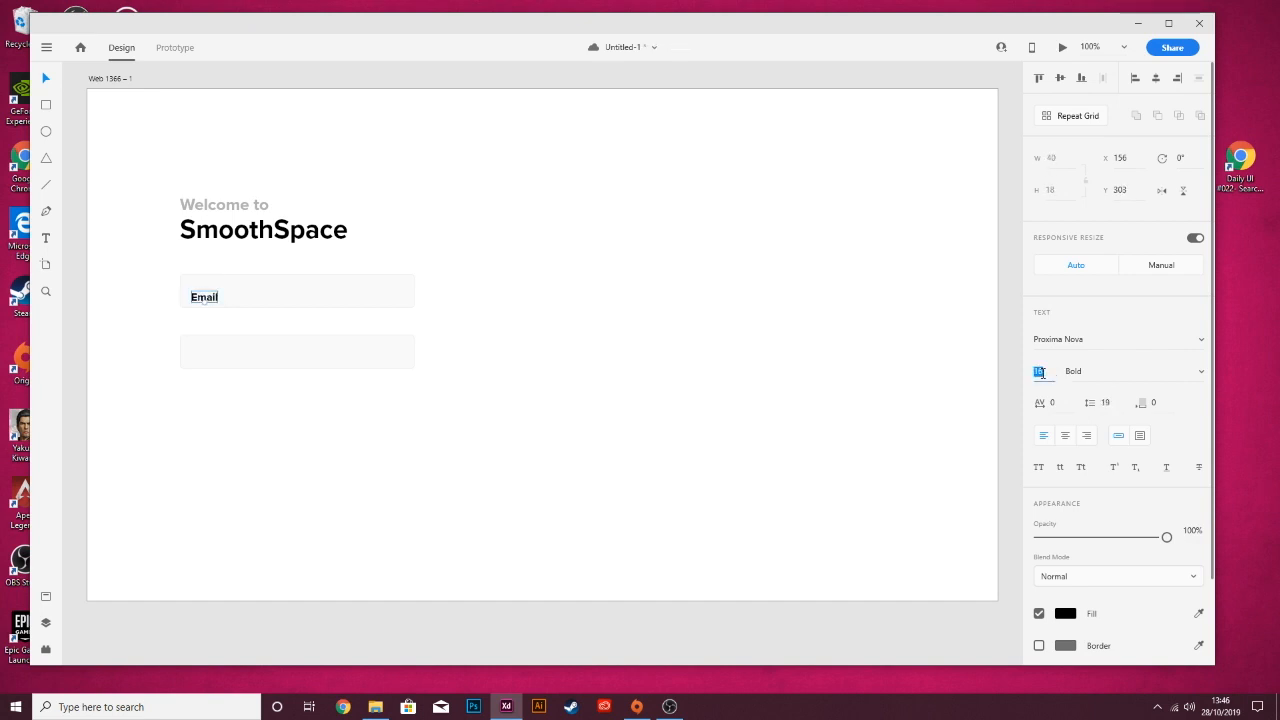
# - Centre the "Email" text vertically in its field at X 159, Y 295 and set its fill to #C7C7C7
pyautogui.click(510, 348)
pyautogui.moveTo(203, 300); pyautogui.dragTo(205, 296)
pyautogui.click(1065, 613)
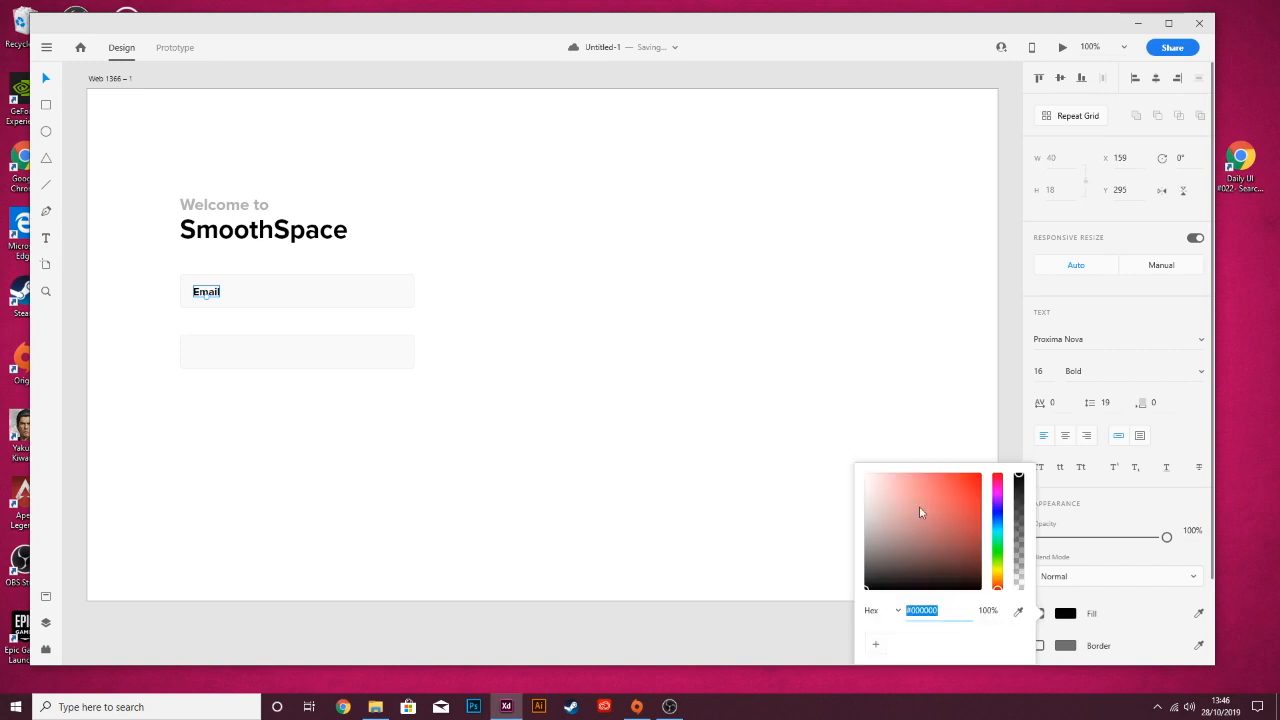
pyautogui.moveTo(867, 508)
pyautogui.mouseDown()
pyautogui.moveTo(852, 476)
pyautogui.moveTo(850, 504)
pyautogui.mouseUp()
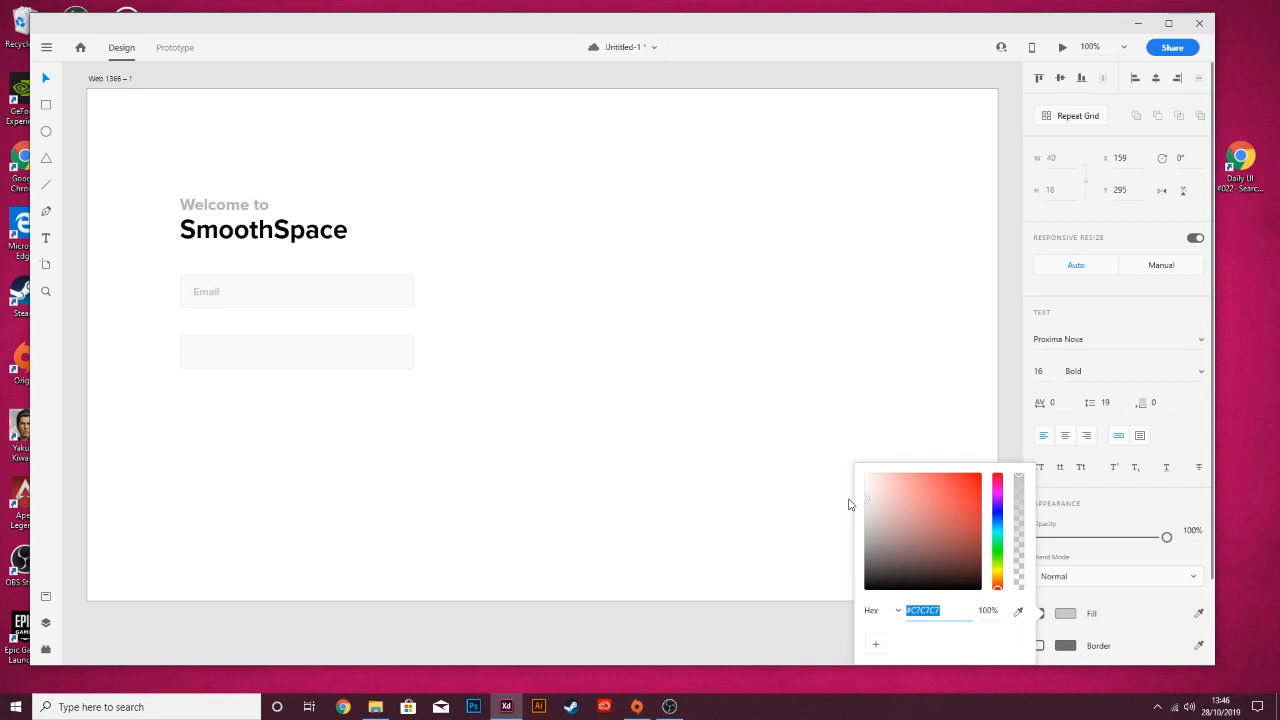
pyautogui.click(484, 468)
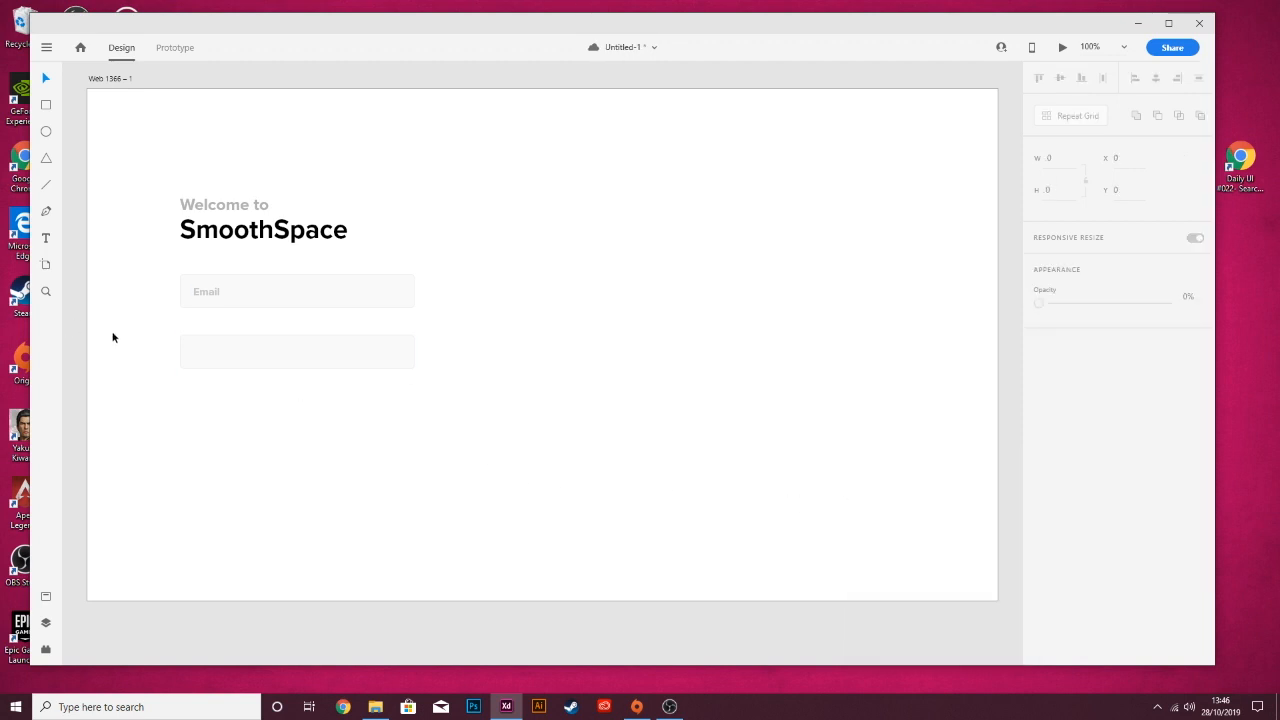
# - Duplicate the "Email" text into the lower field with the wording changed to "Password", and save the document
pyautogui.click(206, 292)
pyautogui.moveTo(206, 292); pyautogui.dragTo(207, 353)
pyautogui.doubleClick(207, 353)
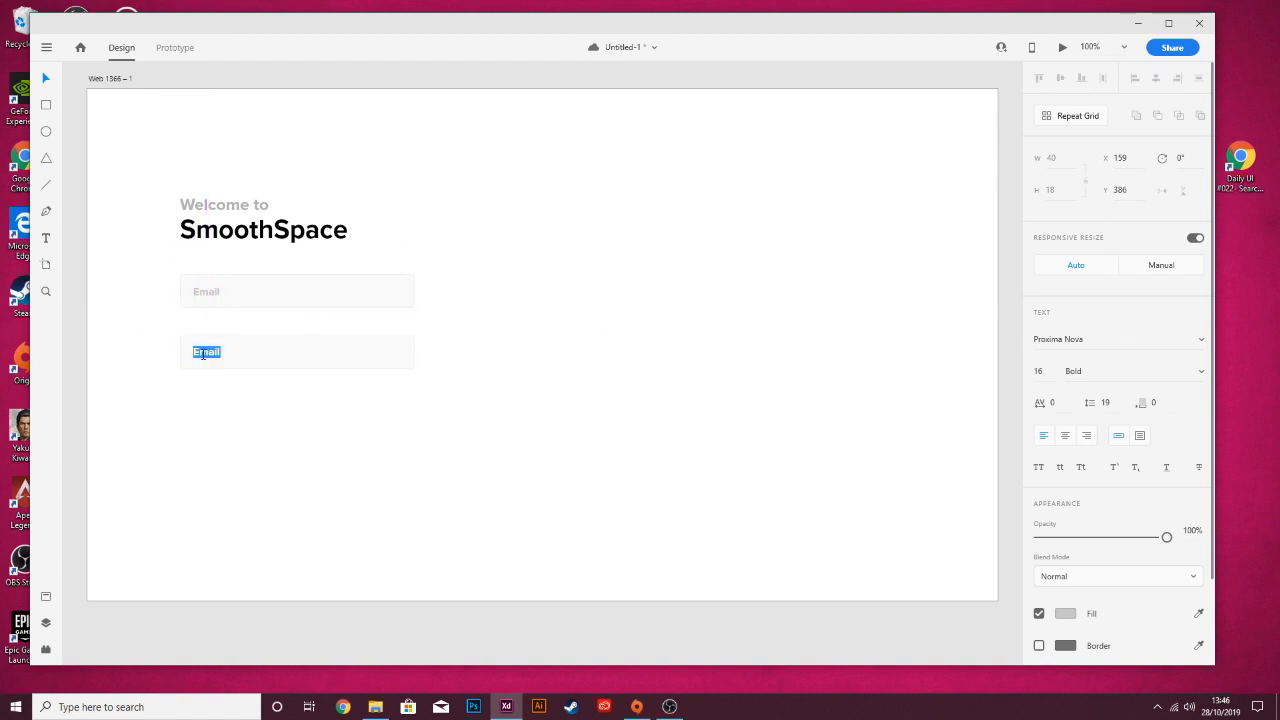
pyautogui.write('Password')
pyautogui.press('Escape')
pyautogui.press('Escape')
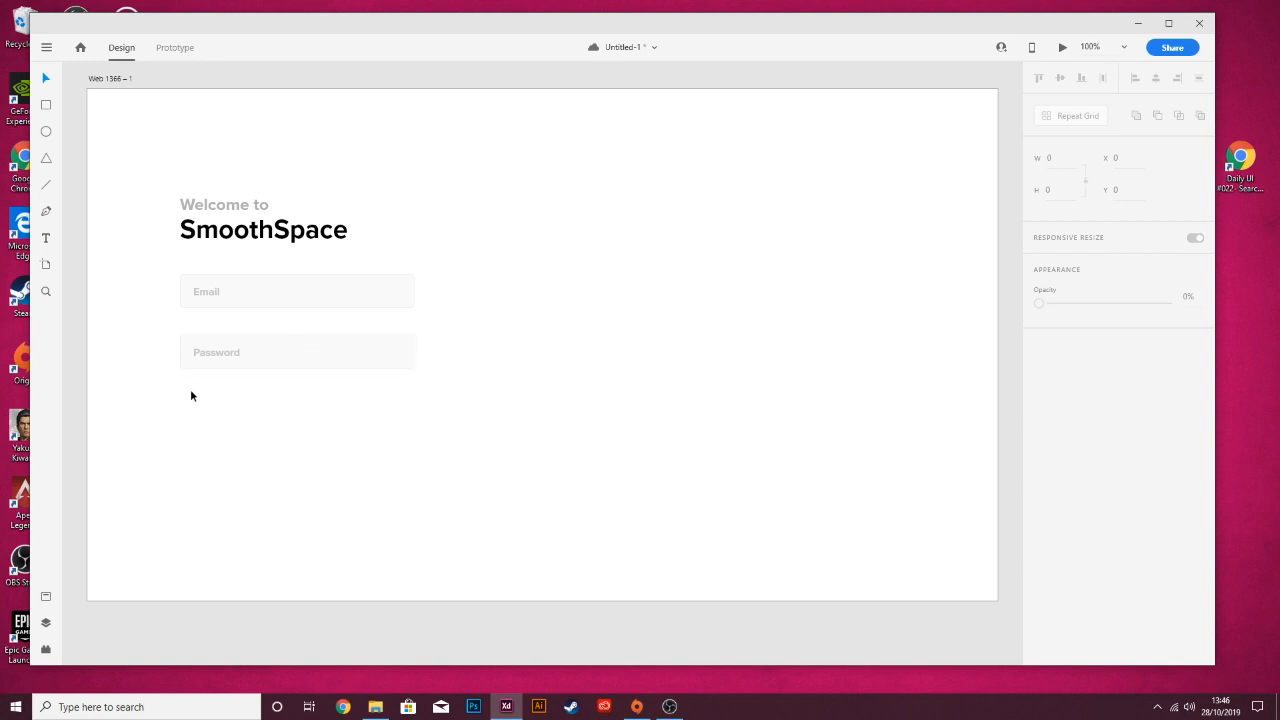
pyautogui.hotkey('ctrl', 's')
# - Draw a 20 × 20 circle below the password field, aligned with the field's left edge
pyautogui.click(46, 131)
pyautogui.moveTo(183, 383)
pyautogui.mouseDown()
pyautogui.moveTo(197, 397)
pyautogui.moveTo(188, 390)
pyautogui.mouseUp()
pyautogui.click(46, 80)
pyautogui.click(307, 459)
# - Remove the small circle's border and change its fill to a bright green
pyautogui.hotkey('ctrl', '=')
pyautogui.hotkey('ctrl', '=')
pyautogui.hotkey('ctrl', '=')
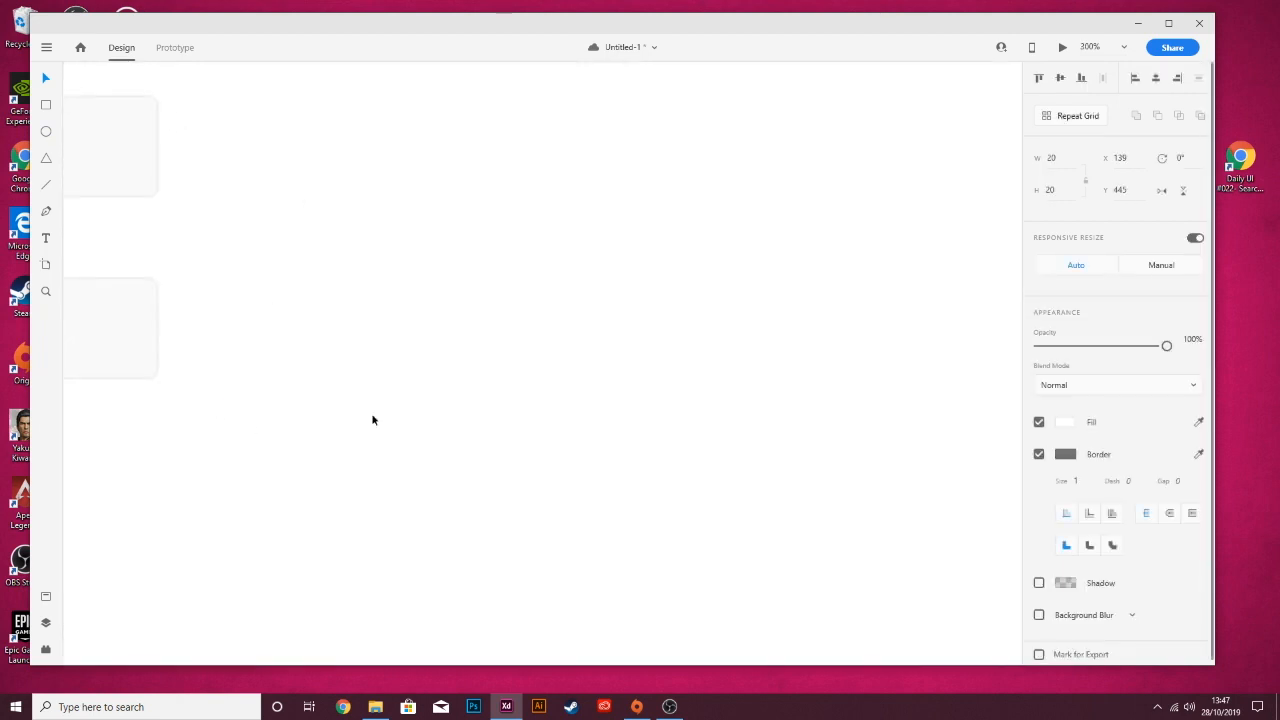
pyautogui.hscroll(-7, 411, 430)
pyautogui.click(451, 439)
pyautogui.click(200, 419)
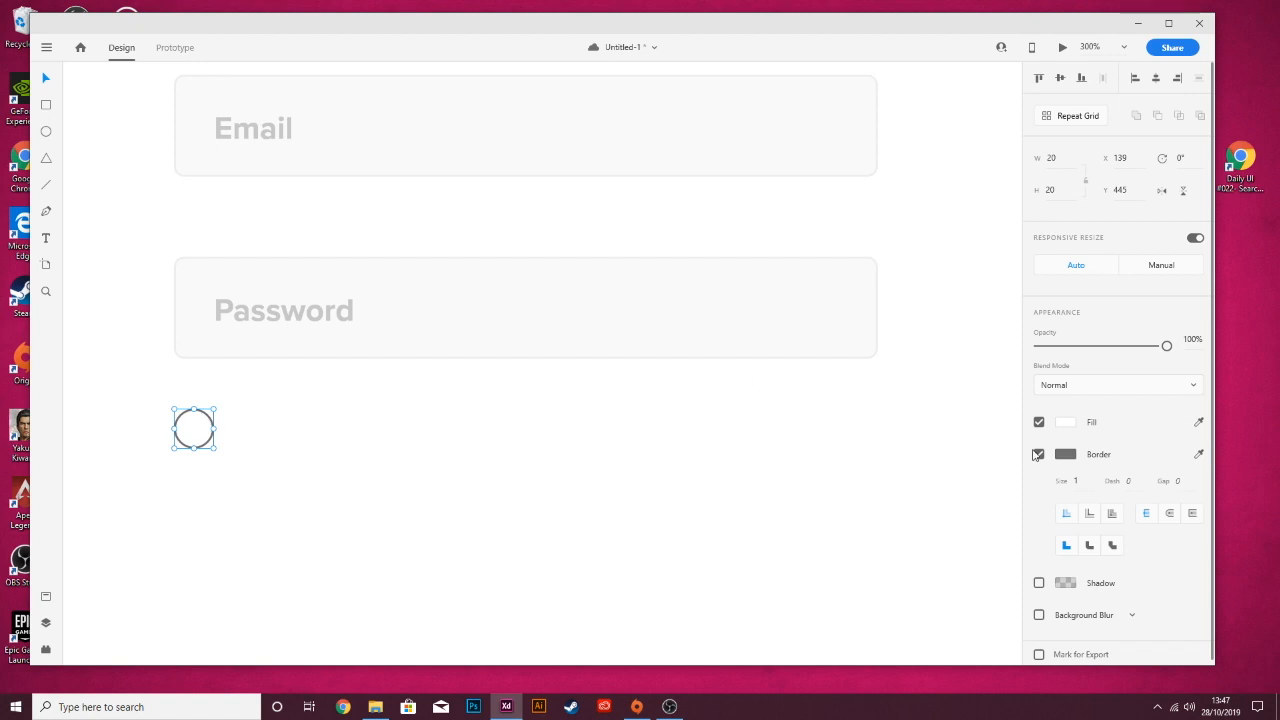
pyautogui.click(1039, 454)
pyautogui.click(1062, 424)
pyautogui.click(999, 419)
pyautogui.moveTo(970, 380); pyautogui.dragTo(949, 354)
pyautogui.click(996, 414)
pyautogui.click(958, 354)
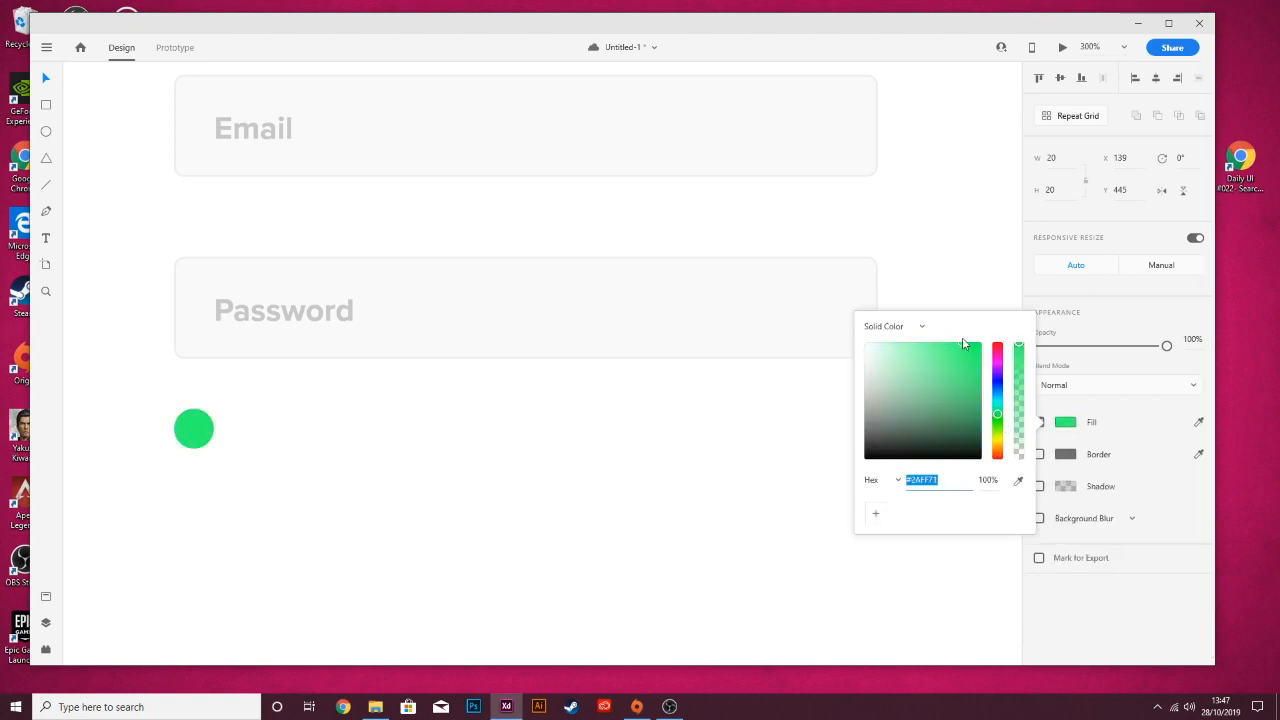
# - Save the circle's green fill as a colour swatch and draw a short 5 × 5 diagonal line inside the circle
pyautogui.click(875, 513)
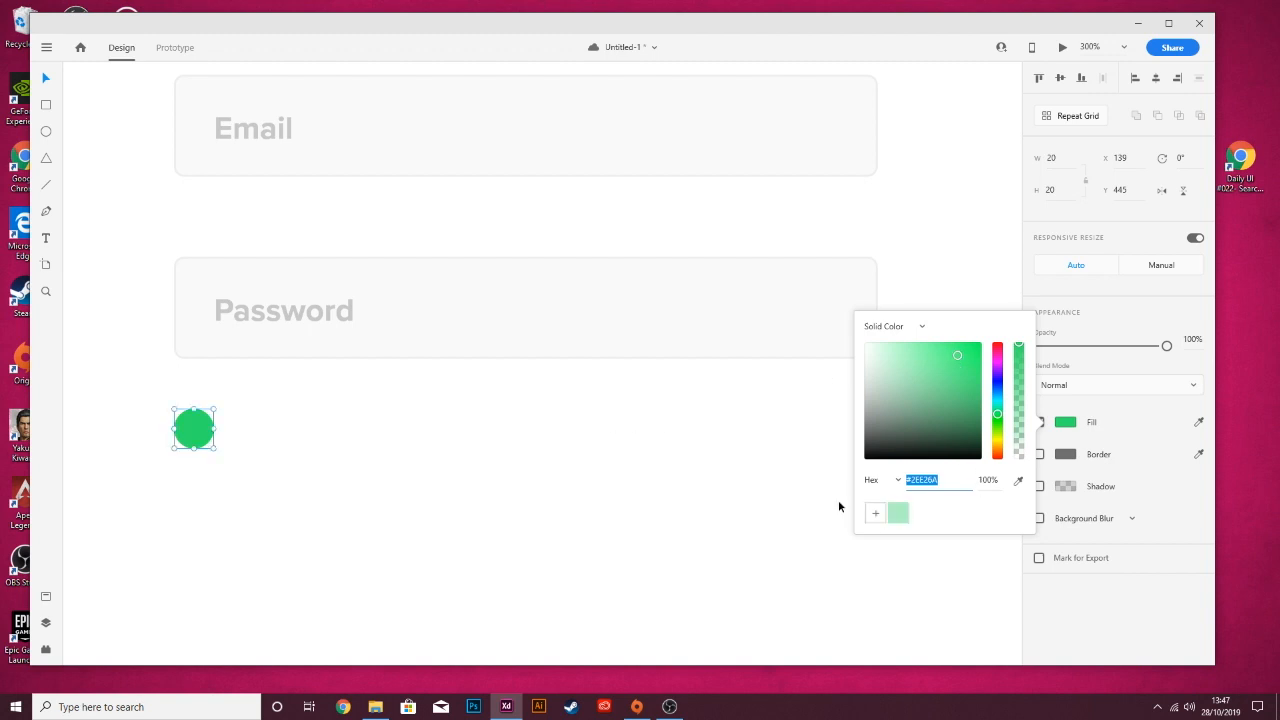
pyautogui.click(319, 473)
pyautogui.click(44, 186)
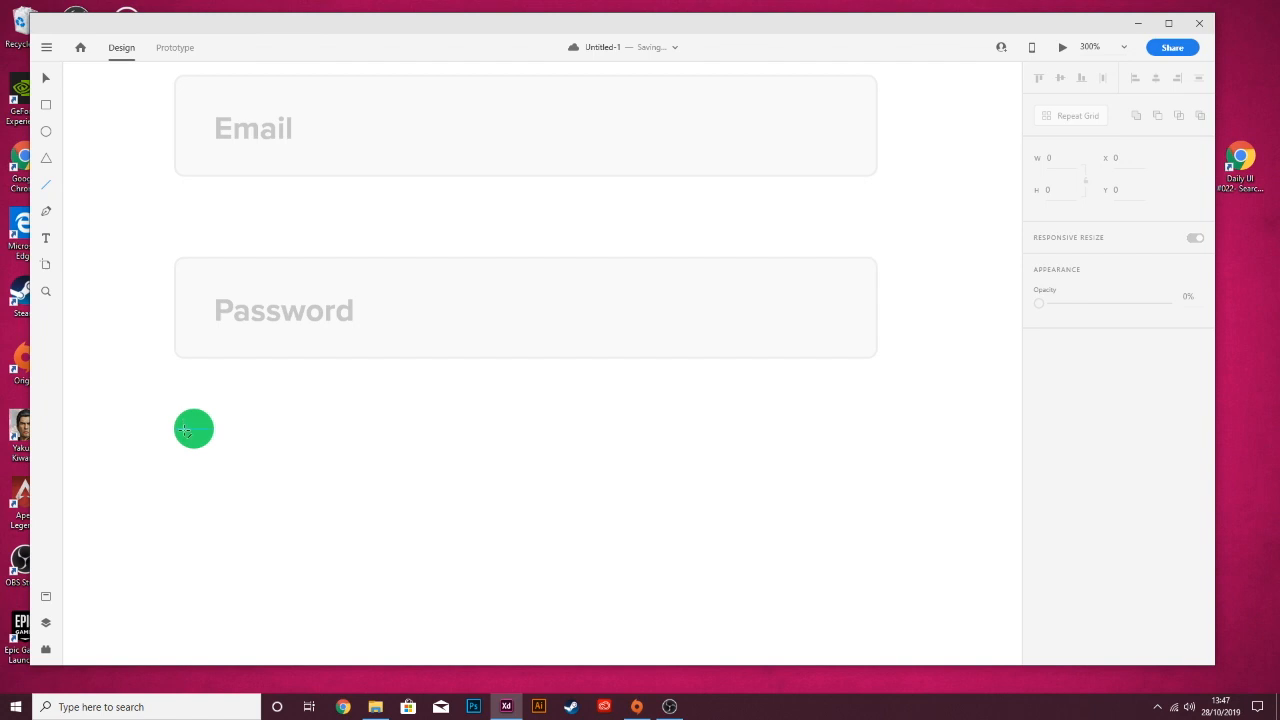
pyautogui.moveTo(186, 430); pyautogui.dragTo(191, 435)
# - Style the short diagonal line with a white border of size 2 and round caps
pyautogui.click(1076, 449)
pyautogui.press('Return')
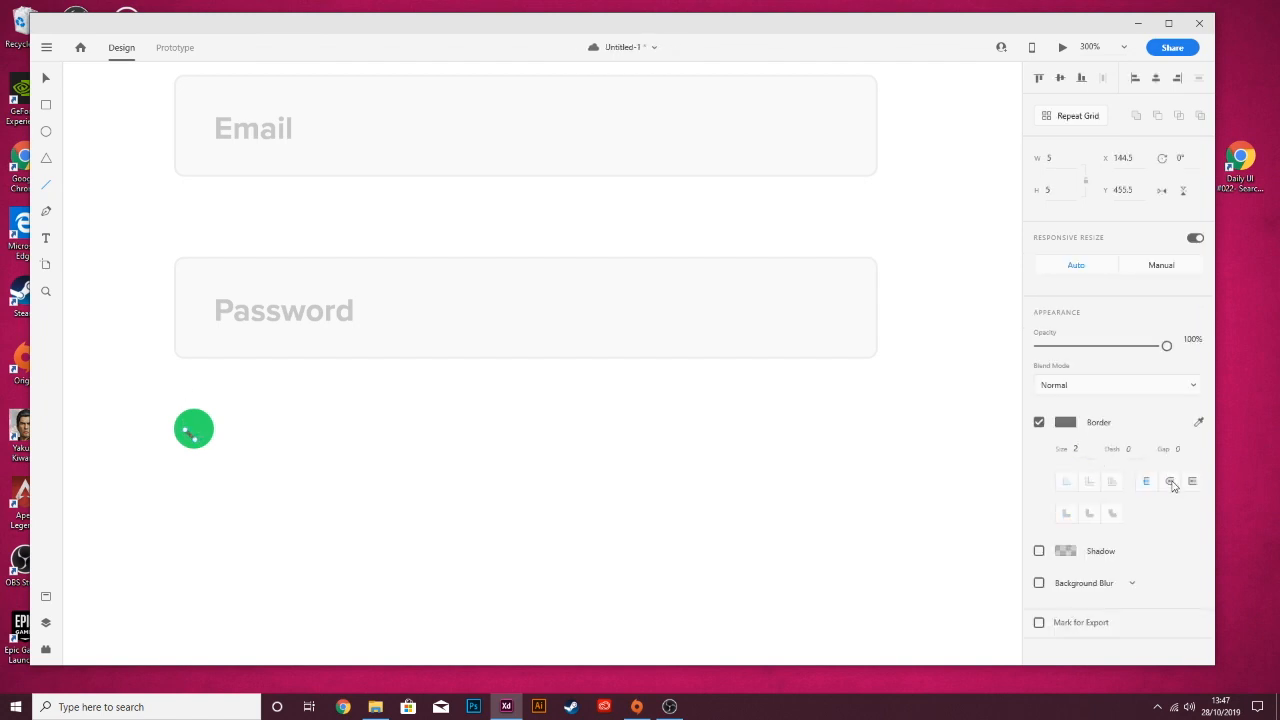
pyautogui.click(1168, 483)
pyautogui.press('v')
pyautogui.click(1066, 422)
pyautogui.moveTo(890, 350); pyautogui.dragTo(864, 331)
# - Draw a 10 × 10 diagonal line rising from the short line's lower end and colour its border #FFFFFF
pyautogui.click(48, 184)
pyautogui.moveTo(195, 437); pyautogui.dragTo(214, 416)
pyautogui.click(1068, 425)
pyautogui.moveTo(937, 438); pyautogui.dragTo(741, 202)
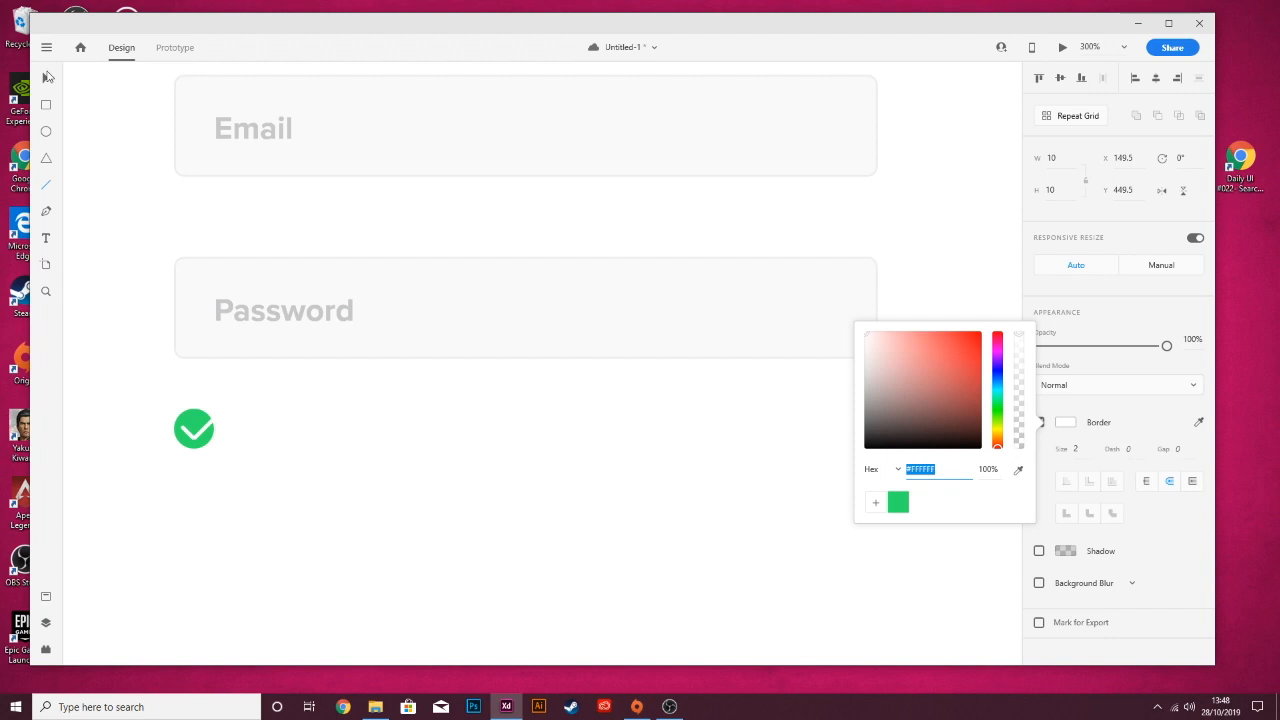
# - Shorten the long white line to about 6 × 7 so both lines form a tick inside the green circle
pyautogui.click(46, 79)
pyautogui.click(329, 480)
pyautogui.click(194, 436)
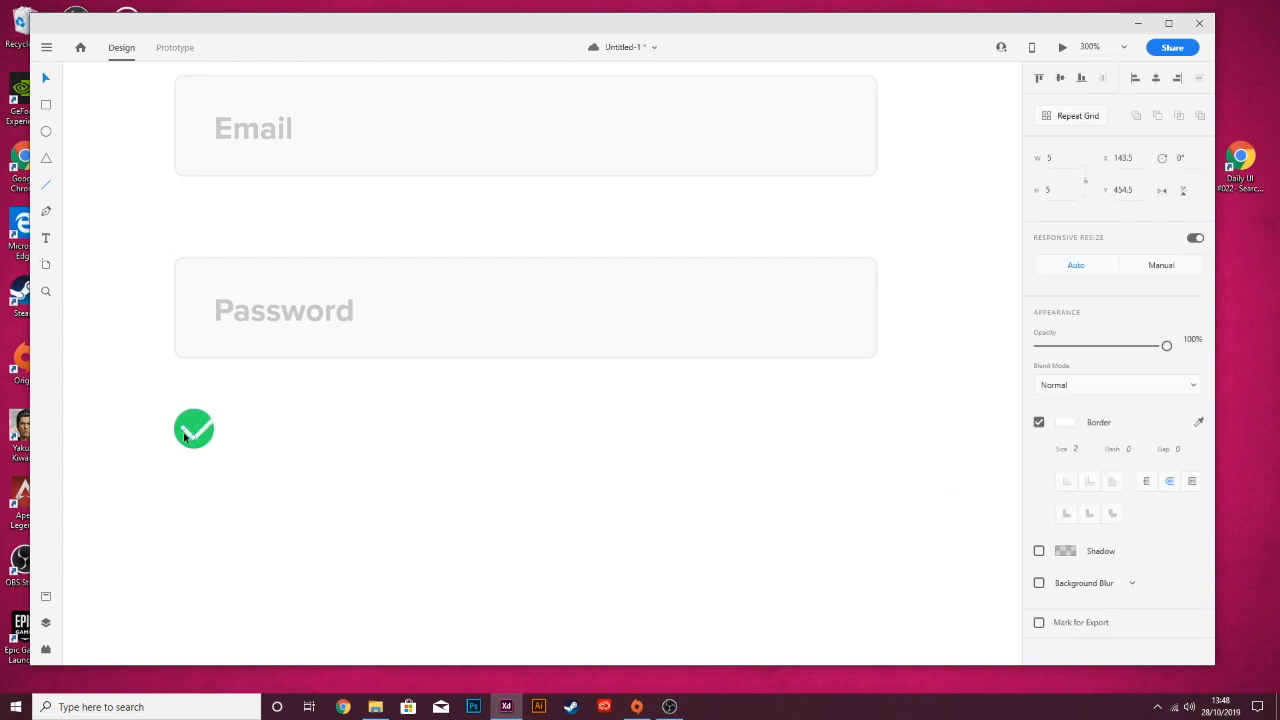
pyautogui.click(201, 431)
pyautogui.moveTo(213, 419); pyautogui.dragTo(207, 425)
pyautogui.click(273, 447)
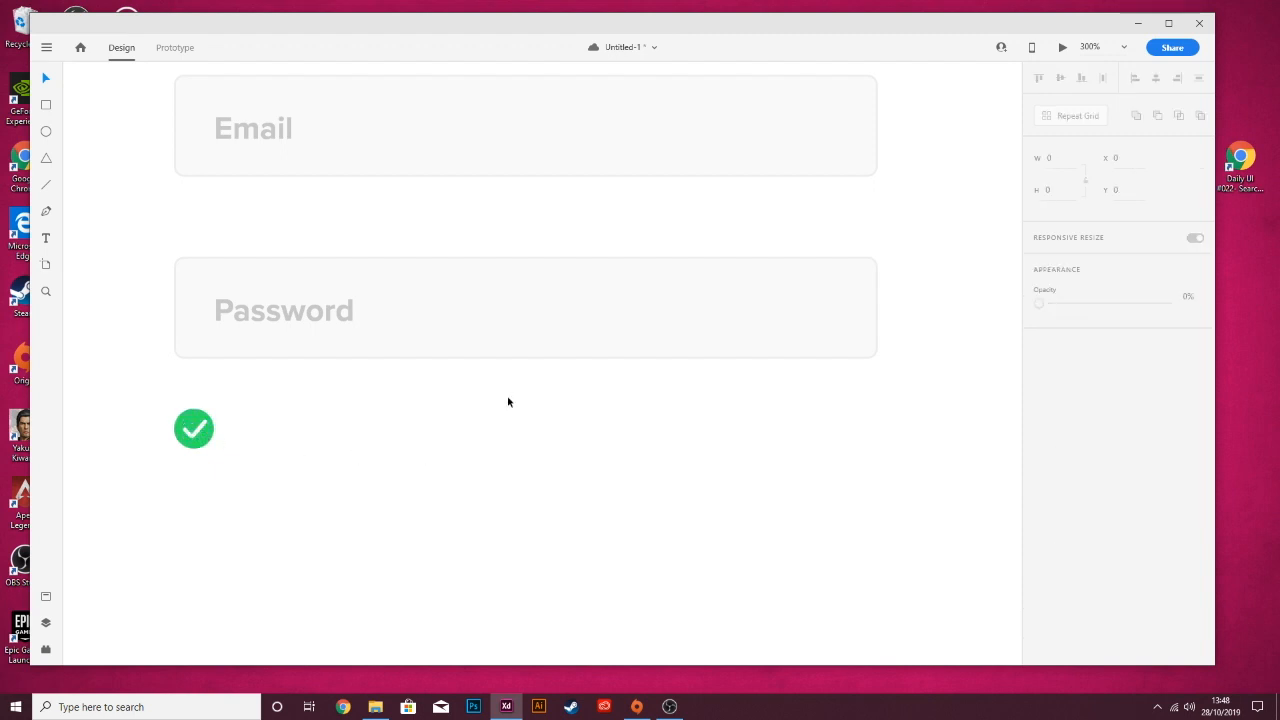
# - Nudge the two white tick lines so that the tick sits centred in the green circle
pyautogui.click(195, 437)
pyautogui.press('Right')
pyautogui.click(273, 485)
pyautogui.click(187, 435)
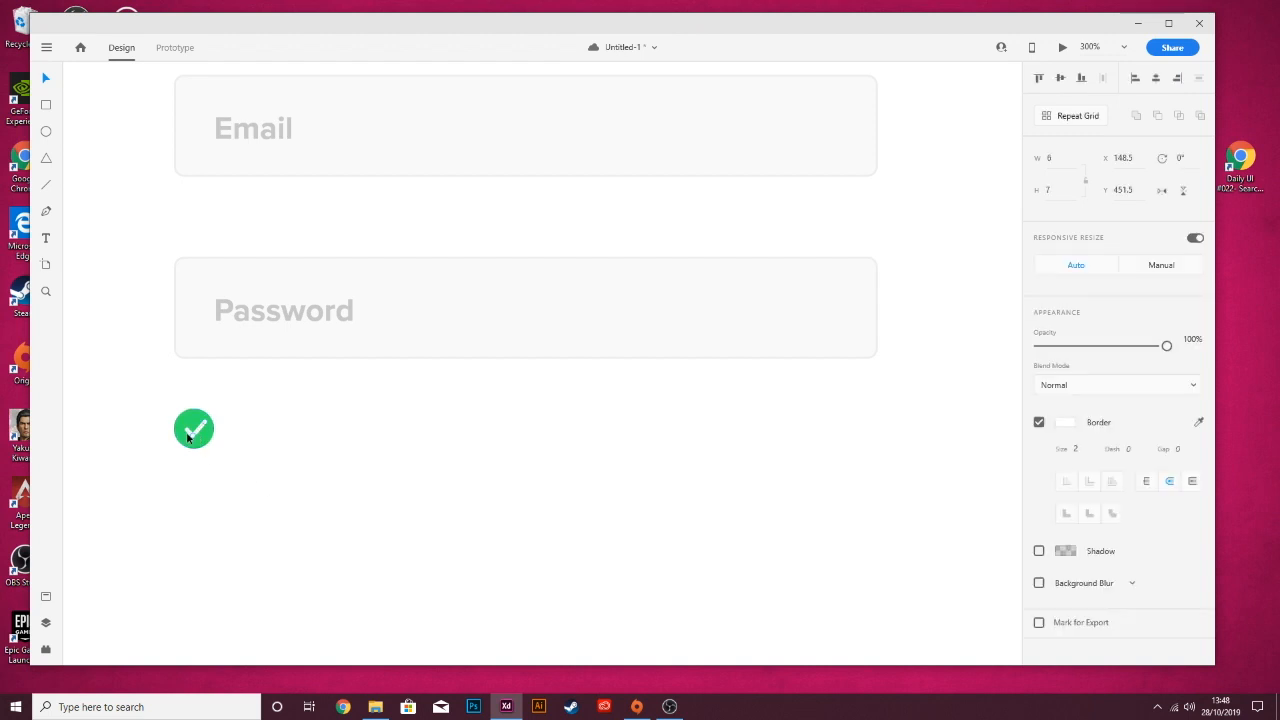
pyautogui.keyDown('shift'); pyautogui.click(188, 431); pyautogui.keyUp('shift')
pyautogui.press('Left')
pyautogui.click(318, 401)
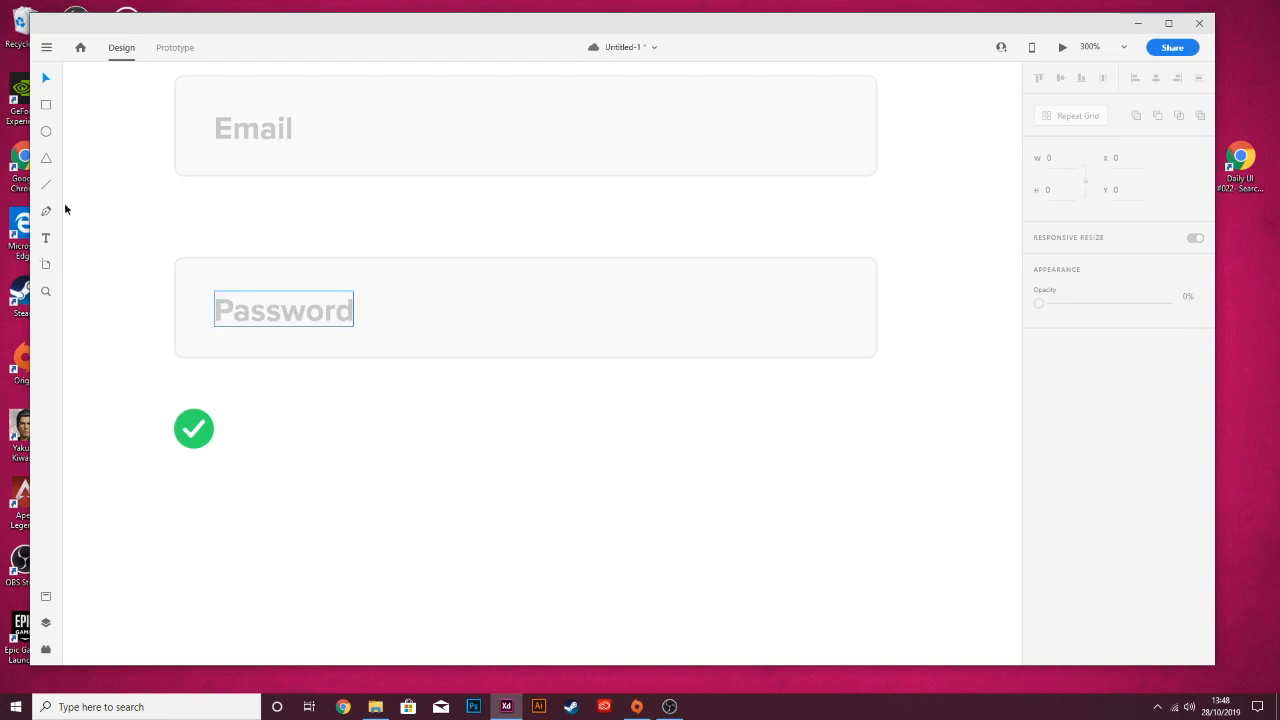
# - Group the two white lines with the green circle and name the group "Tick"
pyautogui.click(45, 622)
pyautogui.click(46, 621)
pyautogui.click(46, 620)
pyautogui.click(128, 132)
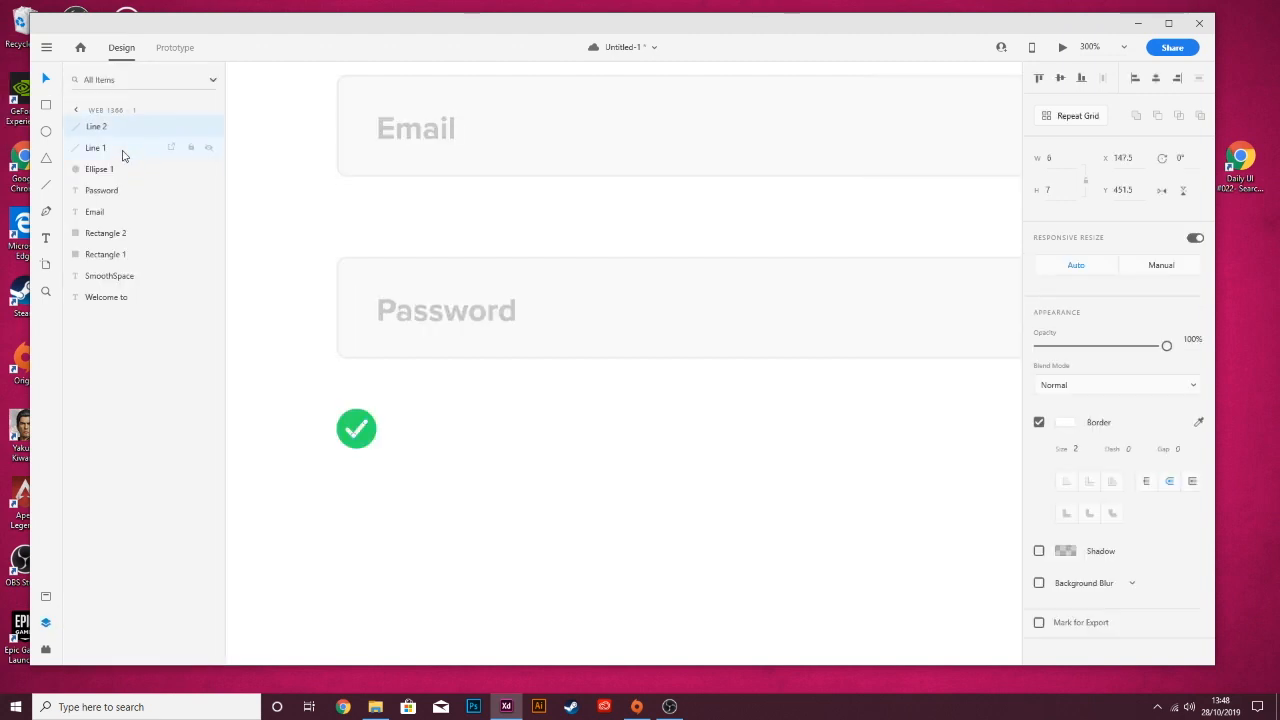
pyautogui.keyDown('shift'); pyautogui.click(122, 154); pyautogui.keyUp('shift')
pyautogui.keyDown('shift'); pyautogui.click(100, 169); pyautogui.keyUp('shift')
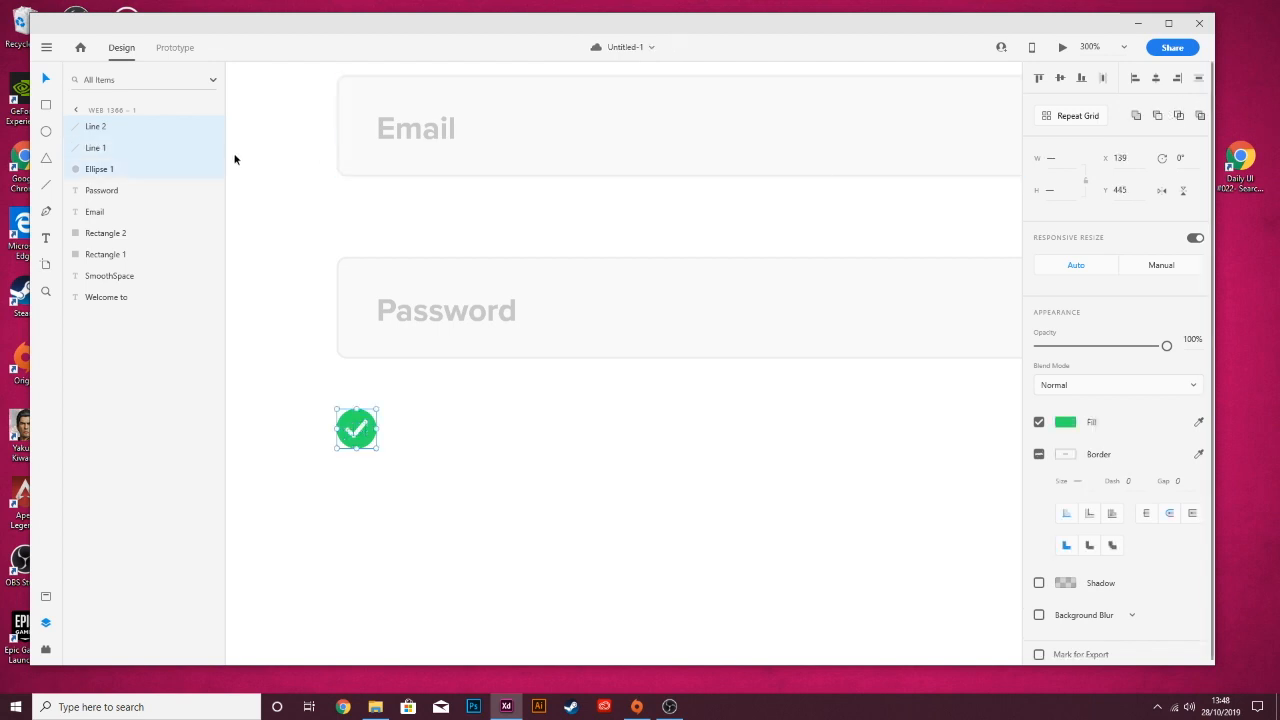
pyautogui.hotkey('ctrl', 'g')
pyautogui.doubleClick(108, 127)
pyautogui.write('Tick')
pyautogui.click(283, 417)
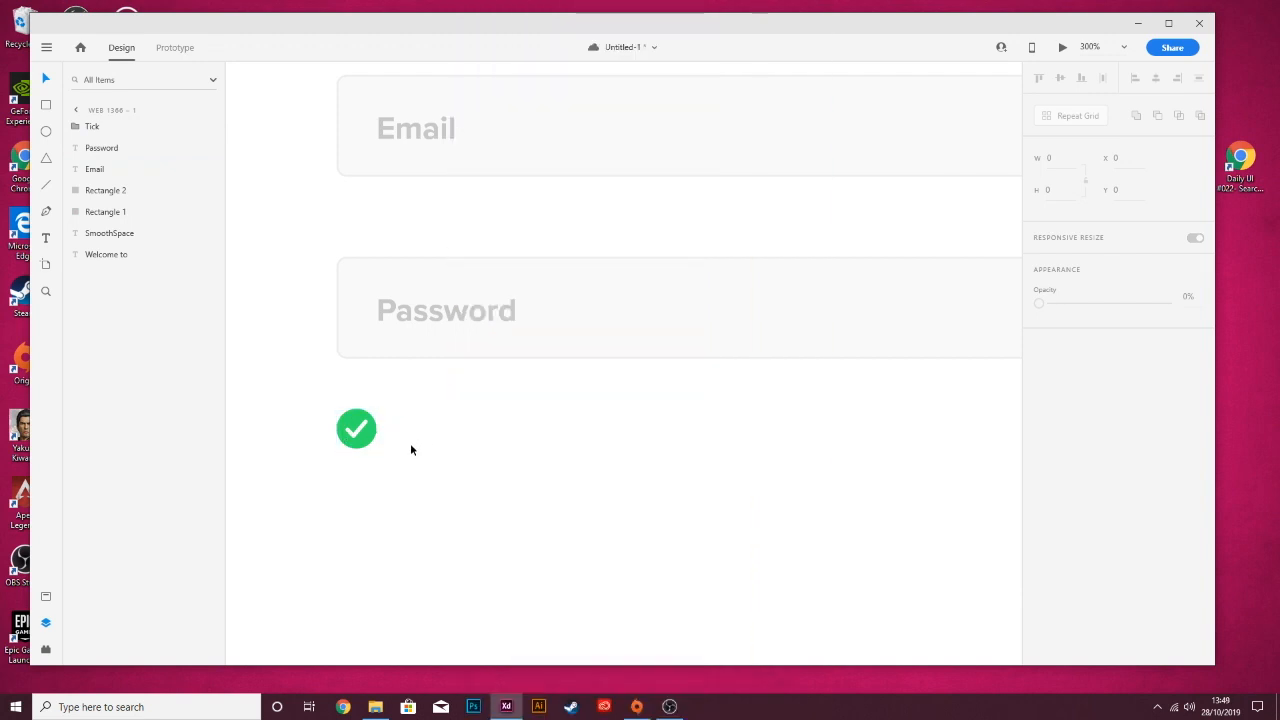
# - Add the text "Remember me" beside the green tick, placed at X 174, Y 445
pyautogui.press('t')
pyautogui.click(397, 430)
pyautogui.write('Remember')
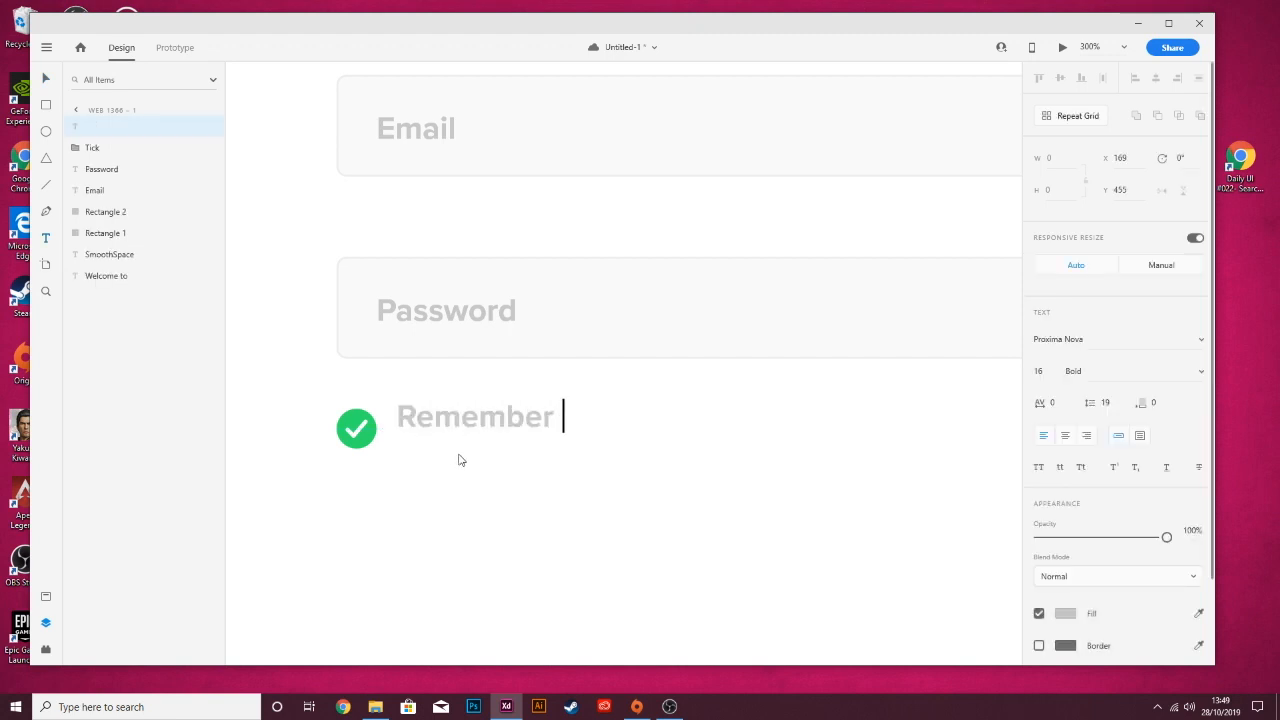
pyautogui.write(' me')
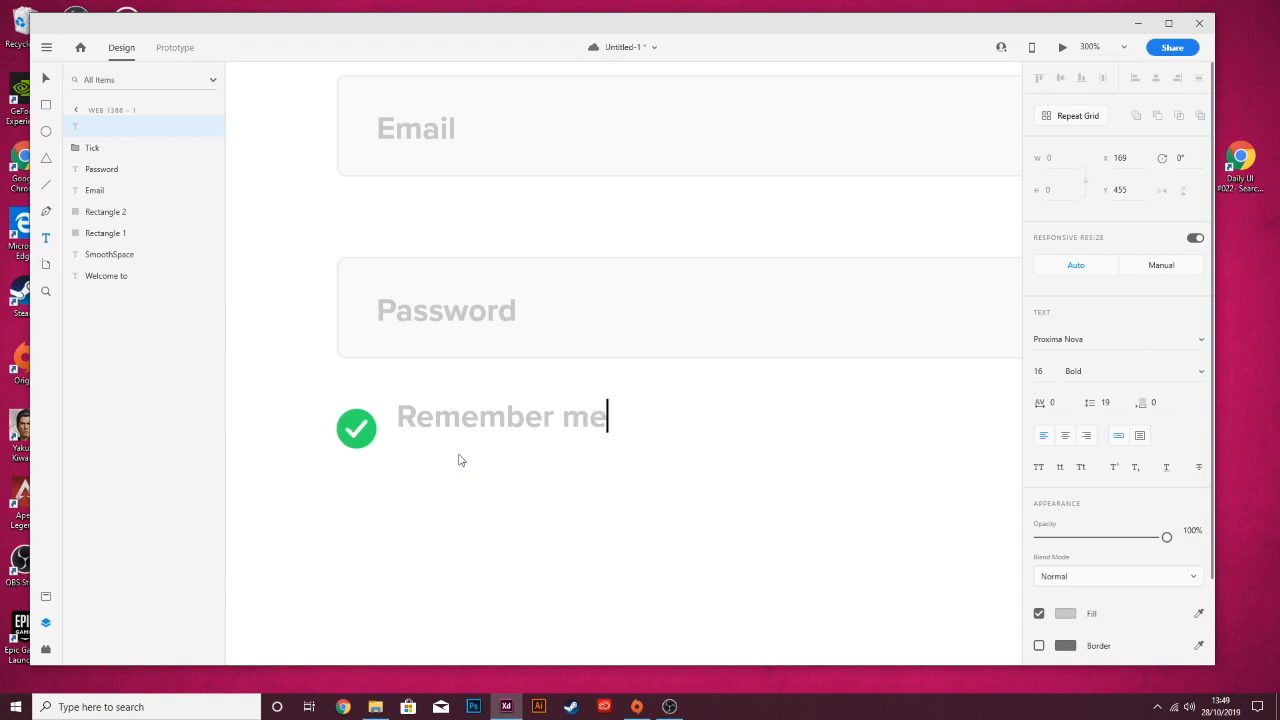
pyautogui.press('Escape')
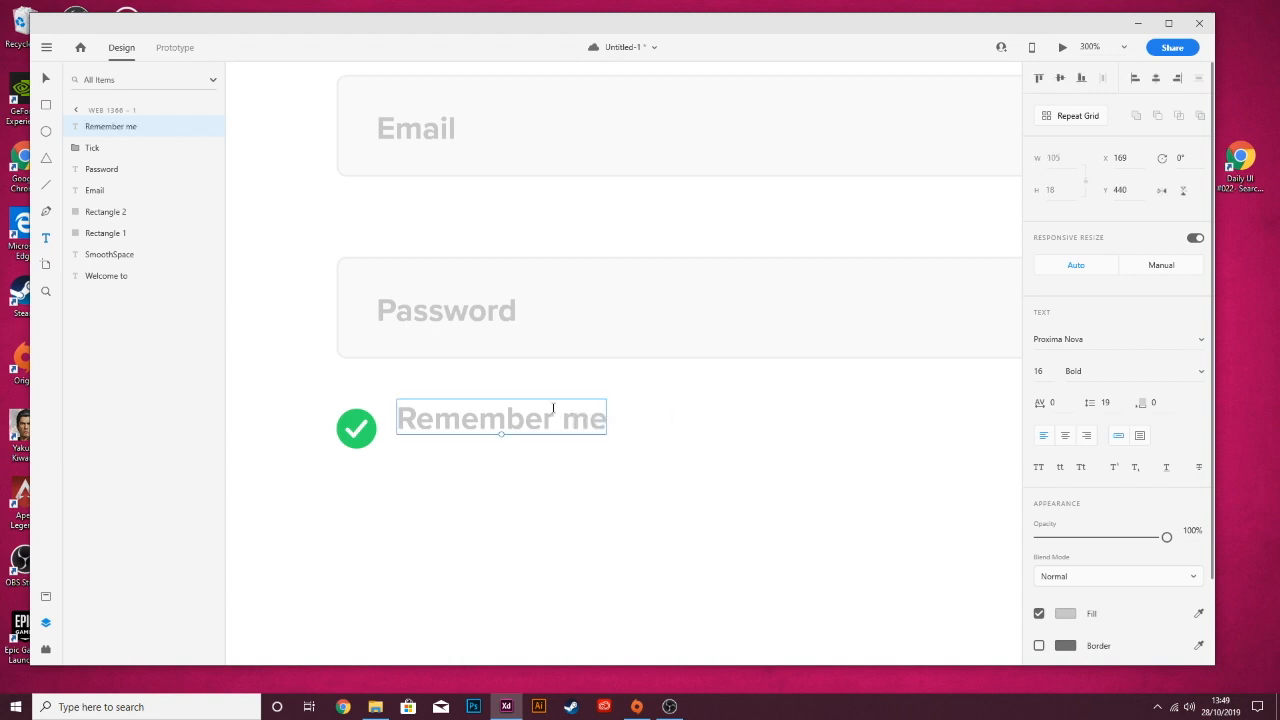
pyautogui.click(44, 76)
pyautogui.moveTo(523, 415); pyautogui.dragTo(530, 415)
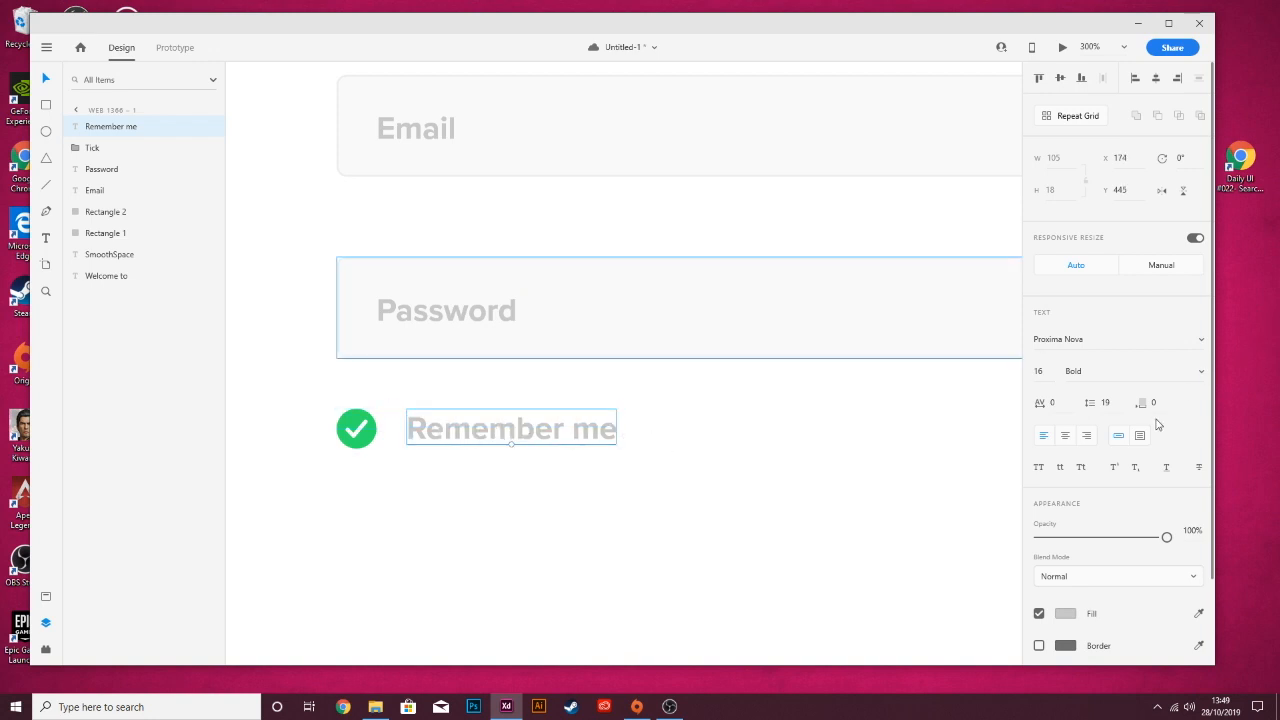
# - Change the "Remember me" text to black and align it with the tick's centre at X 169, Y 446
pyautogui.click(1062, 614)
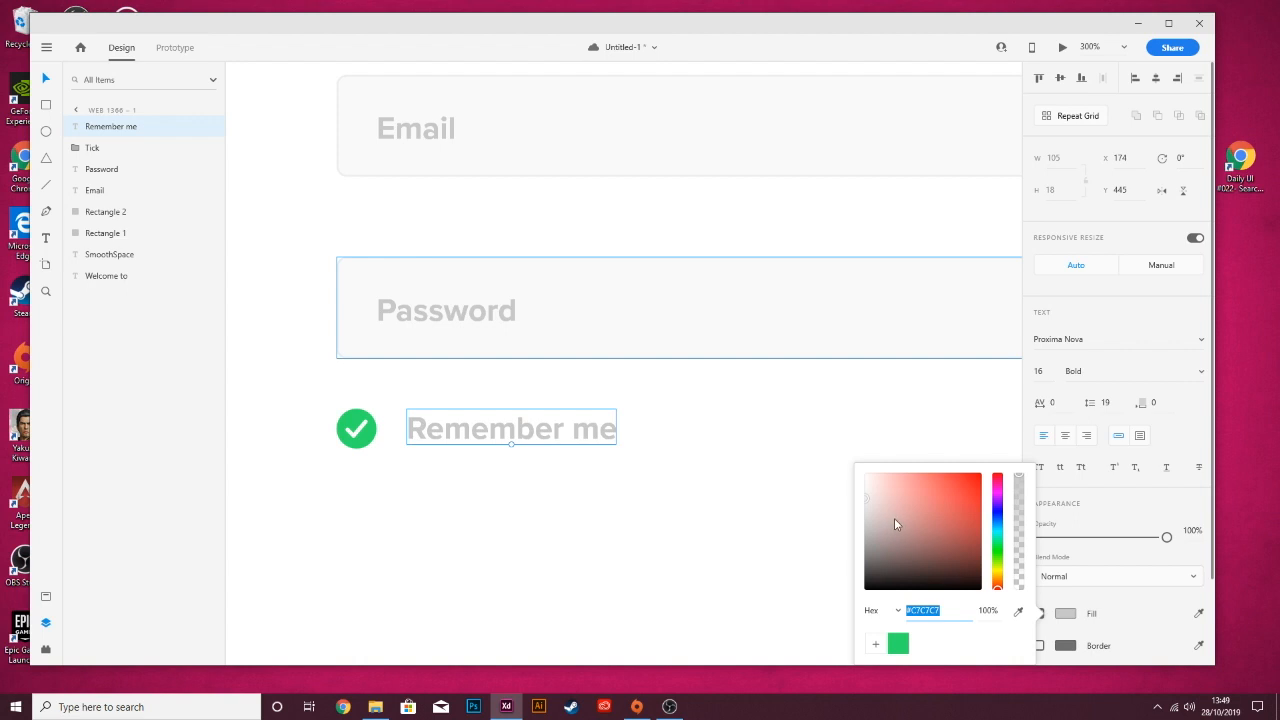
pyautogui.click(998, 511)
pyautogui.moveTo(948, 514); pyautogui.dragTo(832, 604)
pyautogui.click(833, 608)
pyautogui.moveTo(459, 418); pyautogui.dragTo(457, 423)
pyautogui.moveTo(596, 435); pyautogui.dragTo(586, 434)
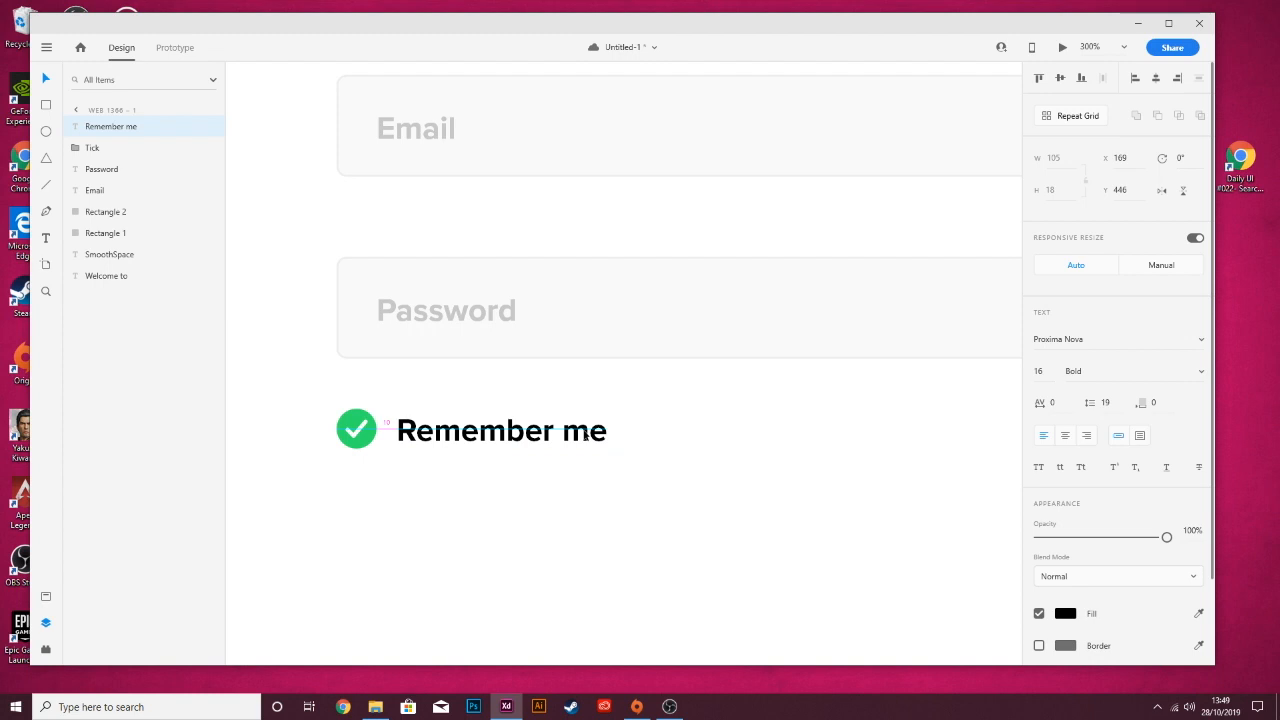
pyautogui.click(687, 420)
# - Duplicate "Remember me" as "Forgot password" on the same row, ending at the password field's far edge at X 369, Y 447
pyautogui.hotkey('ctrl', '-')
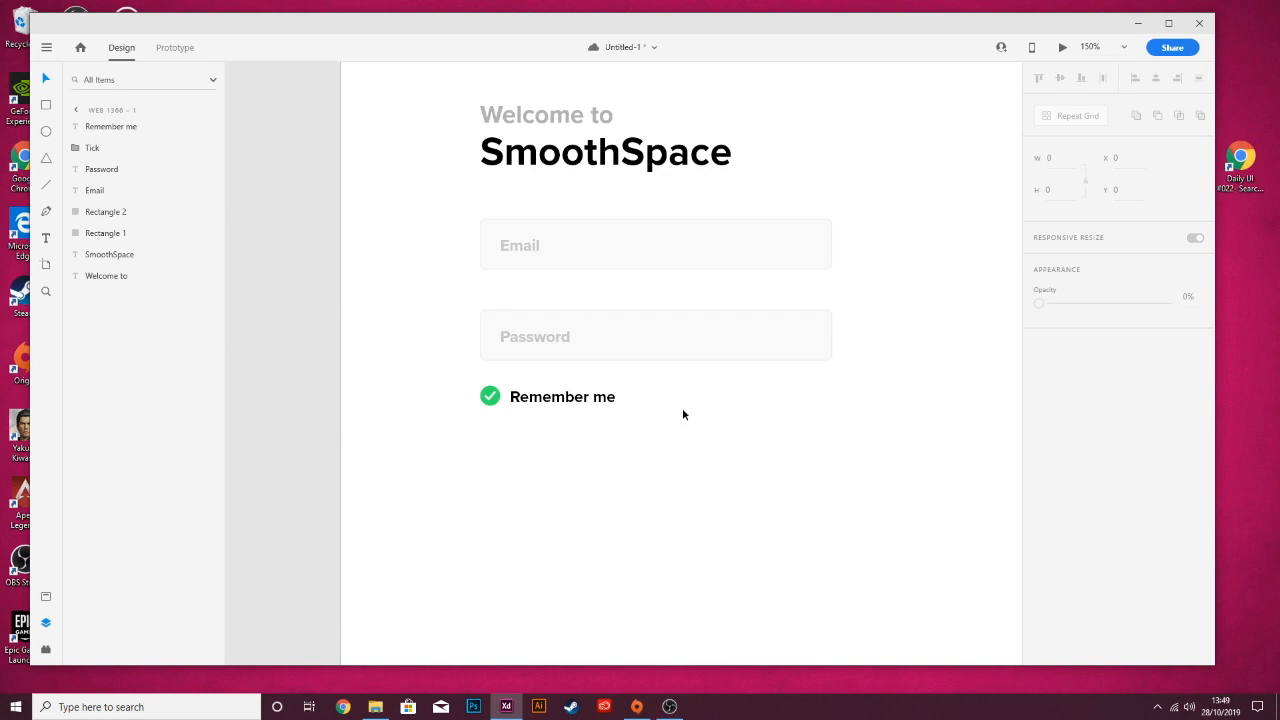
pyautogui.moveTo(586, 402); pyautogui.dragTo(805, 402)
pyautogui.doubleClick(797, 403)
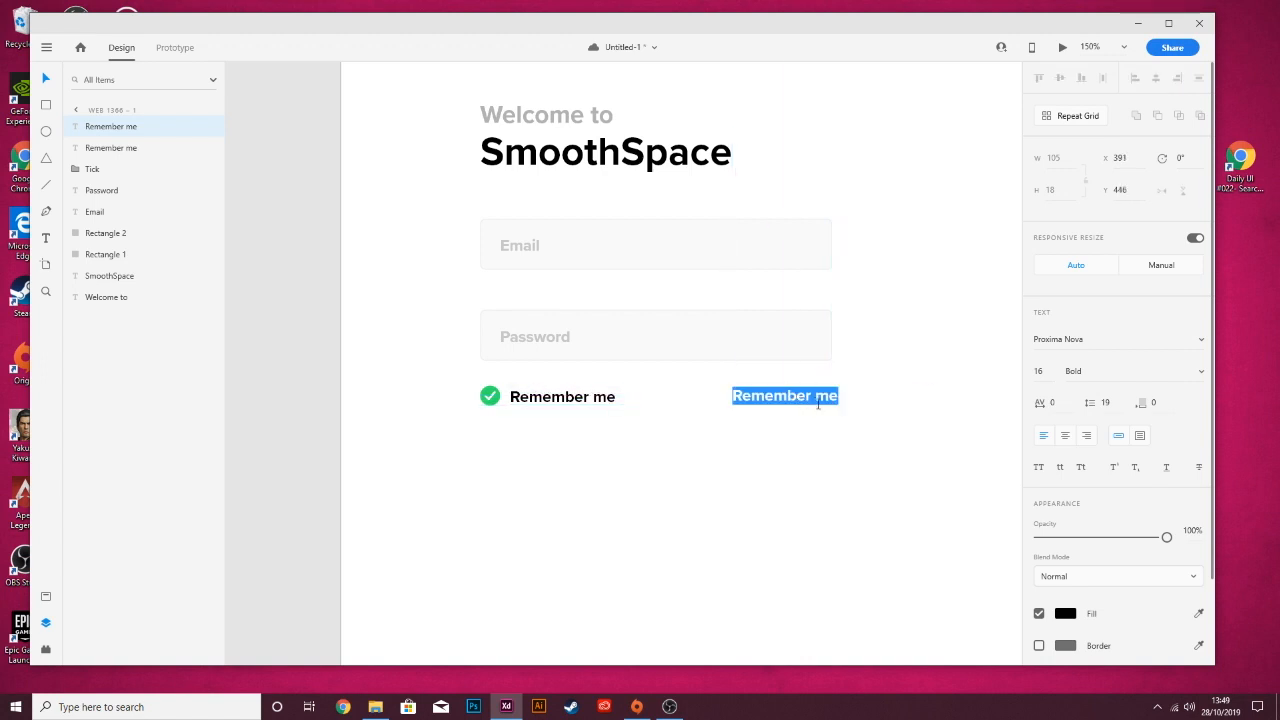
pyautogui.write('Forgot ')
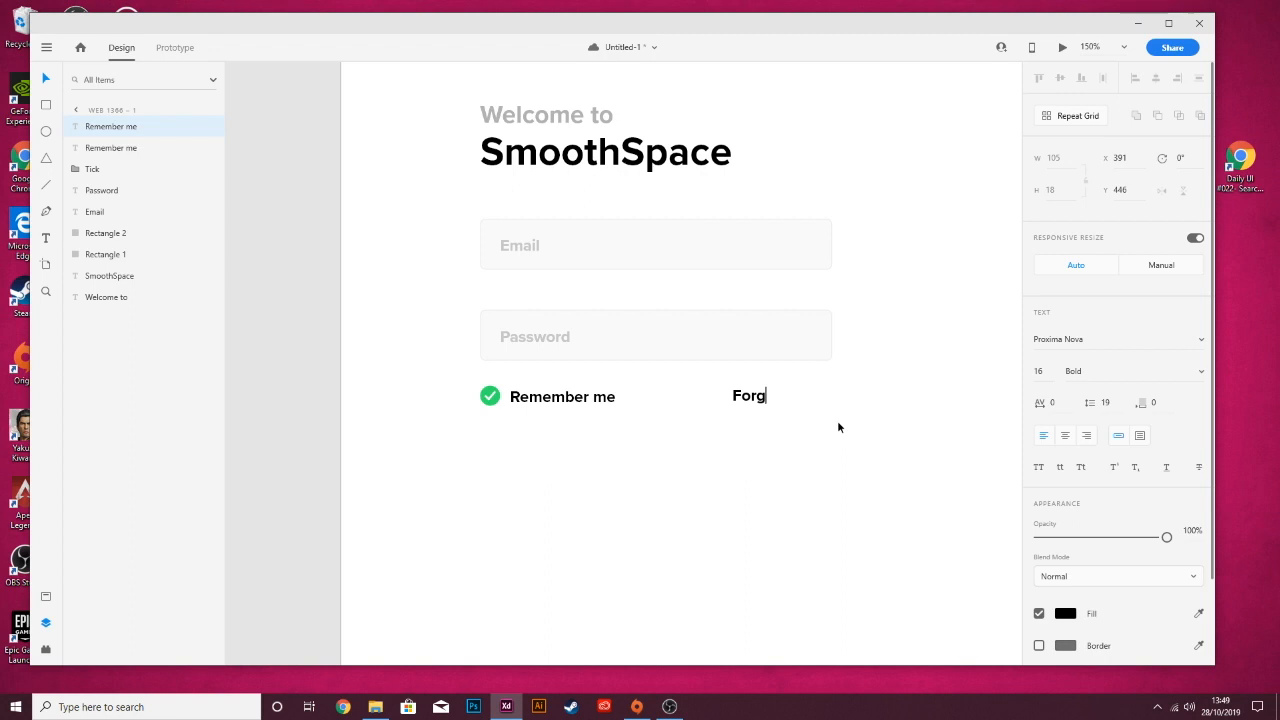
pyautogui.write('password')
pyautogui.press('Escape')
pyautogui.moveTo(794, 397); pyautogui.dragTo(778, 398)
pyautogui.moveTo(778, 398); pyautogui.dragTo(772, 398)
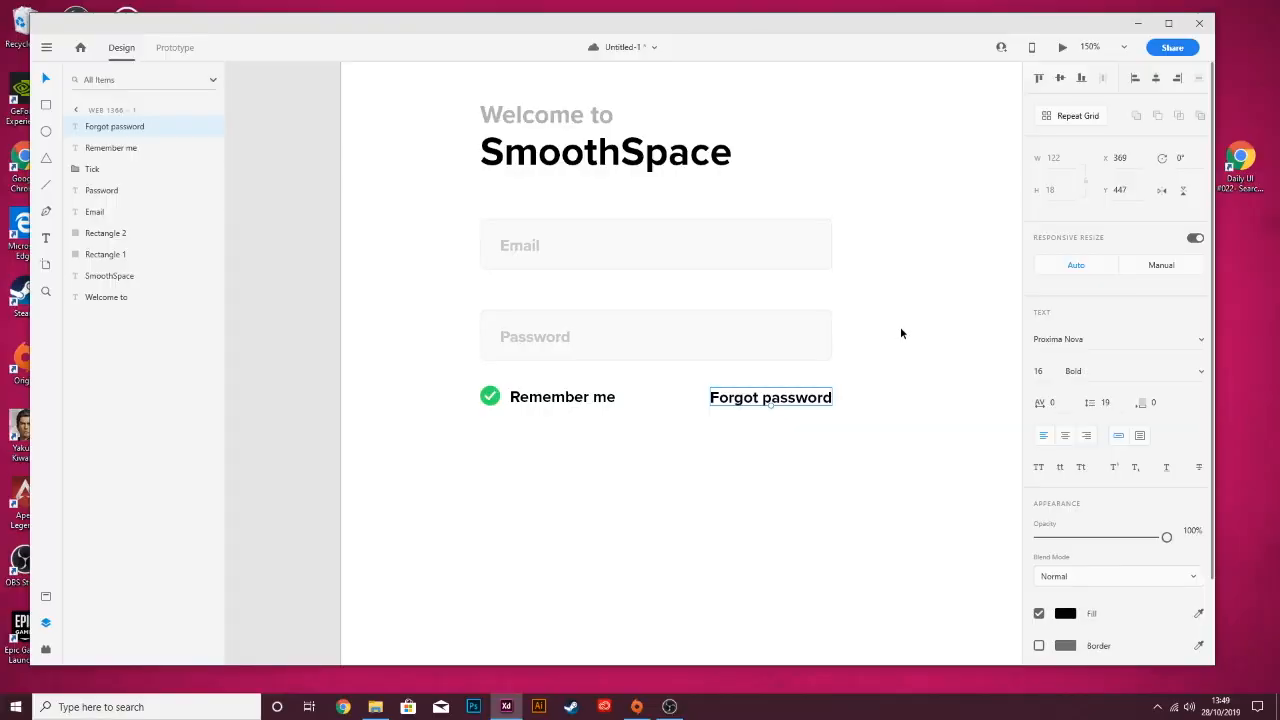
pyautogui.click(909, 338)
# - Save the "Password" text's grey #C7C7C7 as a swatch and apply it to the "Forgot password" text
pyautogui.click(795, 399)
pyautogui.click(1064, 616)
pyautogui.click(786, 492)
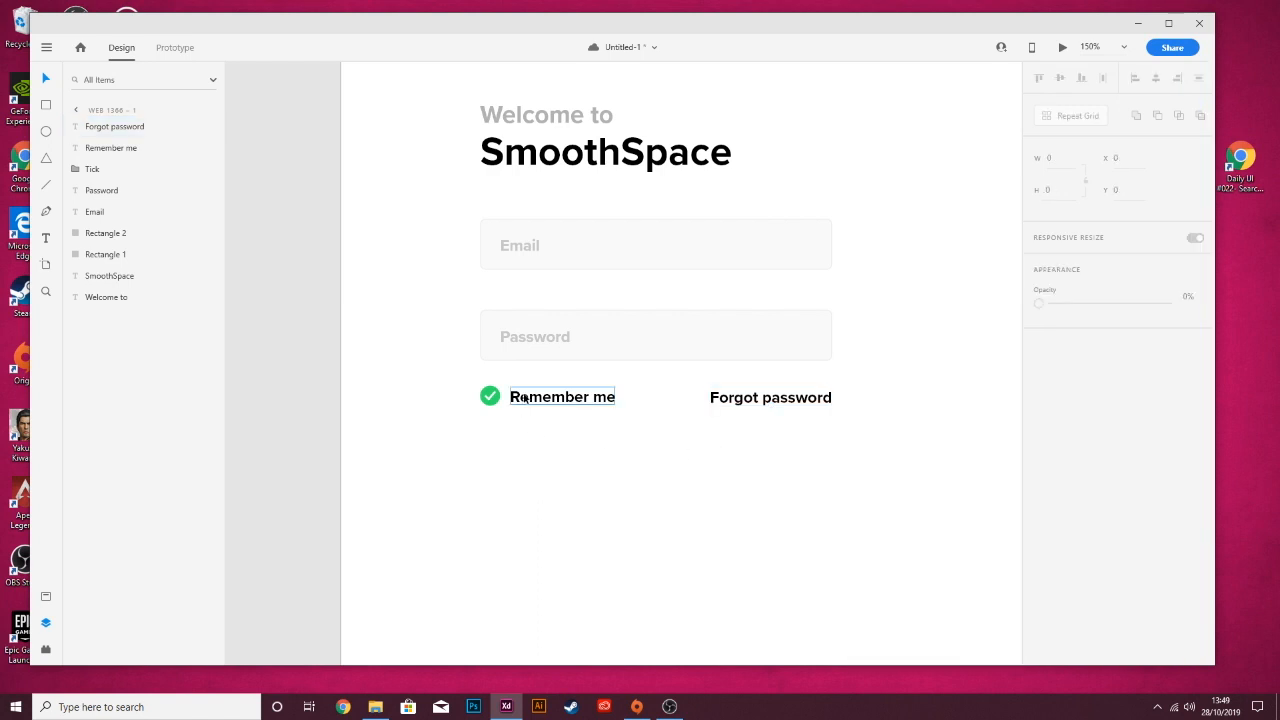
pyautogui.click(556, 342)
pyautogui.click(1064, 613)
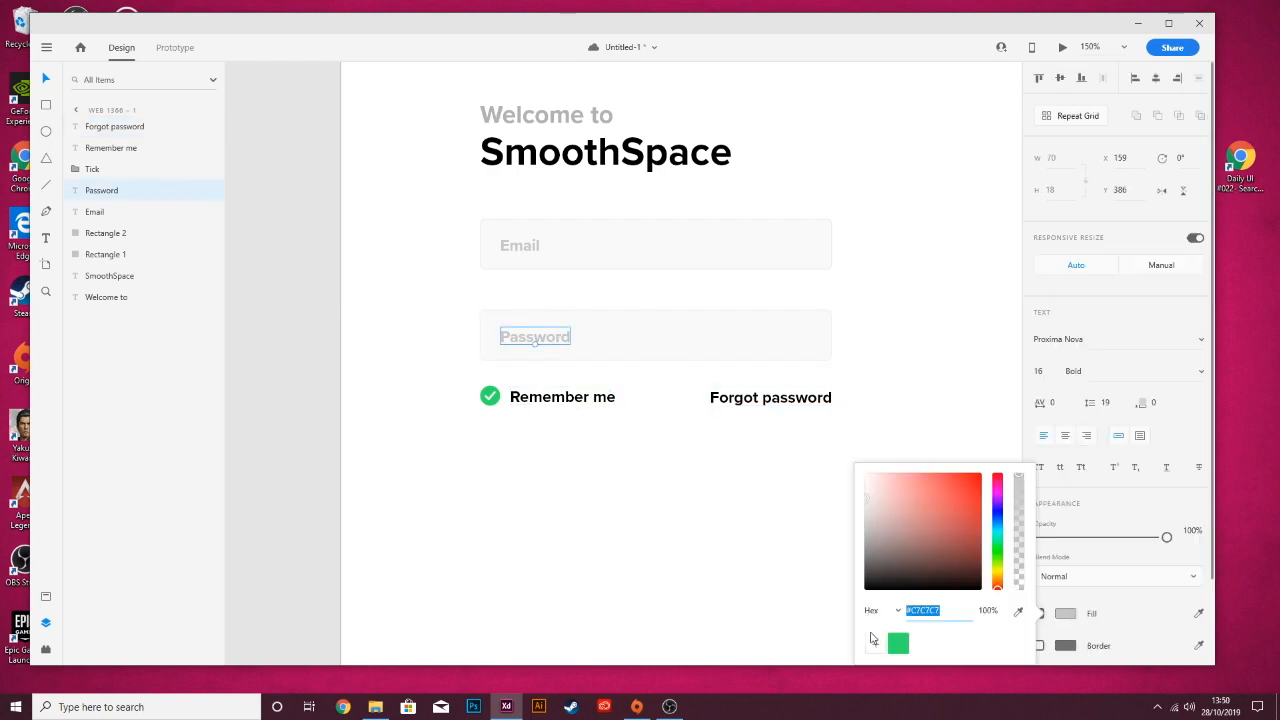
pyautogui.click(786, 398)
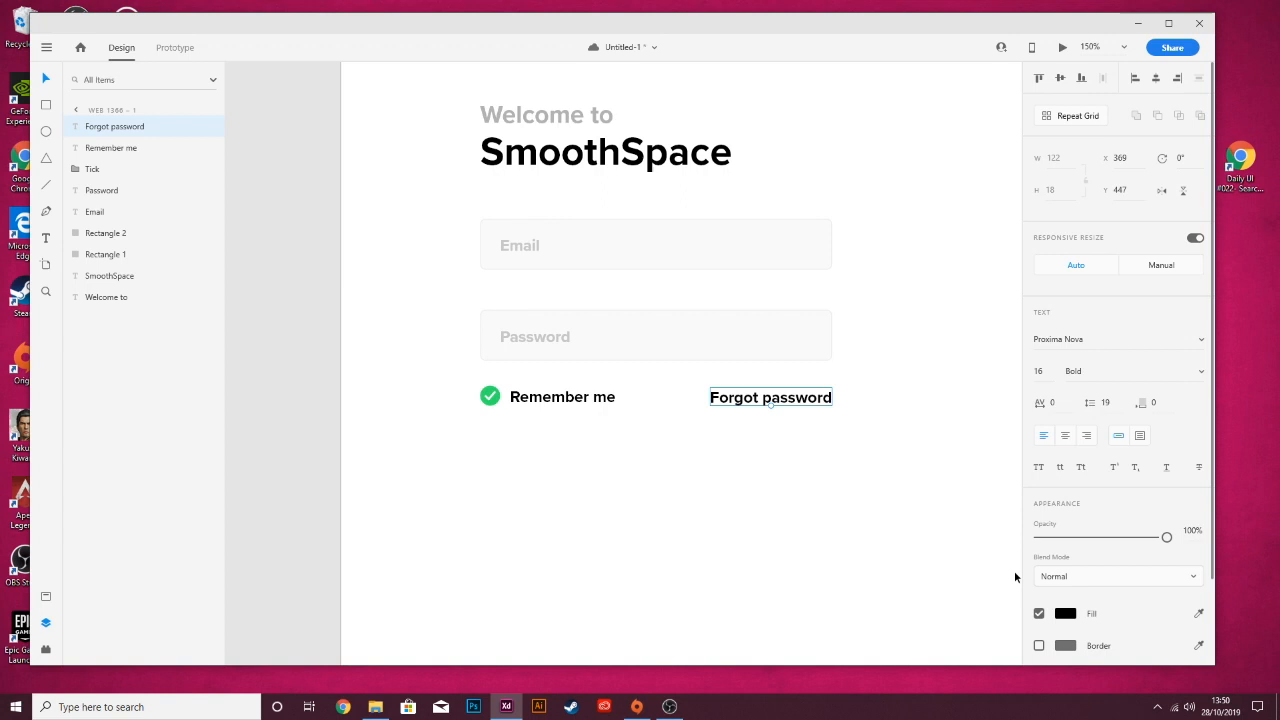
pyautogui.click(1064, 613)
pyautogui.click(898, 644)
pyautogui.click(880, 410)
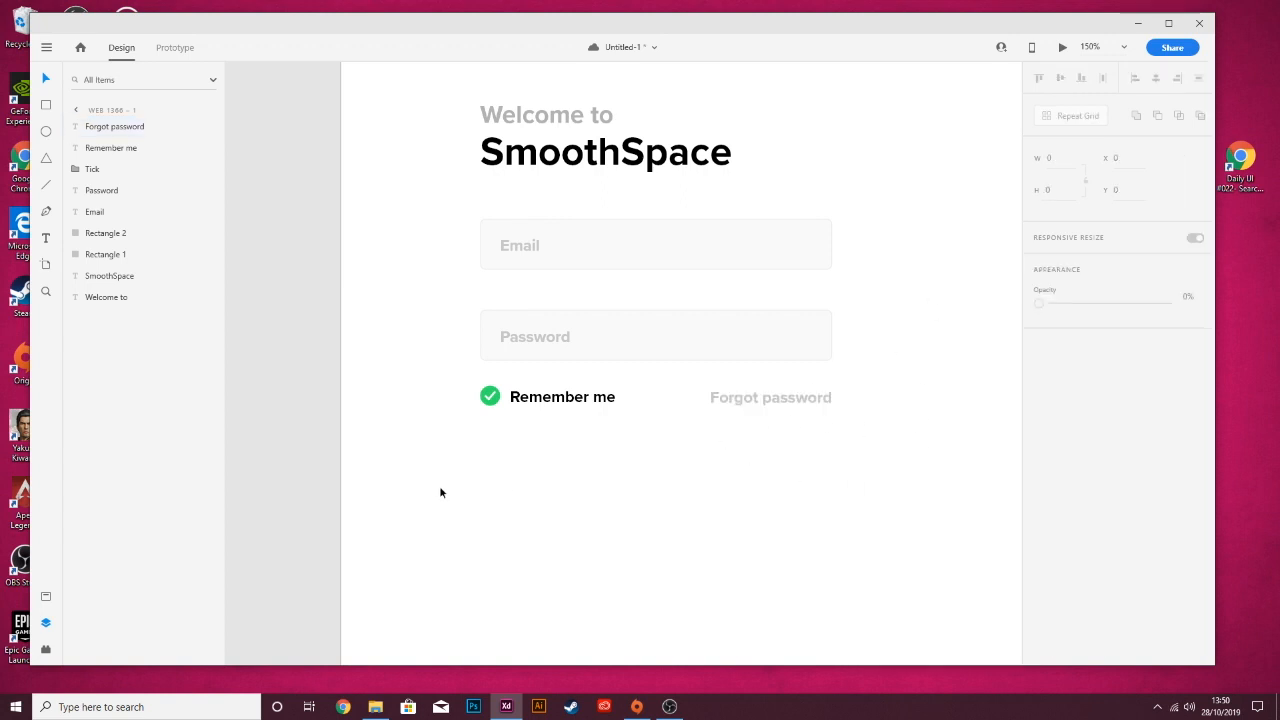
pyautogui.scroll(-1, 506, 499)
pyautogui.scroll(1, 683, 414)
pyautogui.scroll(-1, 692, 410)
pyautogui.scroll(2, 630, 420)
pyautogui.scroll(-3, 660, 420)
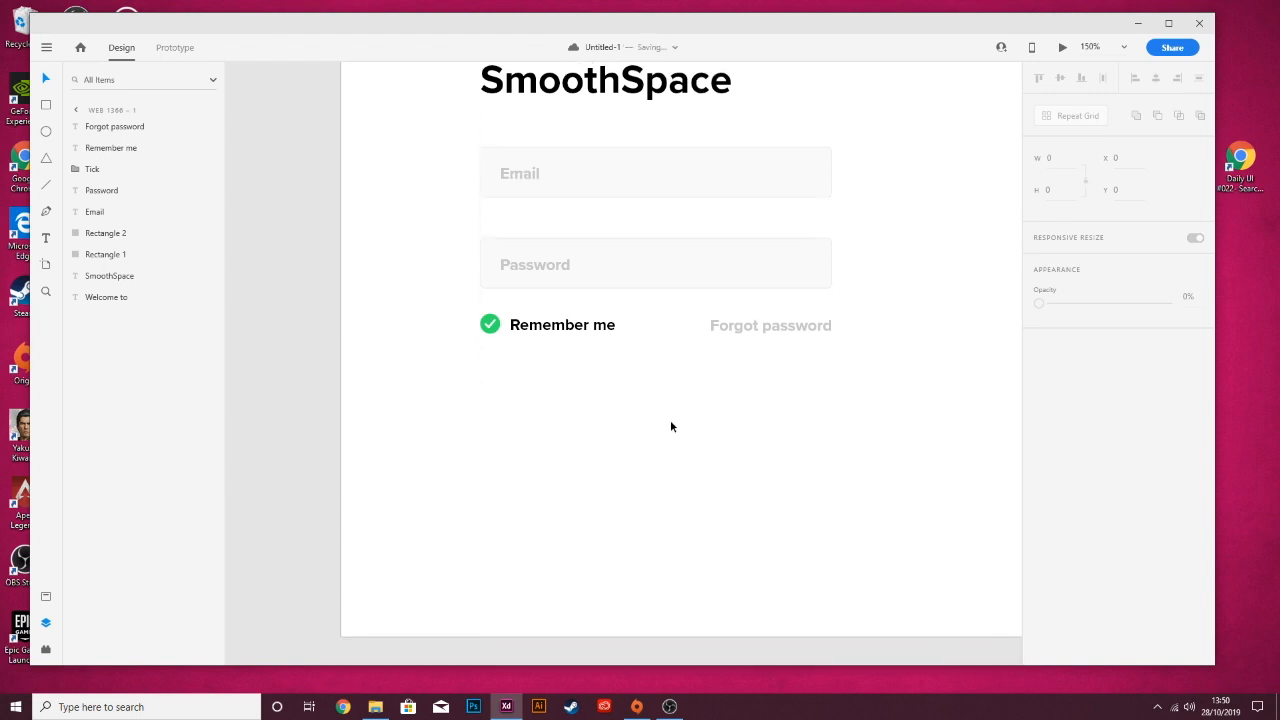
pyautogui.scroll(2, 480, 430)
pyautogui.scroll(-1, 482, 430)
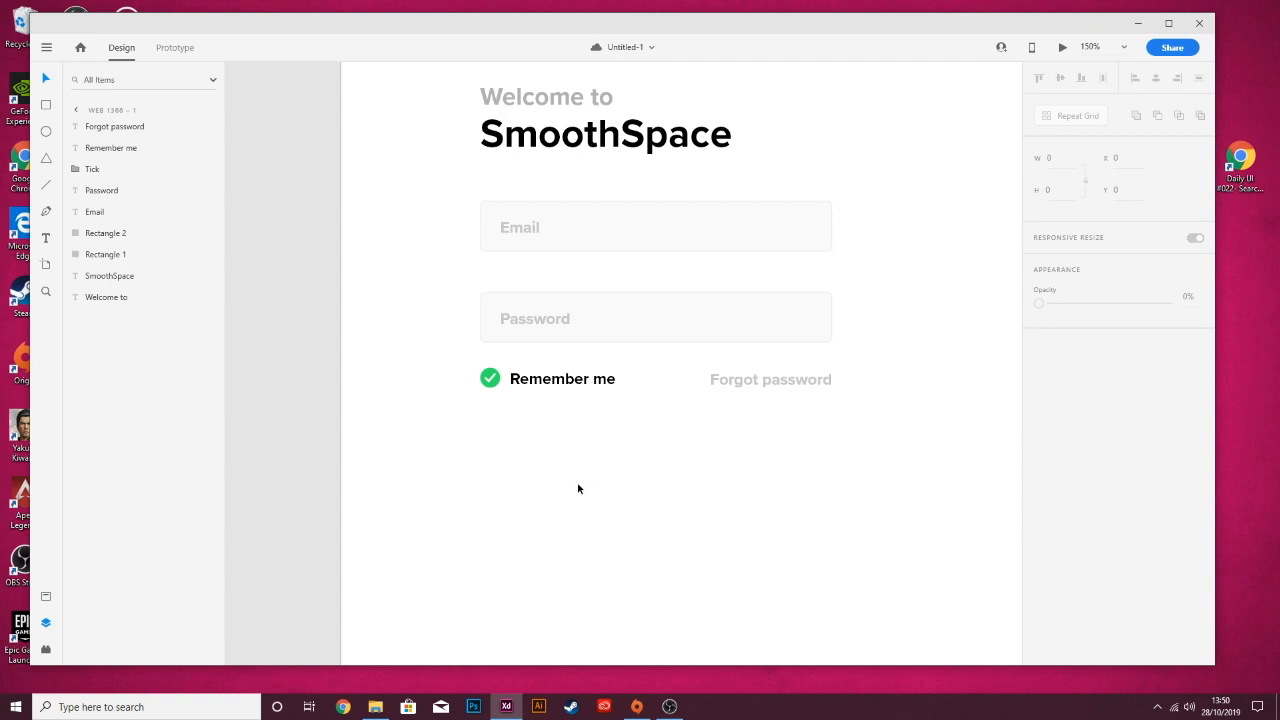
# - Draw a 160 × 50 button rectangle below the tick, aligned with the fields' left edge at X 139, Y 511
pyautogui.press('r')
pyautogui.moveTo(480, 434)
pyautogui.mouseDown()
pyautogui.moveTo(490, 462)
pyautogui.moveTo(510, 470)
pyautogui.moveTo(606, 476)
pyautogui.moveTo(617, 505)
pyautogui.moveTo(600, 492)
pyautogui.moveTo(643, 489)
pyautogui.moveTo(646, 471)
pyautogui.moveTo(641, 485)
pyautogui.mouseUp()
pyautogui.click(47, 78)
pyautogui.click(721, 510)
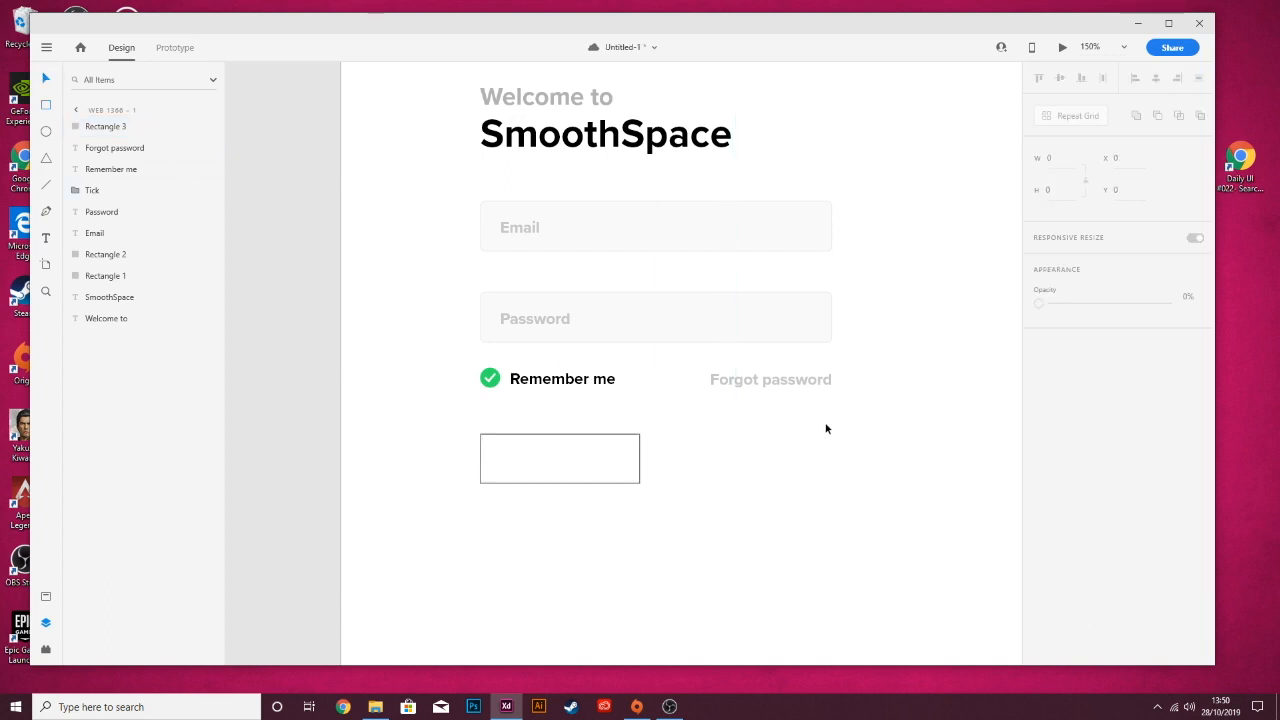
pyautogui.scroll(-5, 826, 428)
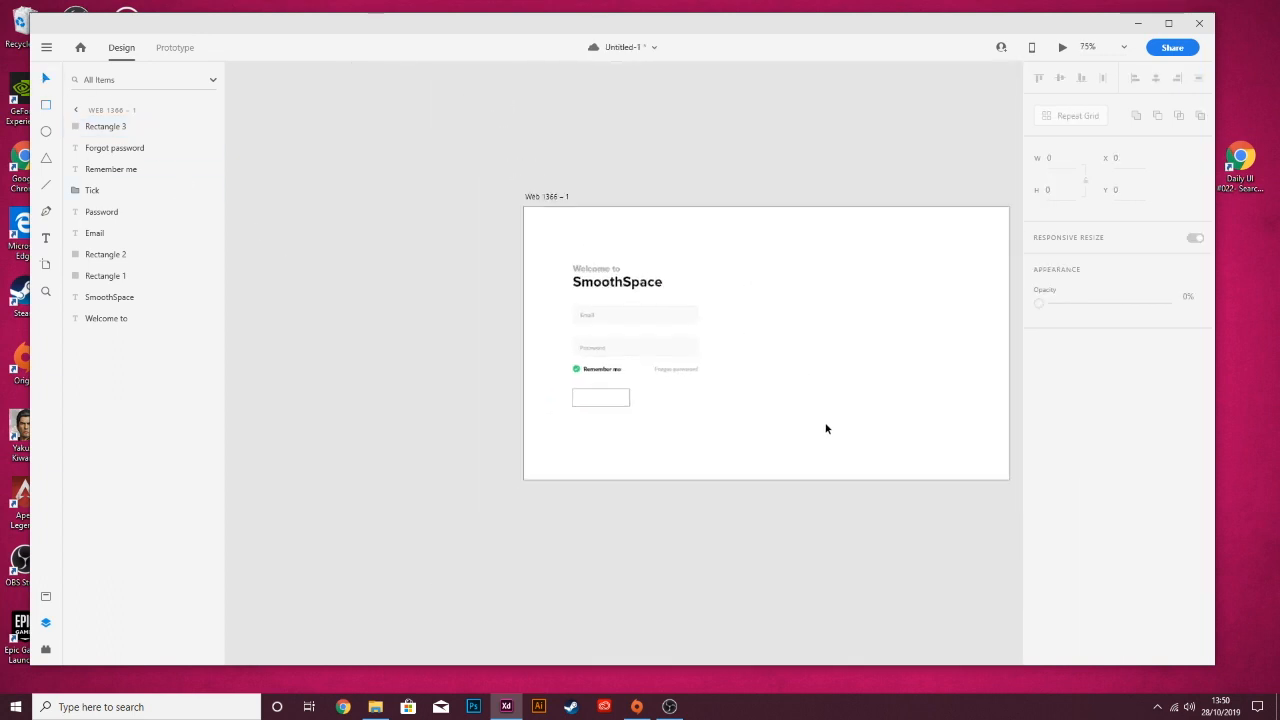
pyautogui.scroll(2, 826, 428)
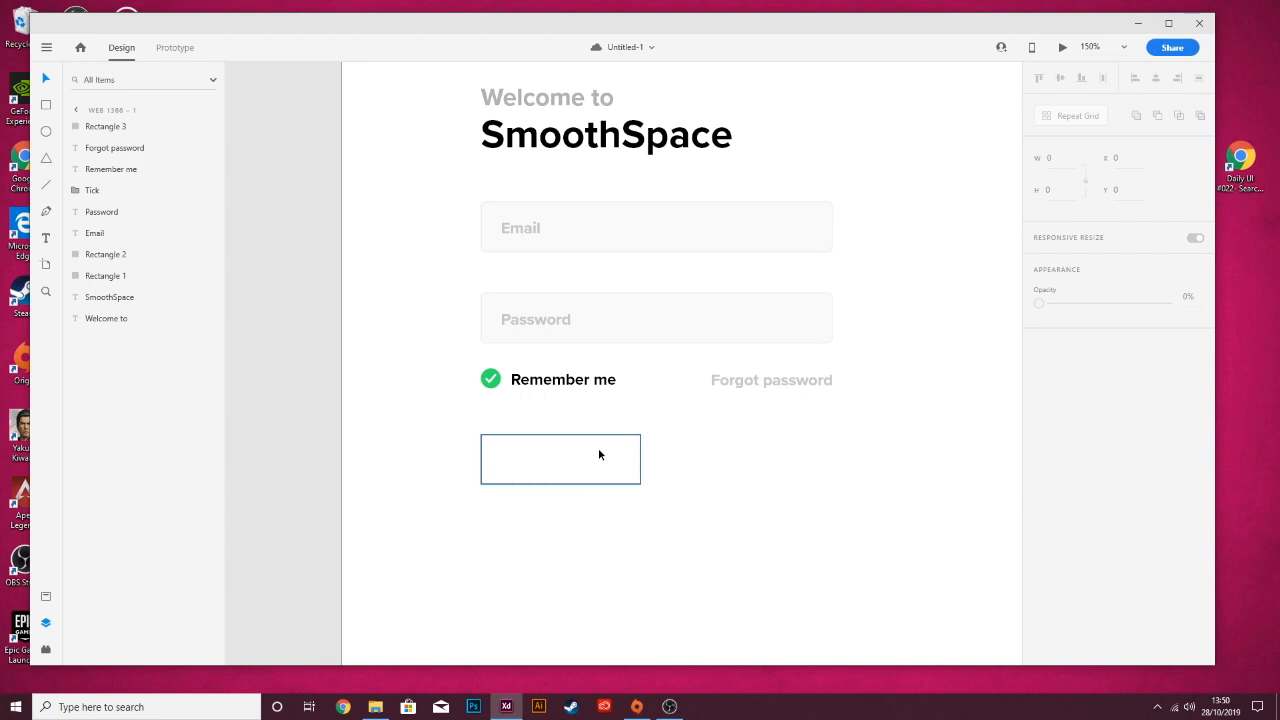
# - Round all corners of the button rectangle with a radius of 5
pyautogui.click(620, 443)
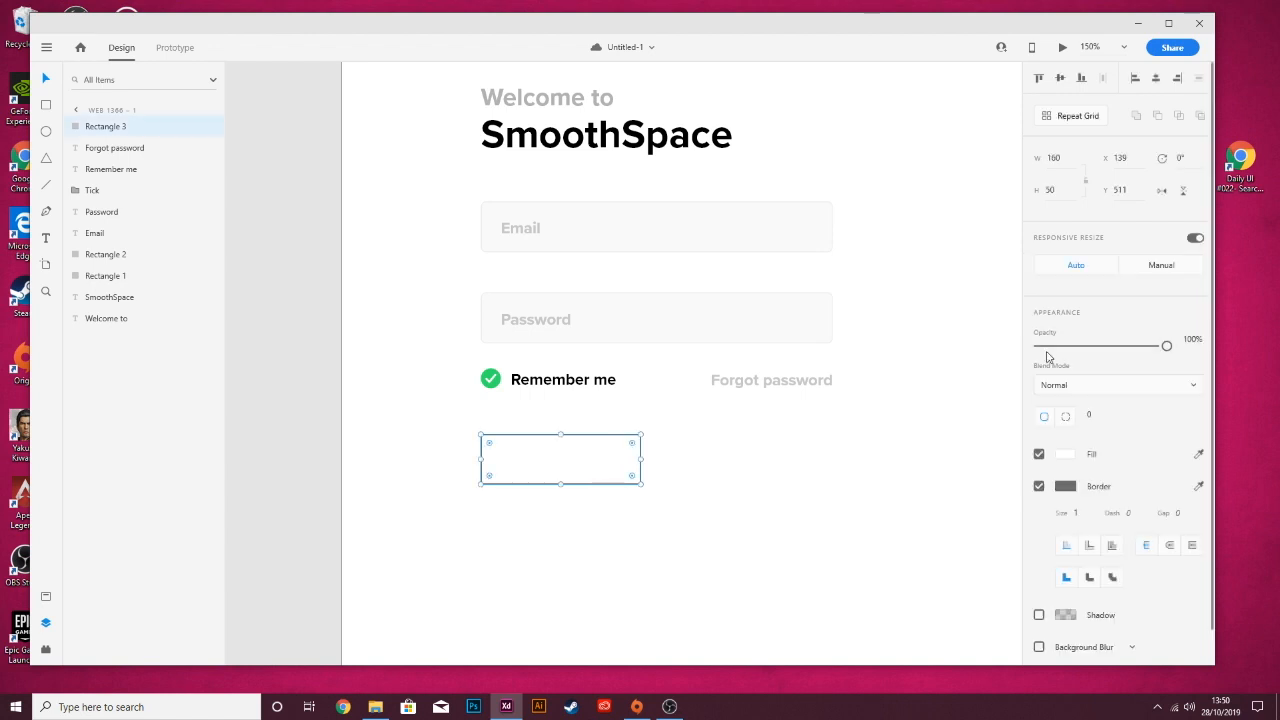
pyautogui.click(1089, 415)
pyautogui.write('5')
pyautogui.press('Return')
pyautogui.click(756, 436)
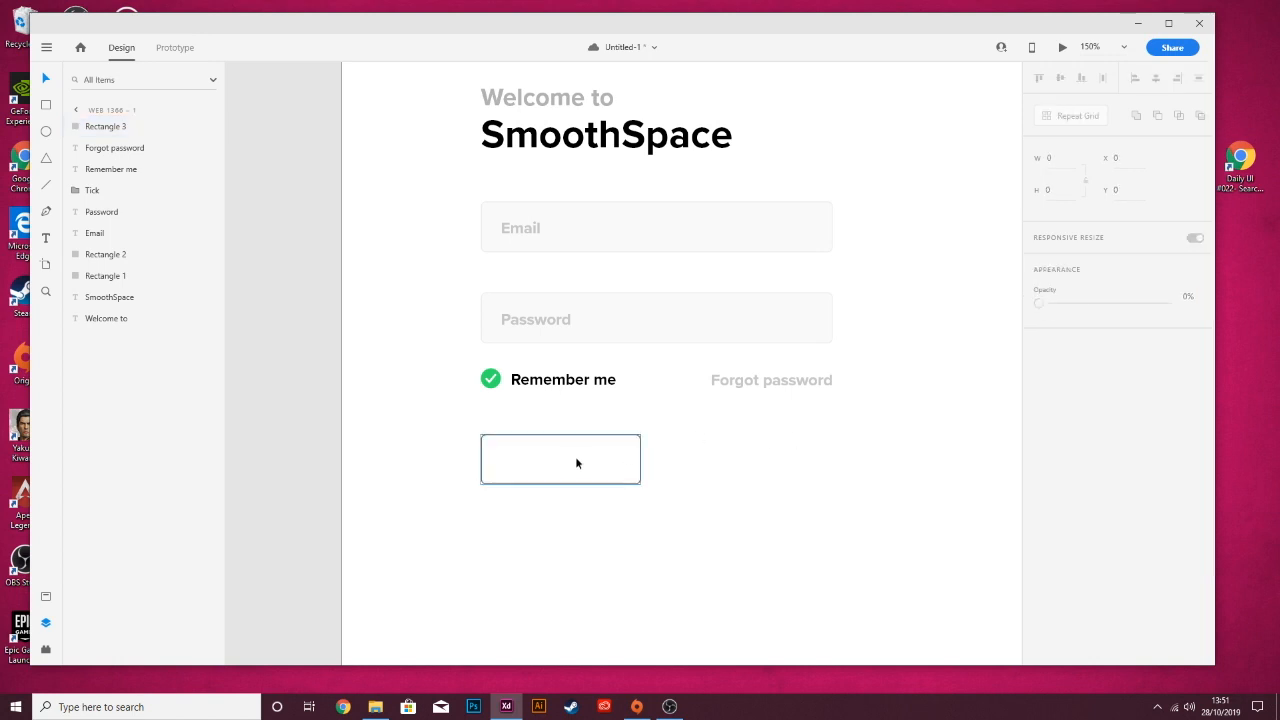
# - Change the button rectangle's fill to the bright blue #399CFF
pyautogui.click(627, 445)
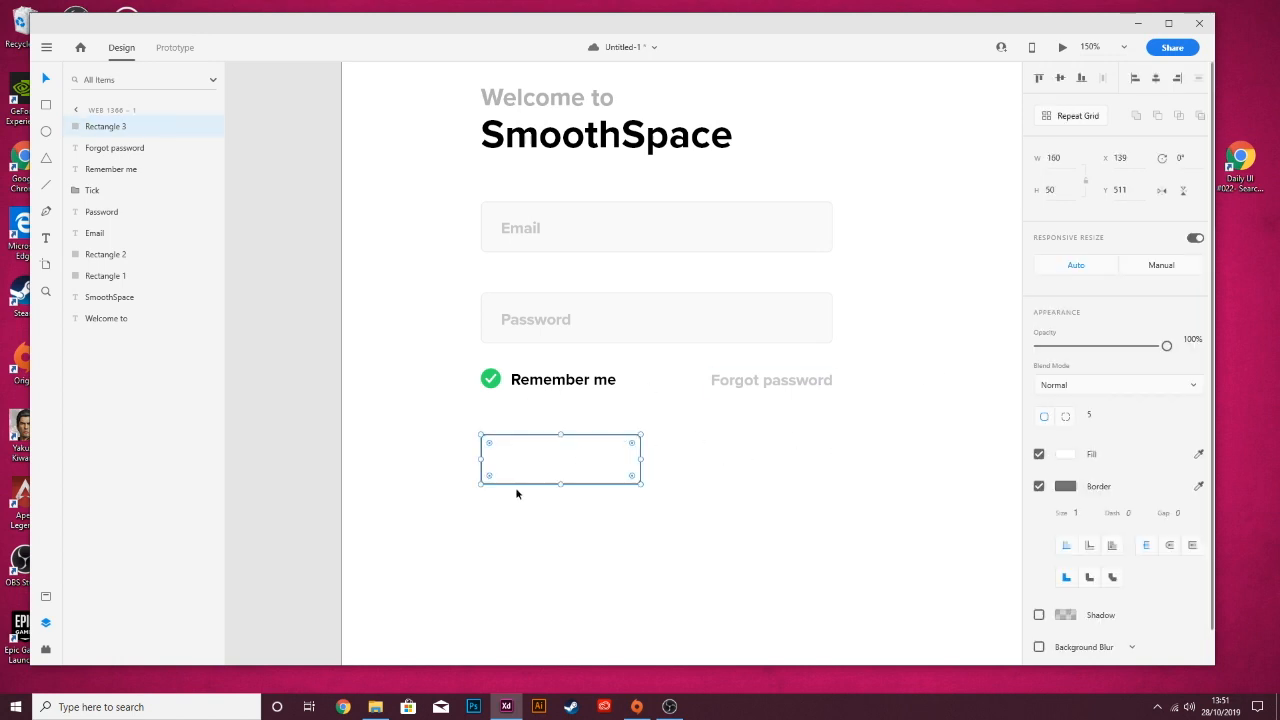
pyautogui.click(1070, 455)
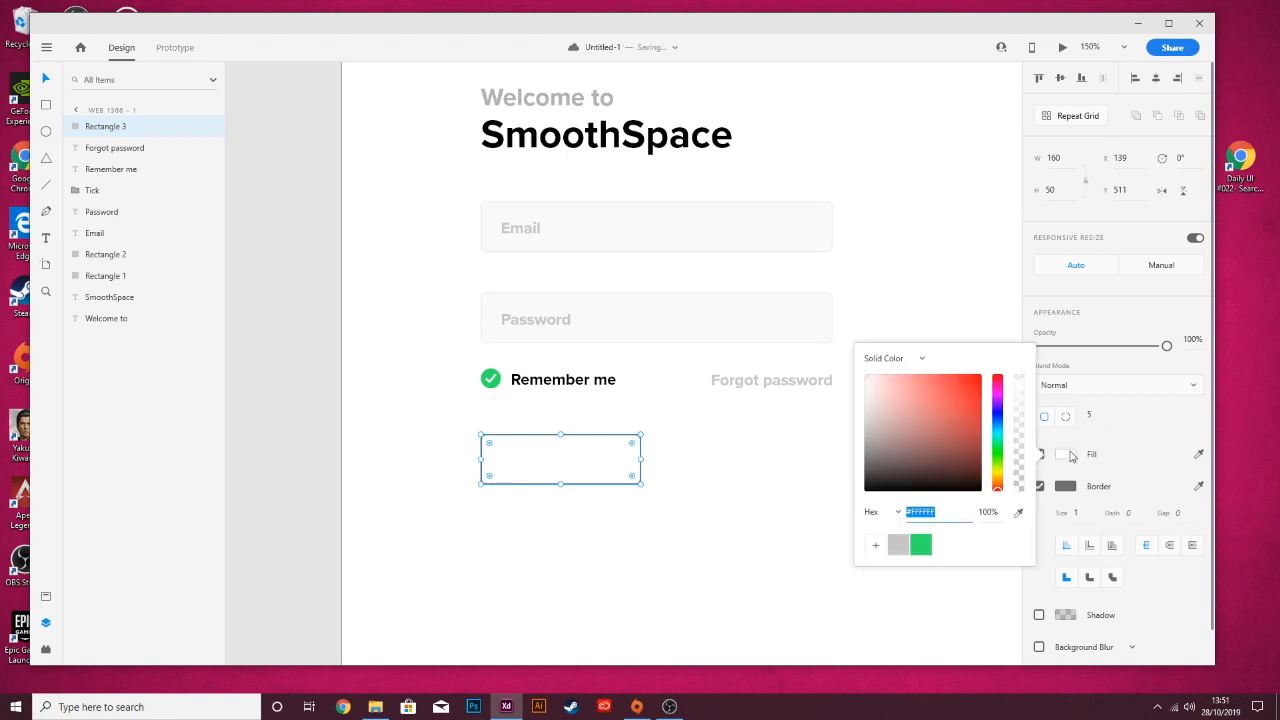
pyautogui.click(997, 415)
pyautogui.moveTo(974, 383); pyautogui.dragTo(956, 374)
pyautogui.moveTo(996, 415); pyautogui.dragTo(997, 422)
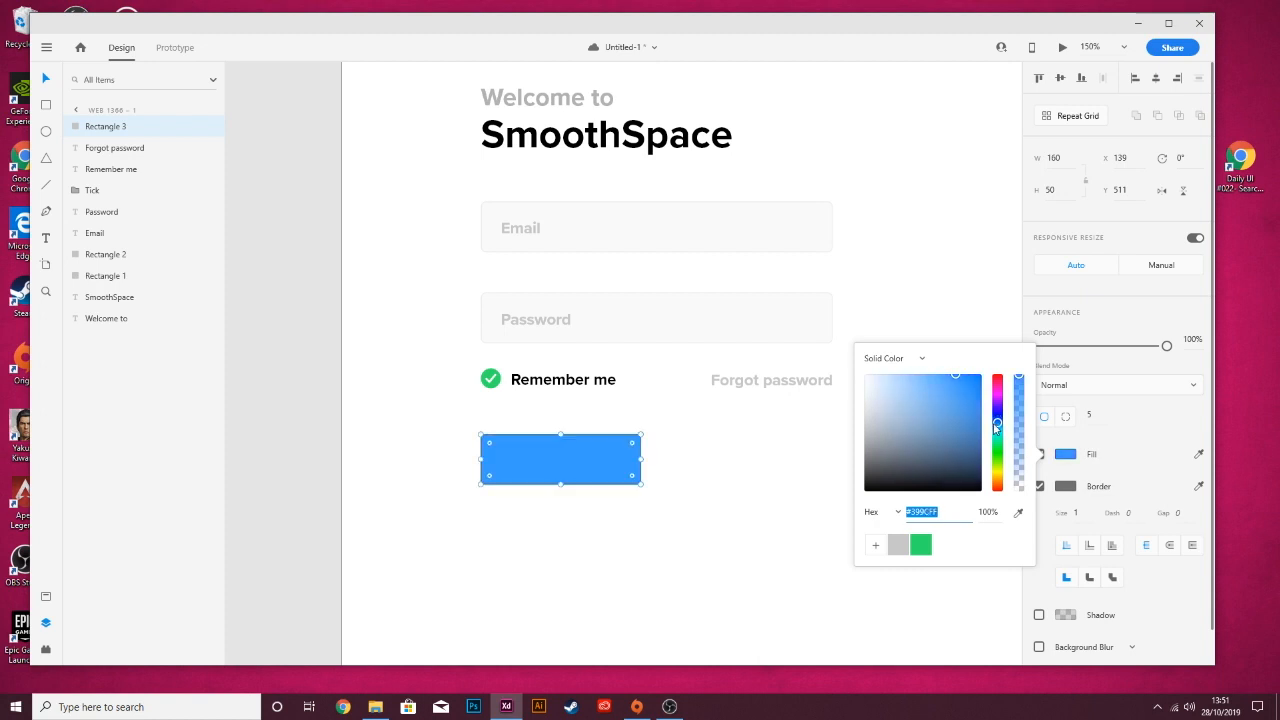
# - Remove the border from the blue button rectangle
pyautogui.click(1104, 449)
pyautogui.click(977, 482)
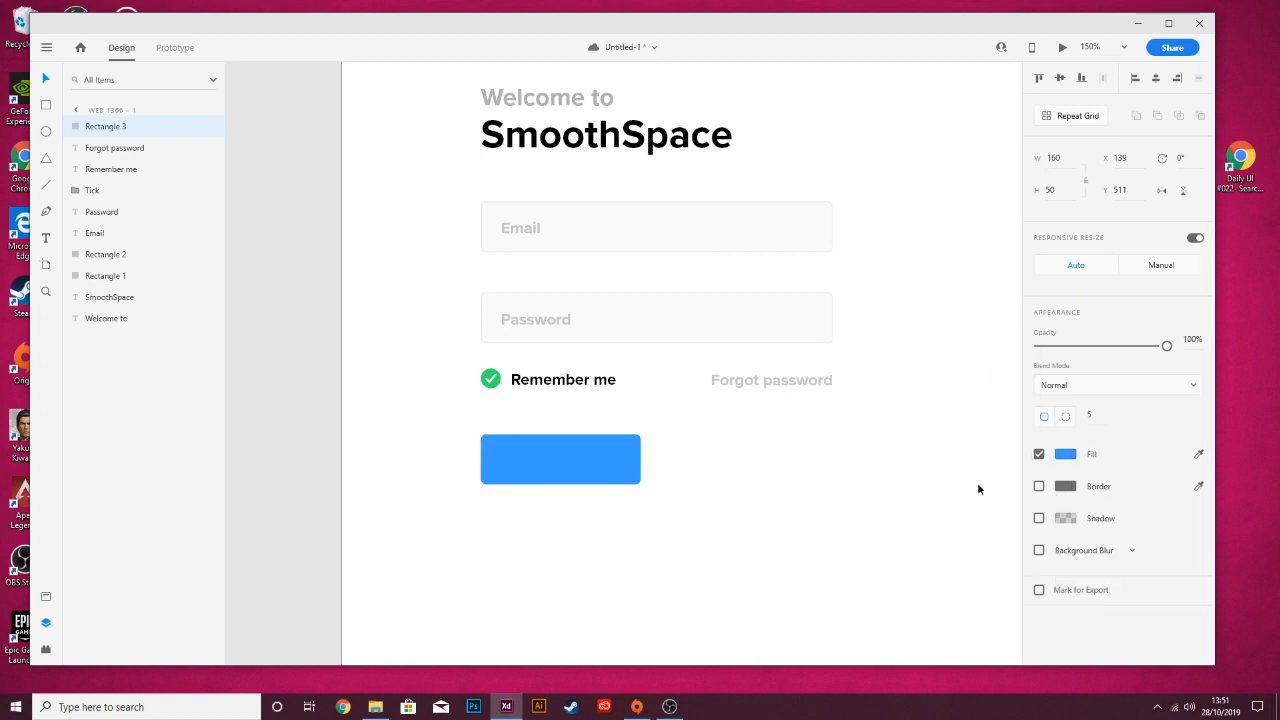
pyautogui.click(586, 475)
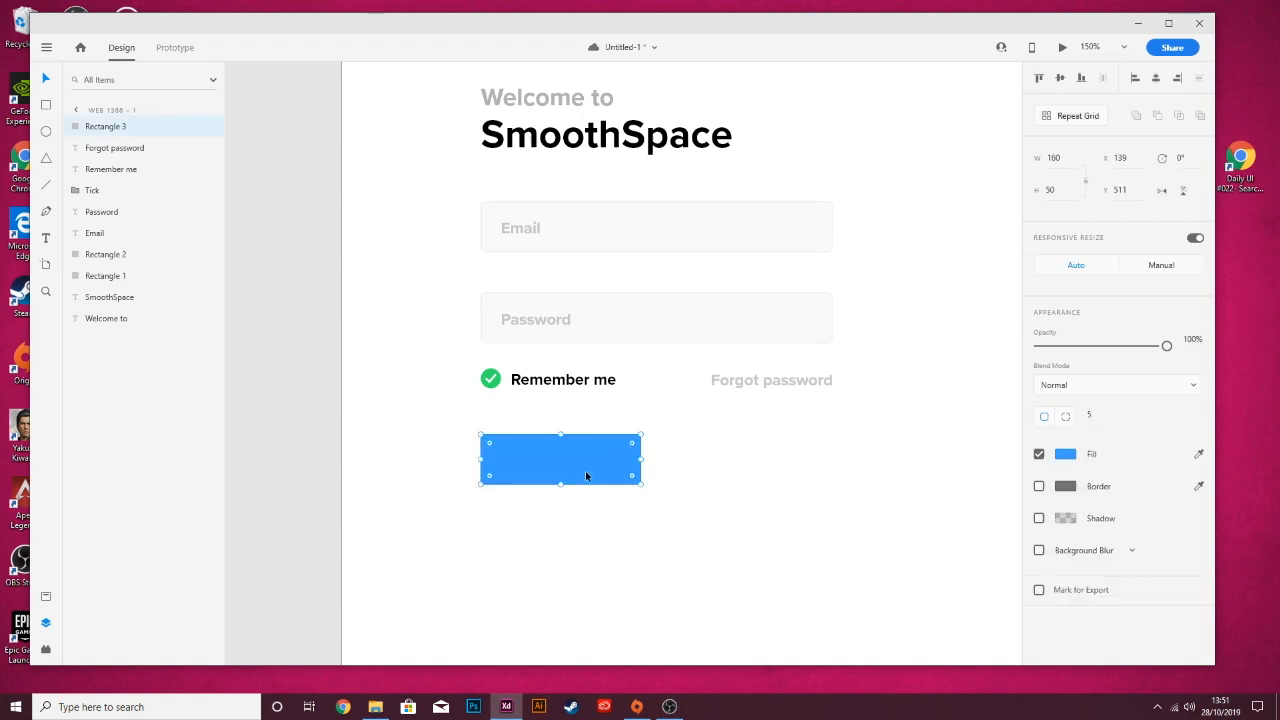
pyautogui.click(682, 455)
pyautogui.click(566, 480)
pyautogui.click(718, 462)
# - Add the text "Login" to the blue button and centre it within the rectangle
pyautogui.press('t')
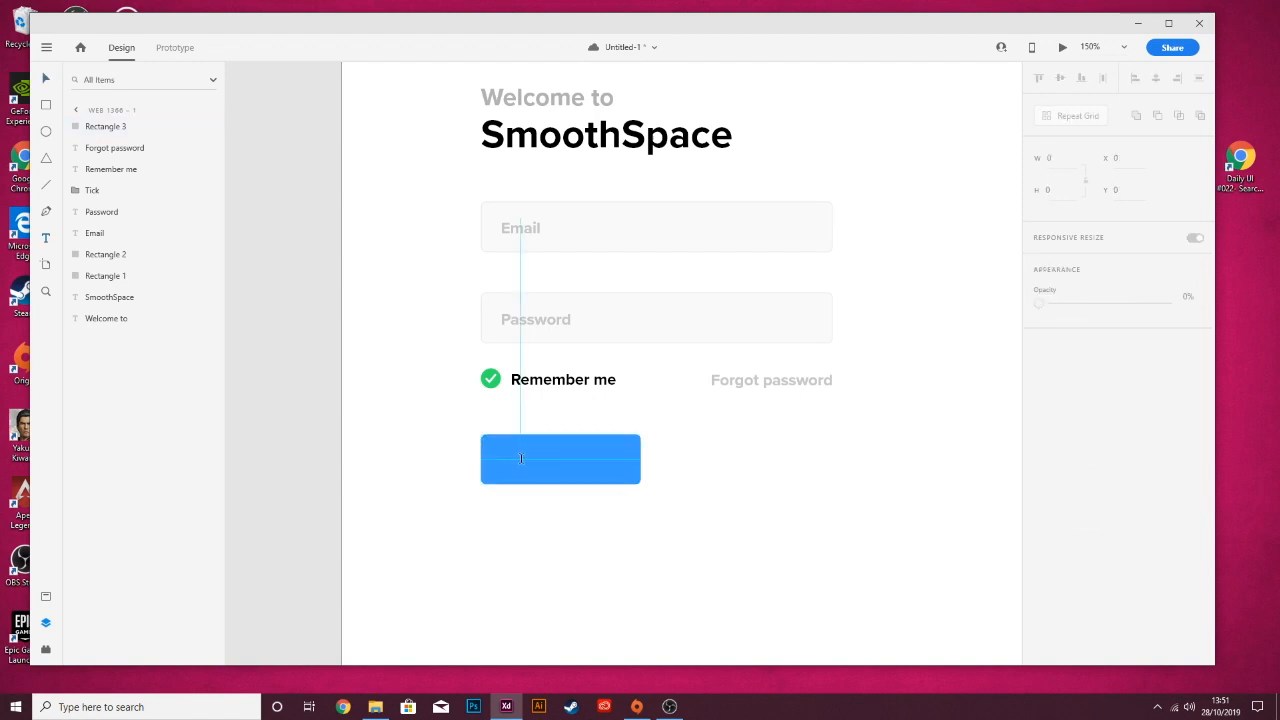
pyautogui.click(537, 464)
pyautogui.write('Login')
pyautogui.press('Escape')
pyautogui.moveTo(566, 471); pyautogui.dragTo(556, 465)
pyautogui.press('v')
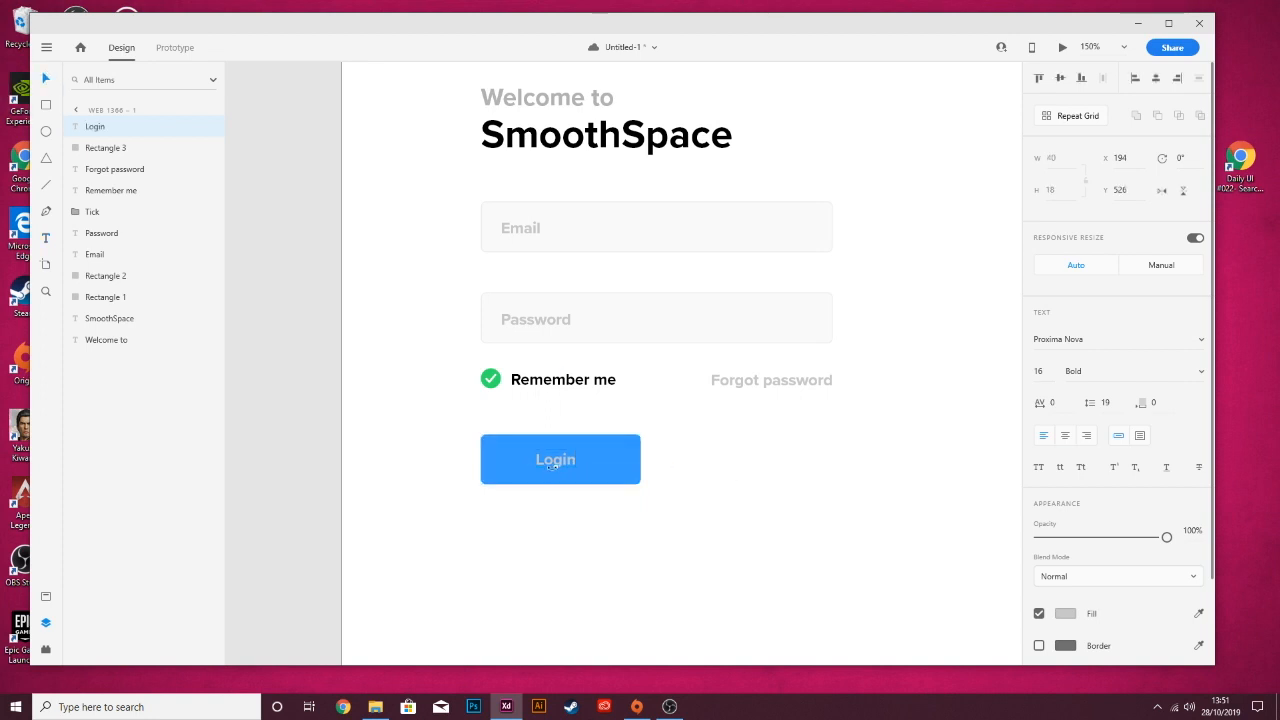
pyautogui.moveTo(560, 459); pyautogui.dragTo(564, 462)
# - Set the "Login" text's fill to white and save white as a swatch
pyautogui.click(1067, 611)
pyautogui.moveTo(923, 540); pyautogui.dragTo(784, 440)
pyautogui.click(876, 644)
pyautogui.click(782, 524)
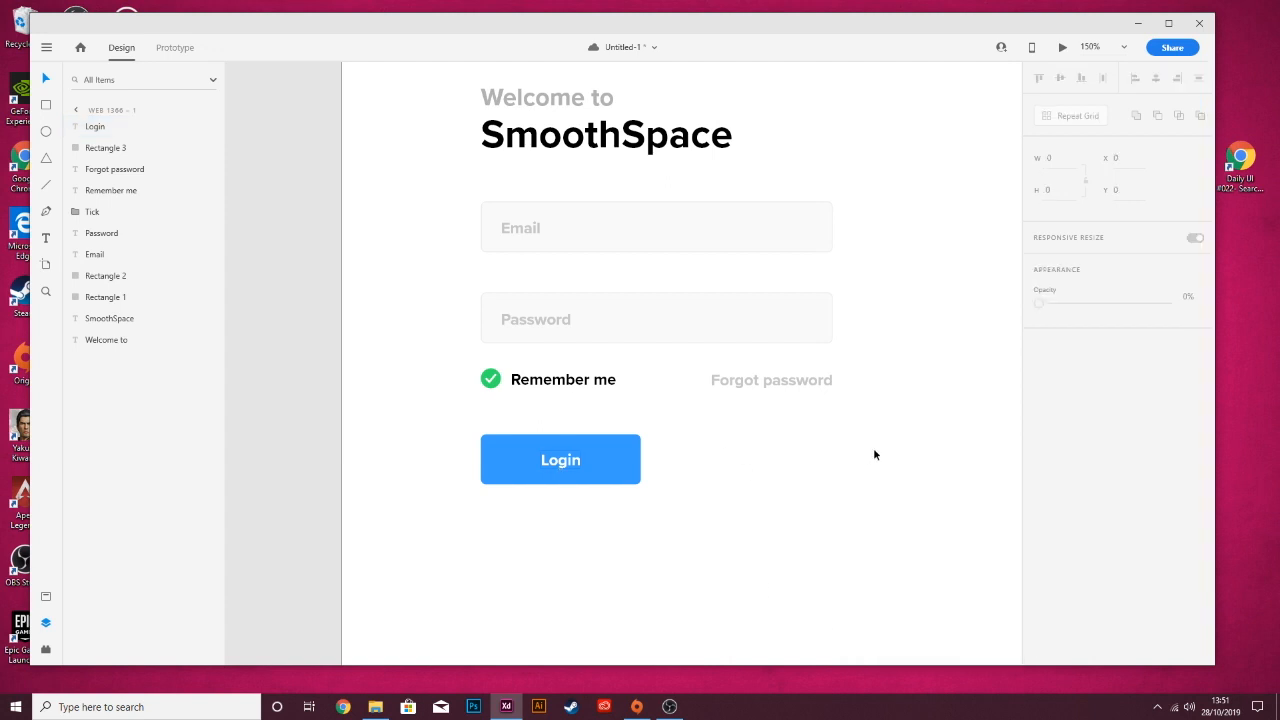
# - Save the document
pyautogui.scroll(1, 876, 446)
pyautogui.scroll(-2, 800, 440)
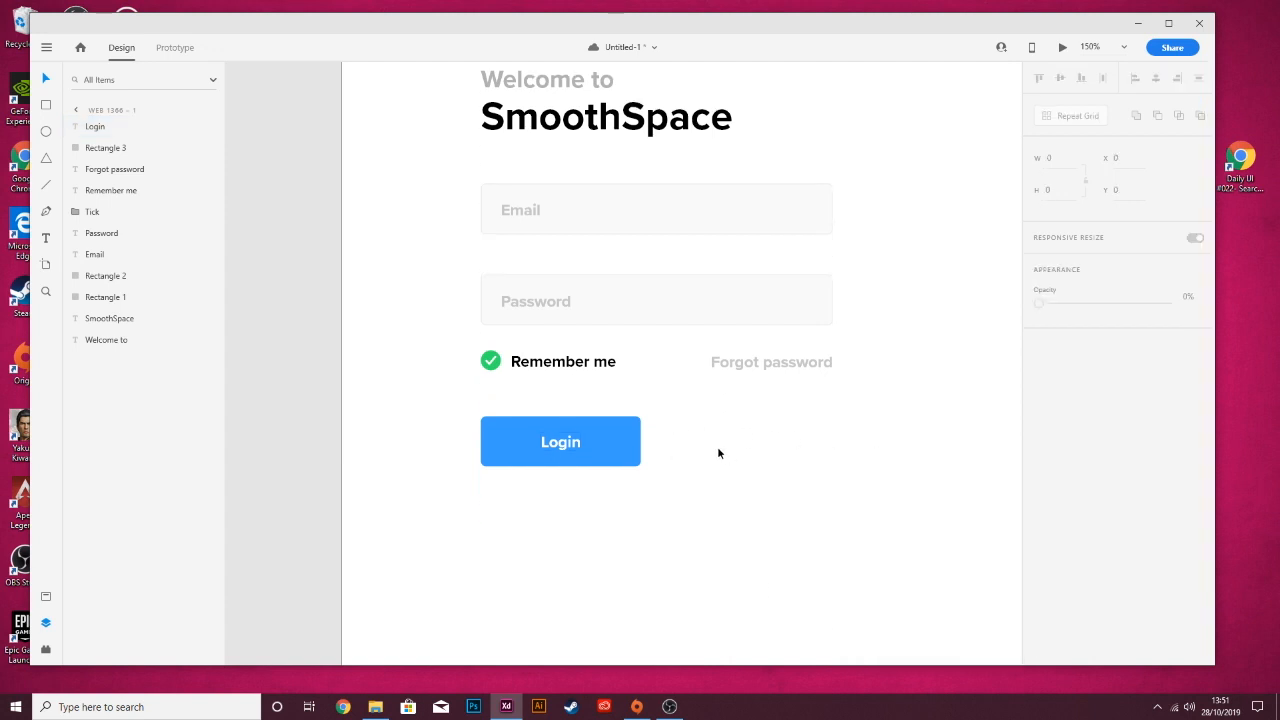
pyautogui.hotkey('ctrl', 's')
# - Duplicate the "Forgot password" text straight down beside the Login button and replace its wording with "No account Sign up"
pyautogui.moveTo(771, 359); pyautogui.dragTo(770, 445)
pyautogui.doubleClick(749, 442)
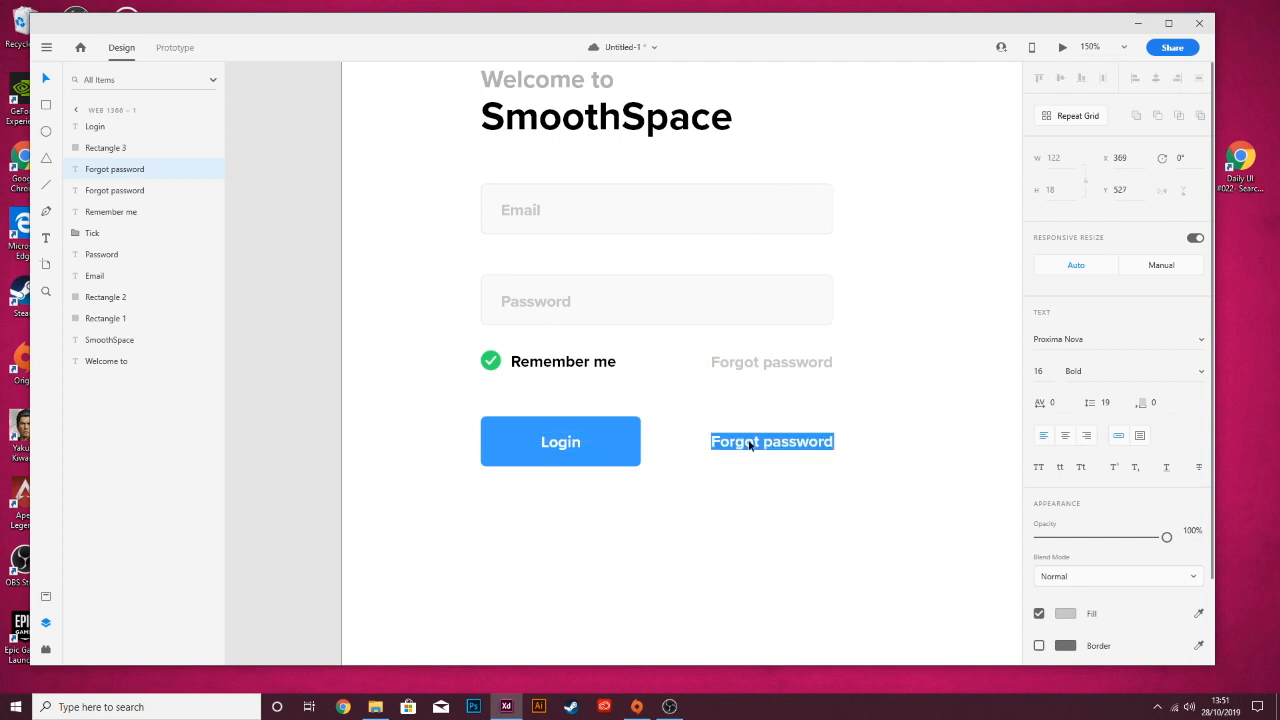
pyautogui.write('No acco')
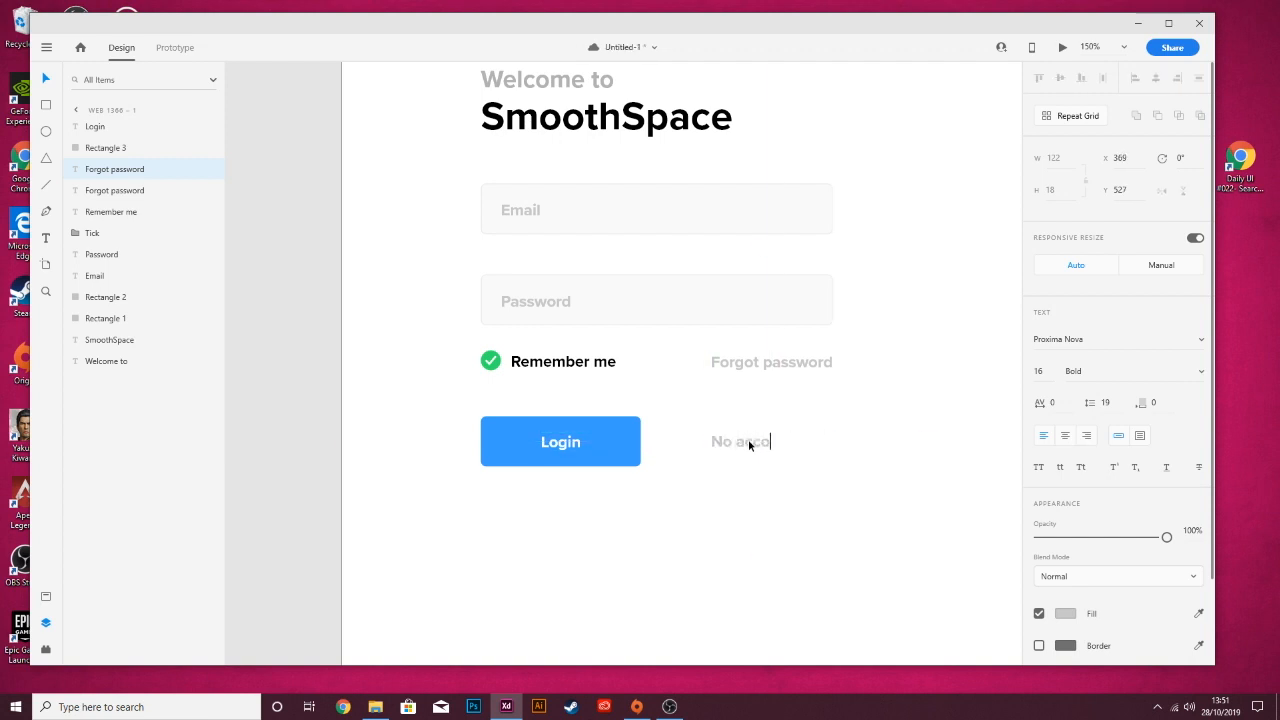
pyautogui.write('unt Sign up')
pyautogui.press('Escape')
# - Add a question mark after "No account" and align the text's right edge with the input fields at X 338, Y 527
pyautogui.doubleClick(793, 441)
pyautogui.click(796, 441)
pyautogui.write('?')
pyautogui.press('Escape')
pyautogui.moveTo(829, 443)
pyautogui.mouseDown()
pyautogui.moveTo(794, 439)
pyautogui.moveTo(838, 447)
pyautogui.mouseUp()
# - Try to colour the words "Sign up" by sampling the Login button's blue, and undo the colour change
pyautogui.doubleClick(819, 440)
pyautogui.click(783, 442)
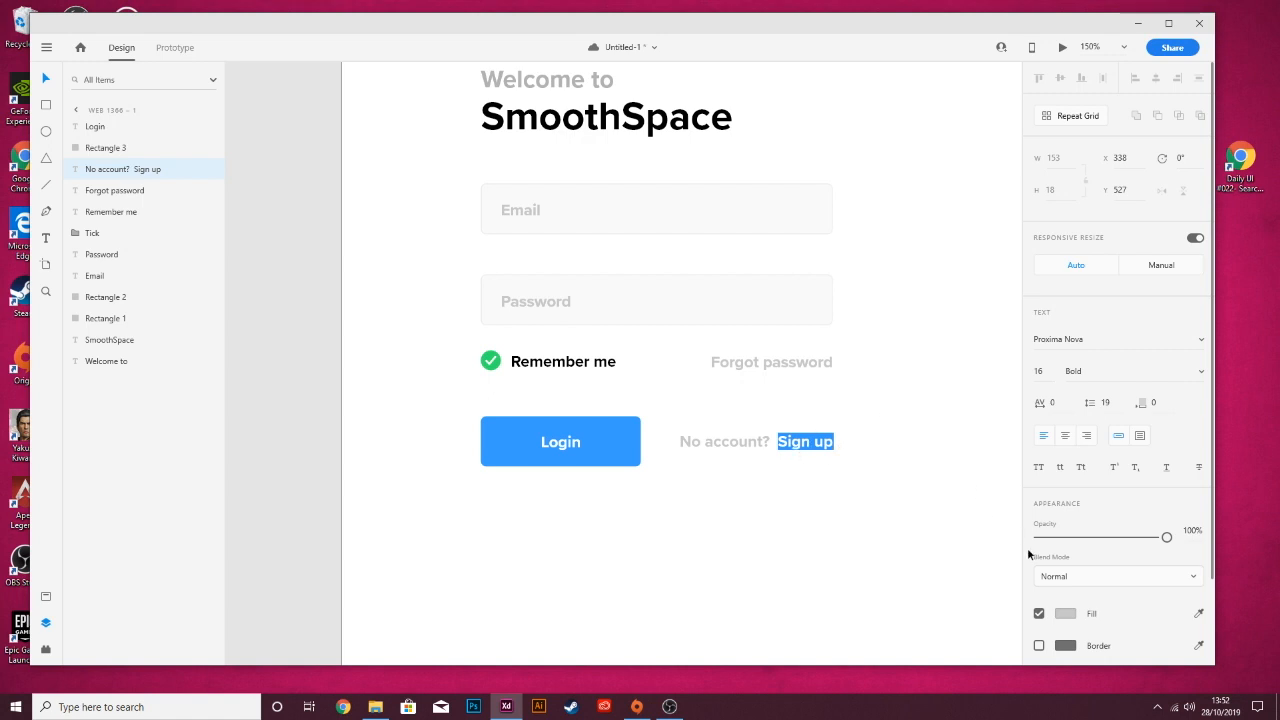
pyautogui.click(1063, 616)
pyautogui.click(1017, 613)
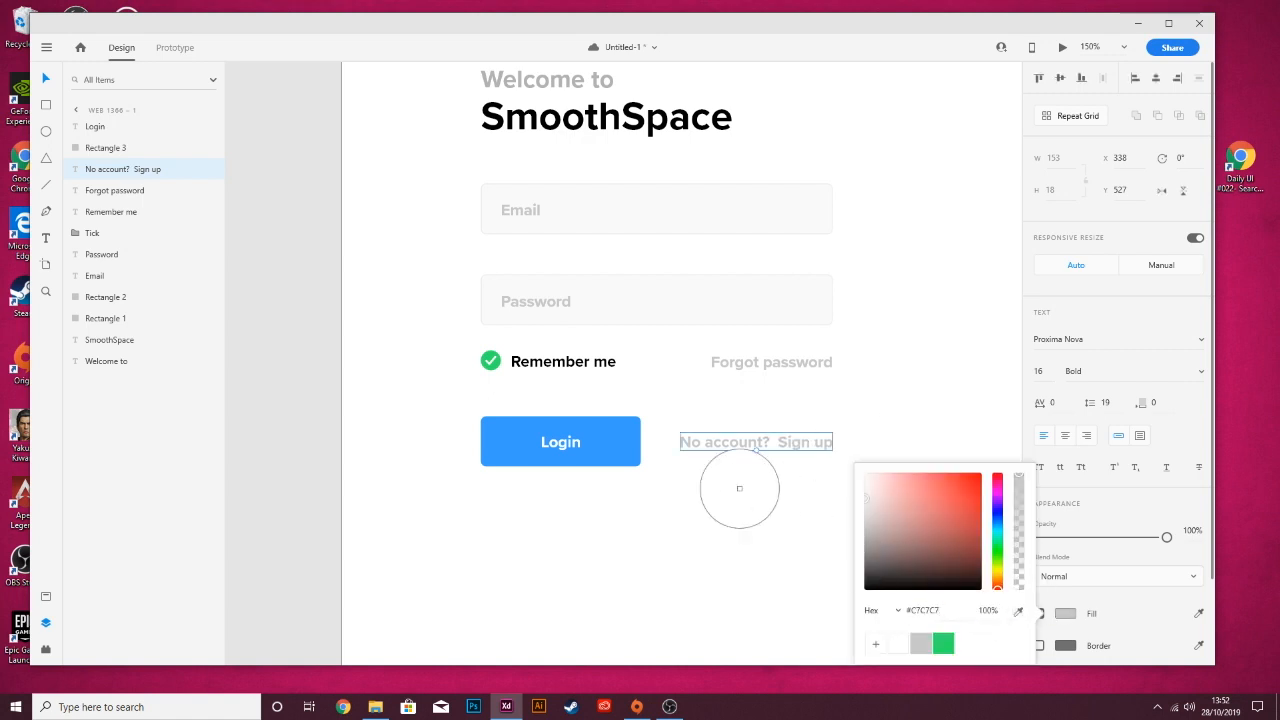
pyautogui.click(588, 442)
pyautogui.click(786, 458)
pyautogui.hotkey('ctrl', 'z')
# - Recolour only the words "Sign up" with the Login button's blue
pyautogui.doubleClick(808, 449)
pyautogui.click(780, 447)
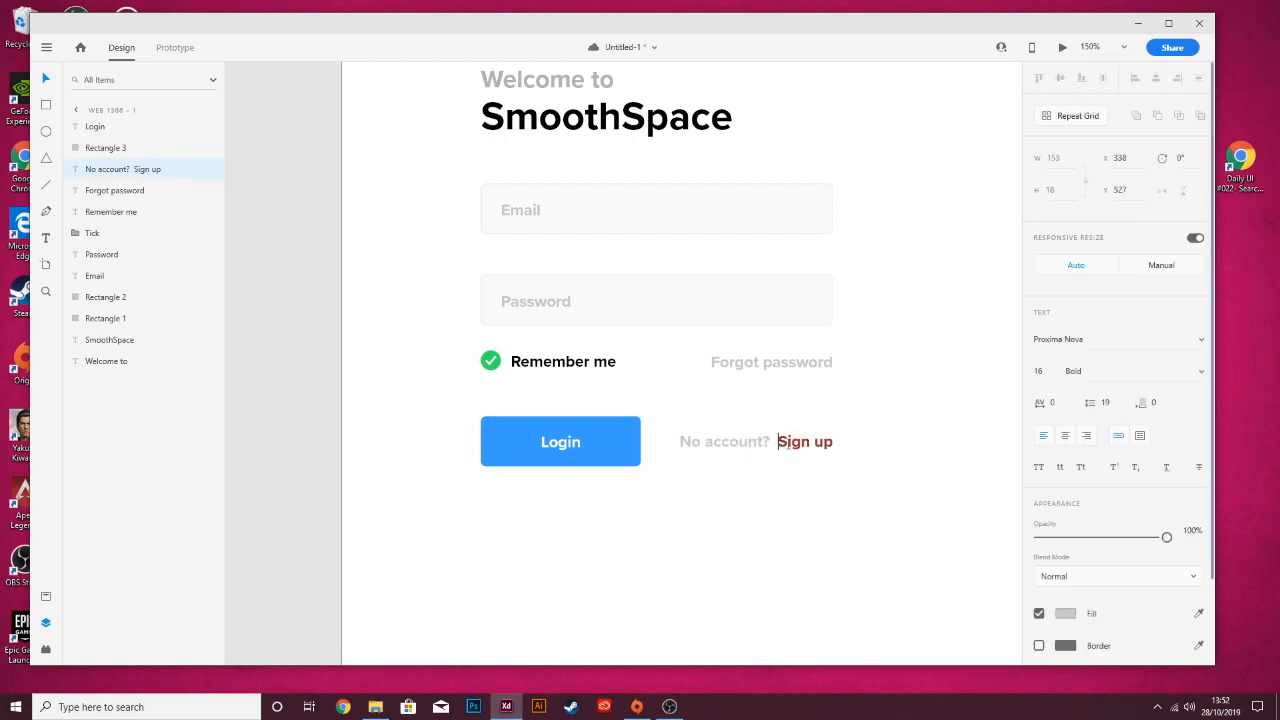
pyautogui.moveTo(779, 443); pyautogui.dragTo(1004, 490)
pyautogui.click(1066, 613)
pyautogui.click(884, 641)
pyautogui.press('Escape')
pyautogui.click(846, 374)
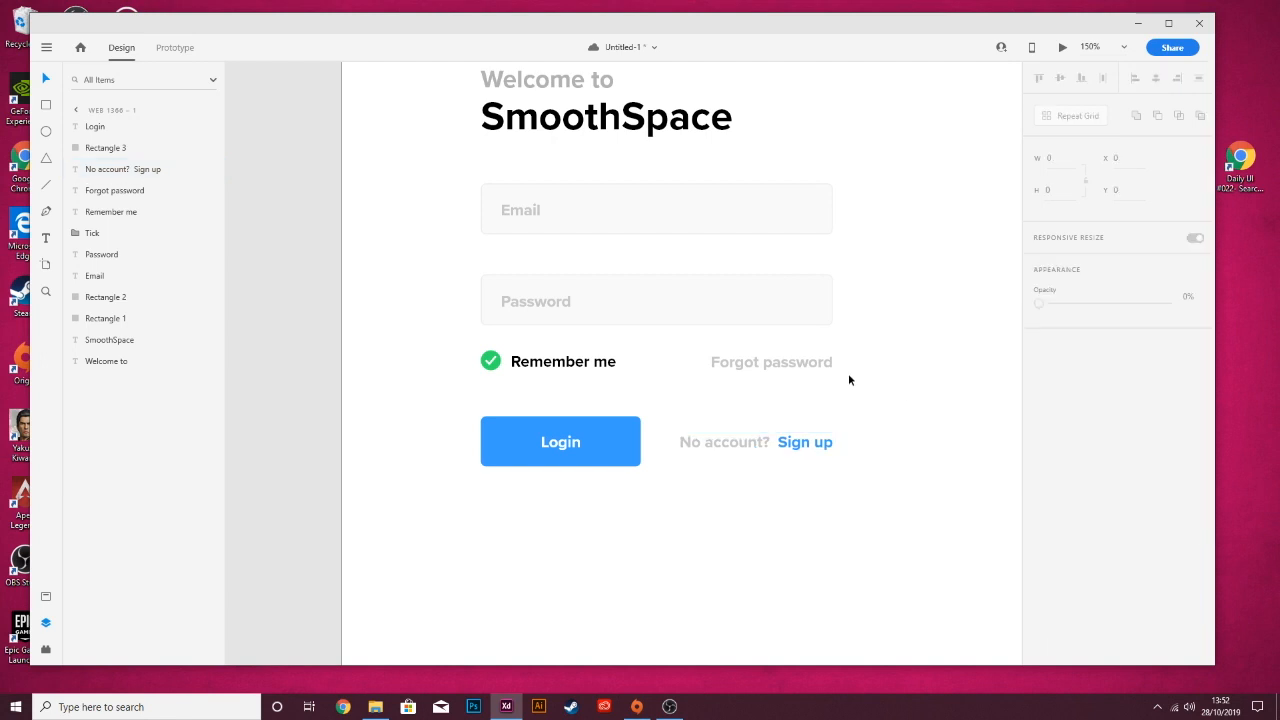
# - Switch to File Explorer and open the "Basic login page" folder inside Documents > Adobe XD Projects
pyautogui.hotkey('ctrl', '0')
pyautogui.hotkey('ctrl', '1')
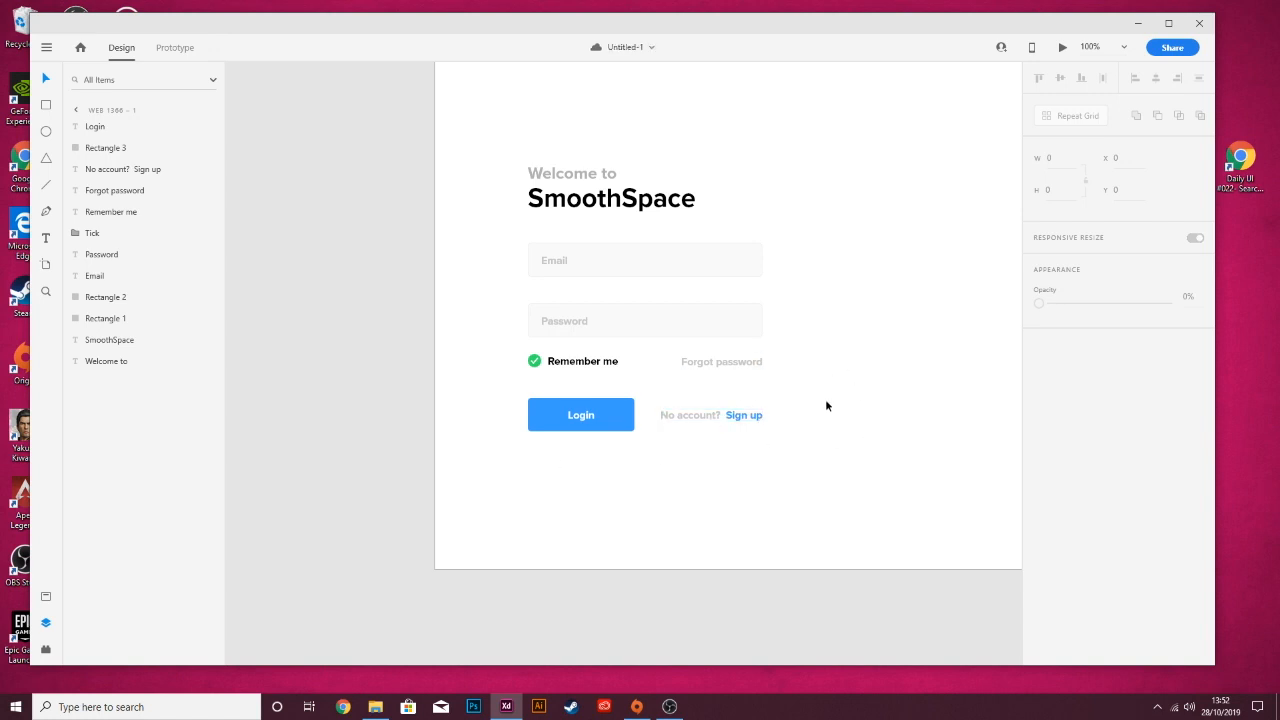
pyautogui.hotkey('ctrl', '-')
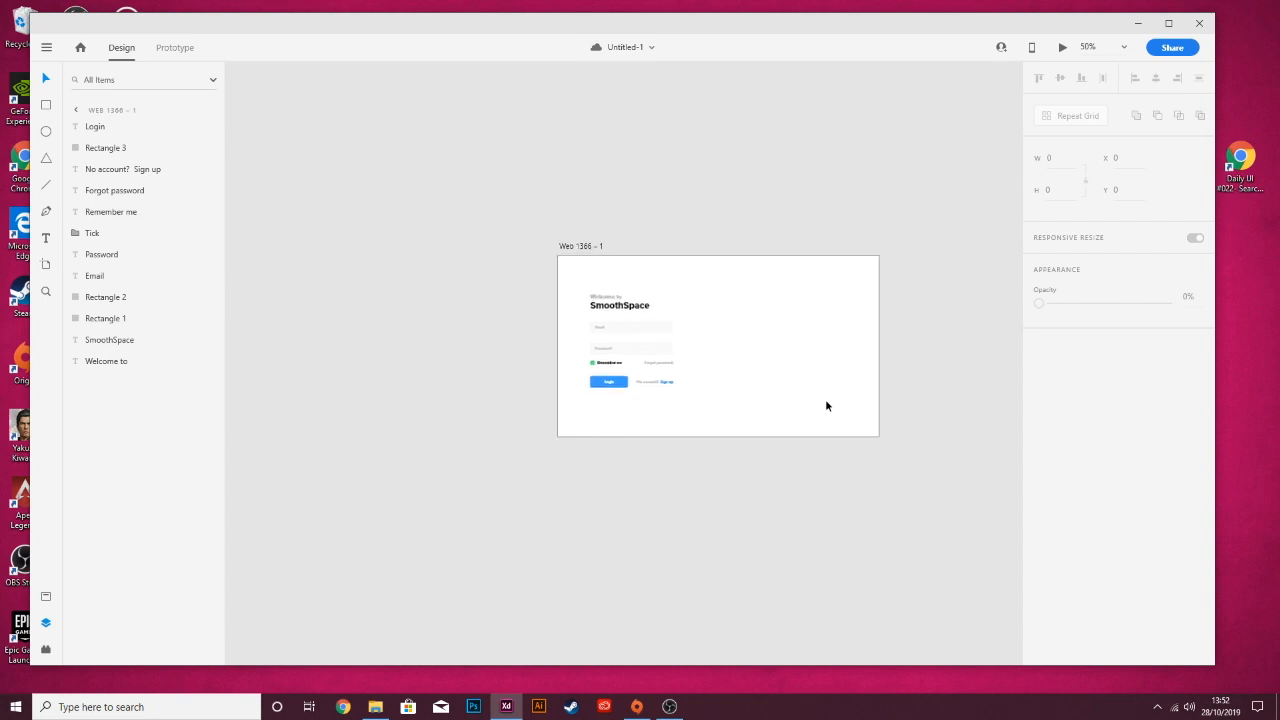
pyautogui.hotkey('ctrl', '+')
pyautogui.moveTo(848, 352); pyautogui.dragTo(759, 351)
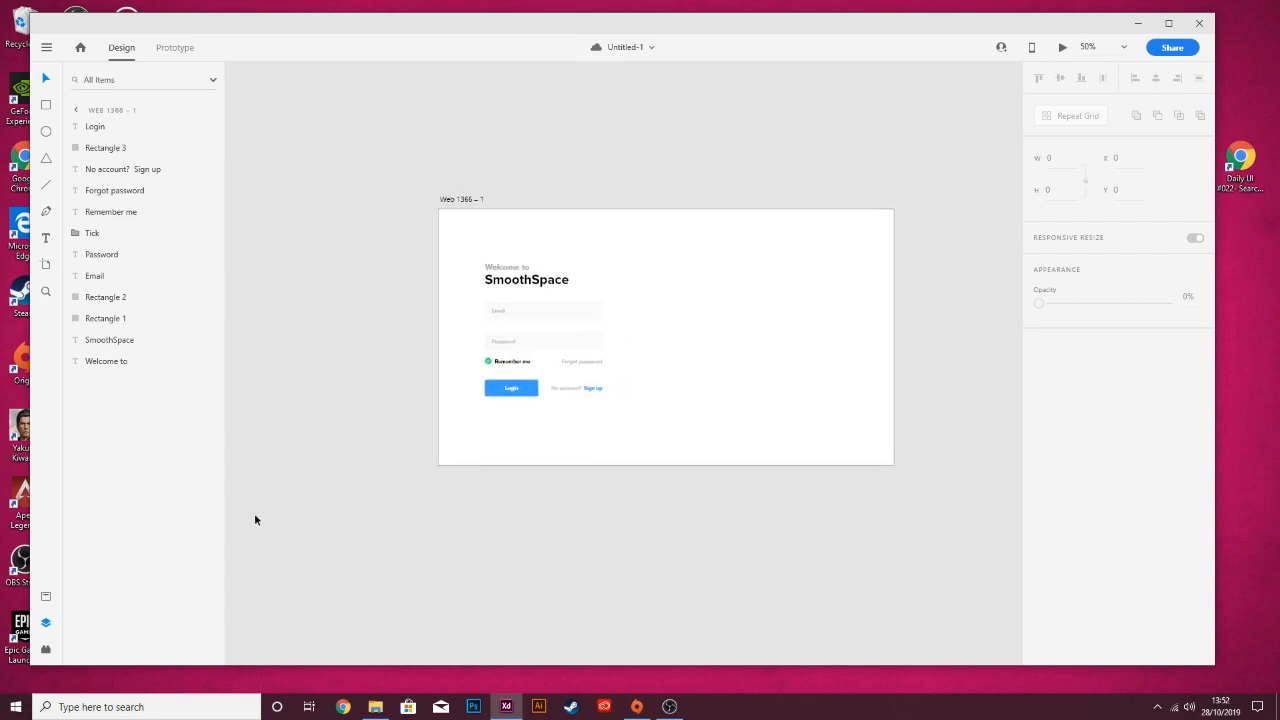
pyautogui.click(375, 706)
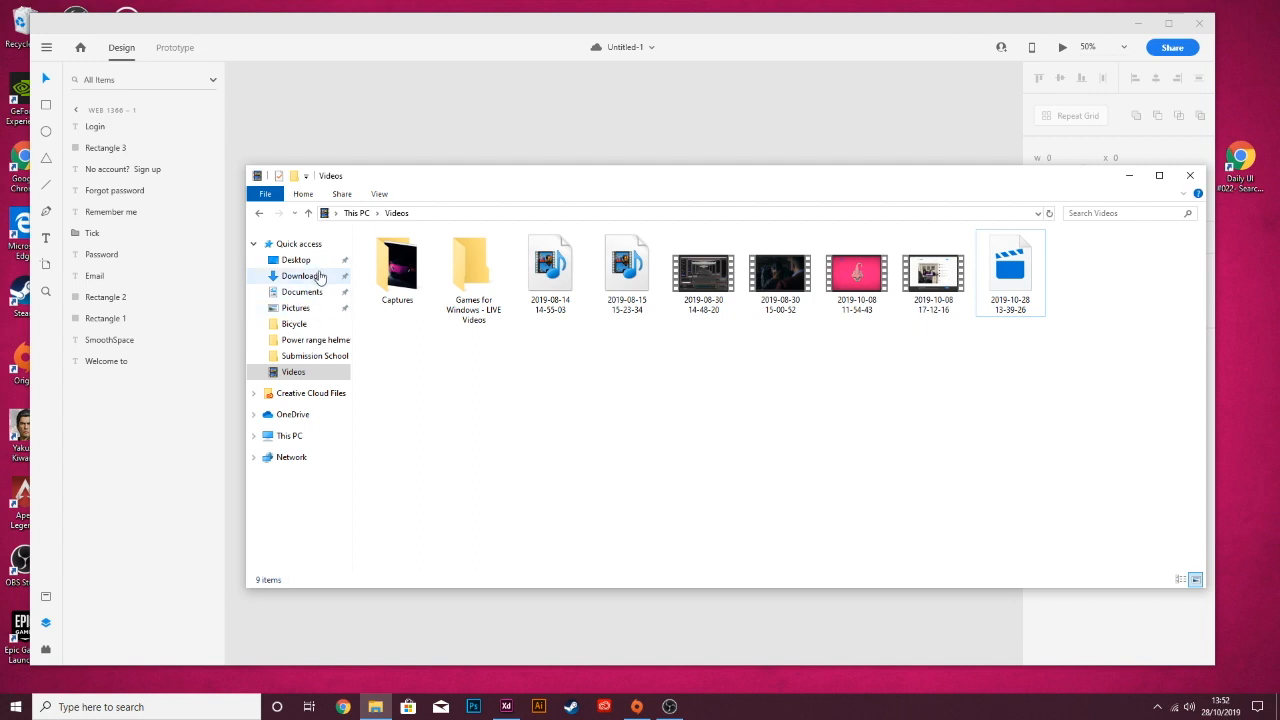
pyautogui.click(302, 291)
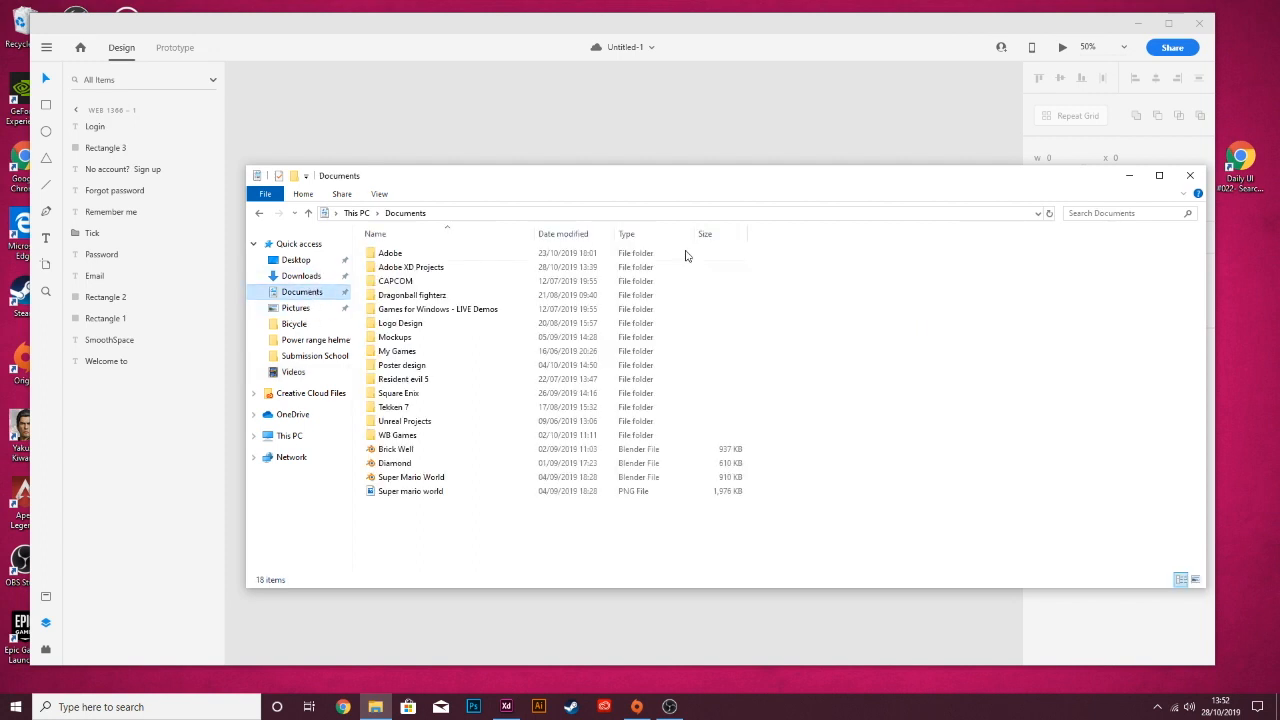
pyautogui.doubleClick(450, 268)
pyautogui.click(439, 258)
pyautogui.doubleClick(439, 258)
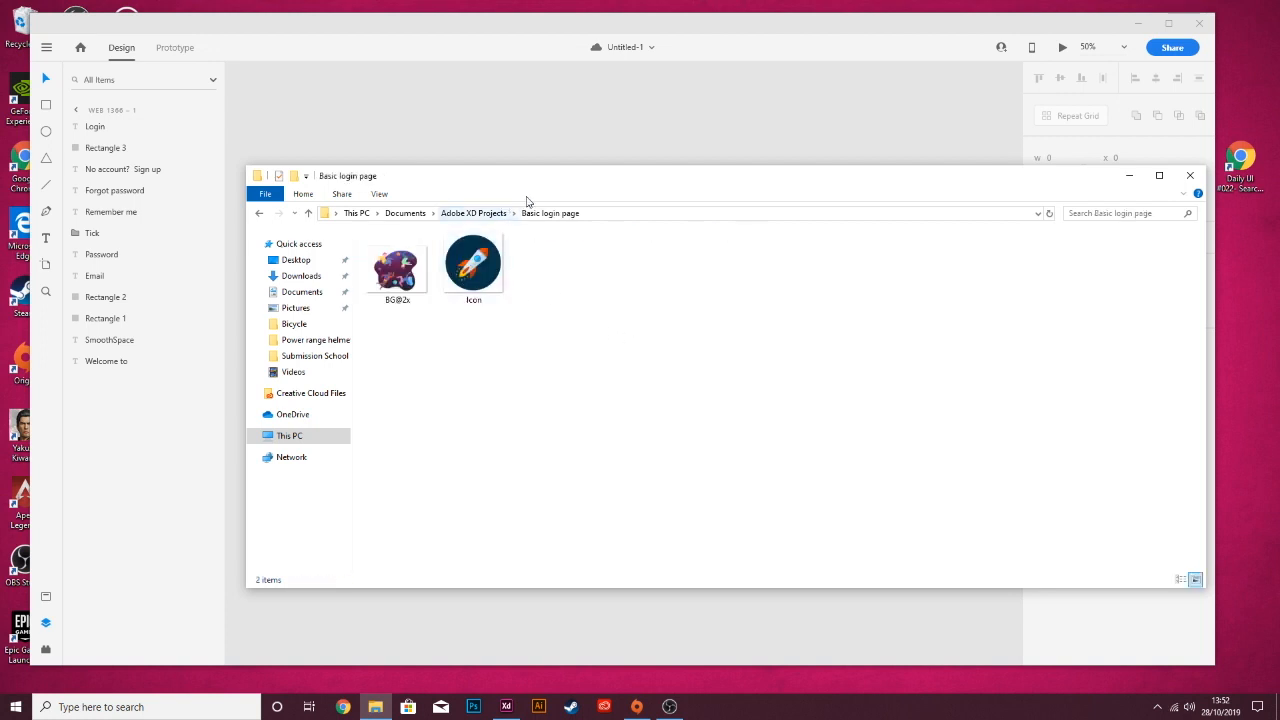
# - Place the Icon image from the folder above the "Welcome to" heading and resize it to 60 × 60 at X 139, Y 89
pyautogui.moveTo(634, 177); pyautogui.dragTo(696, 267)
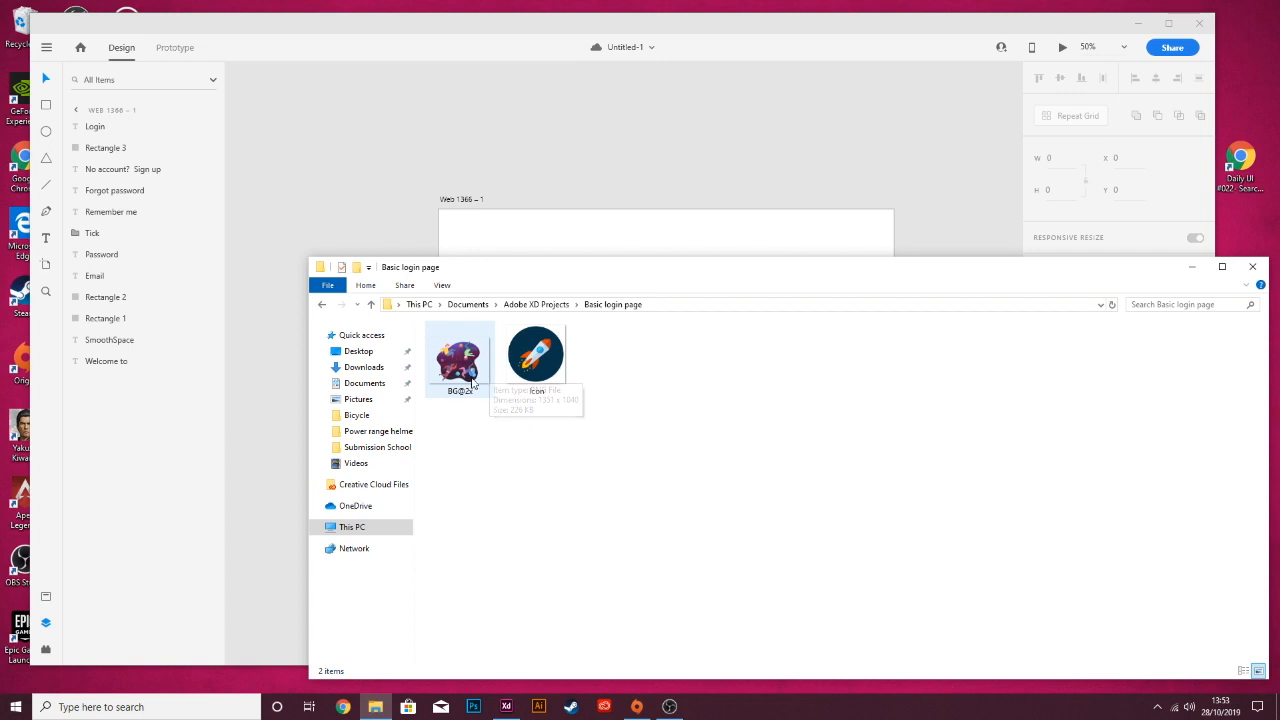
pyautogui.moveTo(534, 375); pyautogui.dragTo(497, 254)
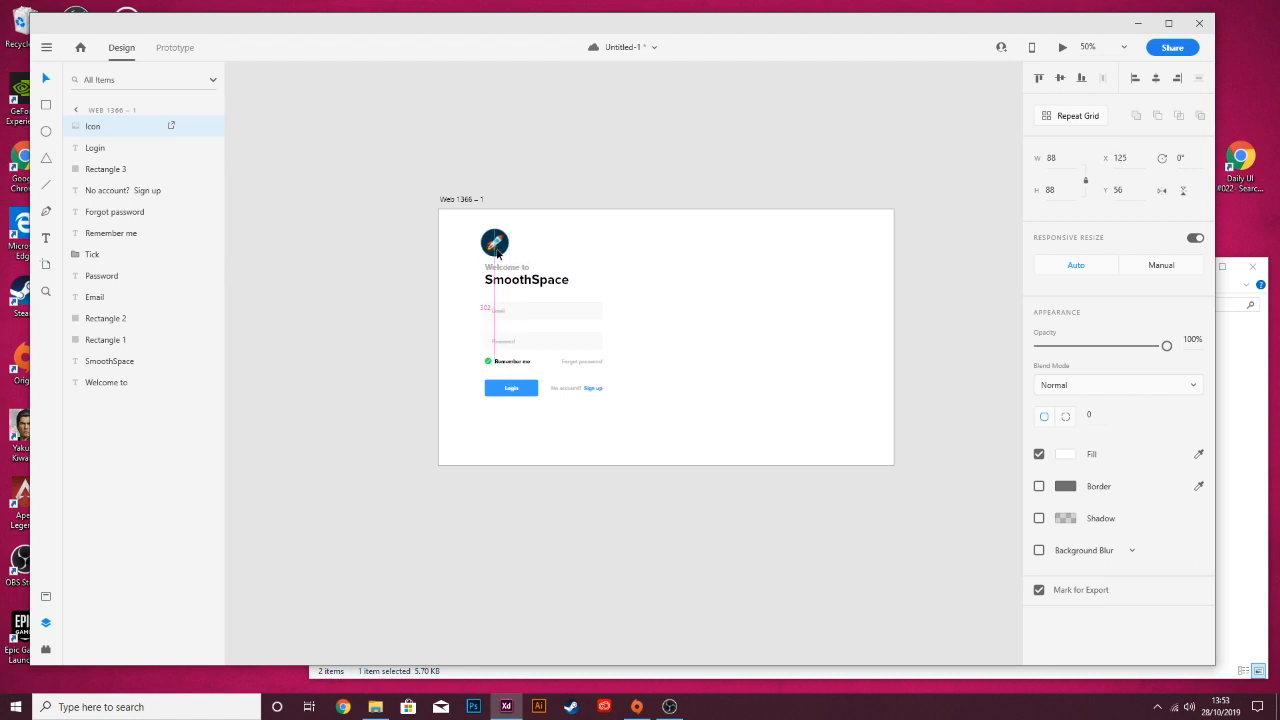
pyautogui.hotkey('ctrl', '1')
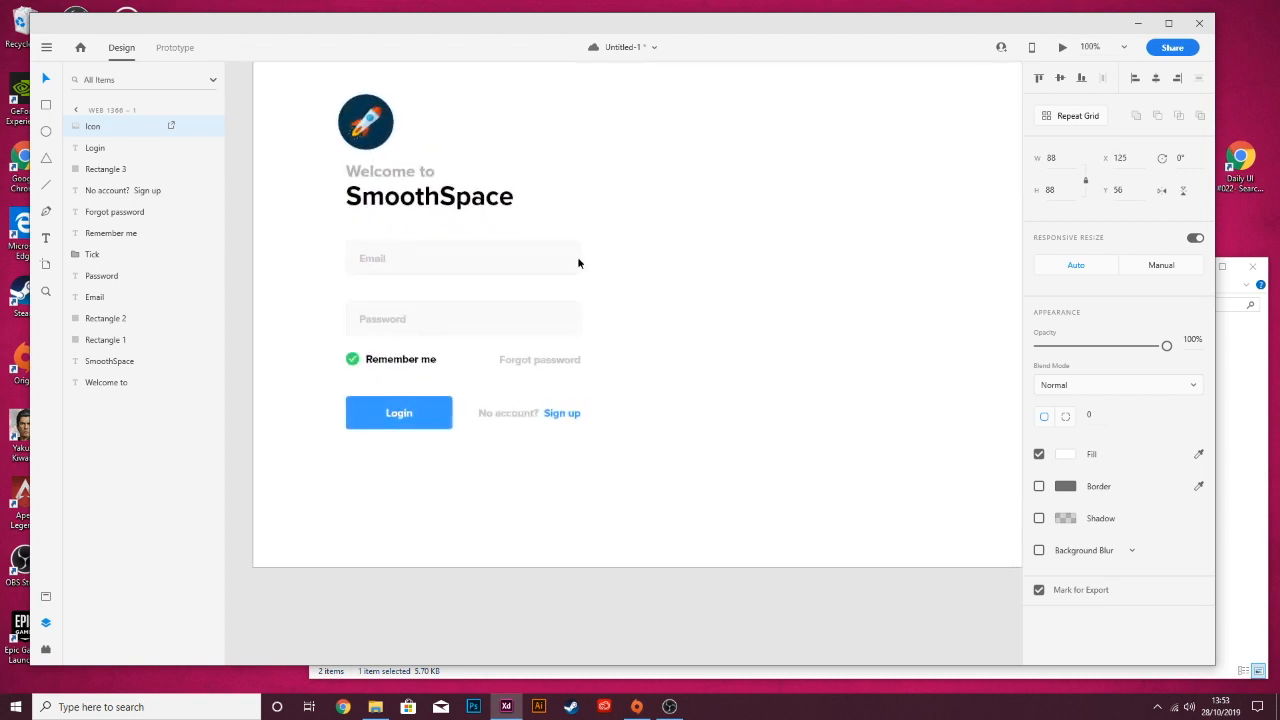
pyautogui.press('alt')
pyautogui.moveTo(395, 150)
pyautogui.mouseDown()
pyautogui.moveTo(371, 122)
pyautogui.moveTo(378, 135)
pyautogui.mouseUp()
pyautogui.click(422, 128)
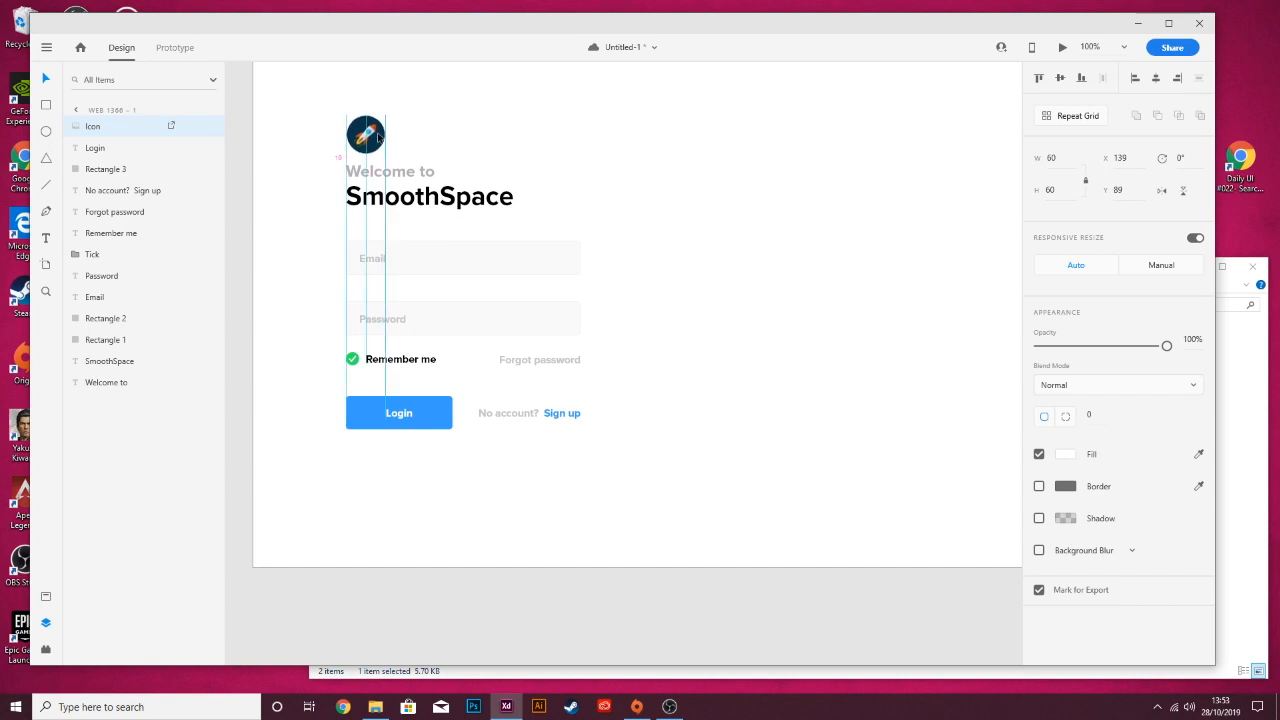
pyautogui.click(484, 121)
# - Check the icon's distances to the artboard edges, and save the document
pyautogui.scroll(2, 602, 240)
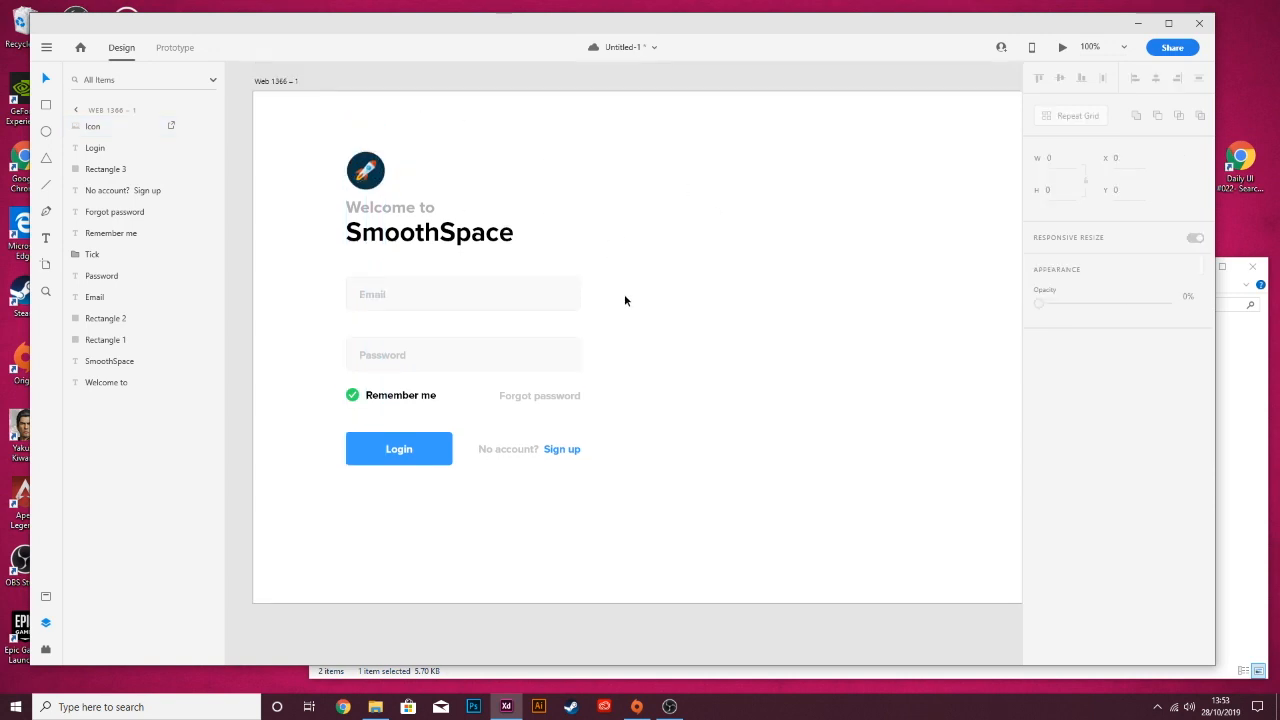
pyautogui.click(366, 203)
pyautogui.press('alt')
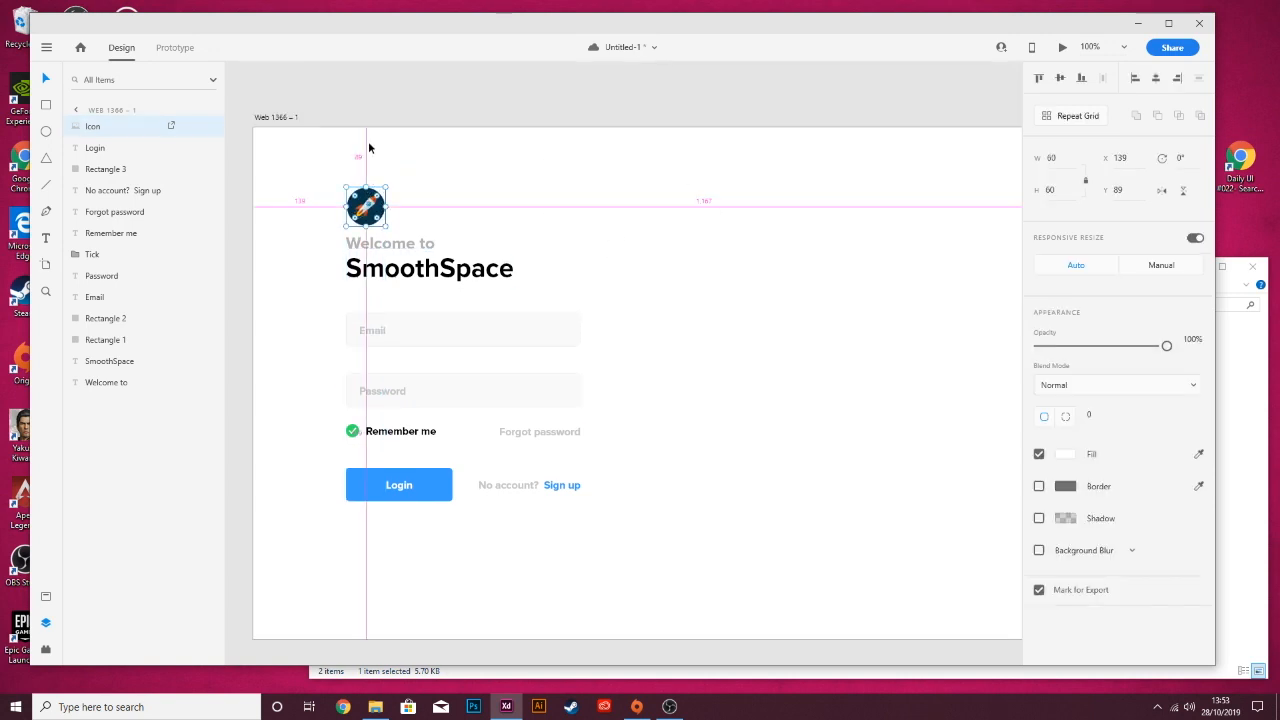
pyautogui.click(402, 494)
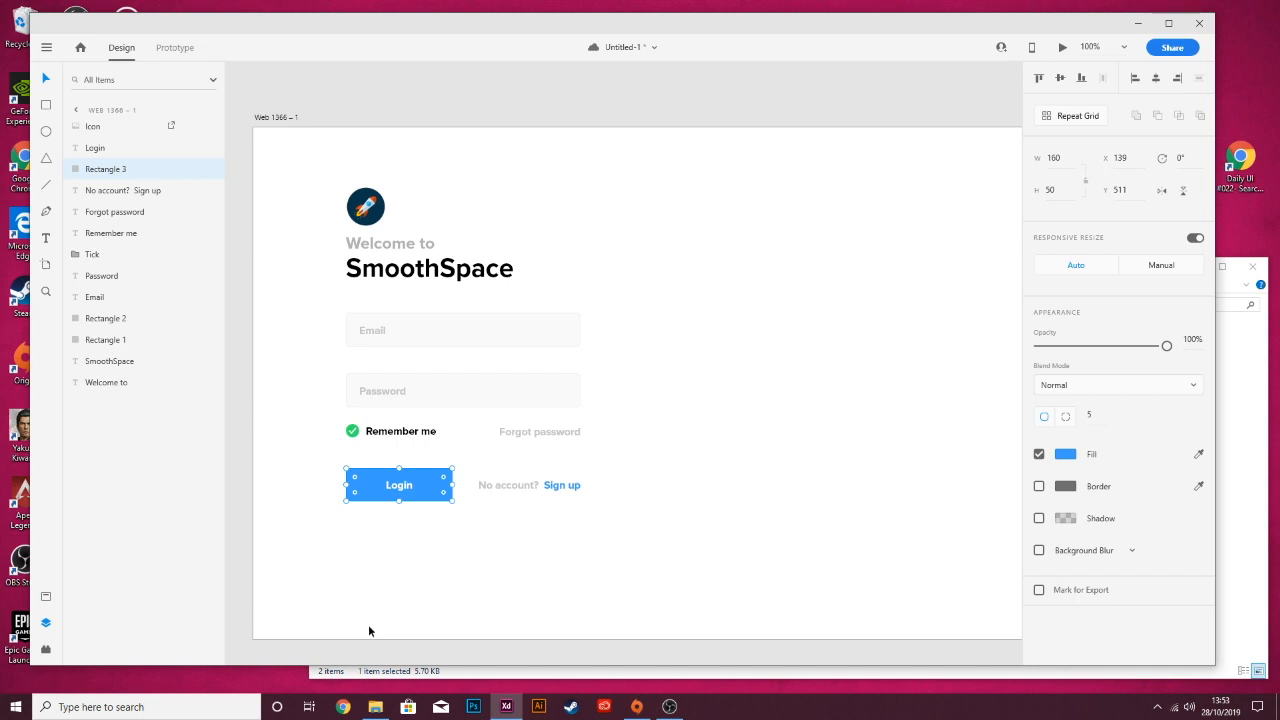
pyautogui.hotkey('ctrl', 's')
pyautogui.click(632, 188)
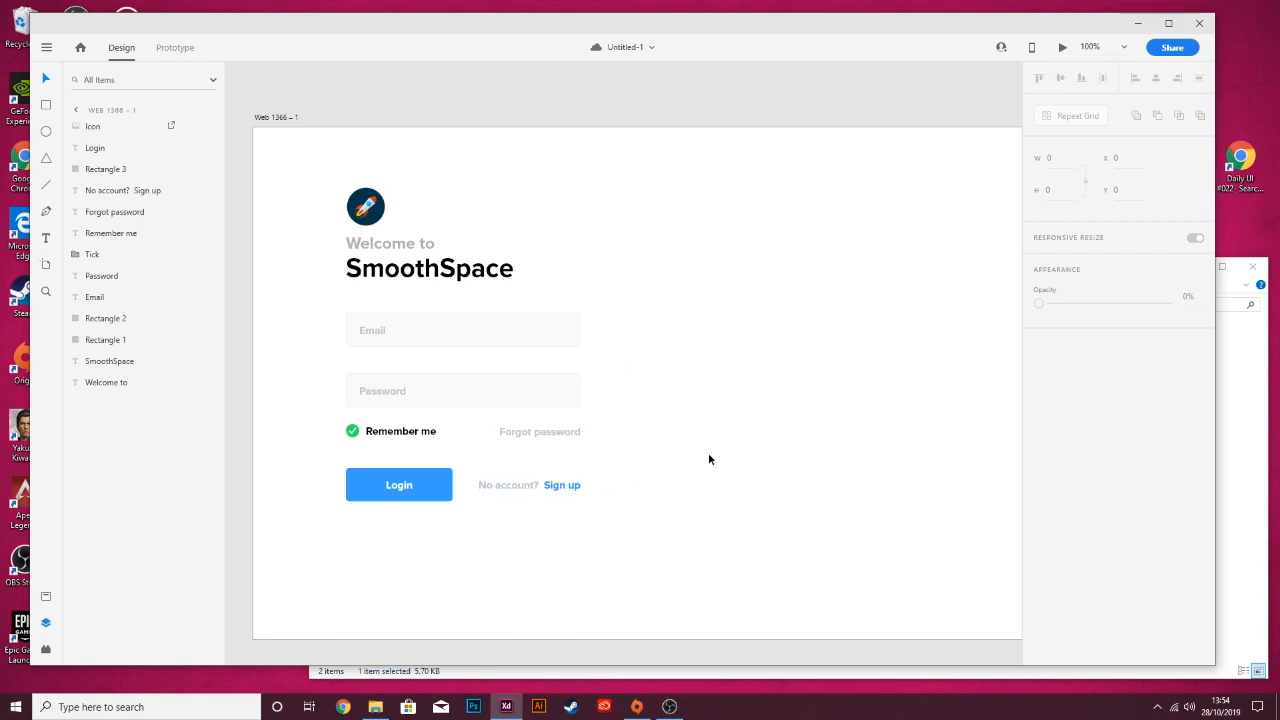
# - Fine-tune the vertical spacing between icon and heading, with the icon at Y 89 and the two heading lines starting at Y 160
pyautogui.hotkey('ctrl', '-')
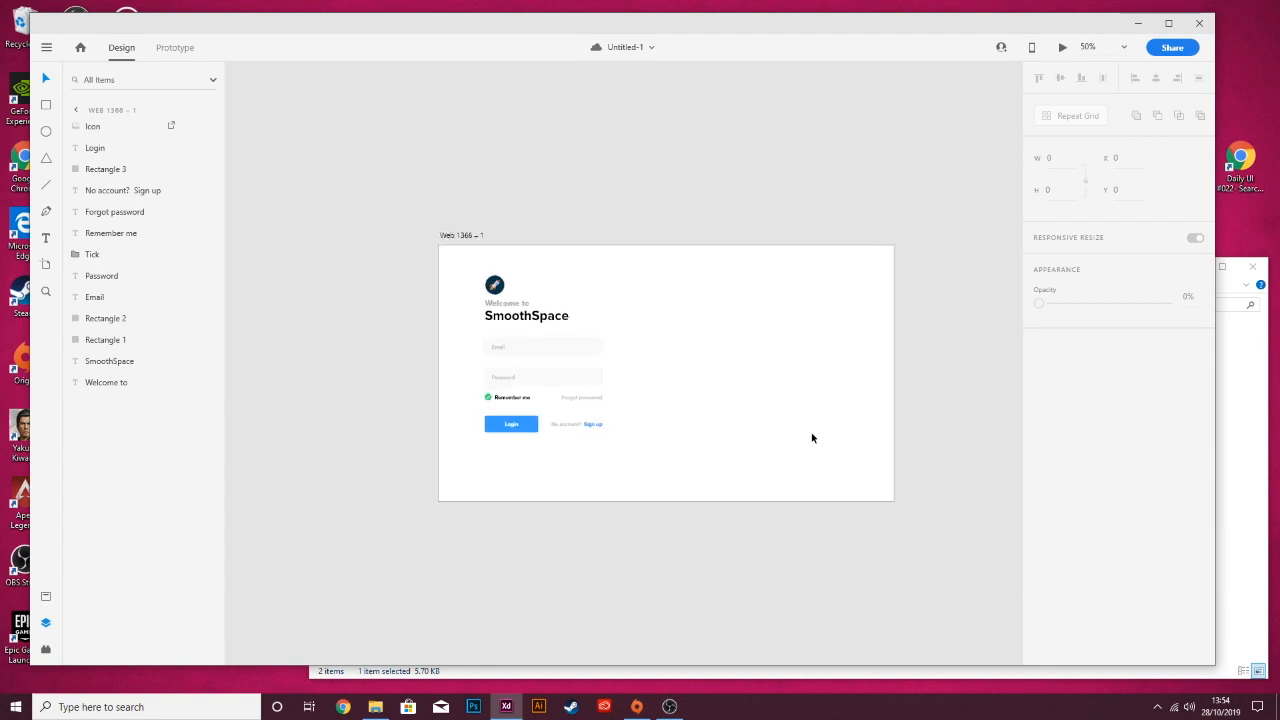
pyautogui.moveTo(725, 342); pyautogui.dragTo(592, 306)
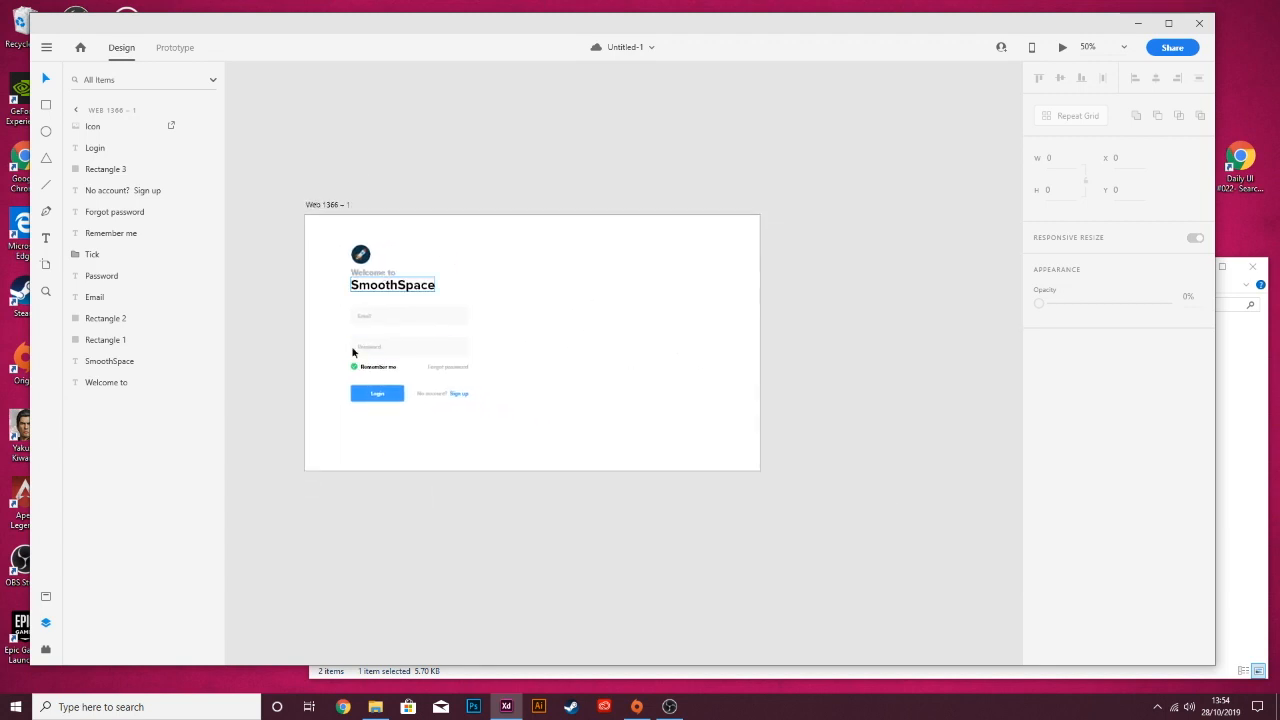
pyautogui.click(388, 397)
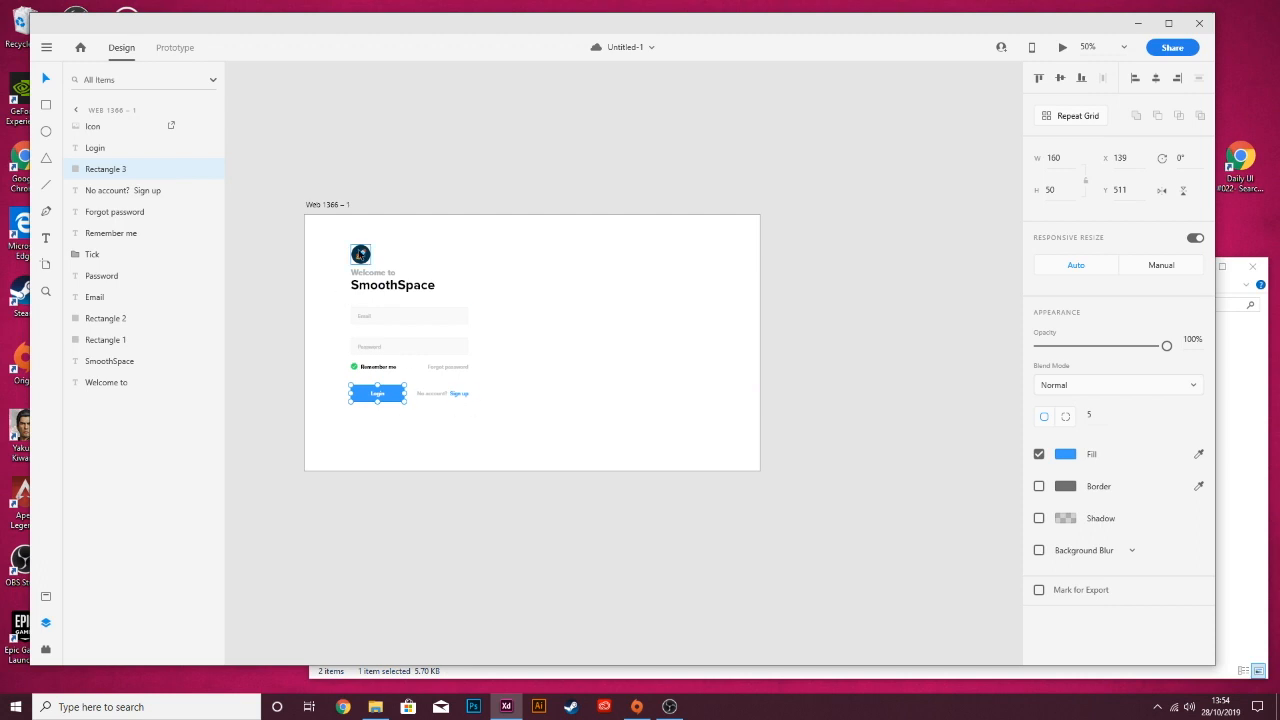
pyautogui.click(360, 254)
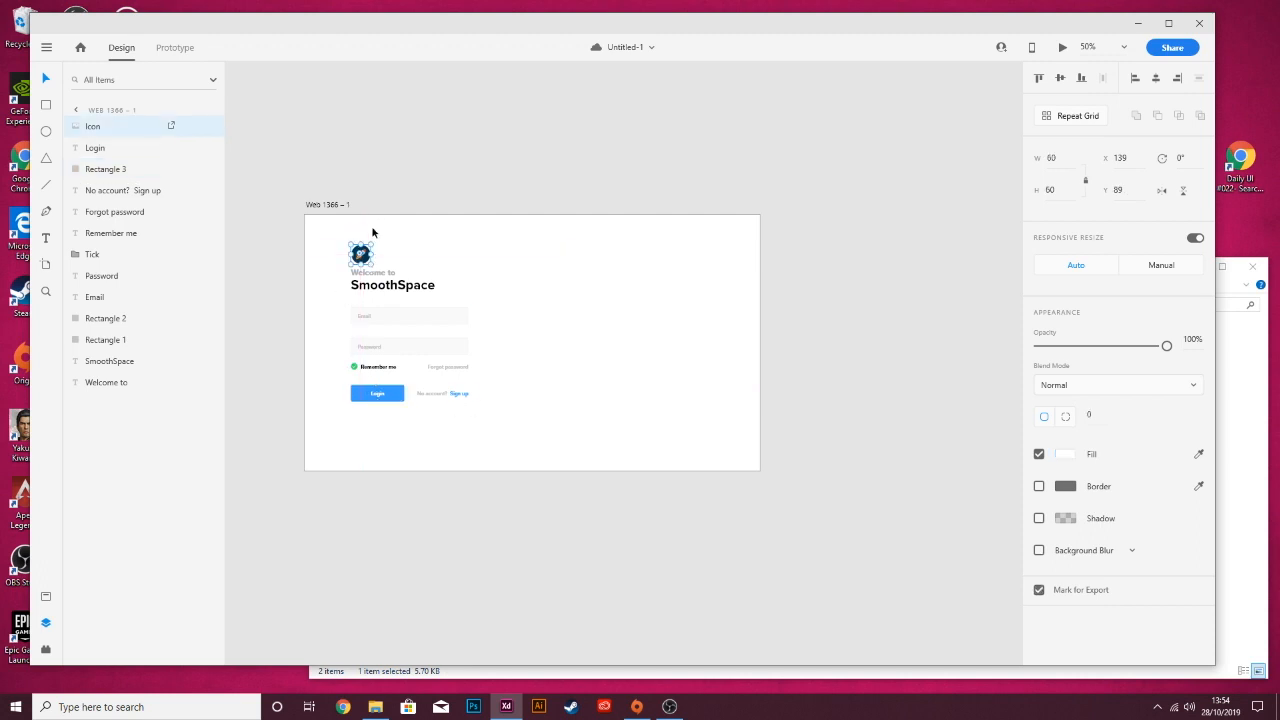
pyautogui.moveTo(364, 253); pyautogui.dragTo(367, 250)
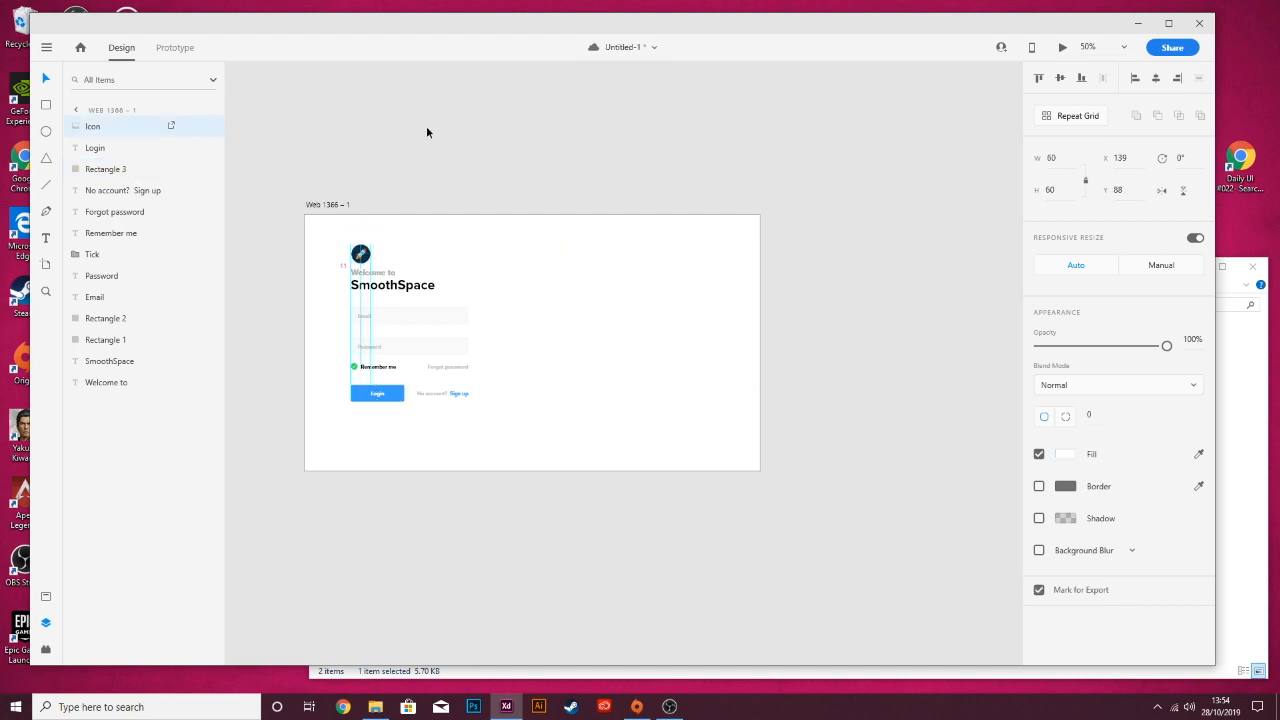
pyautogui.press('Down')
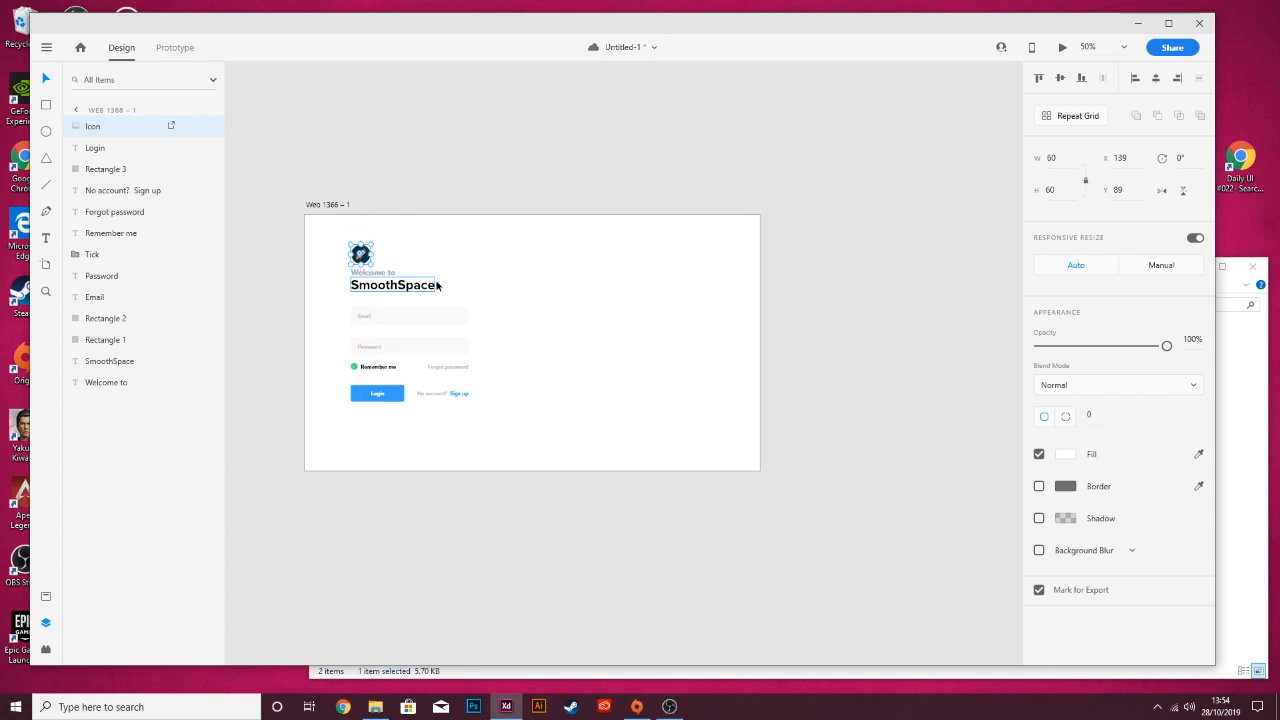
pyautogui.press('Down')
pyautogui.click(383, 273)
pyautogui.keyDown('shift'); pyautogui.click(391, 287); pyautogui.keyUp('shift')
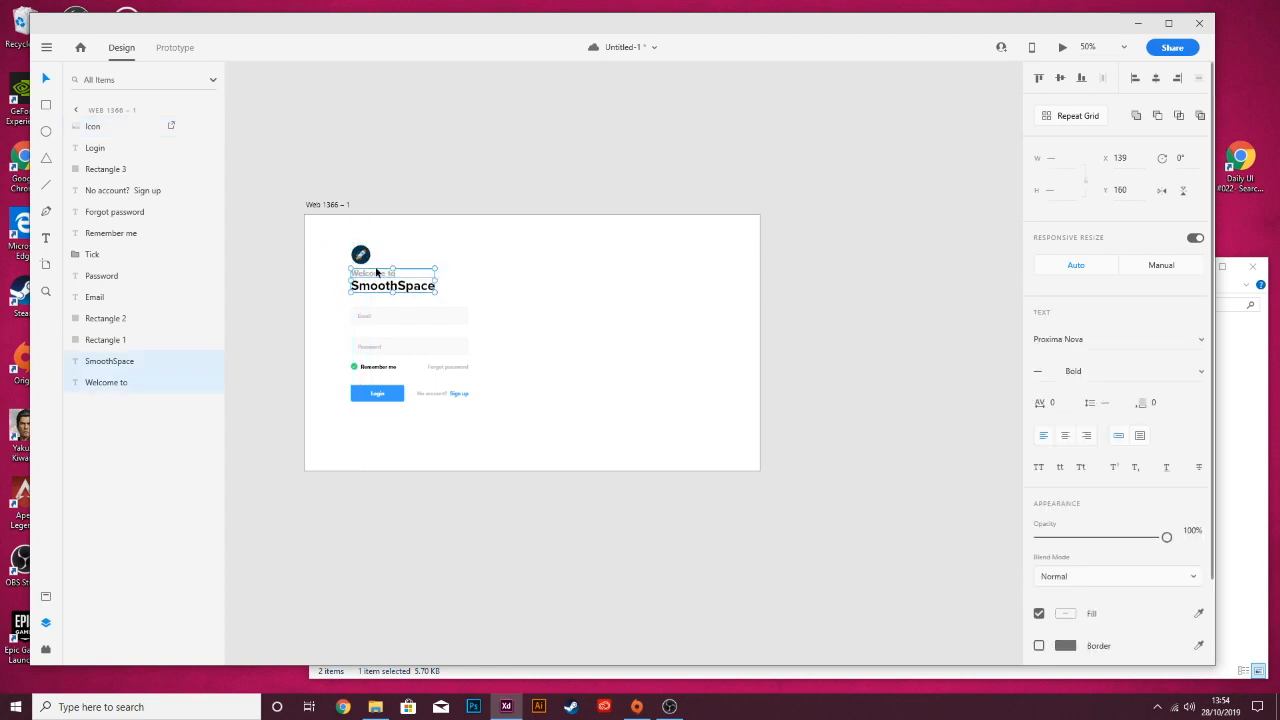
pyautogui.click(465, 240)
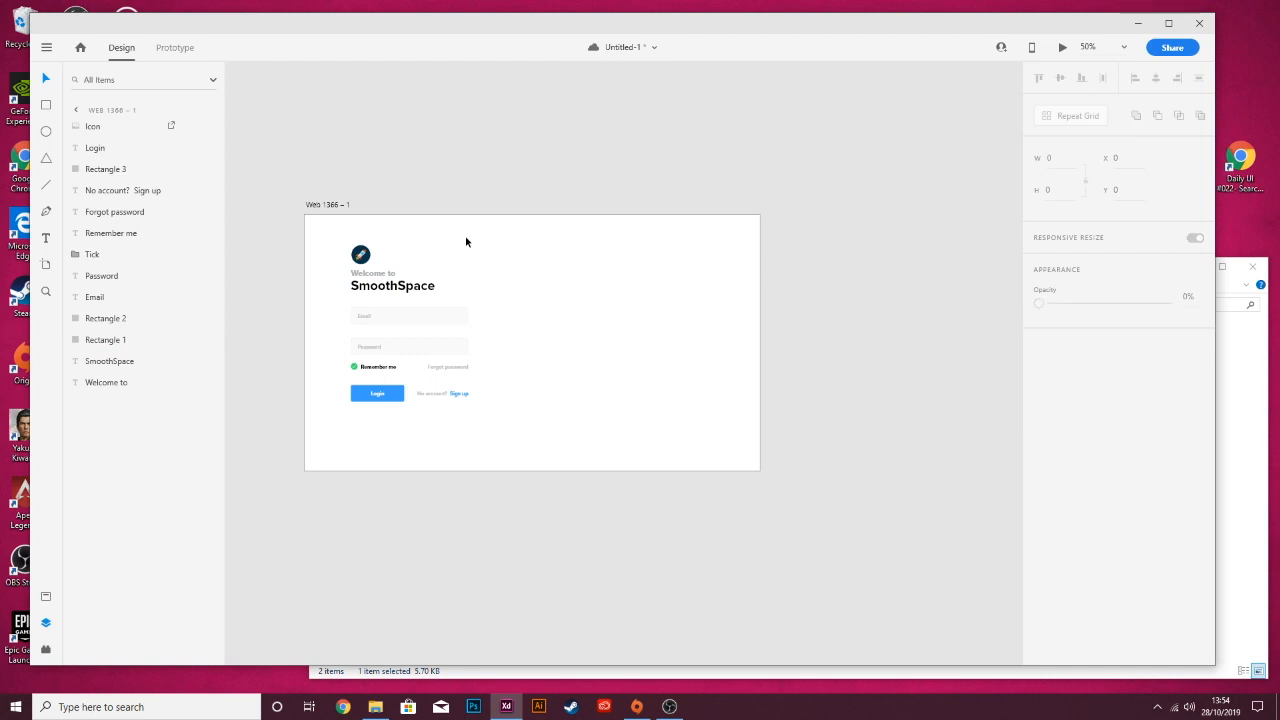
# - Save the document with the adjusted icon and heading
pyautogui.scroll(2, 465, 241)
pyautogui.moveTo(654, 206); pyautogui.dragTo(785, 220)
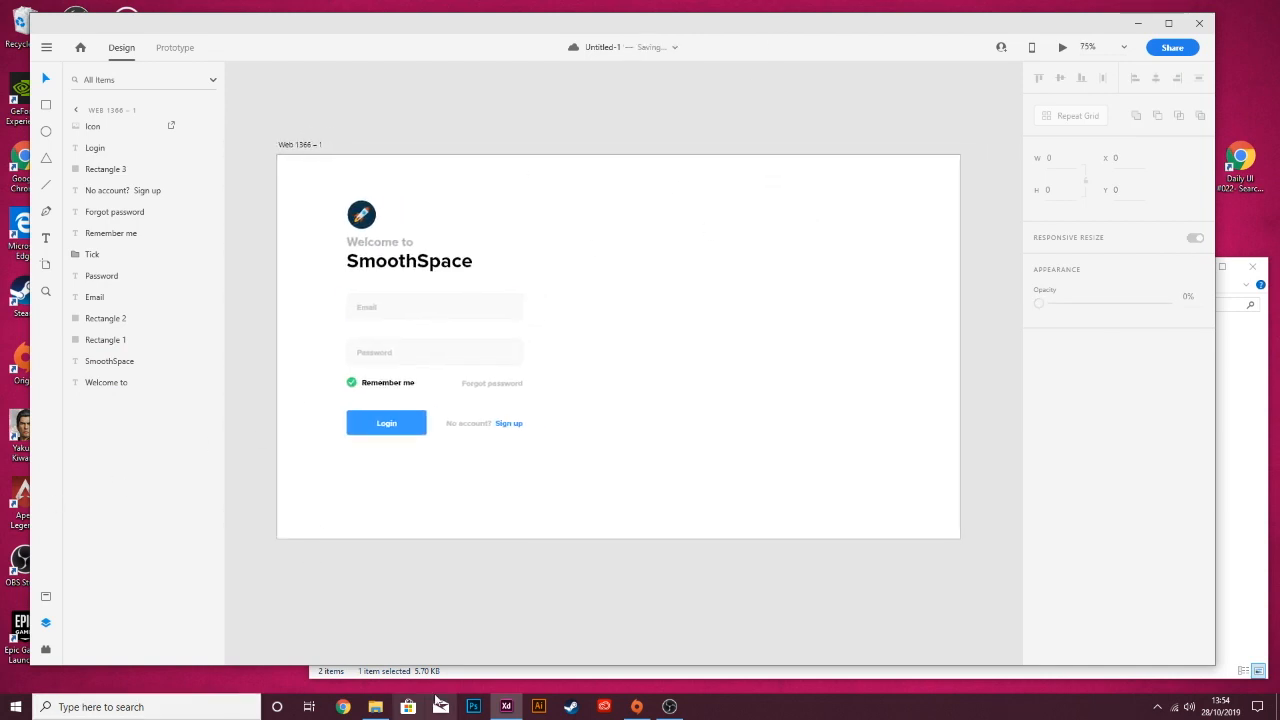
# - Place the BG@2x illustration from the folder on the artboard and move it over the right half beside the login form
pyautogui.click(375, 706)
pyautogui.moveTo(457, 357); pyautogui.dragTo(654, 135)
pyautogui.click(593, 131)
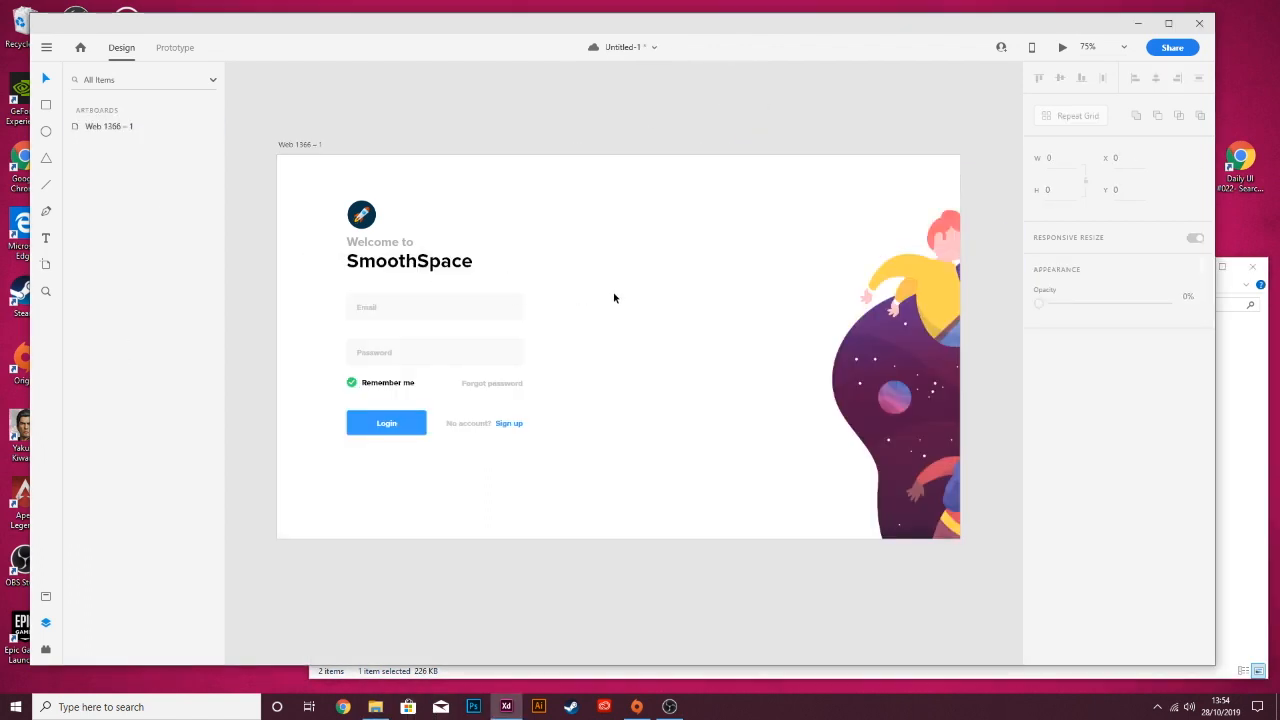
pyautogui.moveTo(941, 286); pyautogui.dragTo(629, 234)
# - Shrink the illustration proportionally to about 847 × 652 so its artwork fits inside the artboard beside the login form
pyautogui.hotkey('ctrl', '-')
pyautogui.hotkey('ctrl', '-')
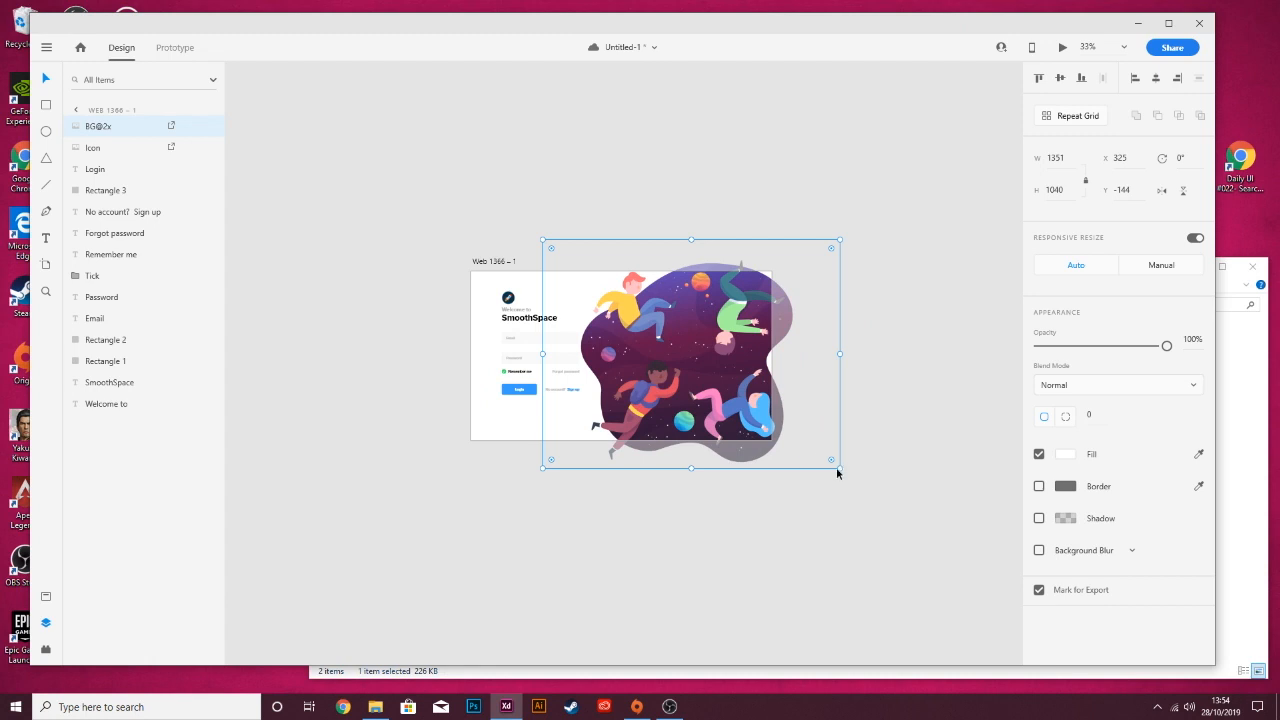
pyautogui.moveTo(840, 469); pyautogui.dragTo(774, 434)
pyautogui.click(862, 390)
pyautogui.hotkey('ctrl', '+')
pyautogui.hotkey('ctrl', '+')
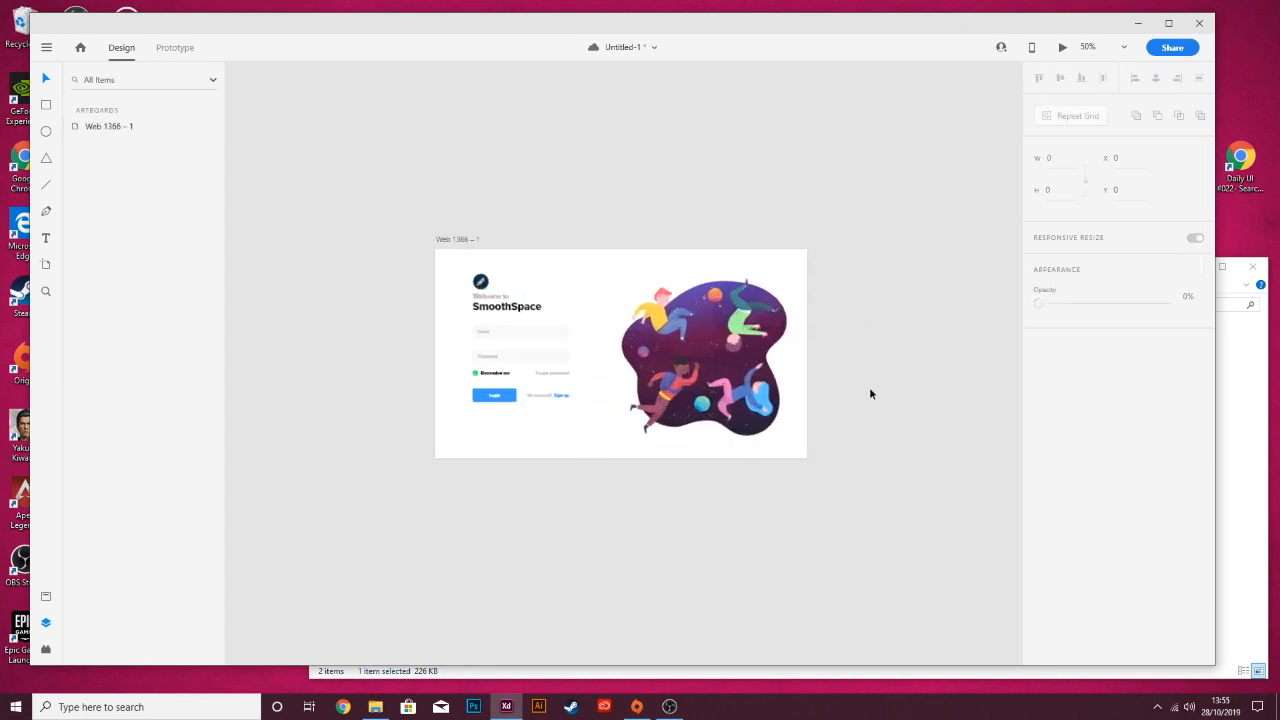
pyautogui.click(735, 335)
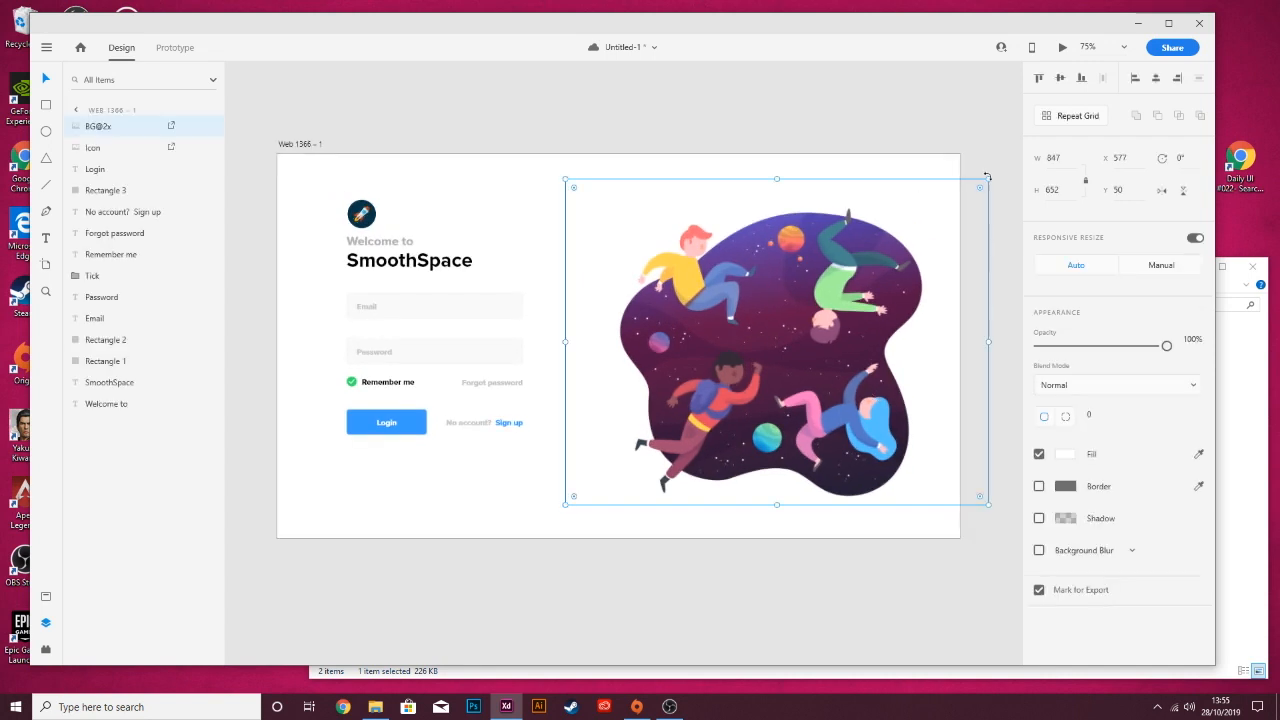
# - Enlarge the illustration and position it so it bleeds past the artboard's top, right and bottom edges
pyautogui.moveTo(988, 180); pyautogui.dragTo(869, 166)
pyautogui.moveTo(490, 440); pyautogui.dragTo(573, 428)
pyautogui.click(573, 620)
pyautogui.hotkey('ctrl', '-')
pyautogui.hotkey('ctrl', '-')
pyautogui.click(680, 330)
pyautogui.moveTo(543, 175); pyautogui.dragTo(588, 212)
pyautogui.click(650, 495)
pyautogui.hotkey('ctrl', '+')
pyautogui.hotkey('ctrl', '+')
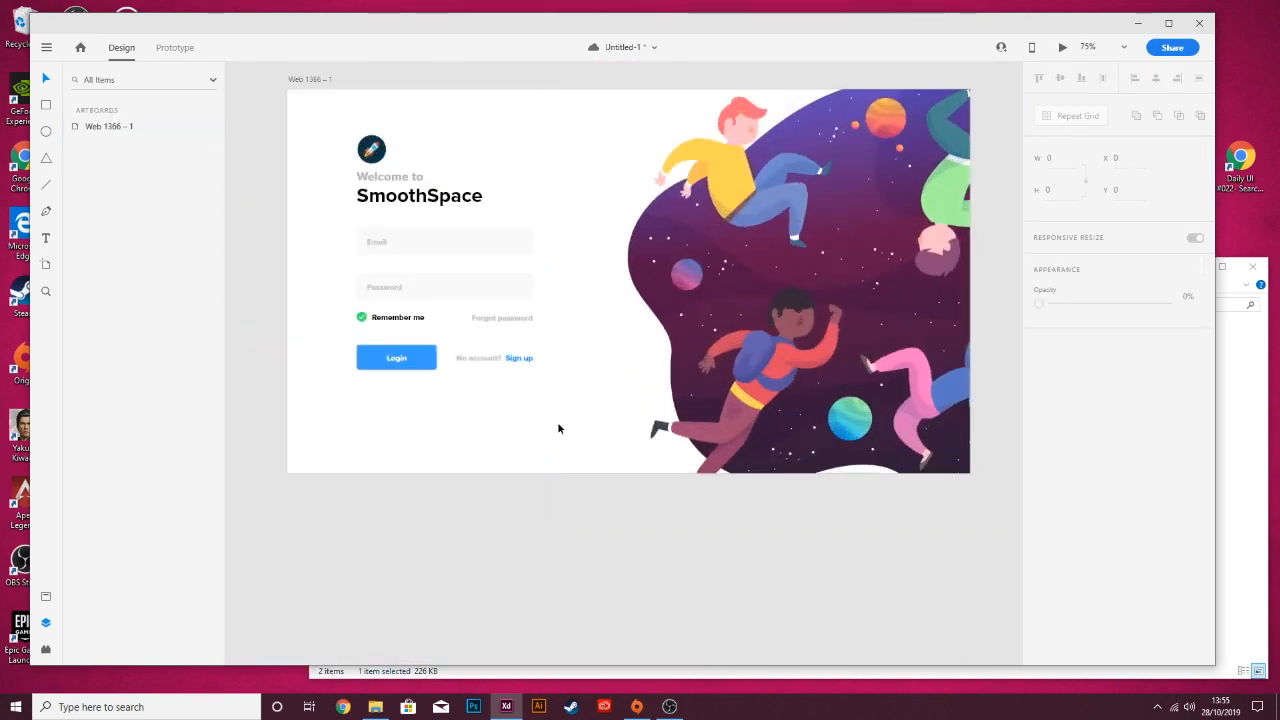
# - Fine-tune the illustration's size and position so its curved edge sits closer to the login form and fills slightly over half the artboard
pyautogui.click(557, 421)
pyautogui.click(808, 540)
pyautogui.click(543, 521)
pyautogui.moveTo(681, 443)
pyautogui.mouseDown()
pyautogui.moveTo(646, 434)
pyautogui.moveTo(703, 451)
pyautogui.mouseUp()
pyautogui.moveTo(564, 531); pyautogui.dragTo(554, 539)
pyautogui.moveTo(713, 394); pyautogui.dragTo(673, 386)
pyautogui.moveTo(514, 531); pyautogui.dragTo(440, 537)
pyautogui.click(767, 574)
pyautogui.moveTo(690, 430)
pyautogui.mouseDown()
pyautogui.moveTo(703, 420)
pyautogui.moveTo(712, 442)
pyautogui.mouseUp()
pyautogui.click(731, 597)
pyautogui.moveTo(769, 386); pyautogui.dragTo(722, 373)
pyautogui.click(613, 517)
pyautogui.click(324, 507)
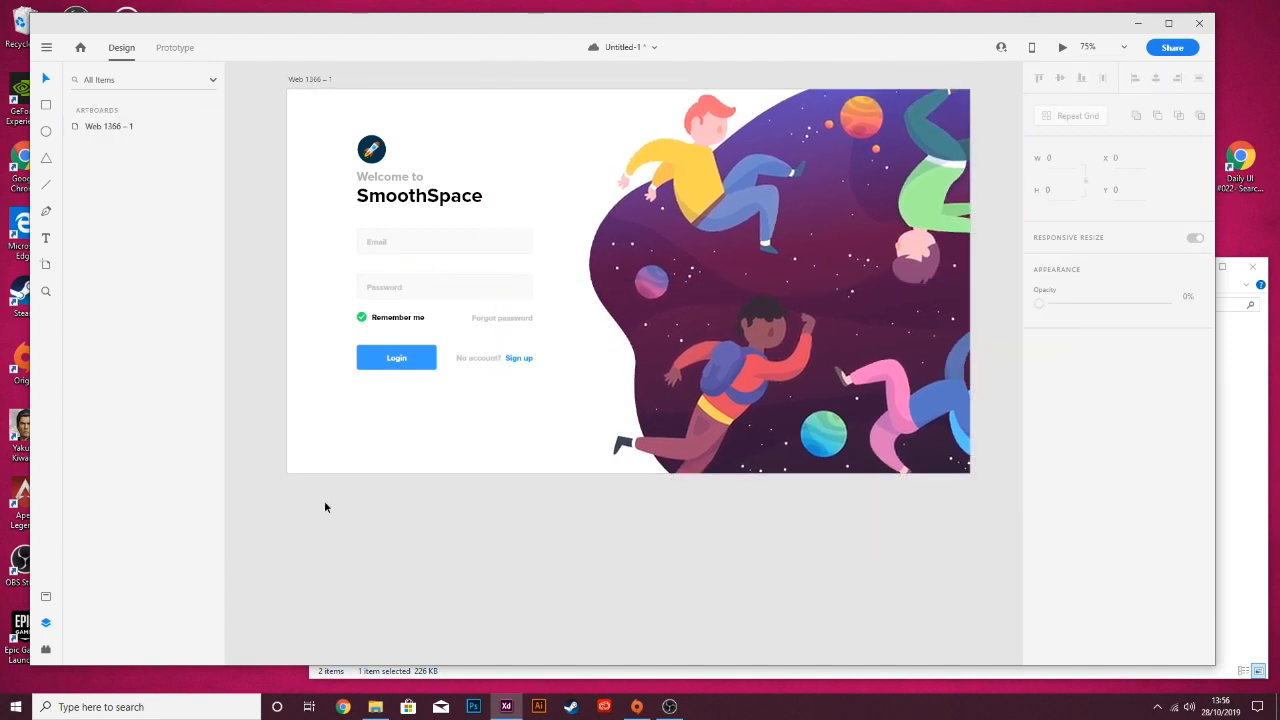
# - Draw a shallow curved path about 303 px wide and 31 px high beneath the SmoothSpace heading with the Pen tool
pyautogui.scroll(1, 452, 455)
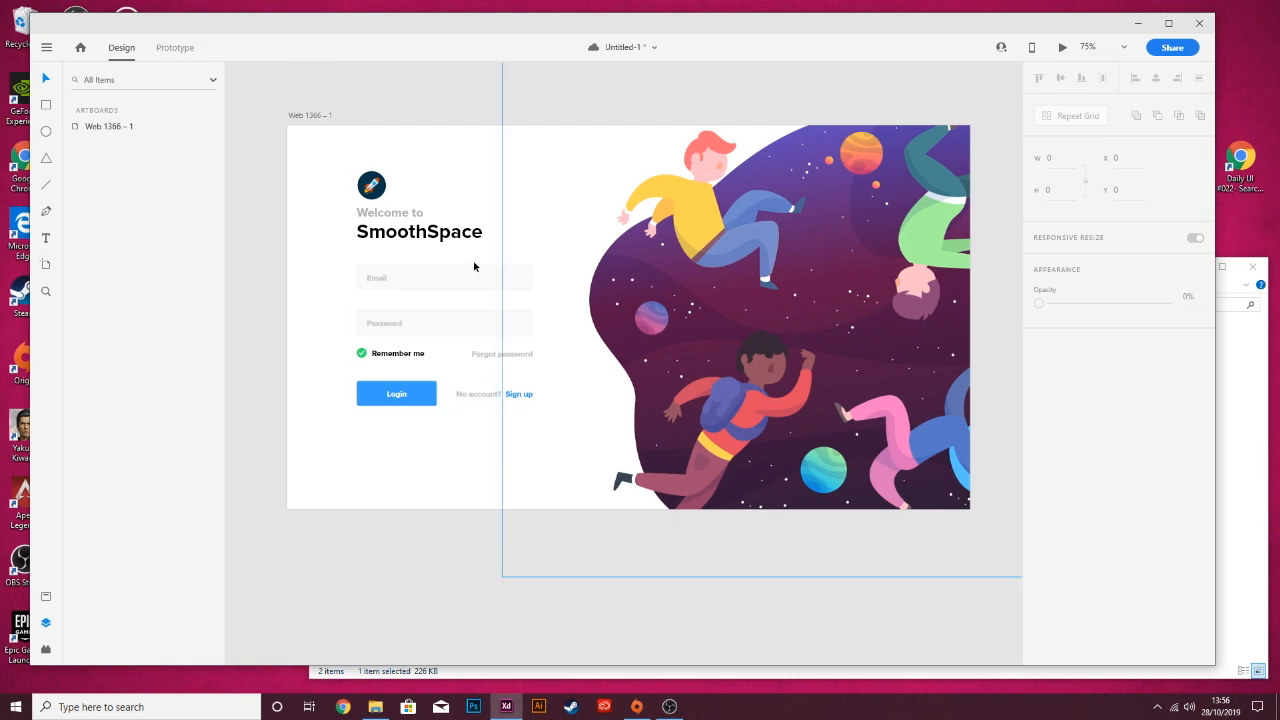
pyautogui.click(46, 211)
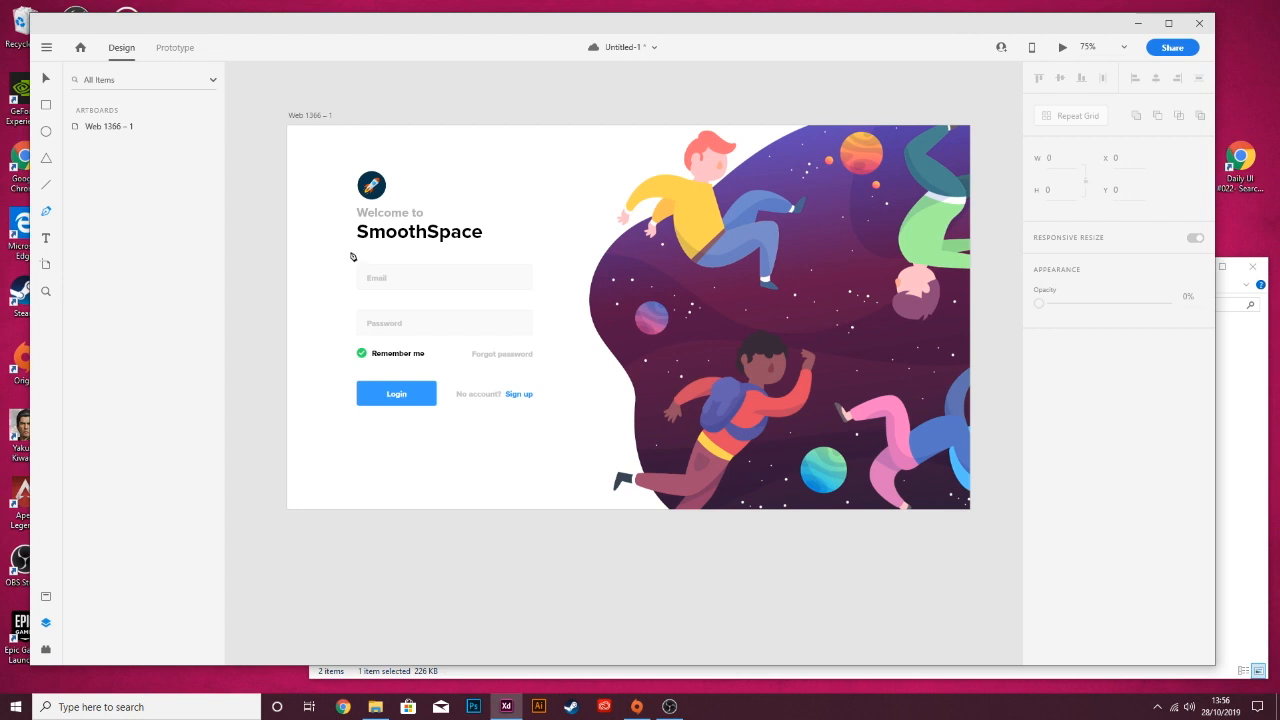
pyautogui.click(350, 257)
pyautogui.moveTo(500, 237); pyautogui.dragTo(567, 244)
pyautogui.click(46, 82)
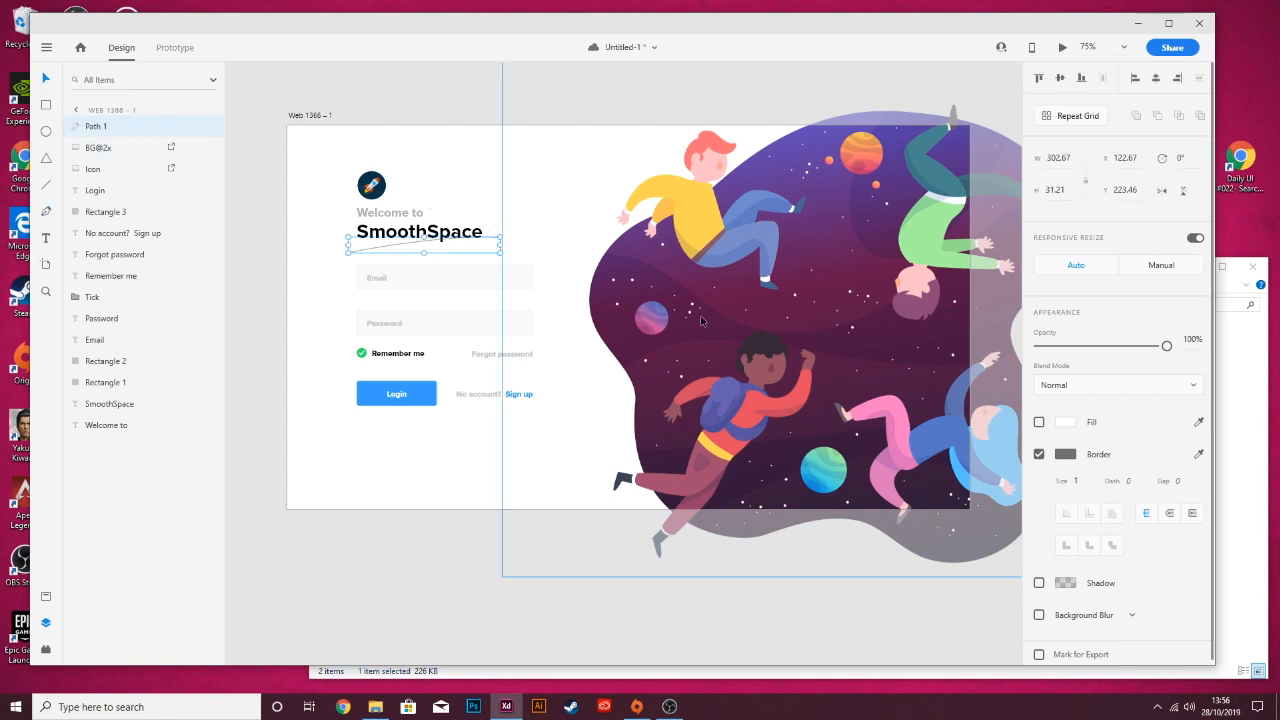
# - Style the underline path with a black border of size 3 and round caps
pyautogui.click(1080, 482)
pyautogui.write('3')
pyautogui.click(1167, 512)
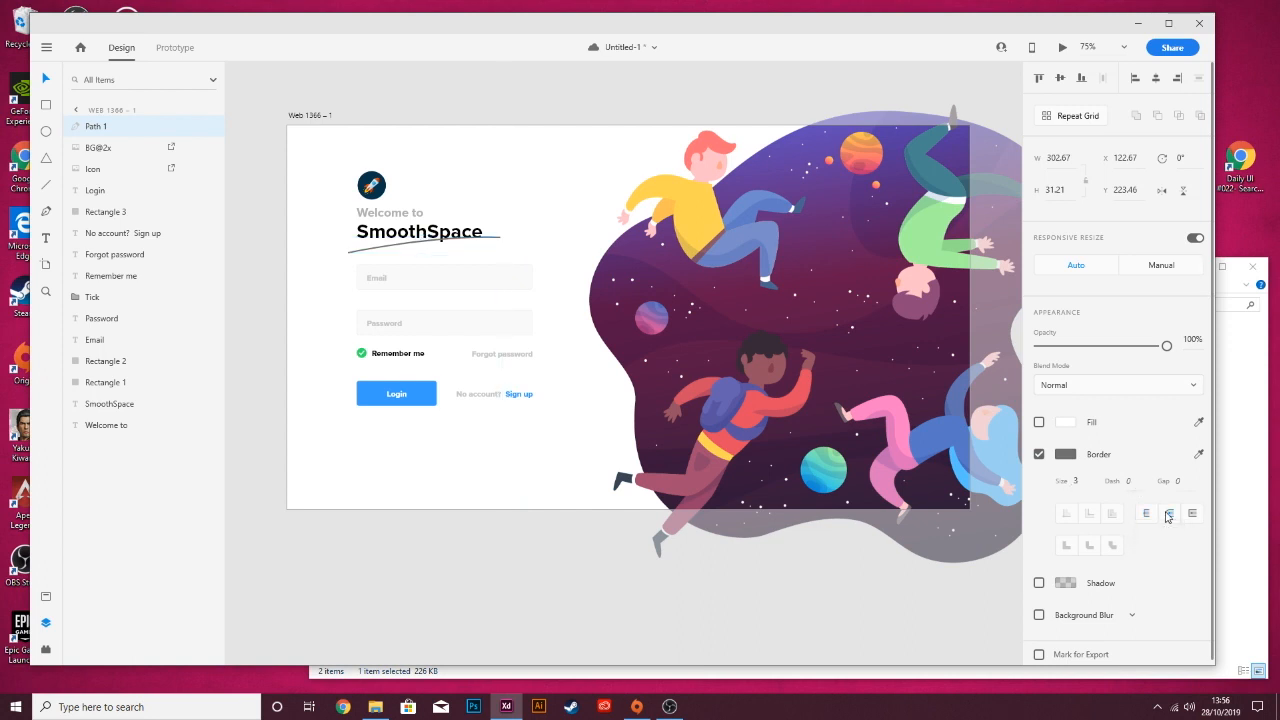
pyautogui.click(1071, 457)
pyautogui.moveTo(922, 468); pyautogui.dragTo(717, 515)
pyautogui.click(377, 418)
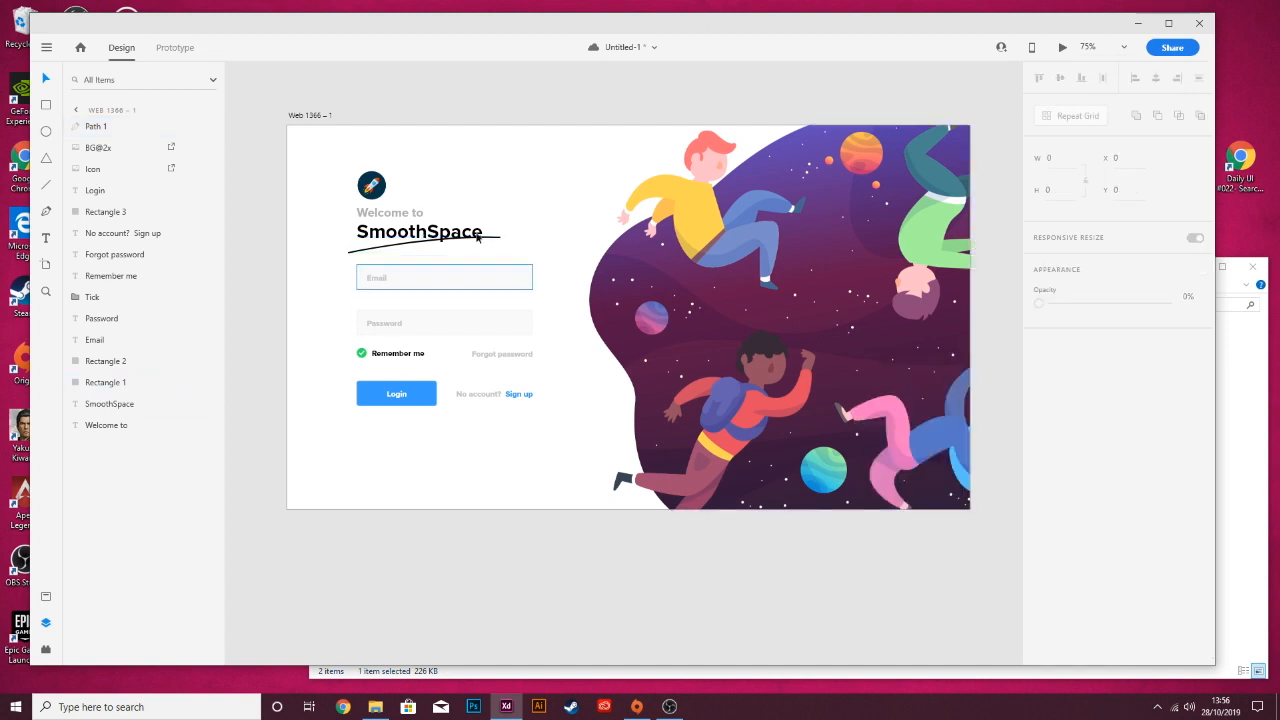
# - Move the underline to X 127.67, Y 233.46 below the heading, and shift its left anchor to X 117.33, Y 249.33
pyautogui.moveTo(498, 238); pyautogui.dragTo(501, 243)
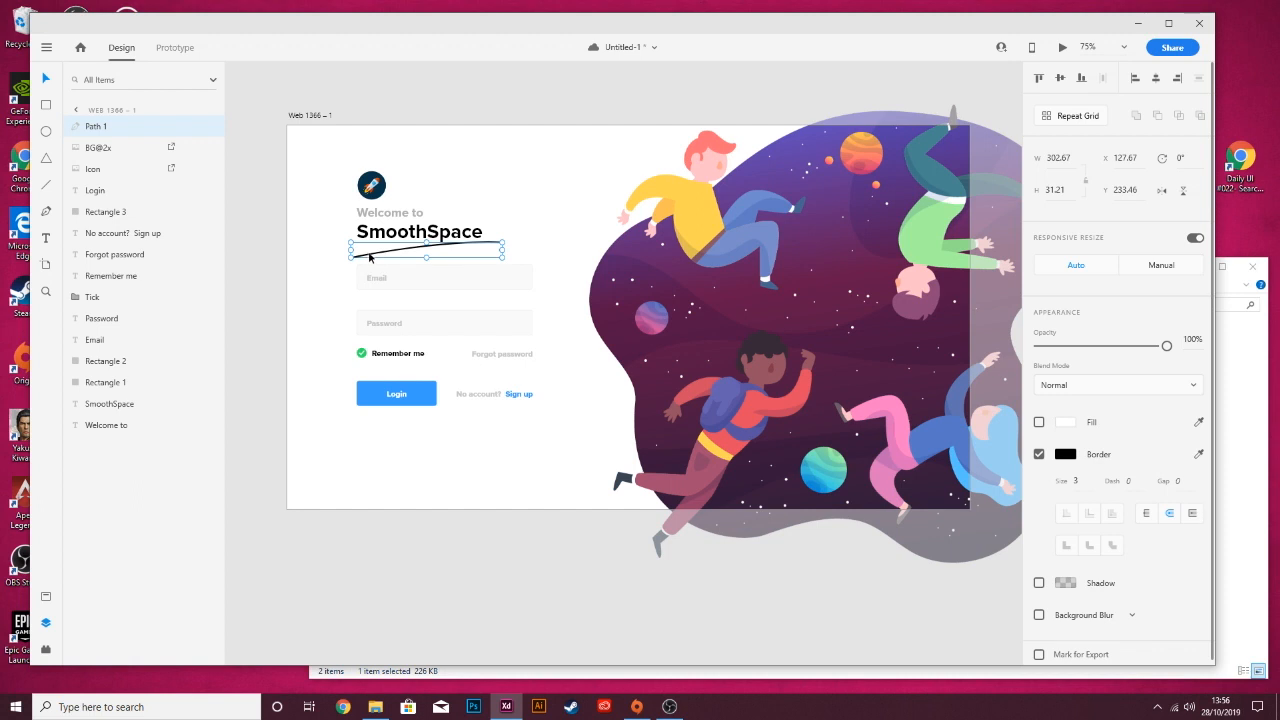
pyautogui.doubleClick(355, 259)
pyautogui.moveTo(351, 259); pyautogui.dragTo(346, 253)
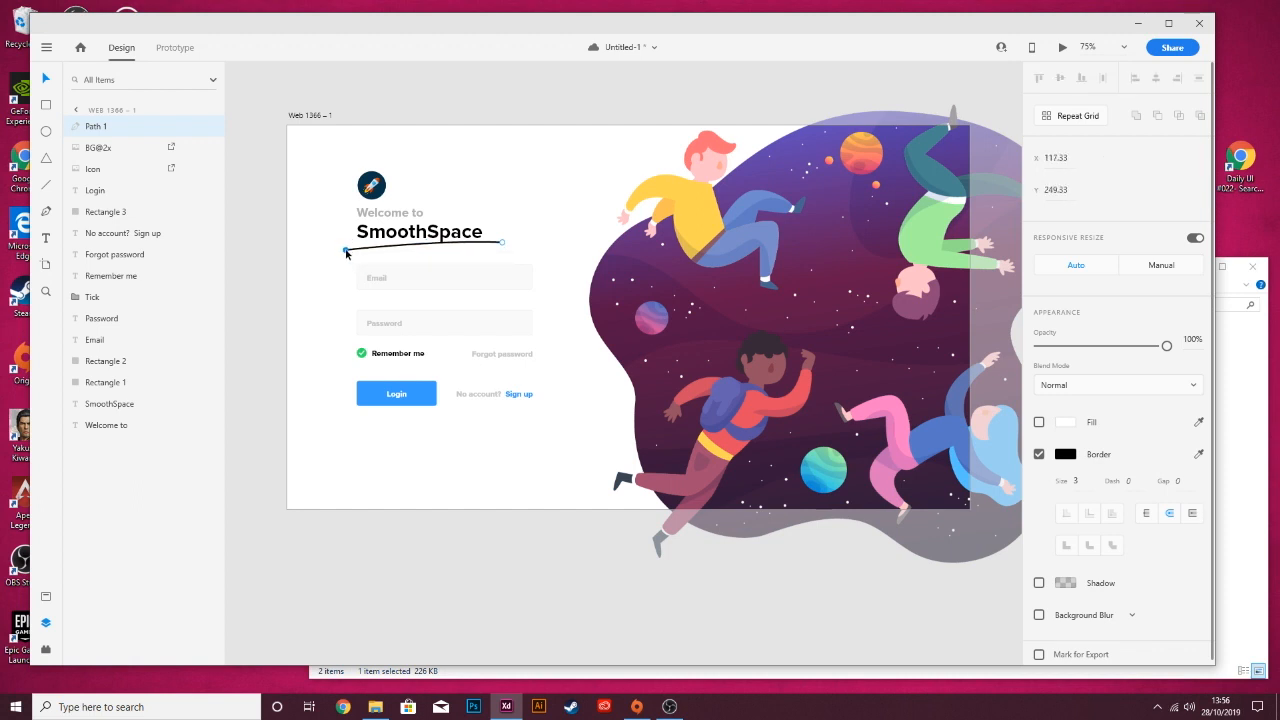
pyautogui.click(434, 109)
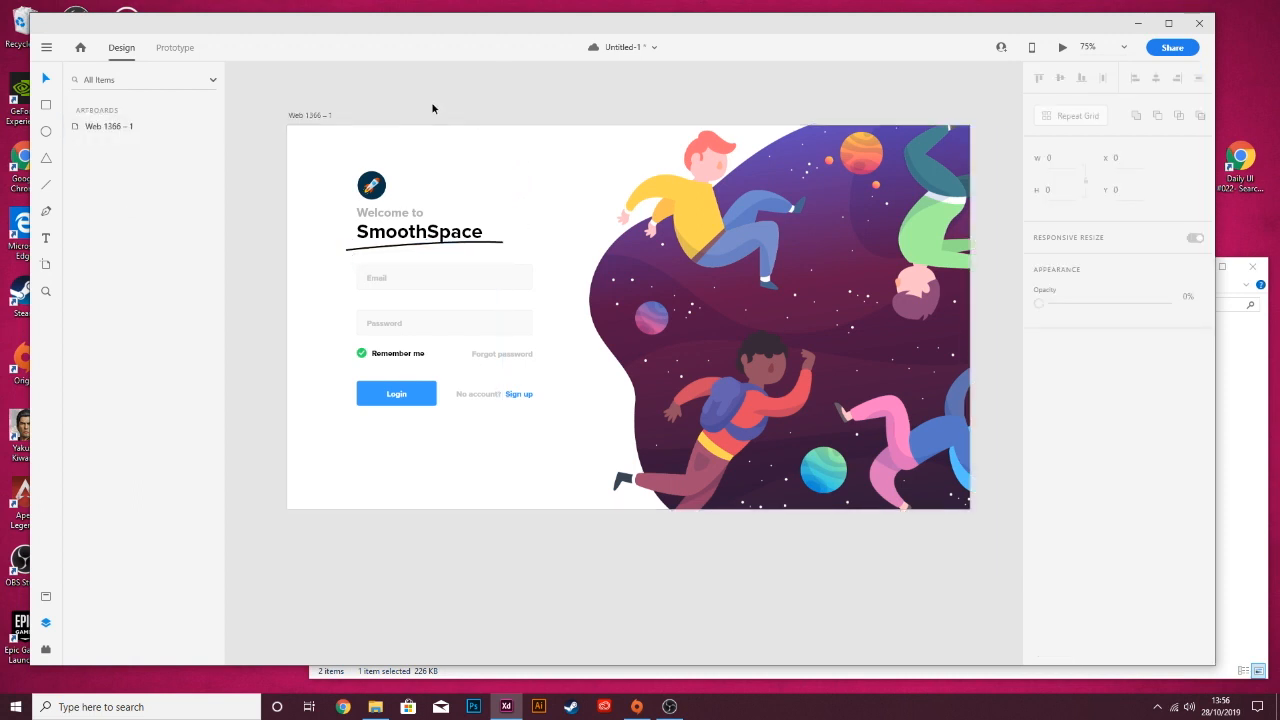
pyautogui.click(417, 468)
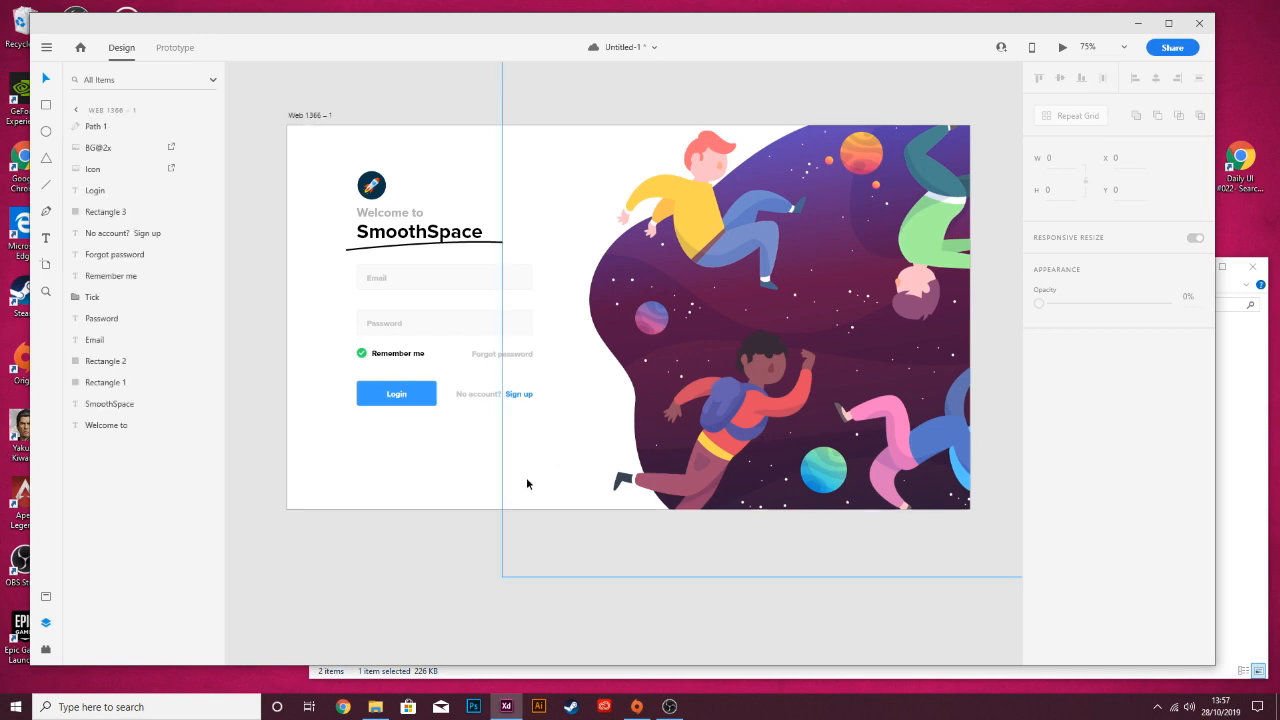
pyautogui.moveTo(448, 168); pyautogui.dragTo(402, 174)
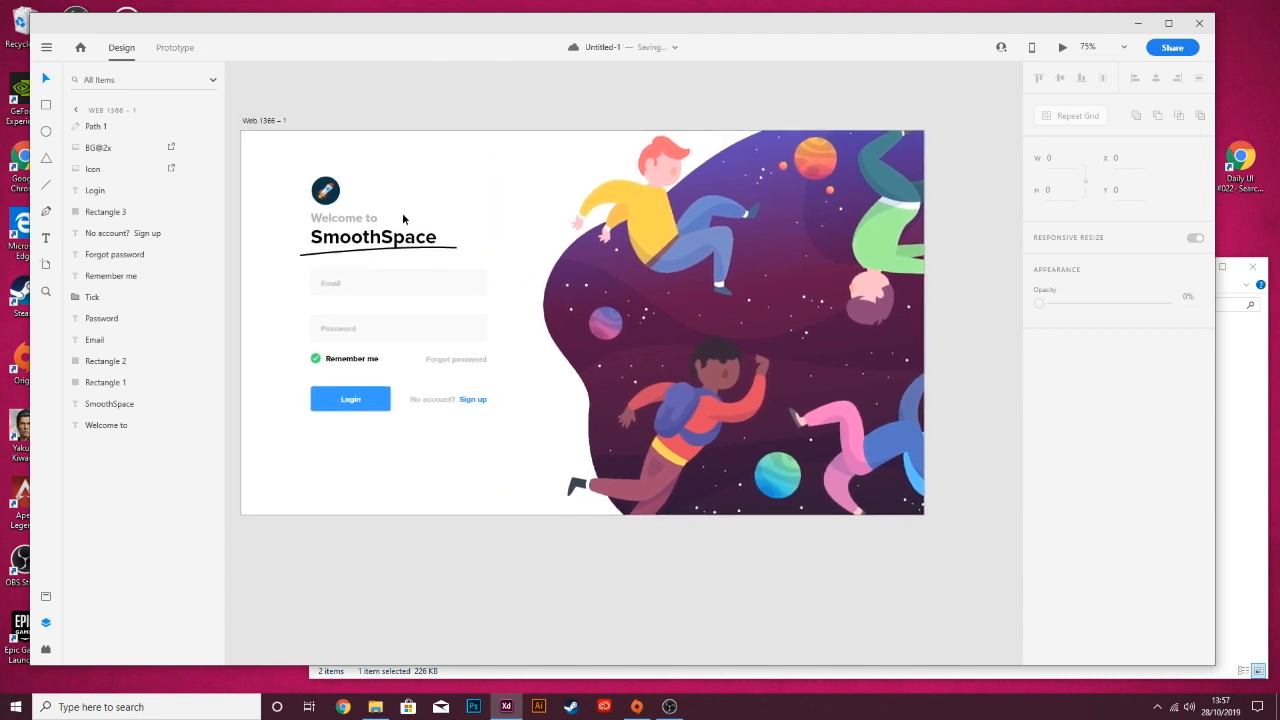
# - Shift the underline's left anchor to X 126, Y 247.33, shorten its right end to the heading's width, and save the document
pyautogui.hotkey('ctrl', '-')
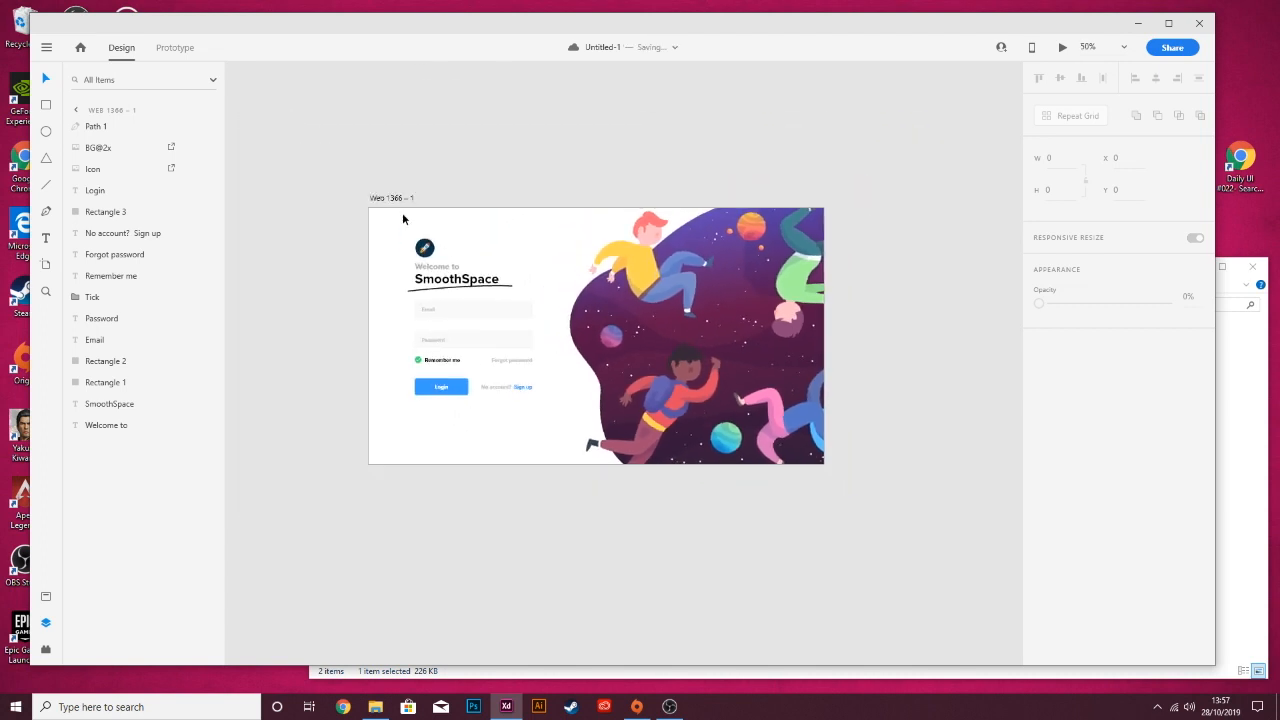
pyautogui.hotkey('ctrl', '+')
pyautogui.hotkey('ctrl', '+')
pyautogui.hotkey('ctrl', '+')
pyautogui.moveTo(533, 264); pyautogui.dragTo(993, 333)
pyautogui.doubleClick(521, 210)
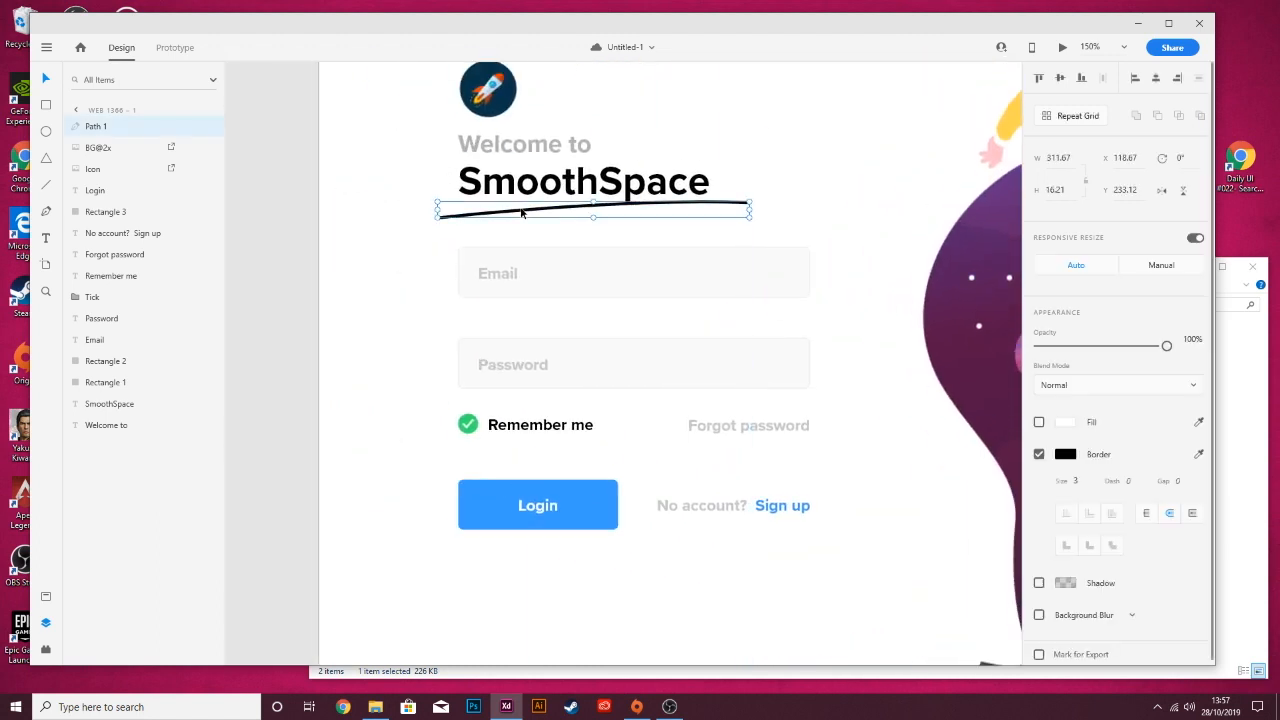
pyautogui.moveTo(438, 218)
pyautogui.mouseDown()
pyautogui.moveTo(467, 211)
pyautogui.moveTo(446, 219)
pyautogui.mouseUp()
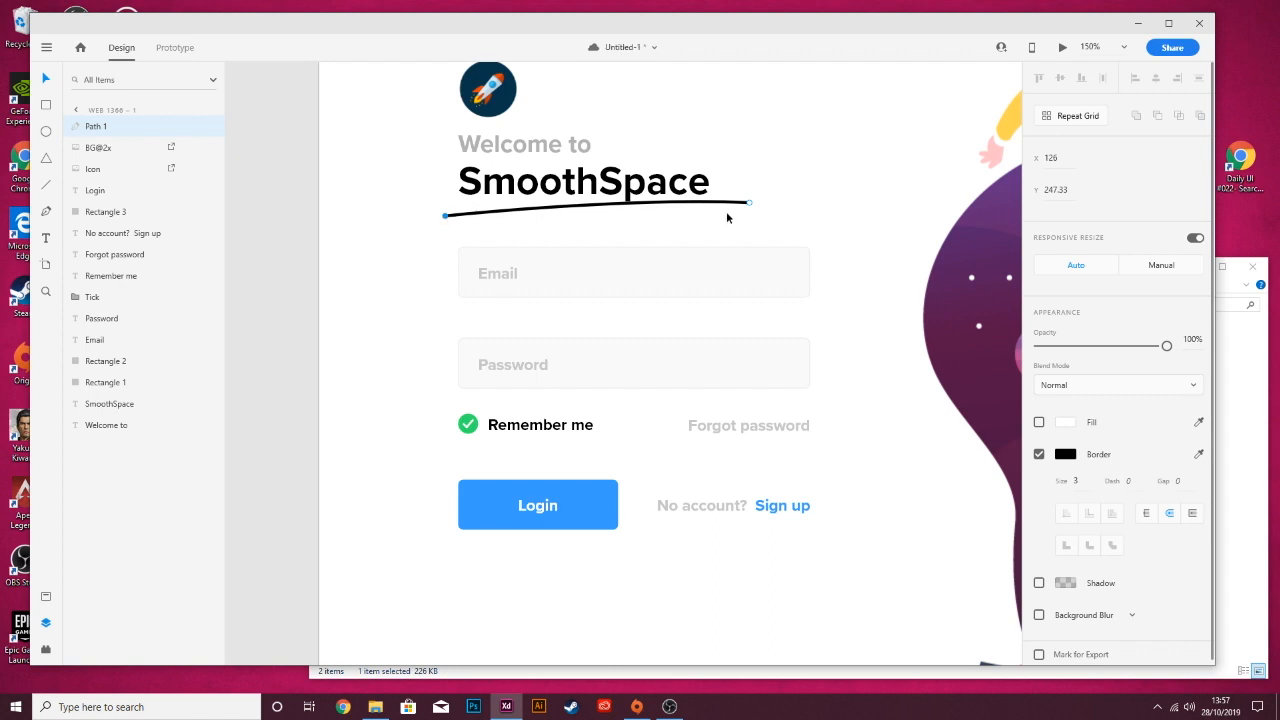
pyautogui.moveTo(751, 205); pyautogui.dragTo(713, 204)
pyautogui.click(791, 201)
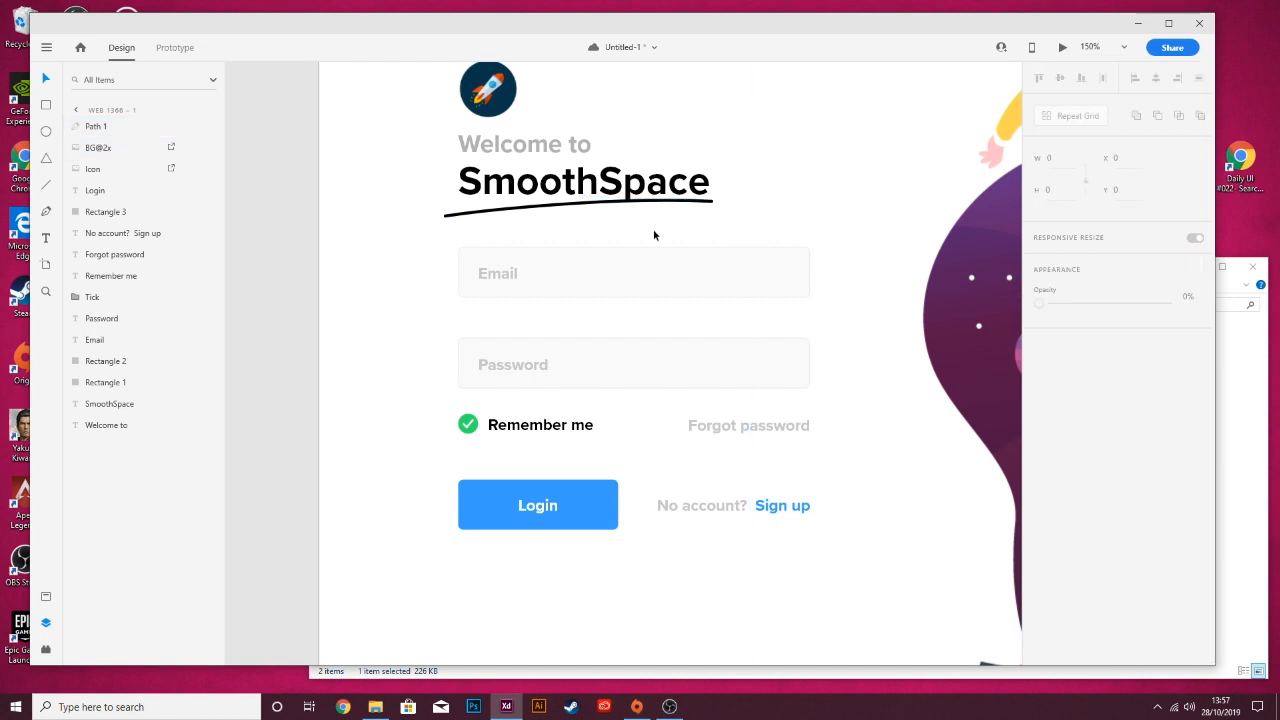
pyautogui.hotkey('ctrl', '-')
pyautogui.hotkey('ctrl', '-')
pyautogui.hotkey('ctrl', '-')
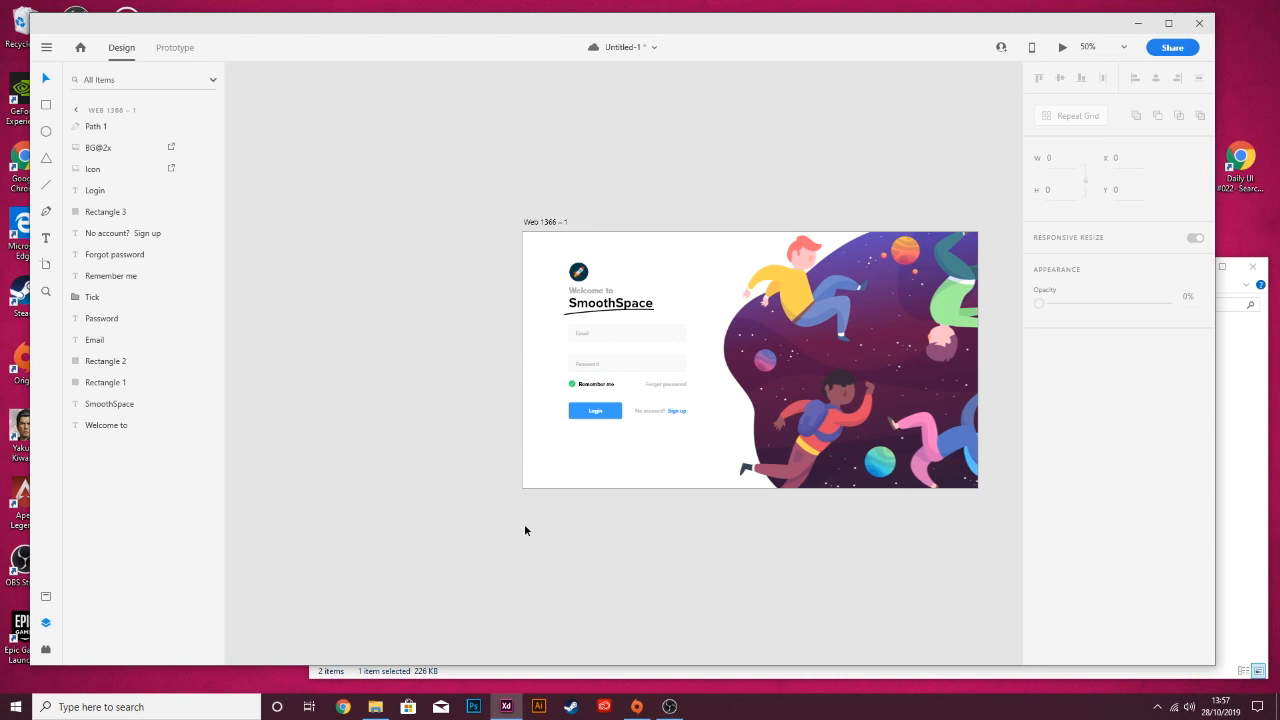
pyautogui.hotkey('ctrl', 's')
# - Extend the underline's right end past the heading and slightly downward, and bend its curve with the handle at X 295.33, Y 224
pyautogui.hotkey('ctrl', '+')
pyautogui.hotkey('ctrl', '+')
pyautogui.hotkey('ctrl', '+')
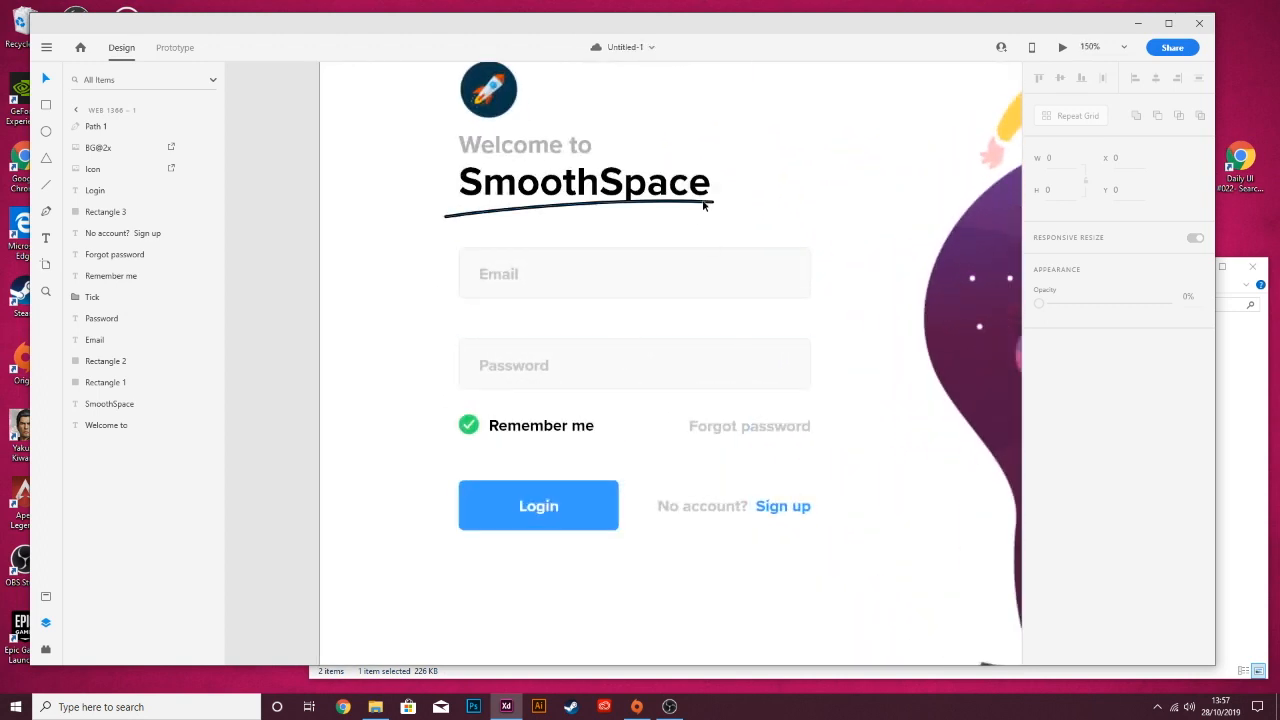
pyautogui.moveTo(714, 202); pyautogui.dragTo(753, 213)
pyautogui.moveTo(621, 207); pyautogui.dragTo(616, 197)
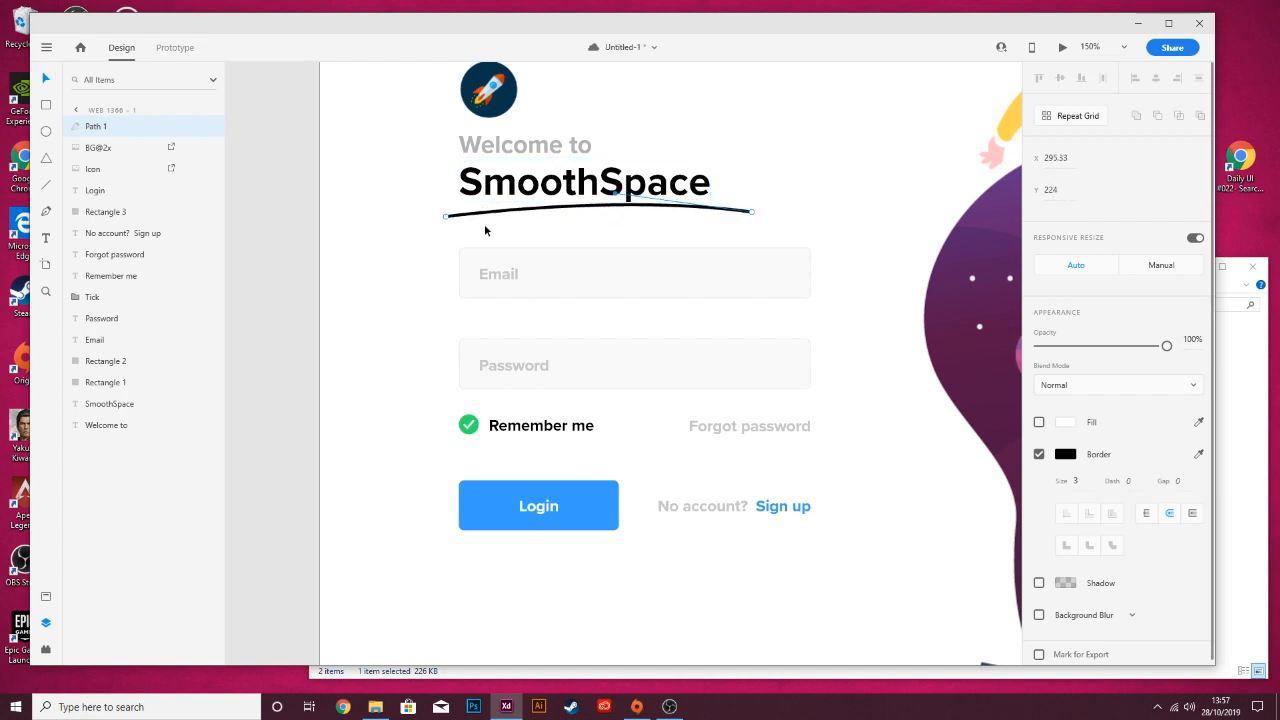
pyautogui.click(383, 237)
pyautogui.moveTo(607, 376); pyautogui.dragTo(472, 402)
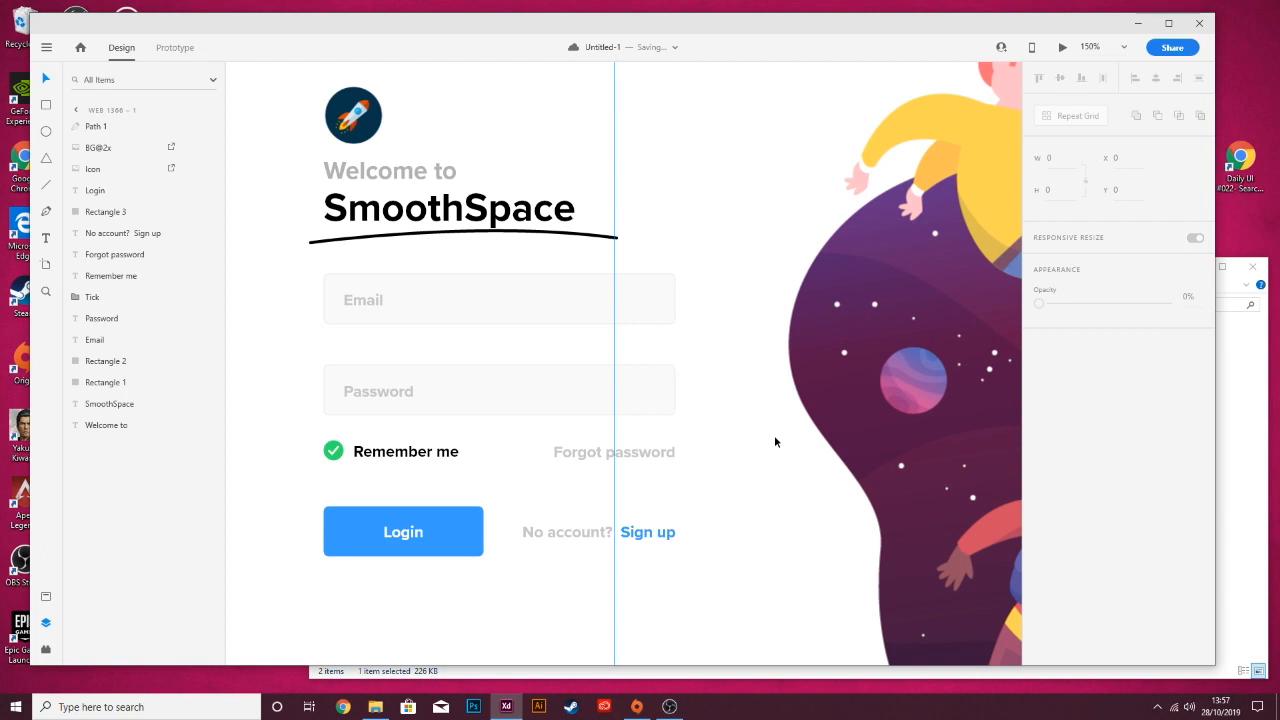
# - Group each input box and the button with its label, naming the groups Email_textarea, Password_textarea and Login_btn
pyautogui.hotkey('ctrl', '-')
pyautogui.hotkey('ctrl', '-')
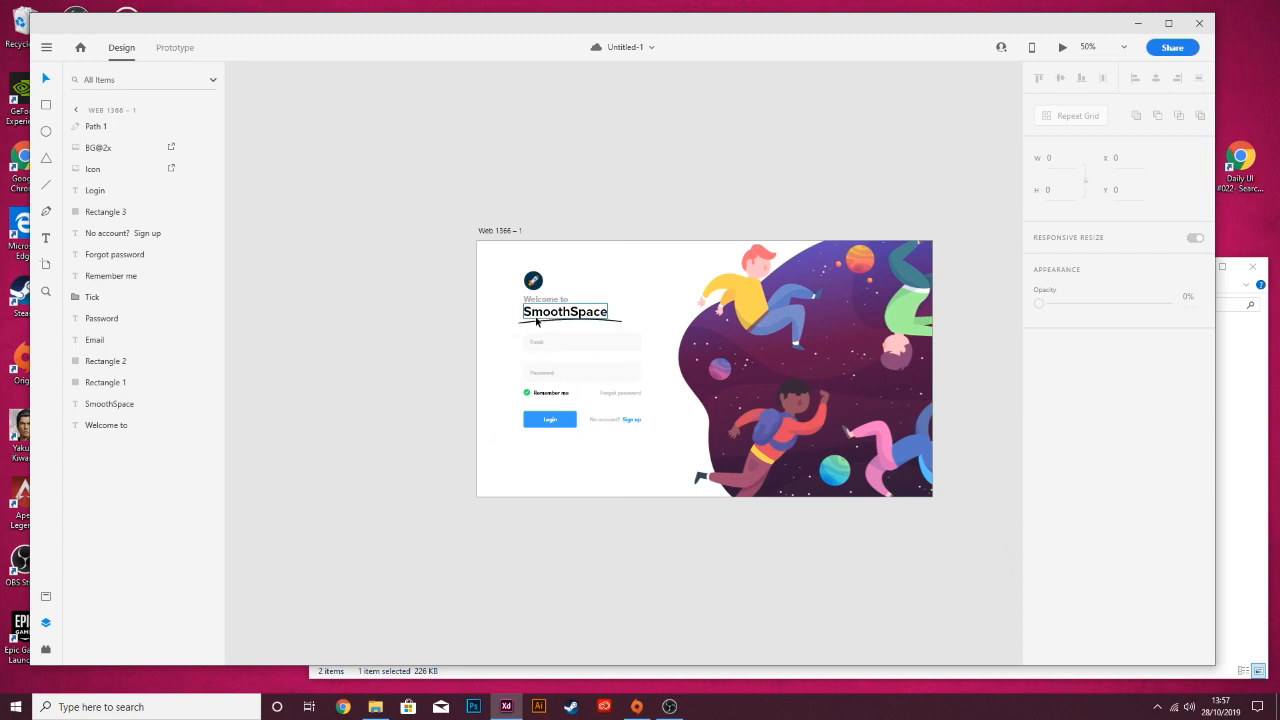
pyautogui.click(584, 218)
pyautogui.click(507, 232)
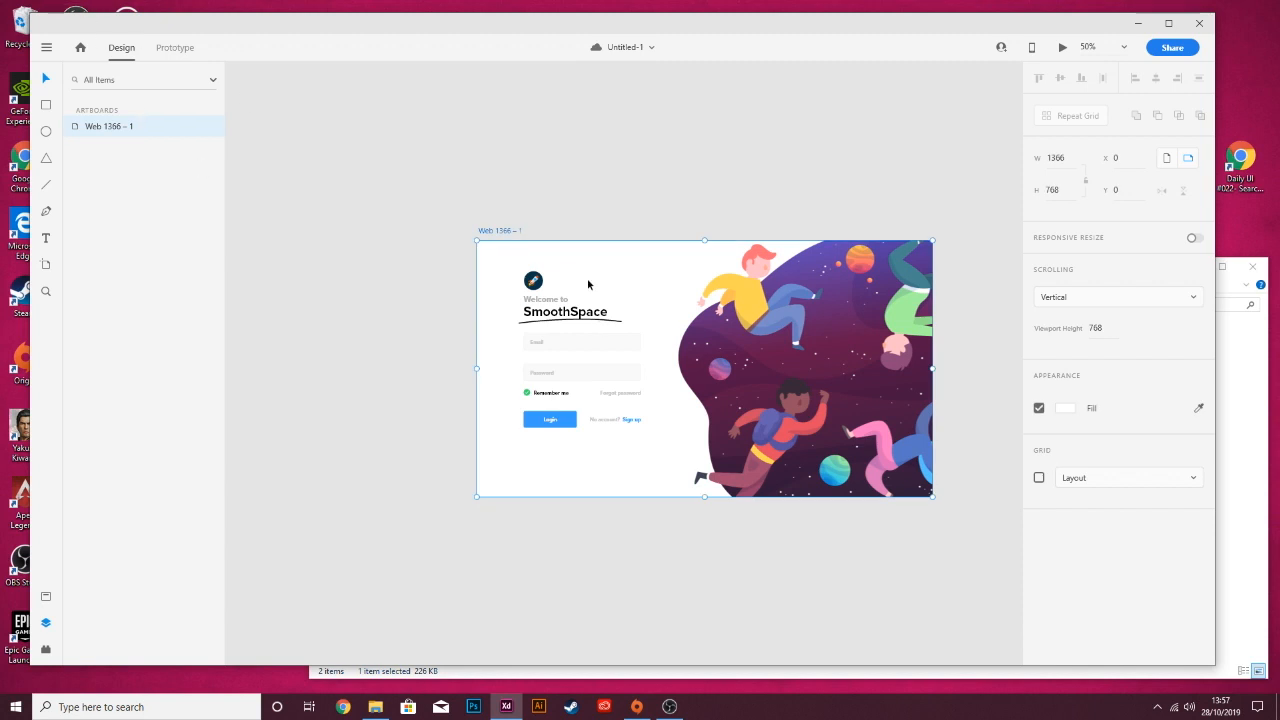
pyautogui.click(206, 126)
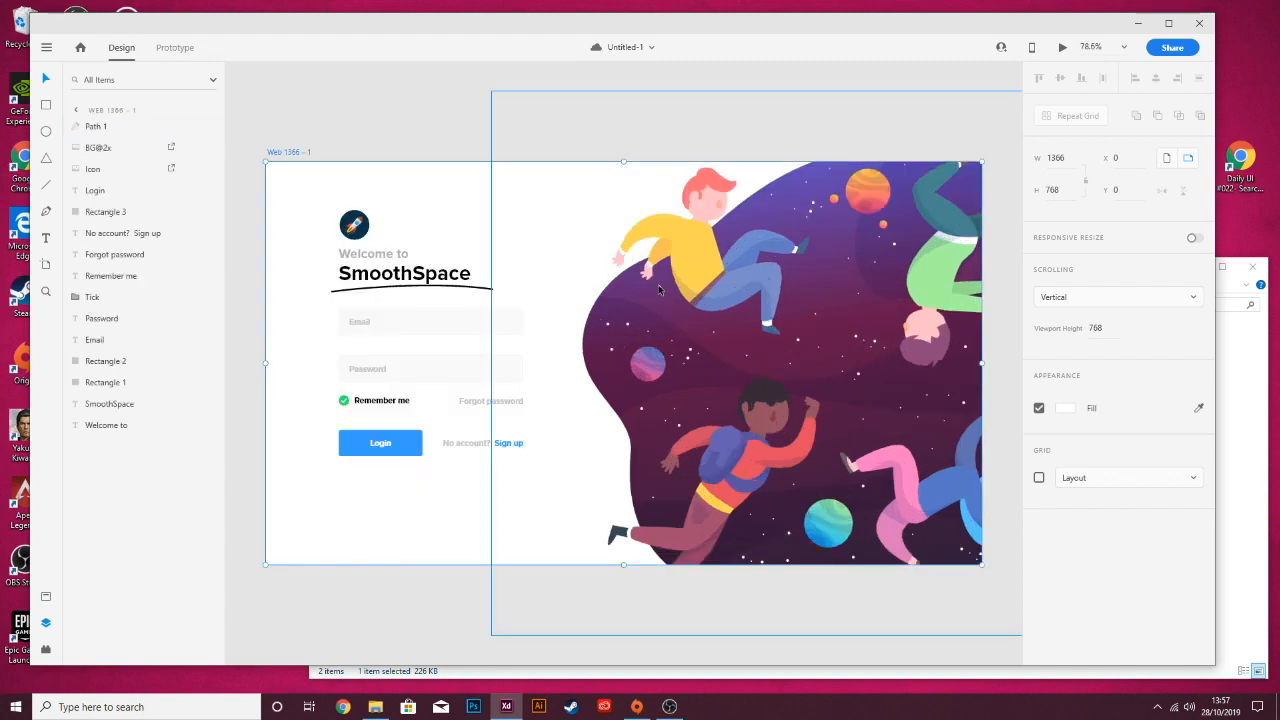
pyautogui.click(359, 145)
pyautogui.click(375, 212)
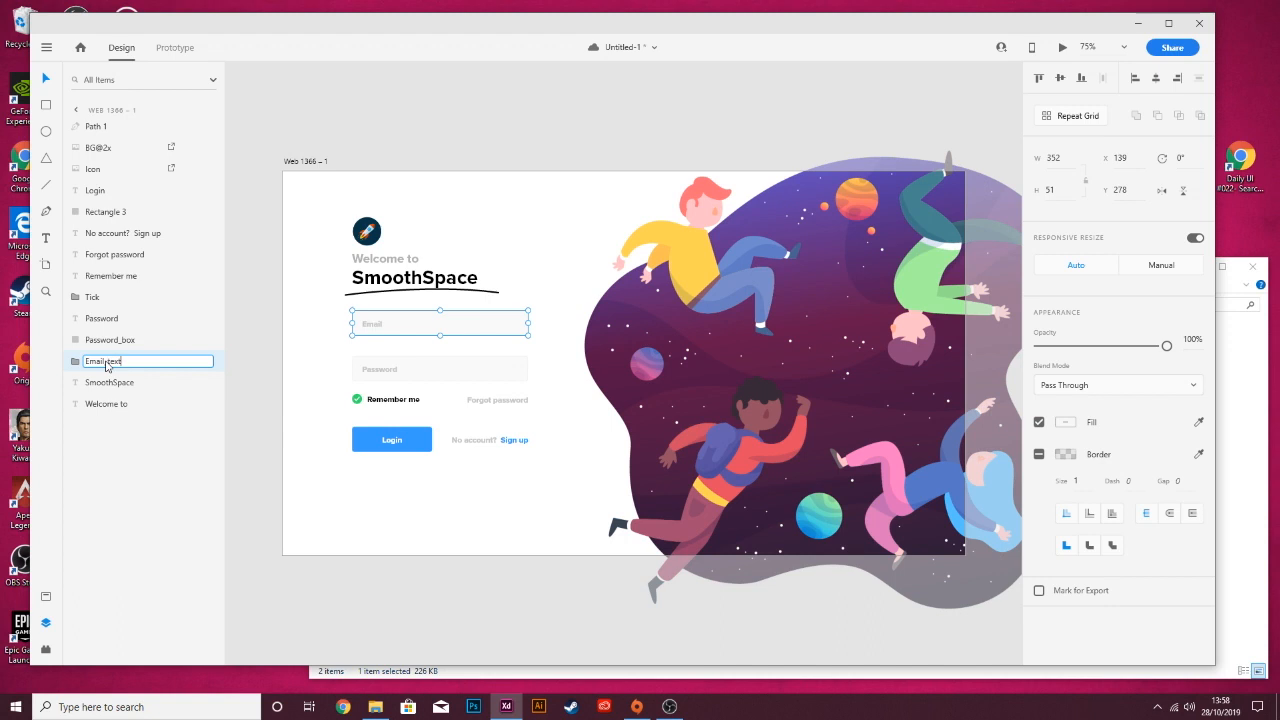
pyautogui.click(100, 318)
pyautogui.doubleClick(105, 211)
pyautogui.doubleClick(95, 190)
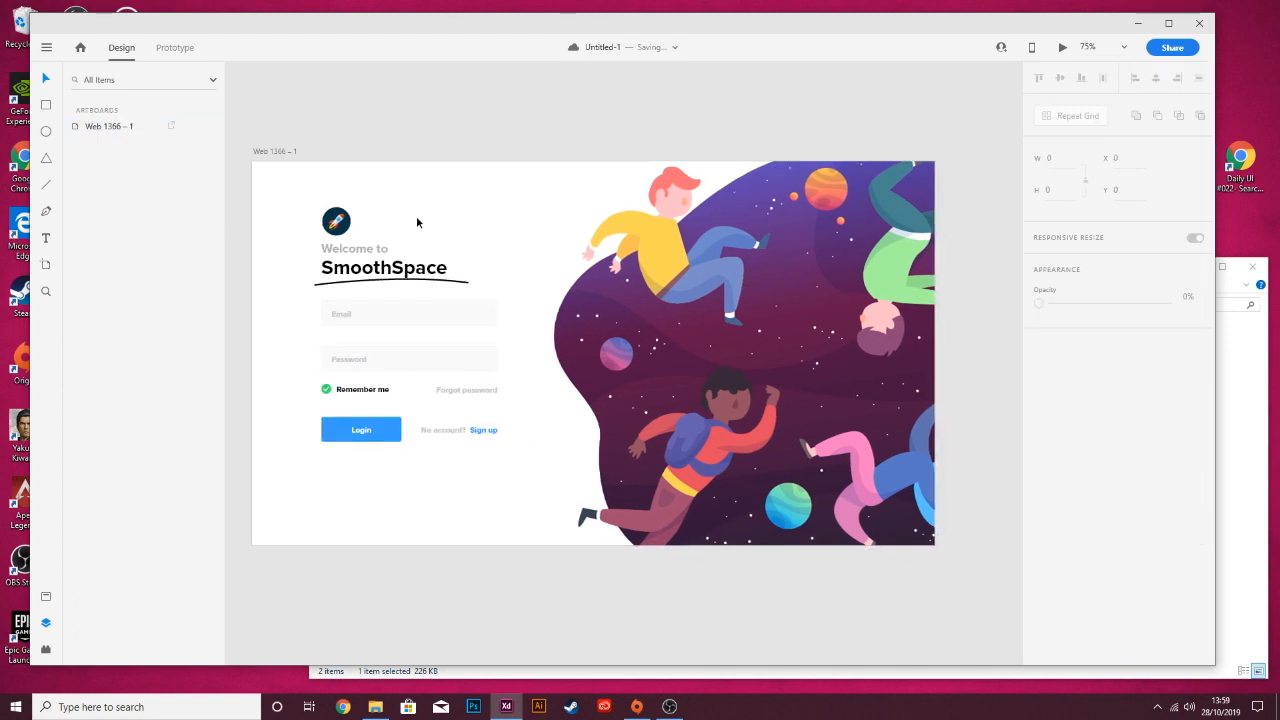
pyautogui.click(386, 319)
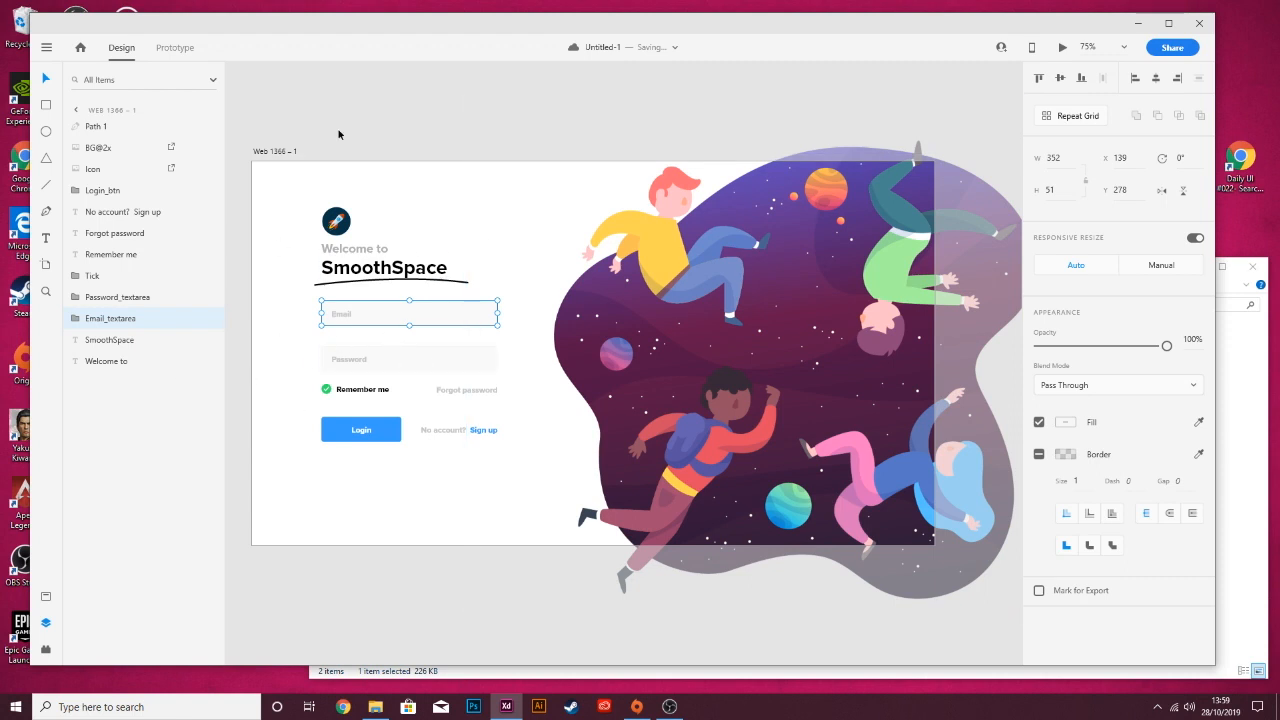
pyautogui.click(389, 117)
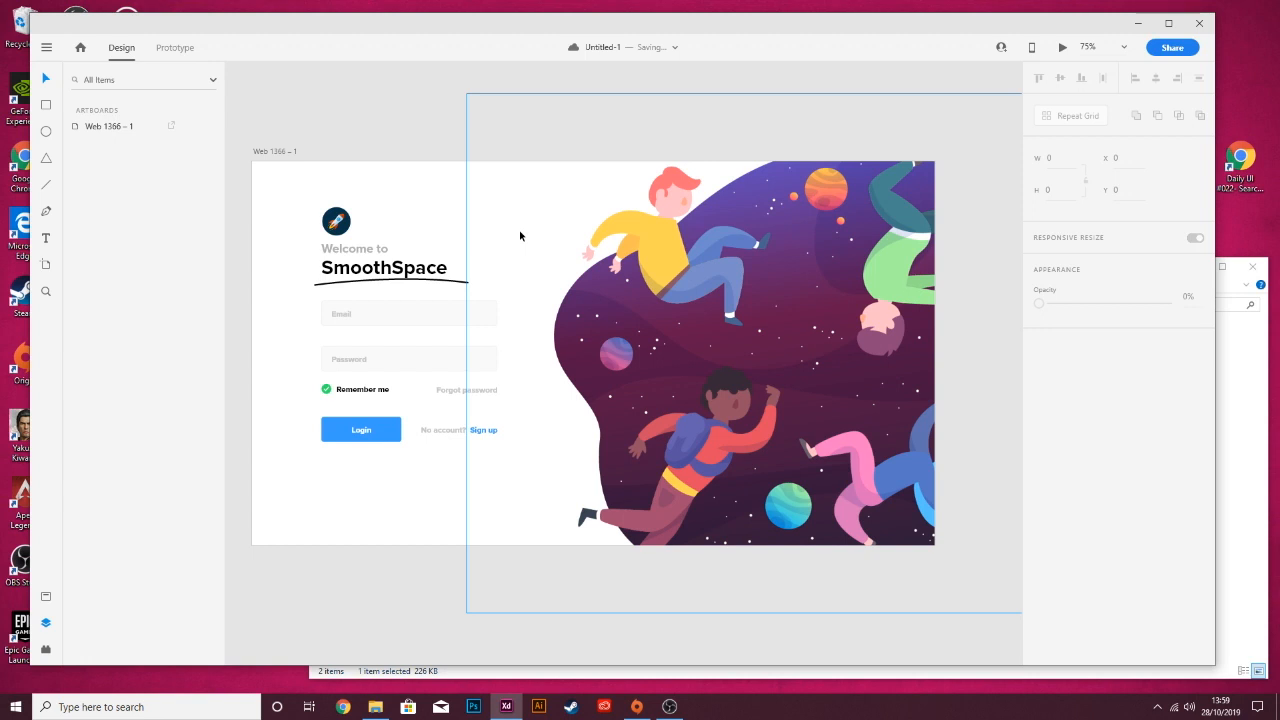
# - Duplicate the Web 1366 – 1 artboard and place the copy beside the original at X 1698, Y 0
pyautogui.scroll(2, 519, 235)
pyautogui.scroll(-4, 519, 235)
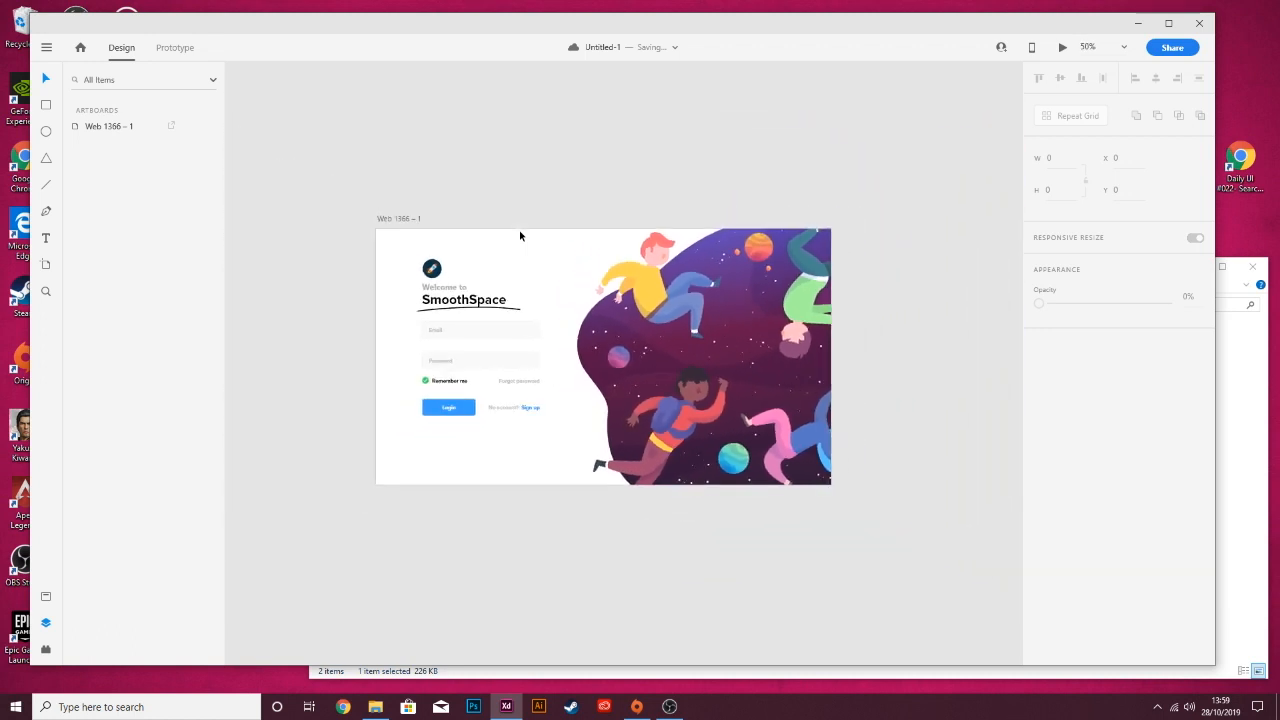
pyautogui.click(403, 220)
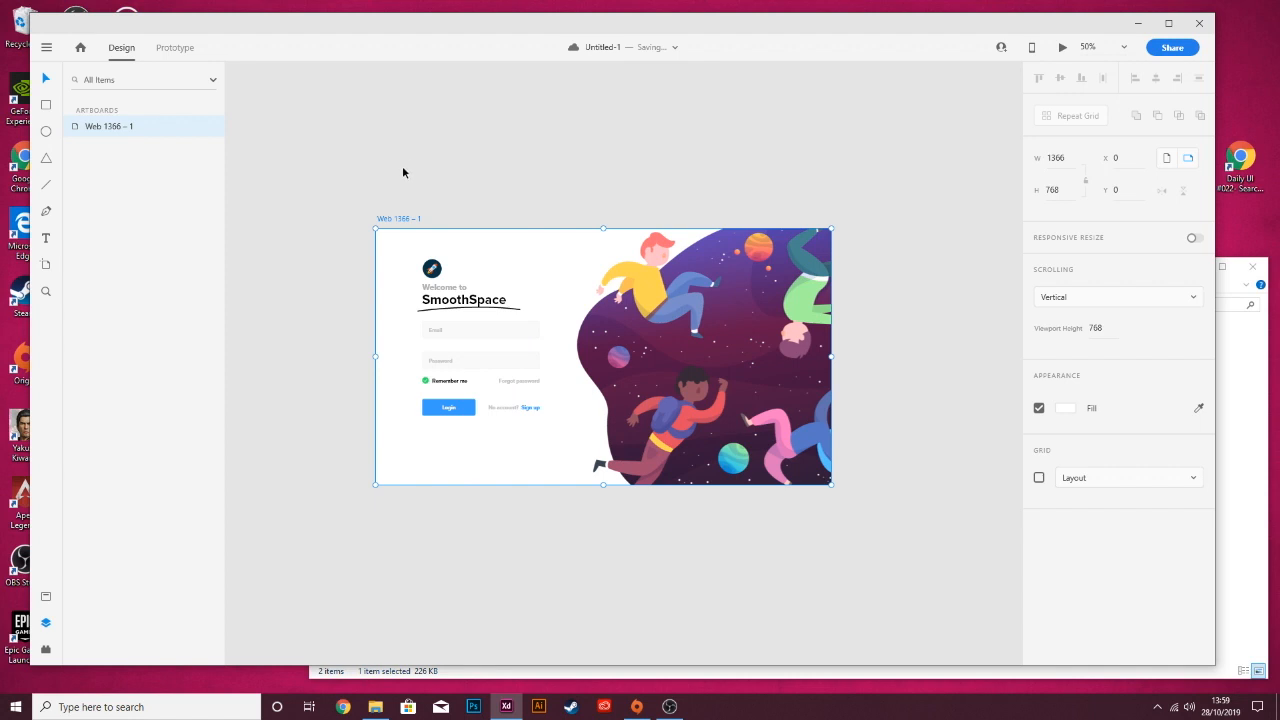
pyautogui.hotkey('ctrl', 'd')
pyautogui.moveTo(431, 228); pyautogui.dragTo(518, 227)
pyautogui.hotkey('ctrl', '1')
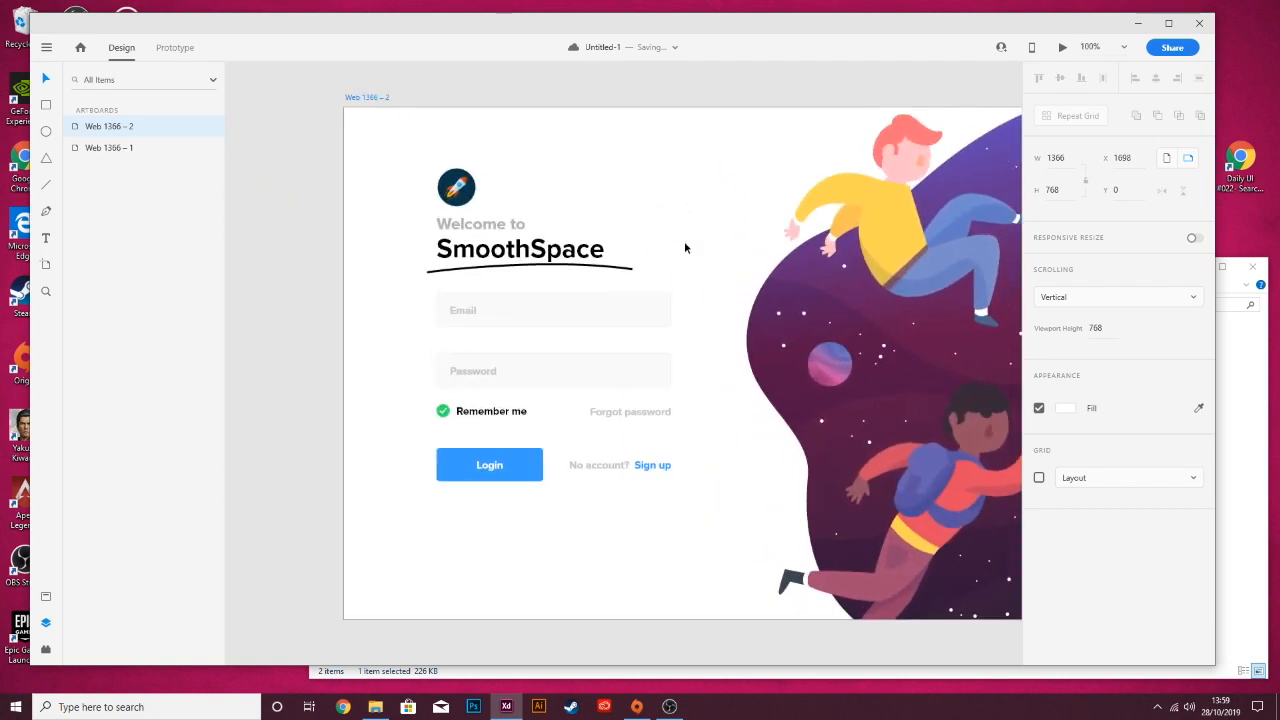
pyautogui.moveTo(704, 223); pyautogui.dragTo(608, 195)
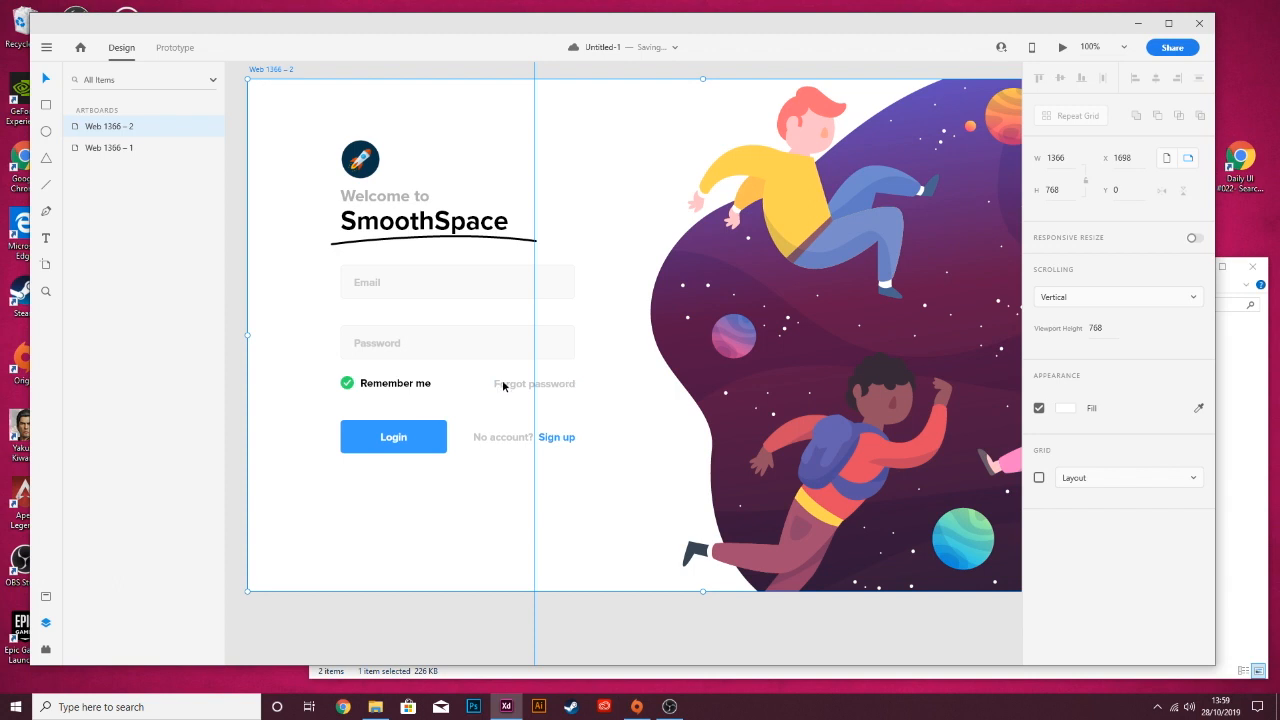
# - Set the opacity of the tick, Remember me and Forgot password elements on the Web 1366 – 2 artboard to 0%
pyautogui.click(347, 385)
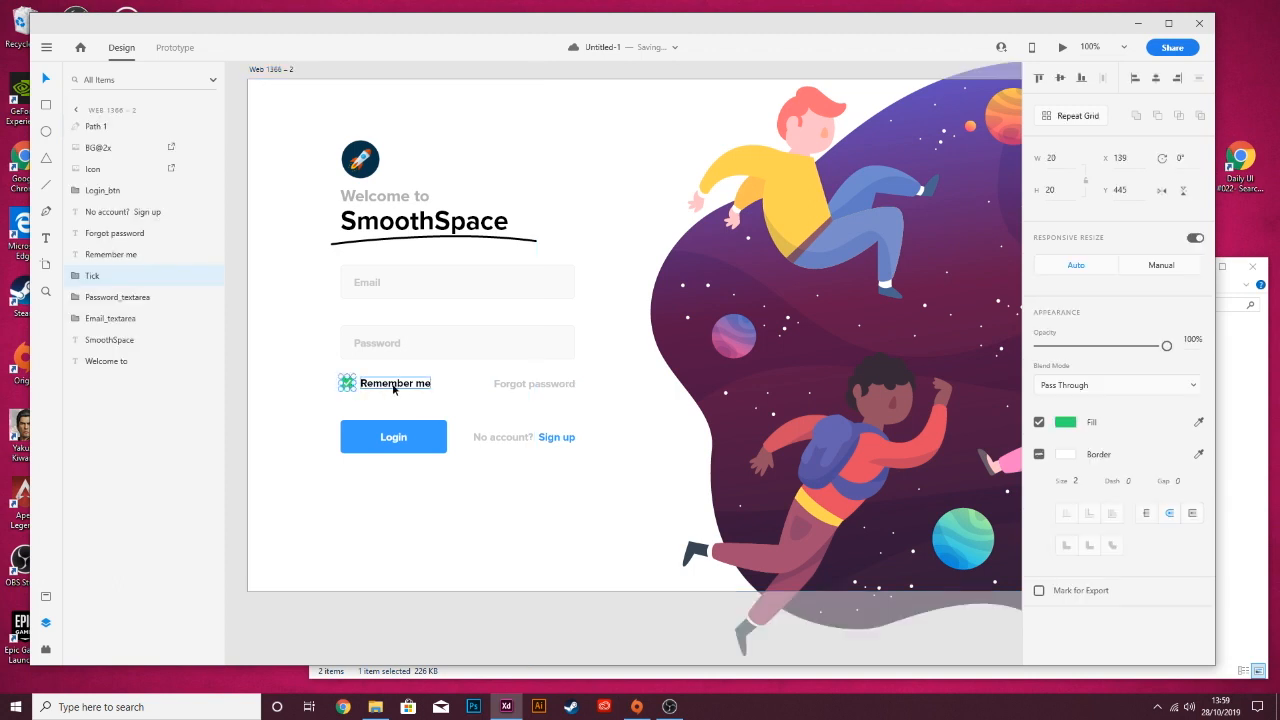
pyautogui.keyDown('shift'); pyautogui.click(390, 388); pyautogui.keyUp('shift')
pyautogui.keyDown('shift'); pyautogui.click(546, 385); pyautogui.keyUp('shift')
pyautogui.click(290, 390)
pyautogui.click(347, 383)
pyautogui.keyDown('shift'); pyautogui.click(418, 385); pyautogui.keyUp('shift')
pyautogui.keyDown('shift'); pyautogui.click(489, 384); pyautogui.keyUp('shift')
pyautogui.moveTo(1166, 346); pyautogui.dragTo(802, 341)
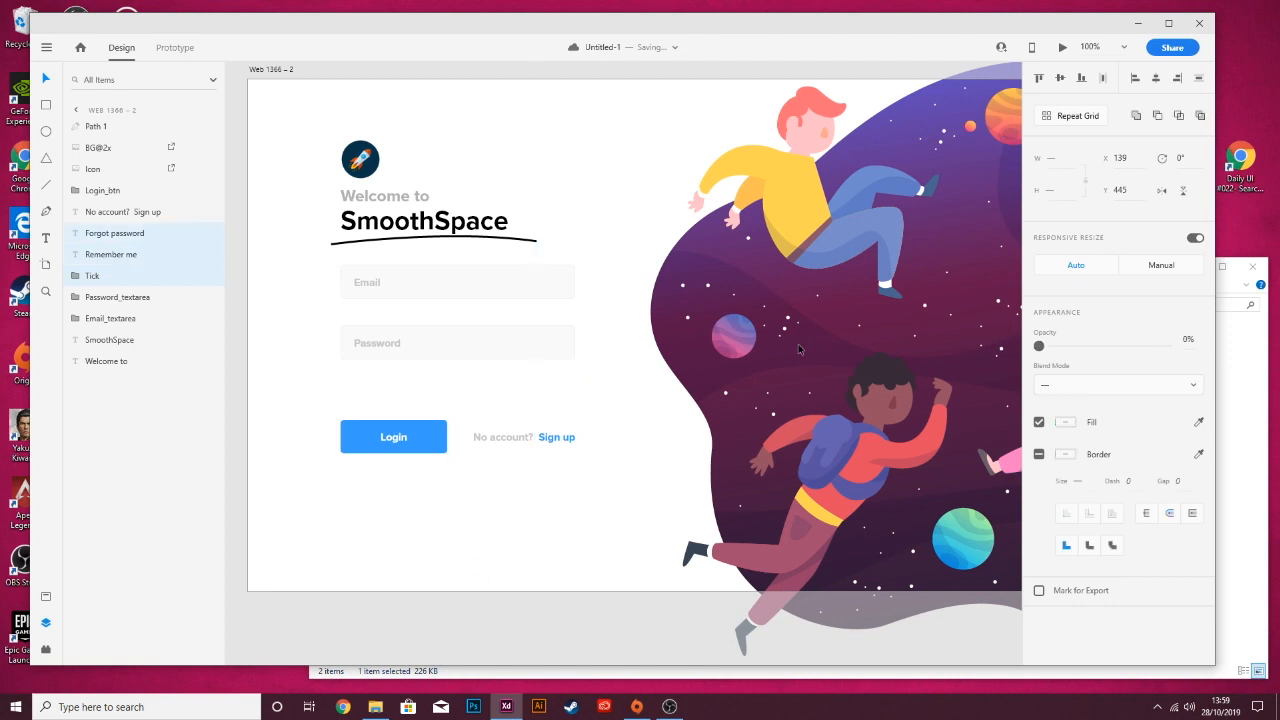
pyautogui.click(289, 441)
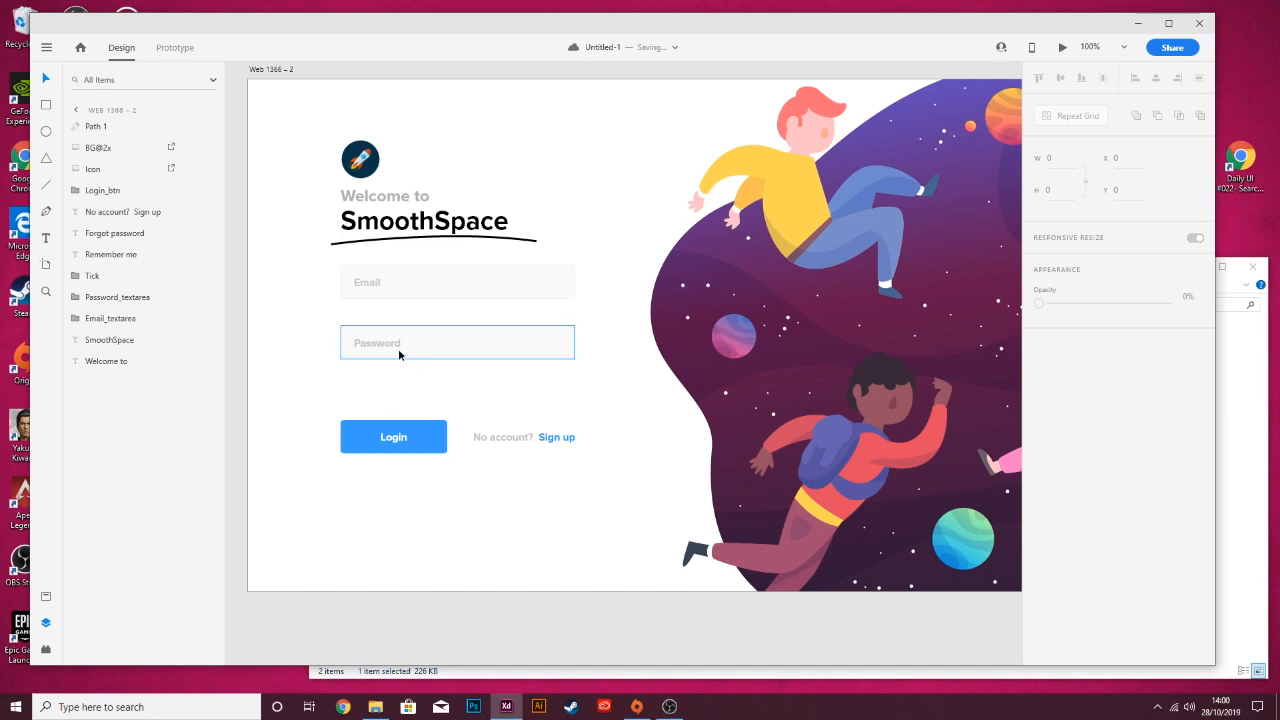
# - Move the Login button and the No account? Sign up text further down on the duplicated artboard
pyautogui.moveTo(318, 408); pyautogui.dragTo(517, 507)
pyautogui.click(458, 444)
pyautogui.scroll(-3, 470, 410)
pyautogui.moveTo(490, 385); pyautogui.dragTo(571, 383)
pyautogui.scroll(3, 639, 397)
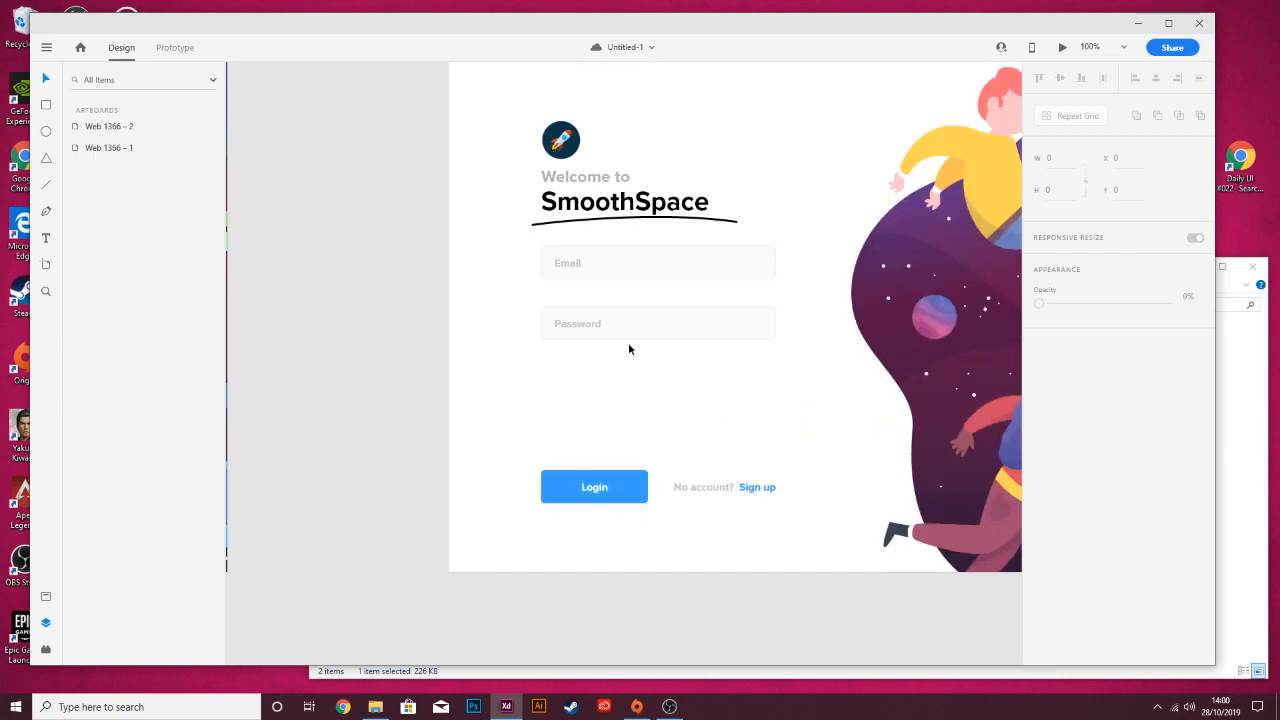
# - Duplicate the Password input group into a third row below and move the Email input group down
pyautogui.click(623, 327)
pyautogui.press('alt')
pyautogui.moveTo(631, 323); pyautogui.dragTo(631, 384)
pyautogui.moveTo(625, 265); pyautogui.dragTo(609, 385)
# - Nudge the expanded Password_textarea group upward in large increments and undo the last few nudges
pyautogui.click(117, 318)
pyautogui.hotkey('shift', 'Up')
pyautogui.hotkey('shift', 'Up')
pyautogui.hotkey('shift', 'Up')
pyautogui.hotkey('shift', 'Up')
pyautogui.hotkey('shift', 'Up')
pyautogui.hotkey('shift', 'Up')
pyautogui.hotkey('shift', 'Up')
pyautogui.hotkey('shift', 'Up')
pyautogui.hotkey('shift', 'Up')
pyautogui.hotkey('shift', 'Up')
pyautogui.hotkey('ctrl', 'z')
pyautogui.hotkey('ctrl', 'z')
pyautogui.hotkey('ctrl', 'z')
# - Arrange the three input groups evenly, with one Password box in the top row above the Email box
pyautogui.click(613, 265)
pyautogui.press('alt')
pyautogui.doubleClick(657, 266)
pyautogui.hotkey('ctrl', 'z')
pyautogui.moveTo(660, 266); pyautogui.dragTo(632, 264)
pyautogui.click(120, 317)
pyautogui.click(563, 320)
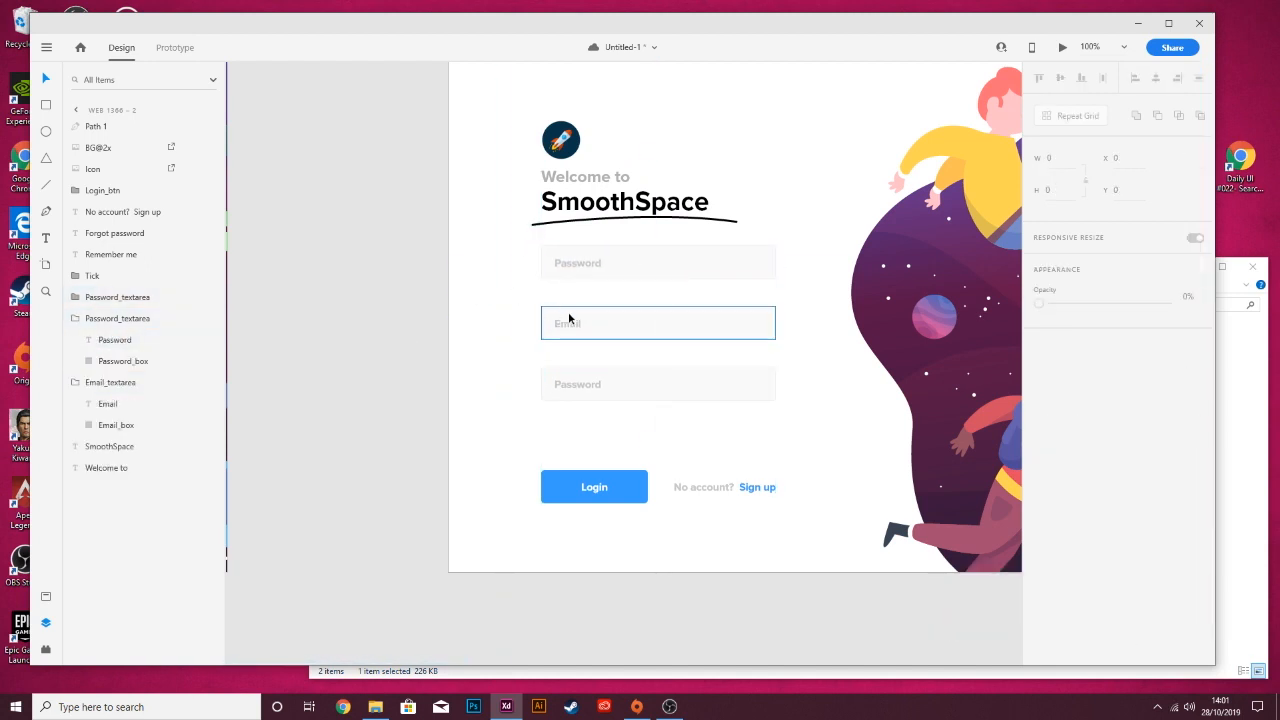
pyautogui.click(627, 378)
pyautogui.click(491, 289)
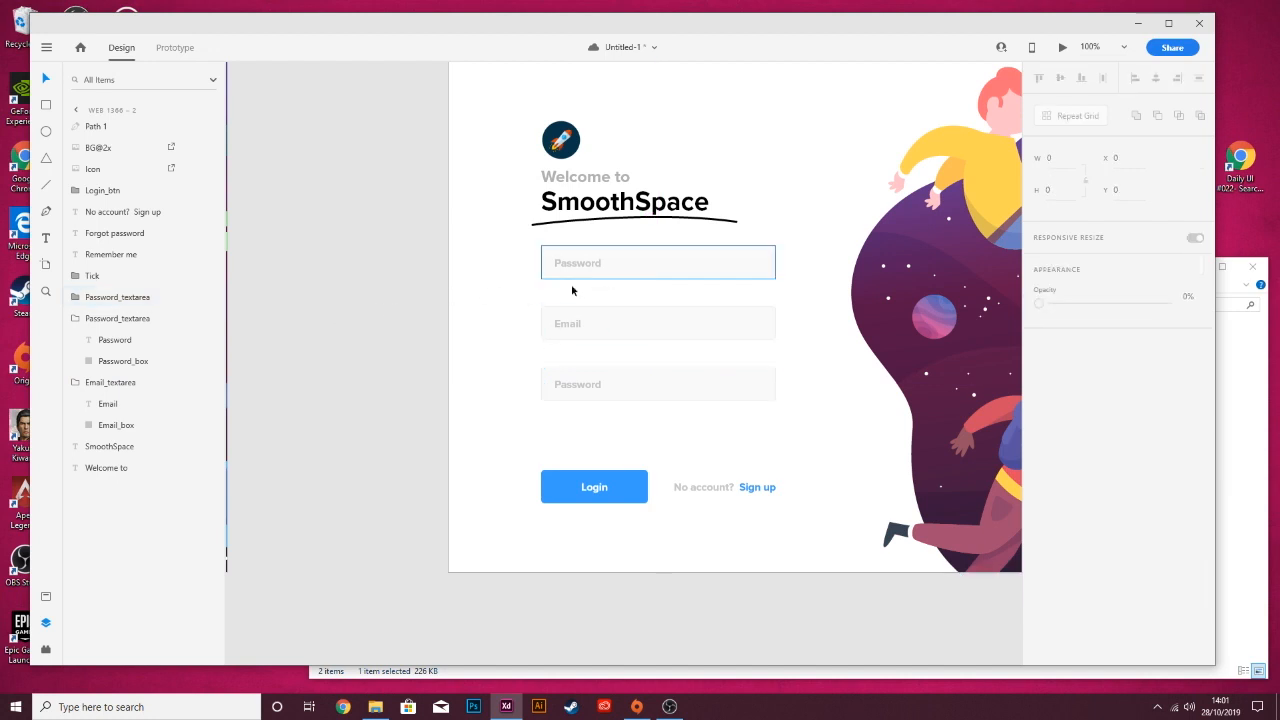
# - Change the placeholder text in the top input box to Fullname
pyautogui.click(622, 262)
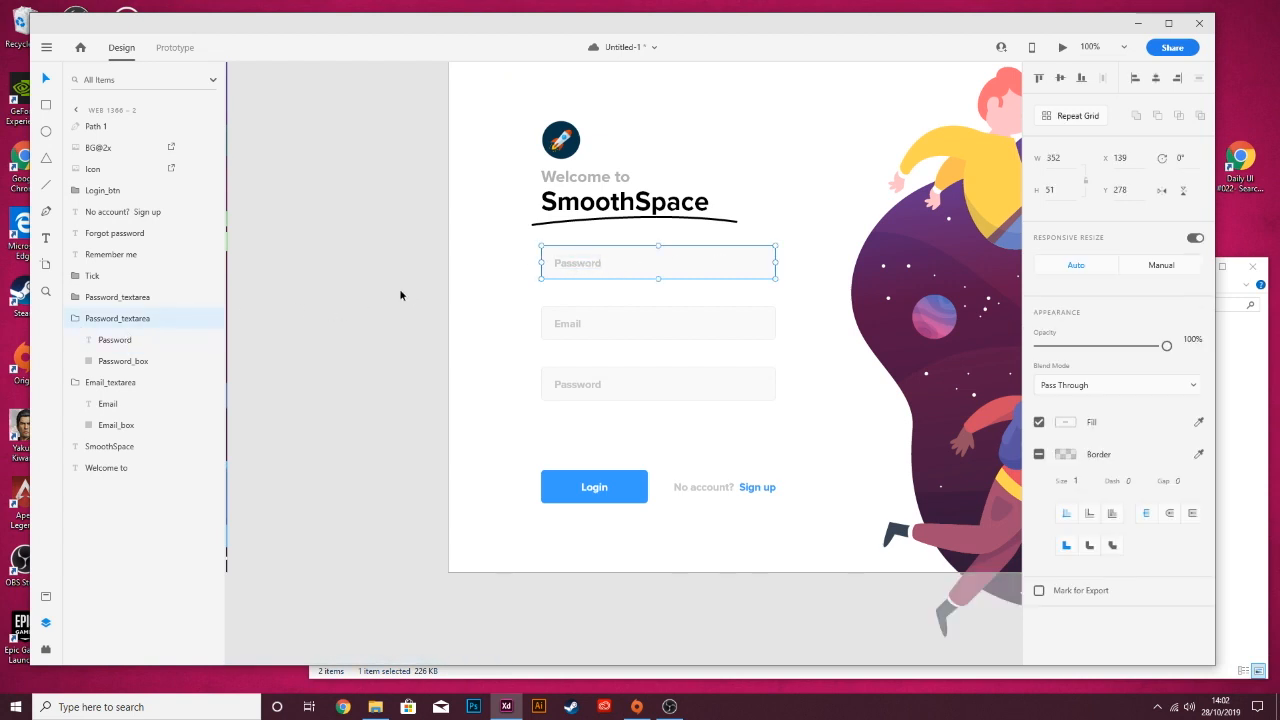
pyautogui.click(118, 340)
pyautogui.doubleClick(579, 262)
pyautogui.doubleClick(579, 263)
pyautogui.write('P')
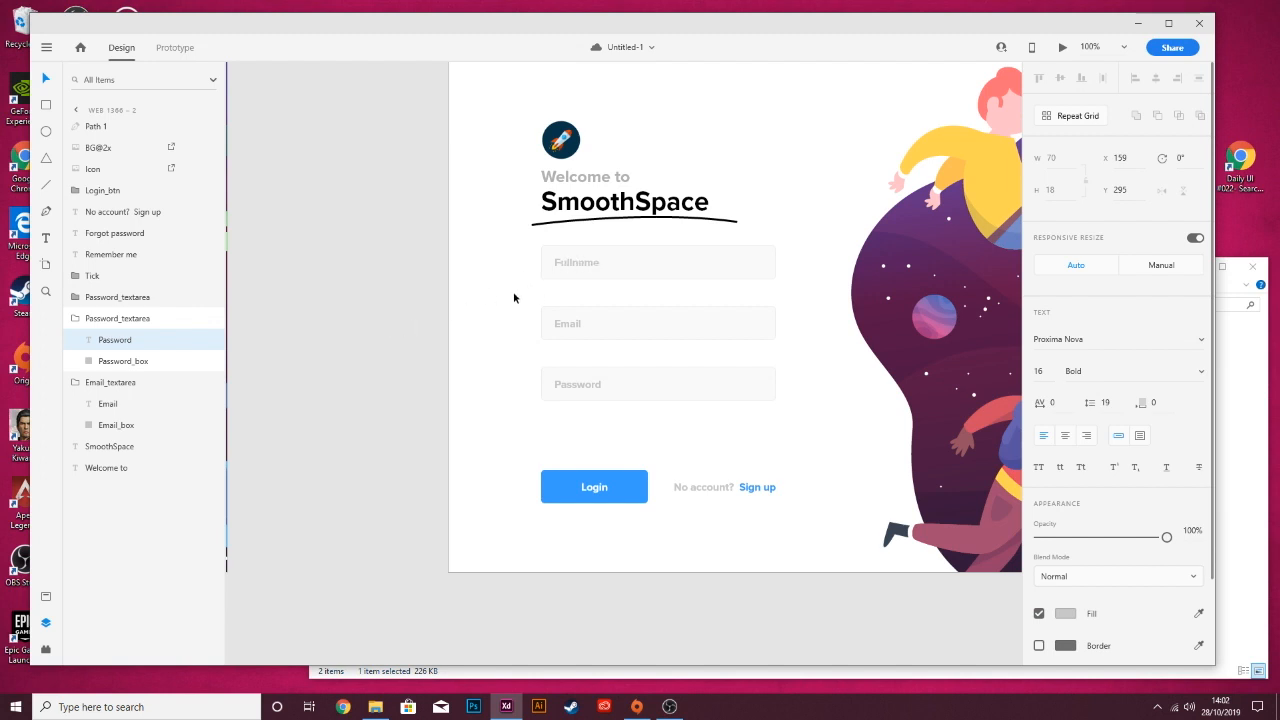
# - Rename the top input's layer group to Fullname_textarea
pyautogui.doubleClick(118, 318)
pyautogui.click(118, 318)
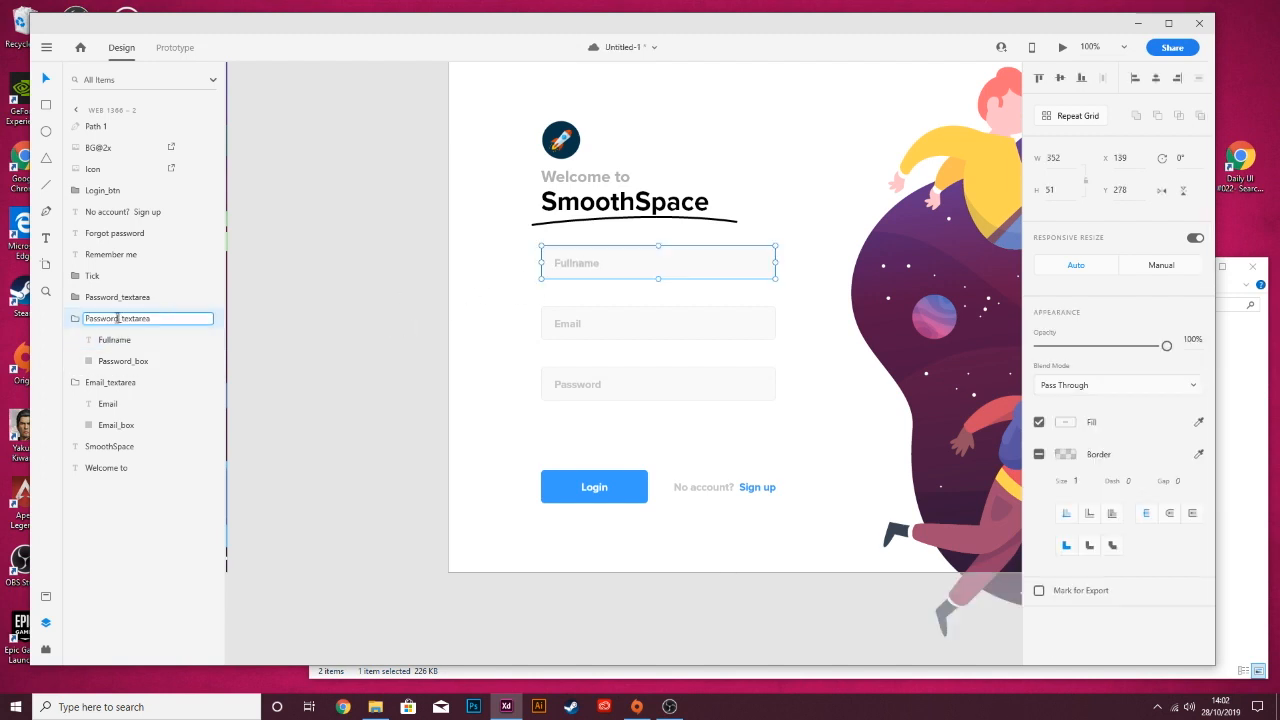
pyautogui.press('BackSpace')
pyautogui.press('BackSpace')
pyautogui.press('BackSpace')
pyautogui.press('BackSpace')
pyautogui.press('BackSpace')
pyautogui.press('BackSpace')
pyautogui.press('BackSpace')
pyautogui.press('BackSpace')
pyautogui.write('Fullname')
# - Rename the box layer inside the Fullname_textarea group to Fullname_box
pyautogui.doubleClick(126, 361)
pyautogui.click(134, 361)
pyautogui.press('BackSpace')
pyautogui.press('BackSpace')
pyautogui.press('BackSpace')
pyautogui.write('Fullname')
pyautogui.click(522, 339)
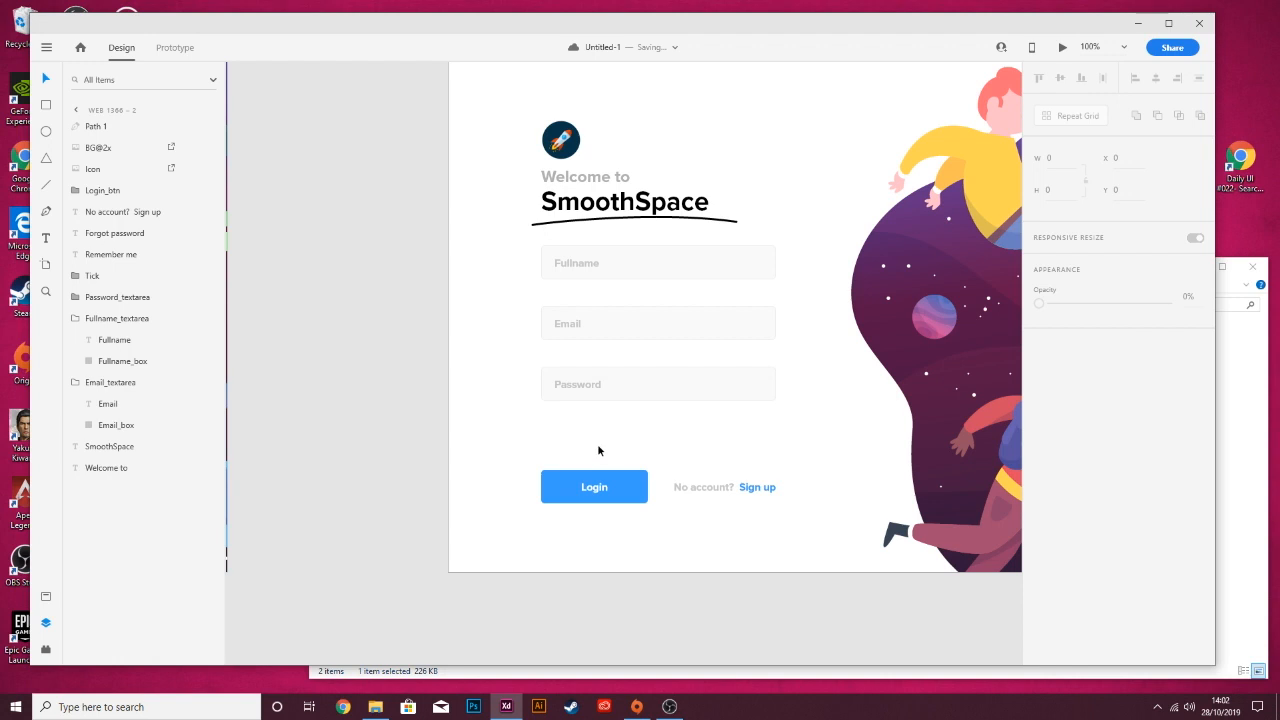
# - Move the Login button and the No account? Sign up text up together to Y 556
pyautogui.click(615, 497)
pyautogui.keyDown('shift'); pyautogui.click(716, 490); pyautogui.keyUp('shift')
pyautogui.hotkey('shift', 'Up')
pyautogui.hotkey('shift', 'Up')
pyautogui.hotkey('shift', 'Up')
pyautogui.hotkey('shift', 'Up')
pyautogui.hotkey('shift', 'Up')
pyautogui.hotkey('shift', 'Up')
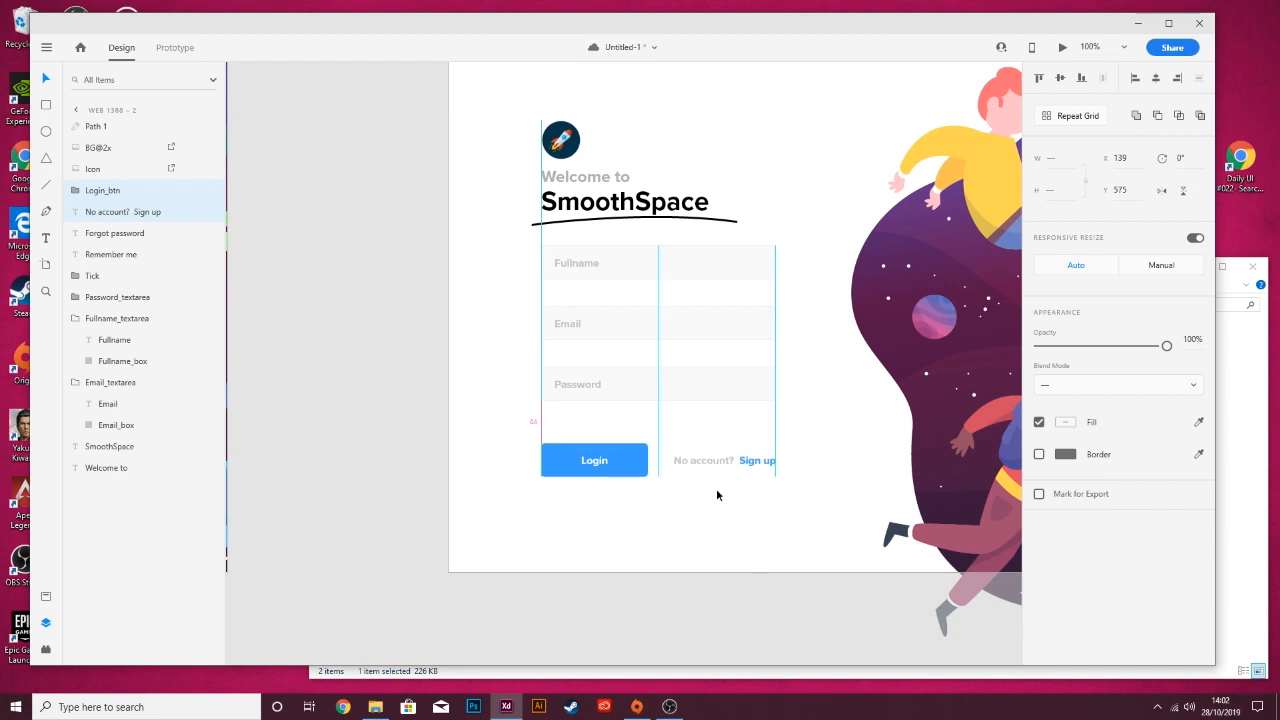
pyautogui.press('Up')
pyautogui.press('Up')
pyautogui.press('Down')
pyautogui.press('Down')
pyautogui.press('Down')
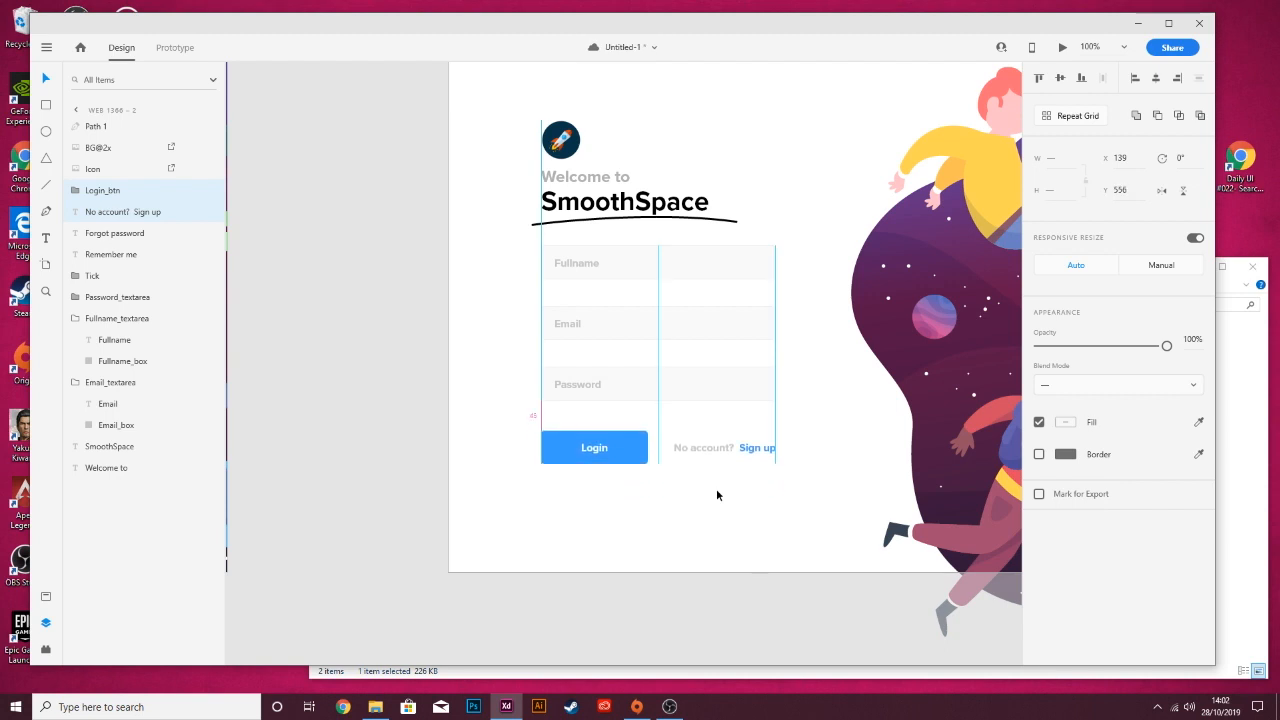
pyautogui.click(422, 511)
pyautogui.moveTo(466, 494); pyautogui.dragTo(940, 402)
pyautogui.moveTo(827, 366); pyautogui.dragTo(510, 332)
pyautogui.click(777, 338)
pyautogui.press('alt')
pyautogui.keyDown('shift'); pyautogui.click(891, 326); pyautogui.keyUp('shift')
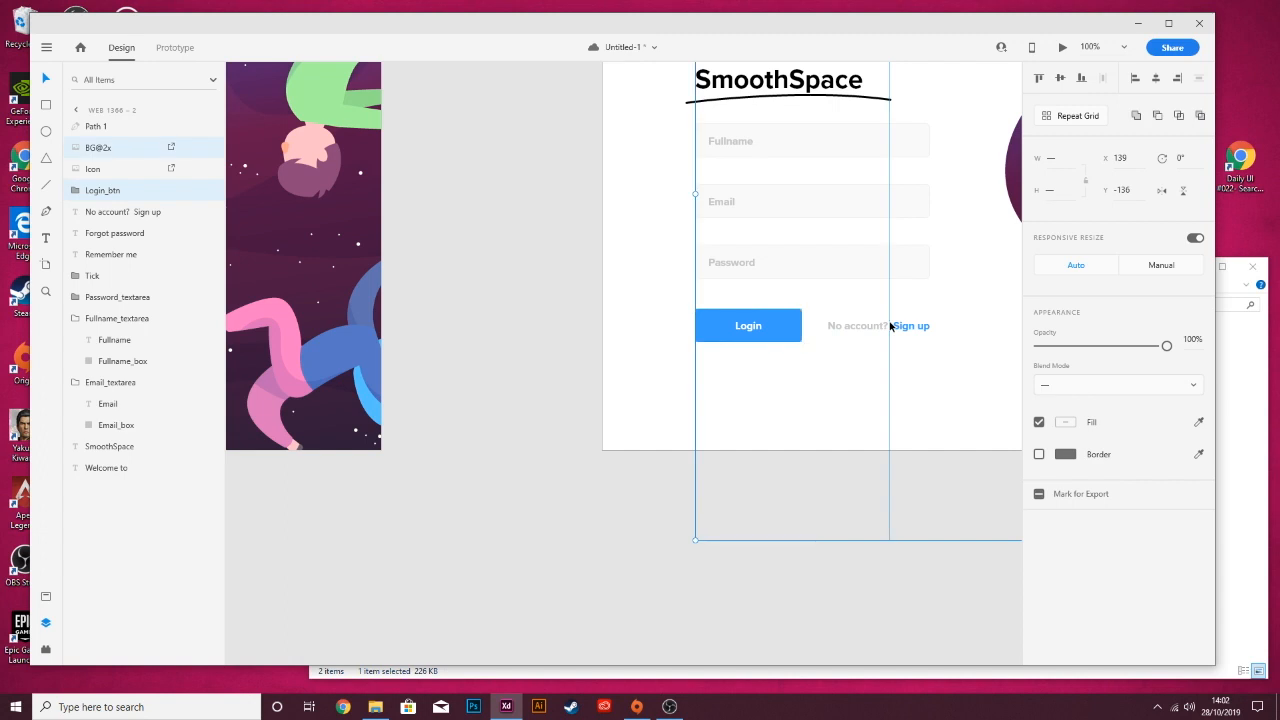
pyautogui.click(645, 358)
pyautogui.moveTo(678, 344); pyautogui.dragTo(561, 377)
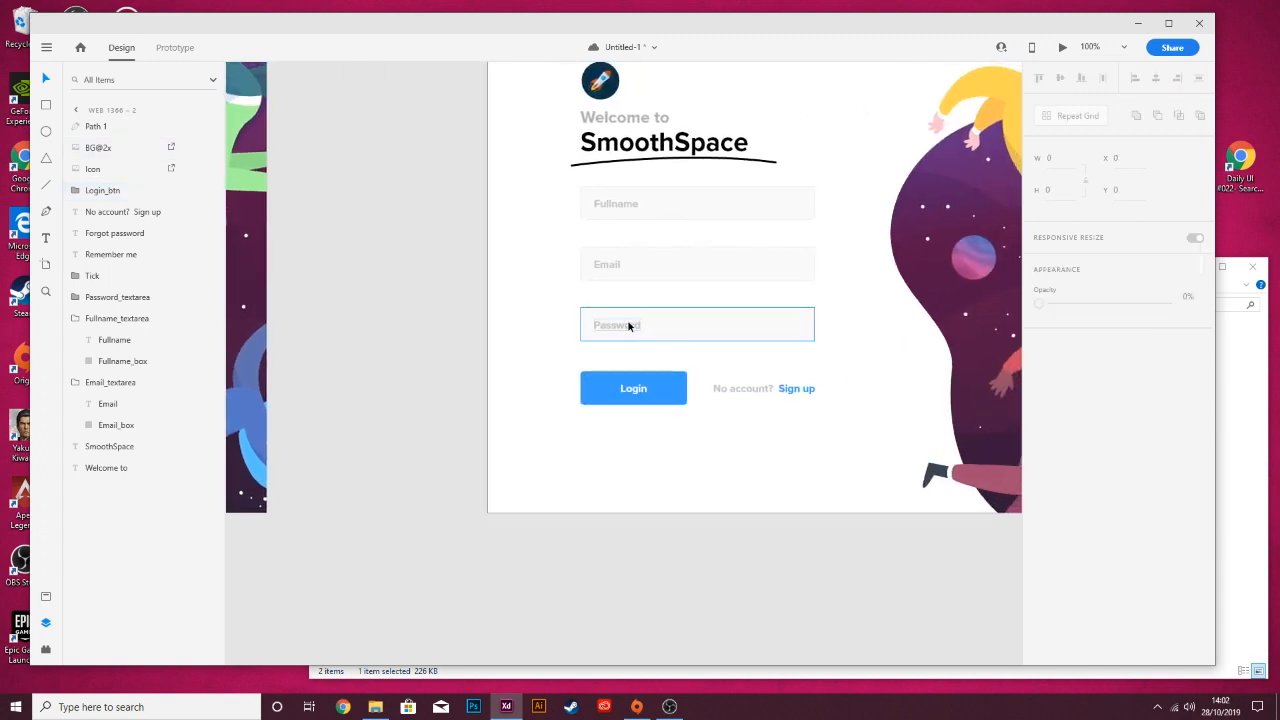
# - Duplicate the Login_btn group and place the copy directly above the original in the layer order
pyautogui.click(630, 388)
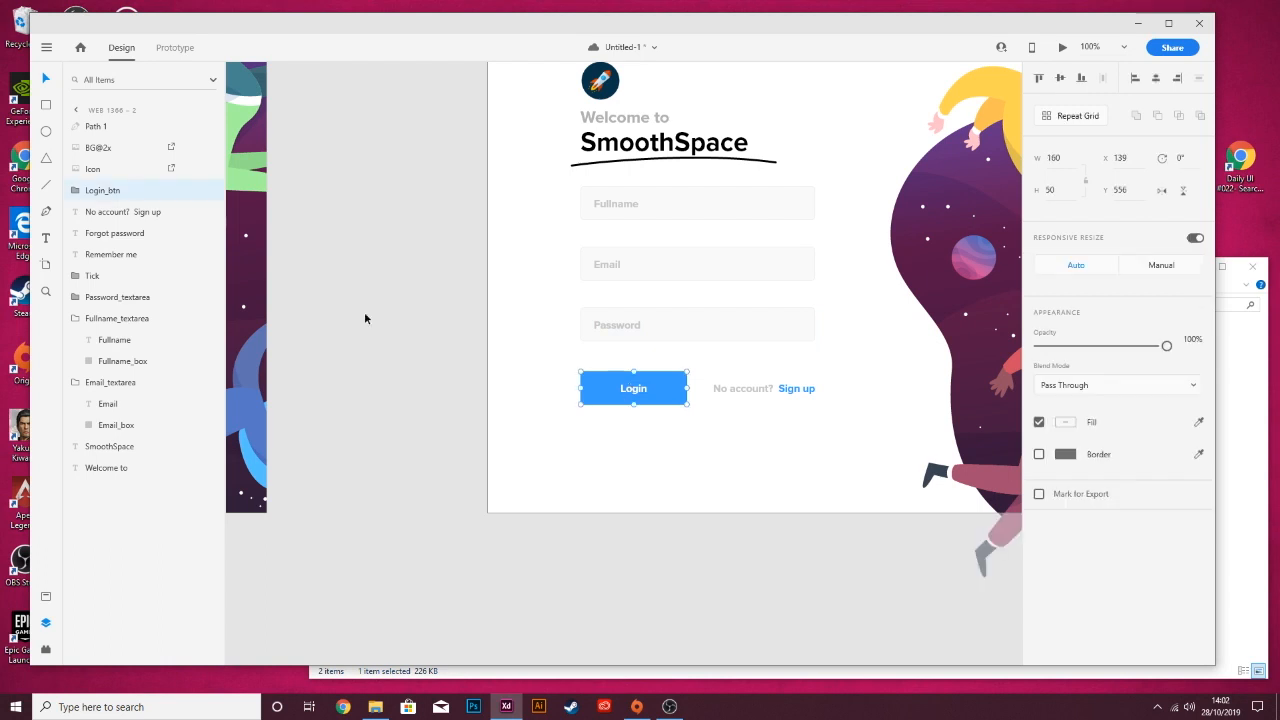
pyautogui.press('alt')
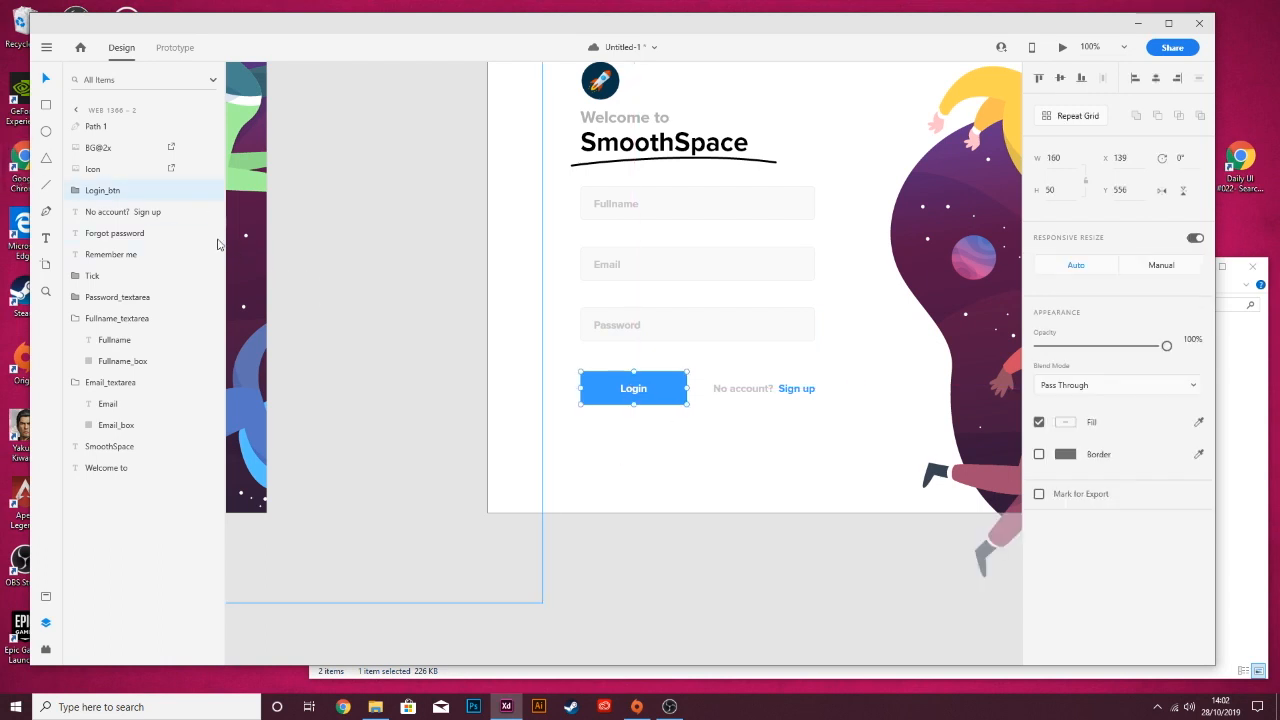
pyautogui.press('alt')
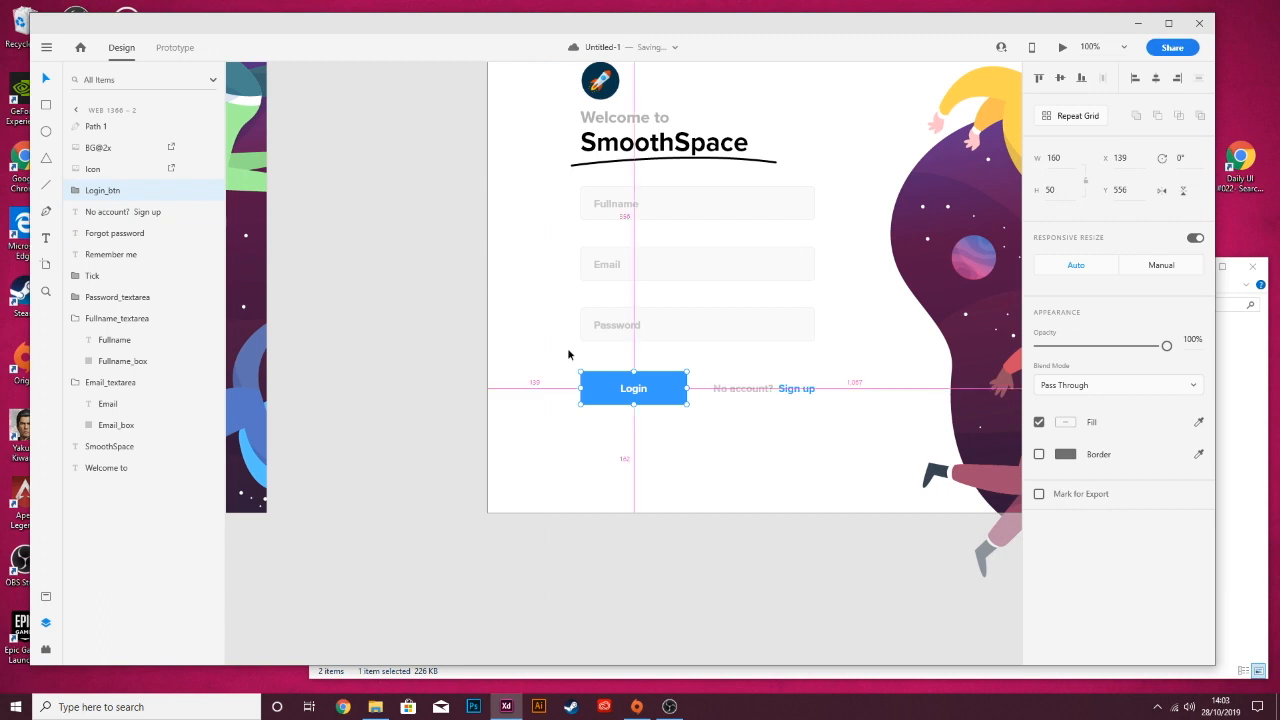
pyautogui.click(665, 437)
pyautogui.click(658, 386)
pyautogui.press('alt')
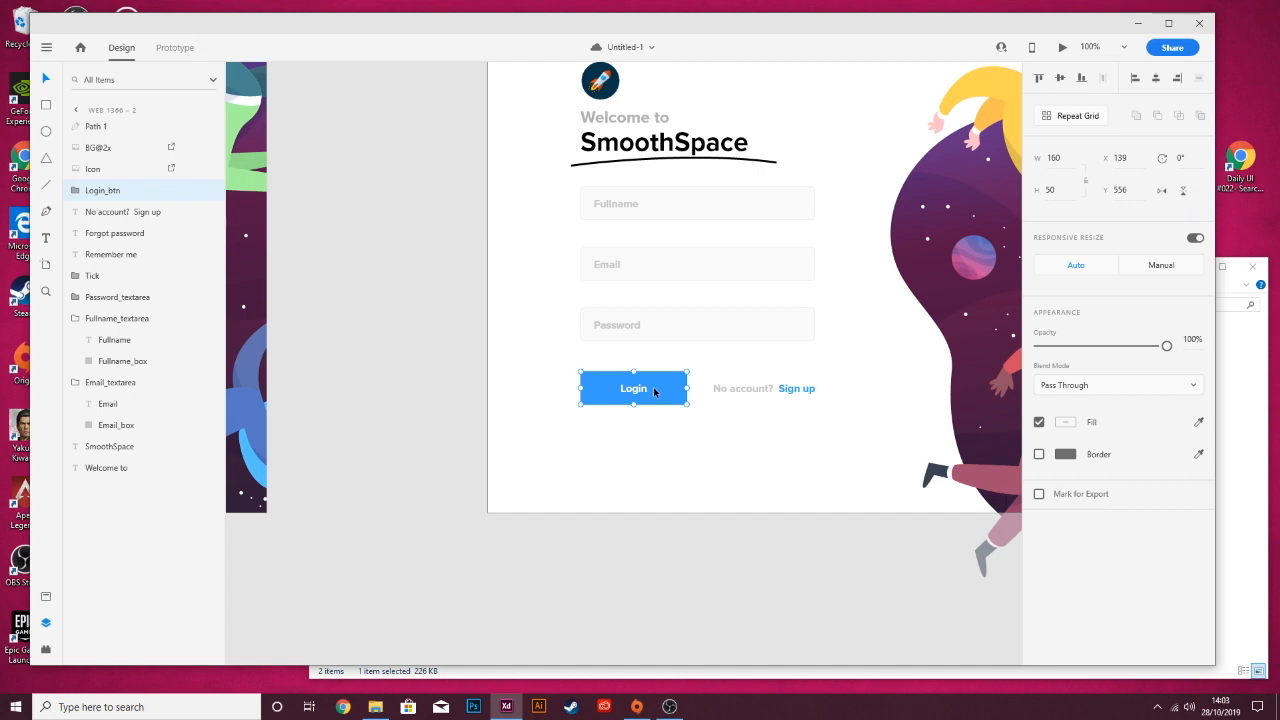
pyautogui.hotkey('ctrl', 'd')
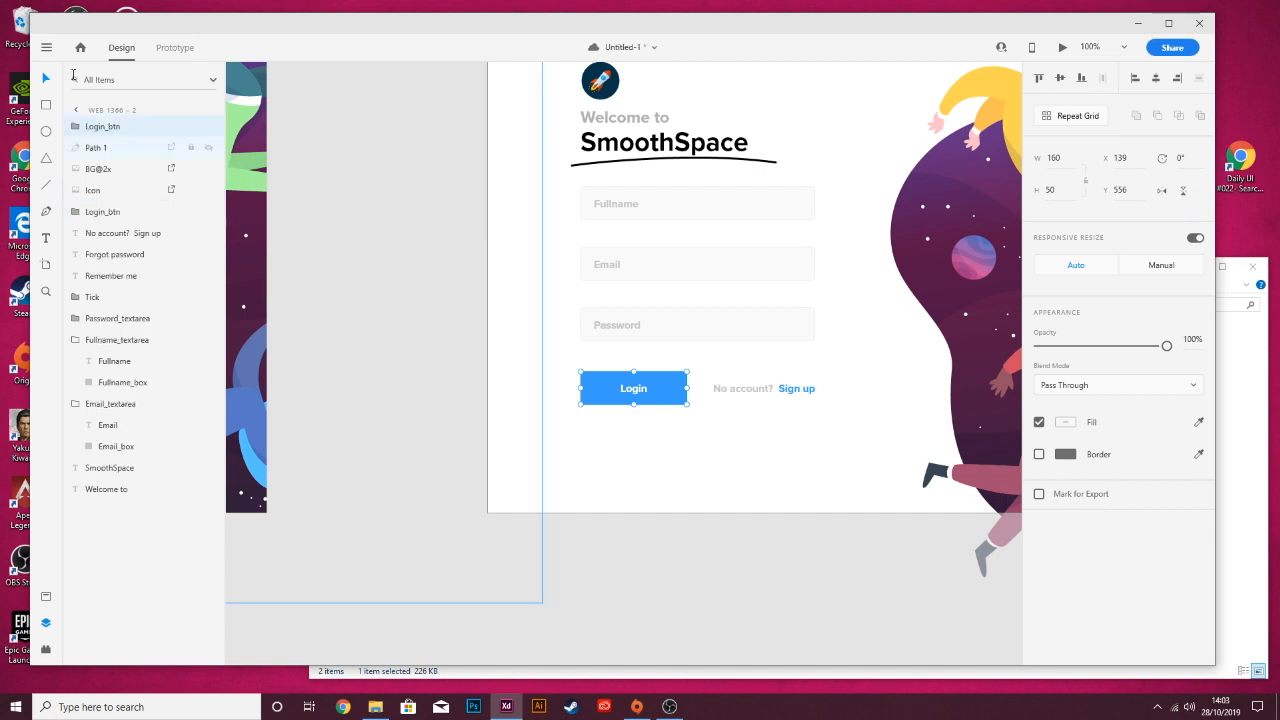
pyautogui.moveTo(110, 126); pyautogui.dragTo(126, 204)
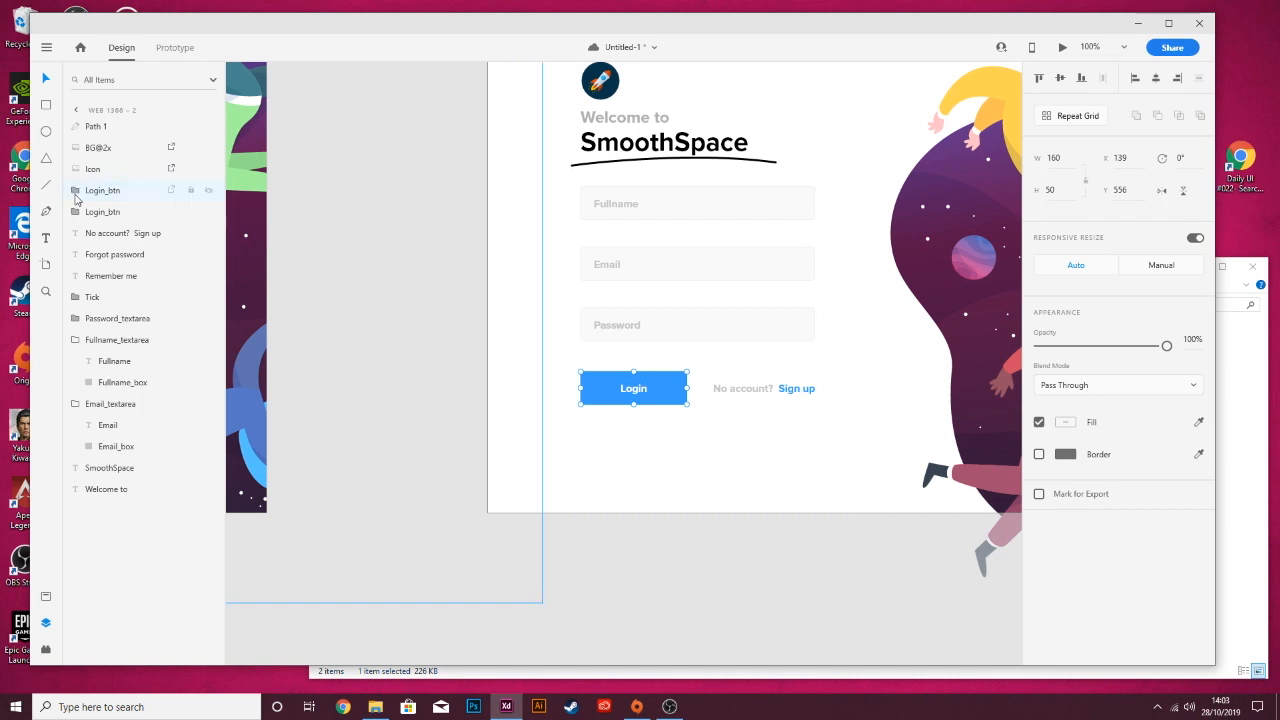
# - Rename the copied Login_btn group to Signup_btn
pyautogui.doubleClick(110, 190)
pyautogui.click(100, 190)
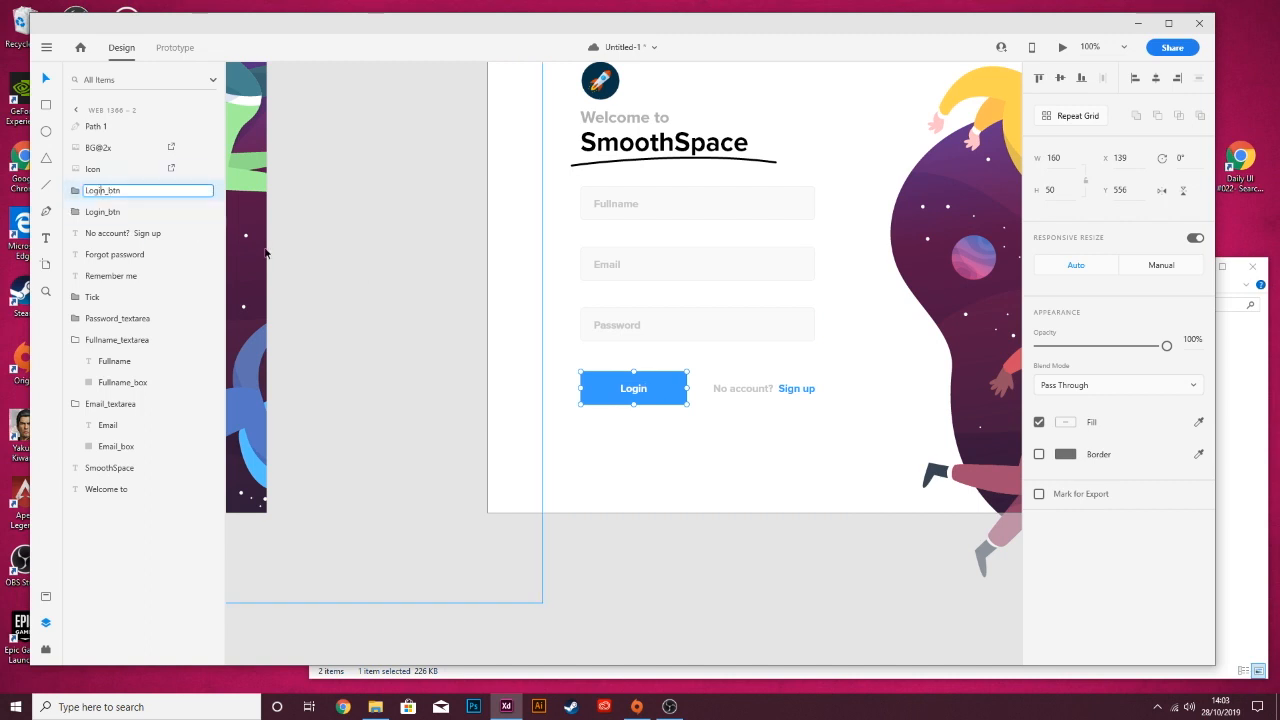
pyautogui.press('Delete')
pyautogui.press('Delete')
pyautogui.press('BackSpace')
pyautogui.press('BackSpace')
pyautogui.press('BackSpace')
pyautogui.write('Sign up')
pyautogui.click(372, 227)
# - Change the copied button's label to Sign up and centre the text in the button at X 192
pyautogui.click(642, 387)
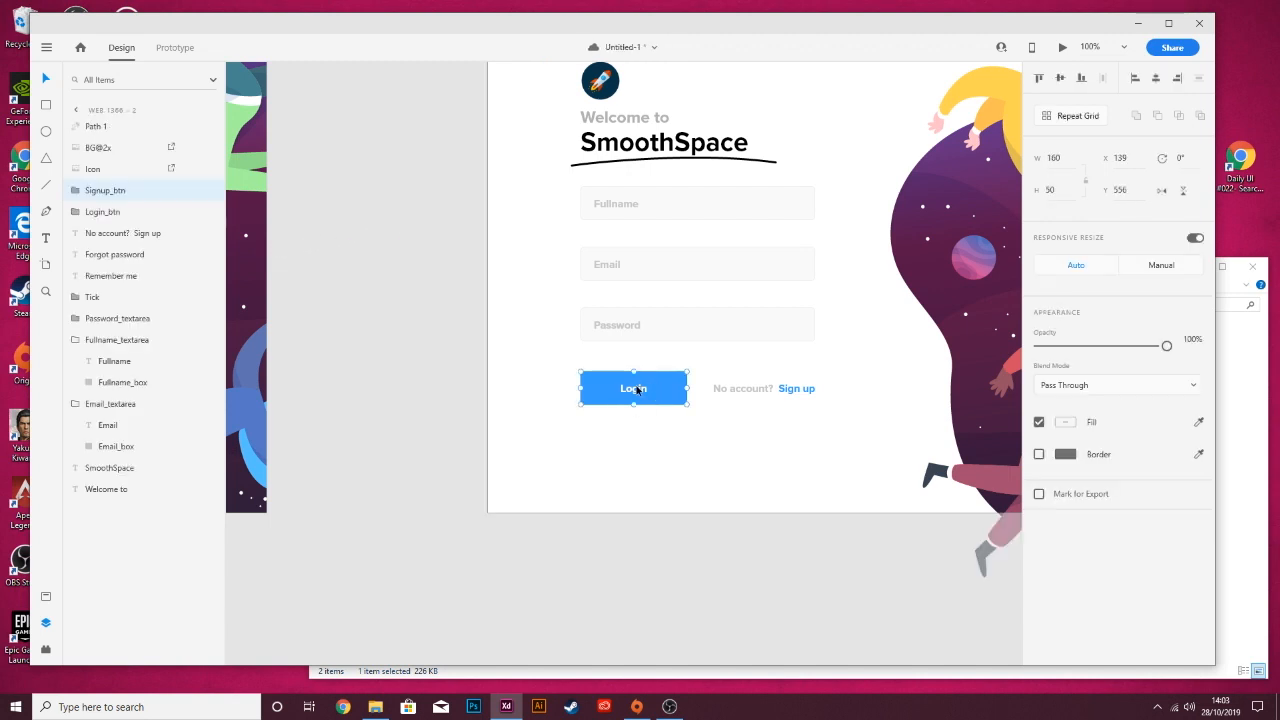
pyautogui.doubleClick(638, 389)
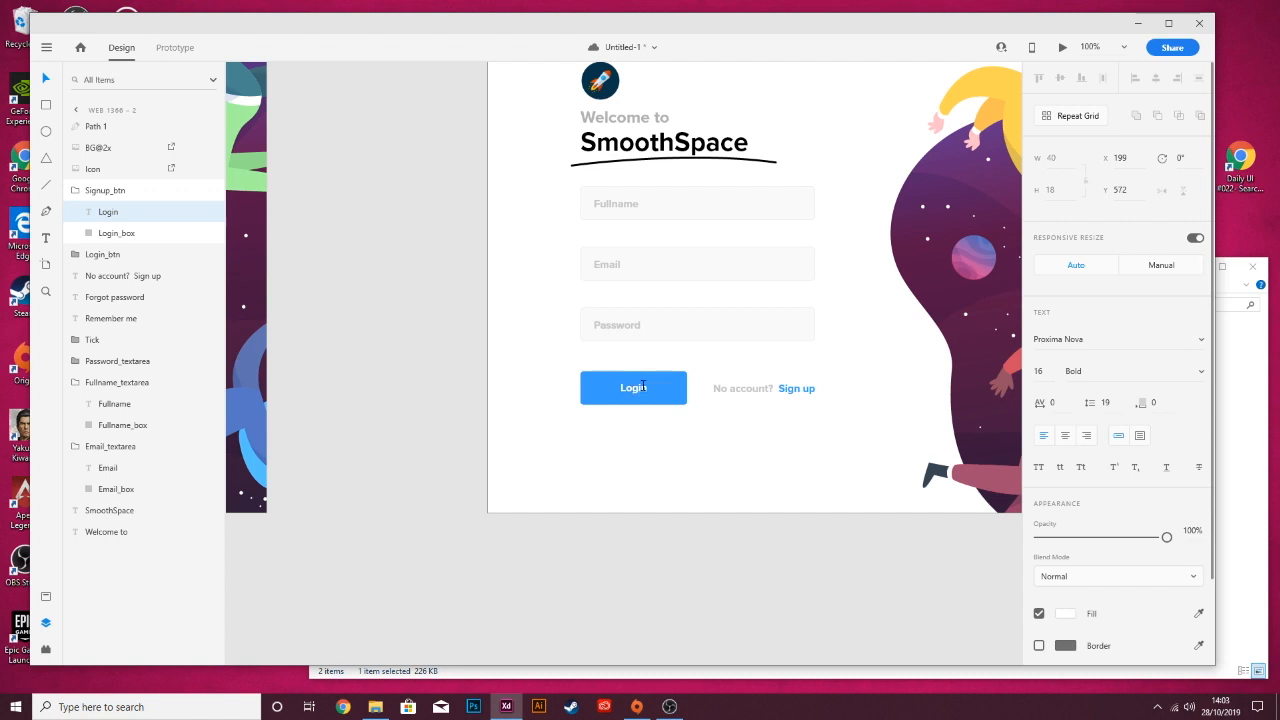
pyautogui.write('Sign up')
pyautogui.press('Escape')
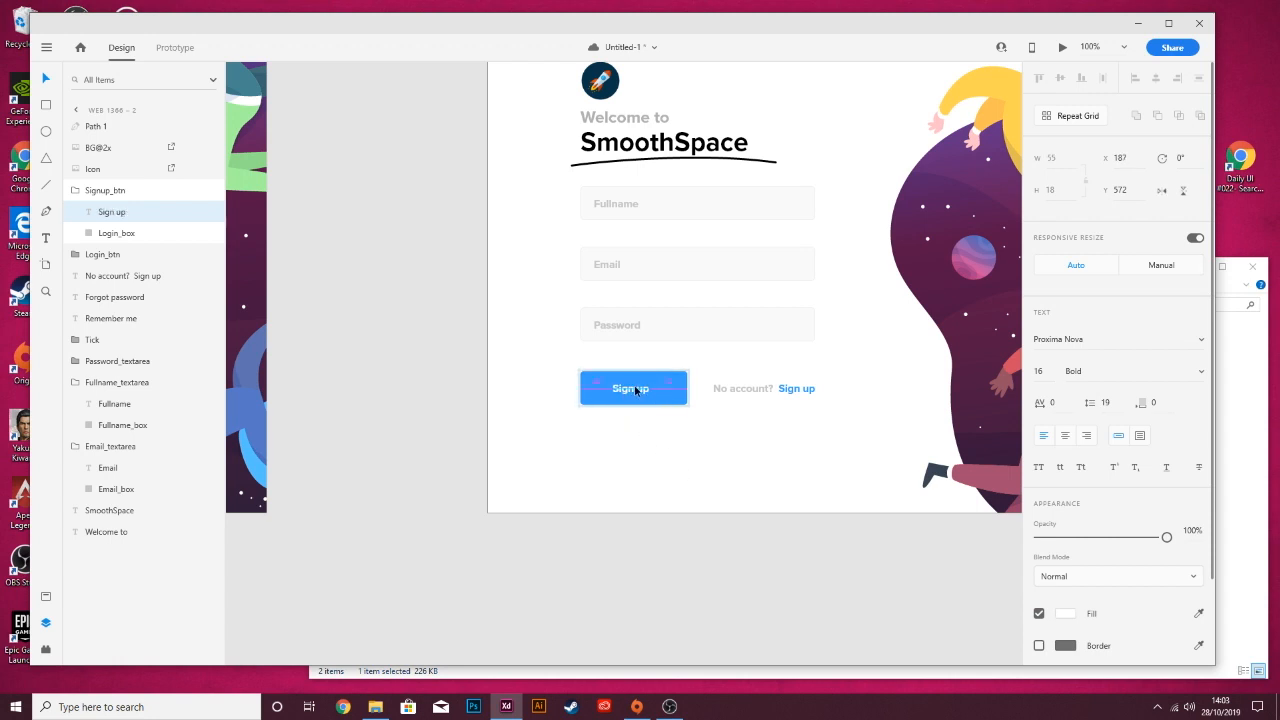
pyautogui.moveTo(635, 390); pyautogui.dragTo(636, 392)
pyautogui.click(617, 452)
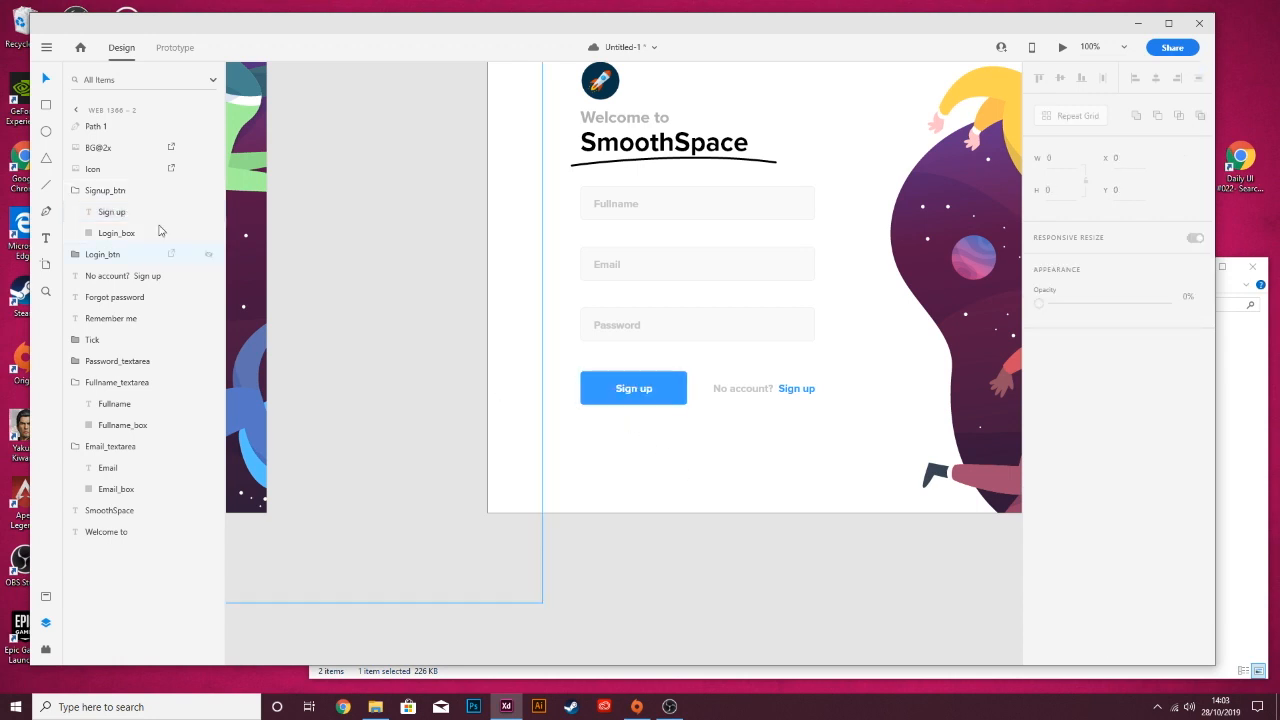
# - Set the opacity of the original Login_btn group to 0%
pyautogui.click(125, 192)
pyautogui.click(115, 233)
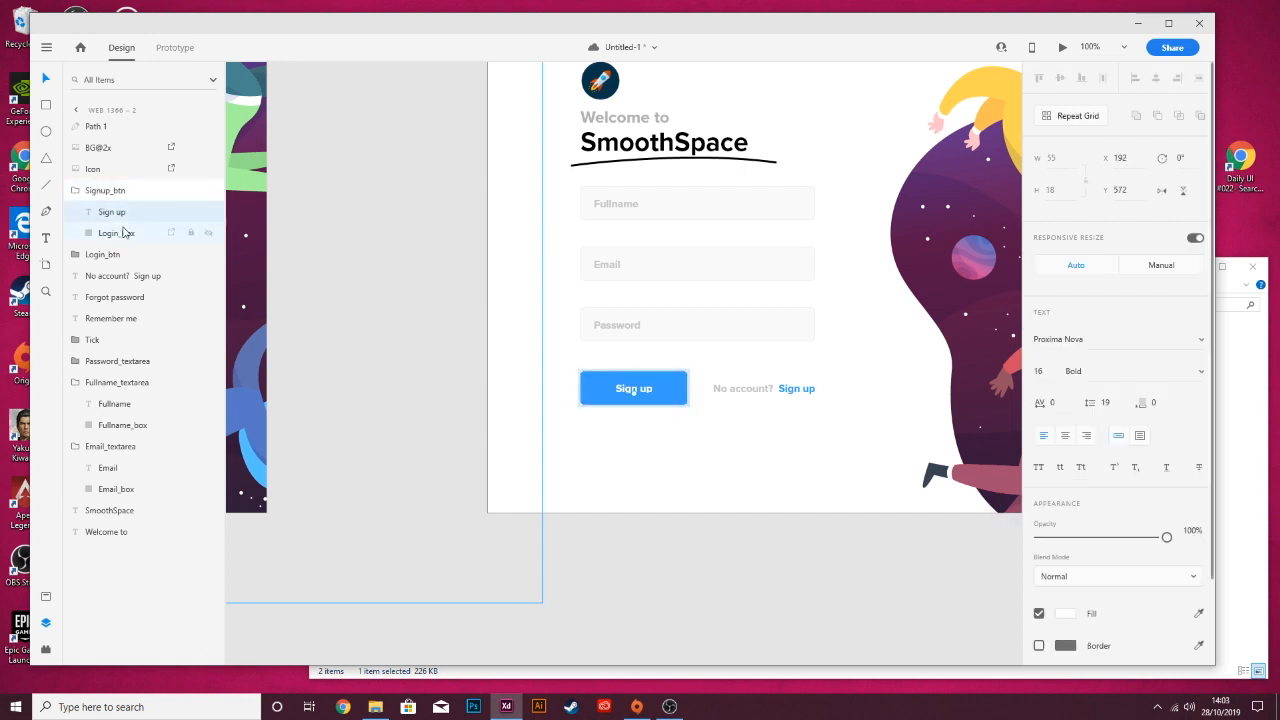
pyautogui.click(104, 254)
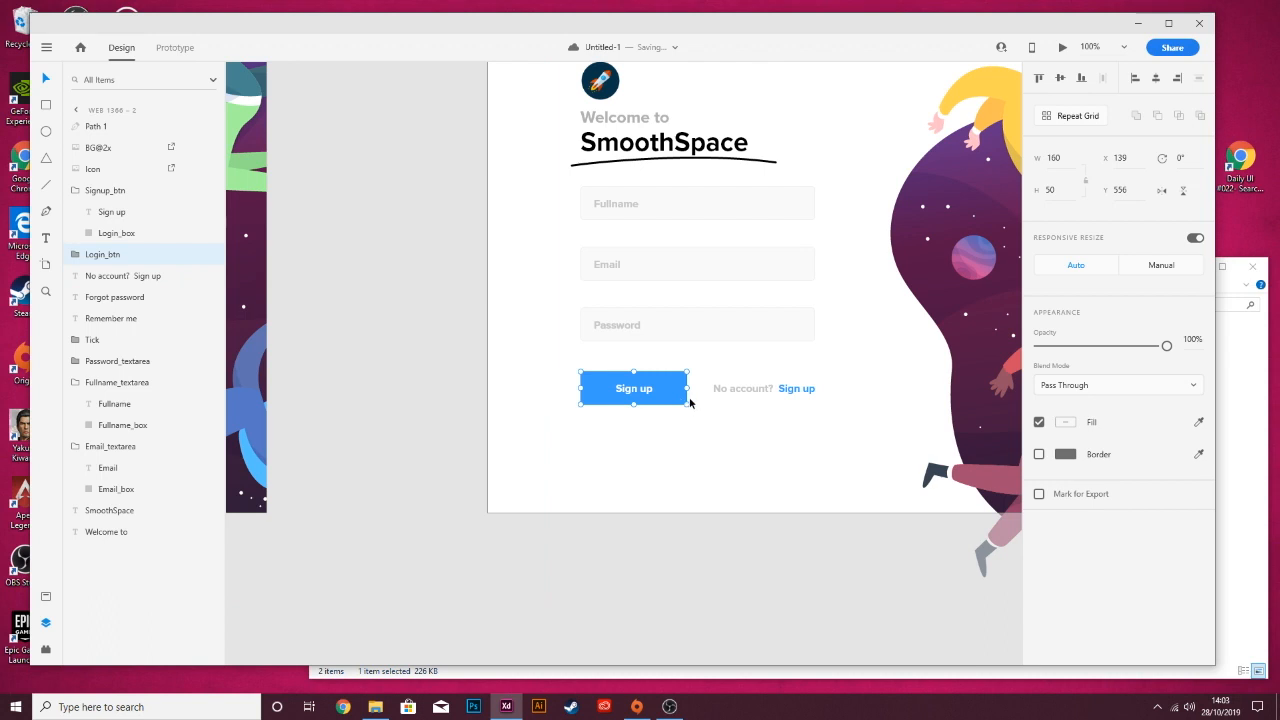
pyautogui.moveTo(1147, 348); pyautogui.dragTo(1031, 351)
pyautogui.click(739, 464)
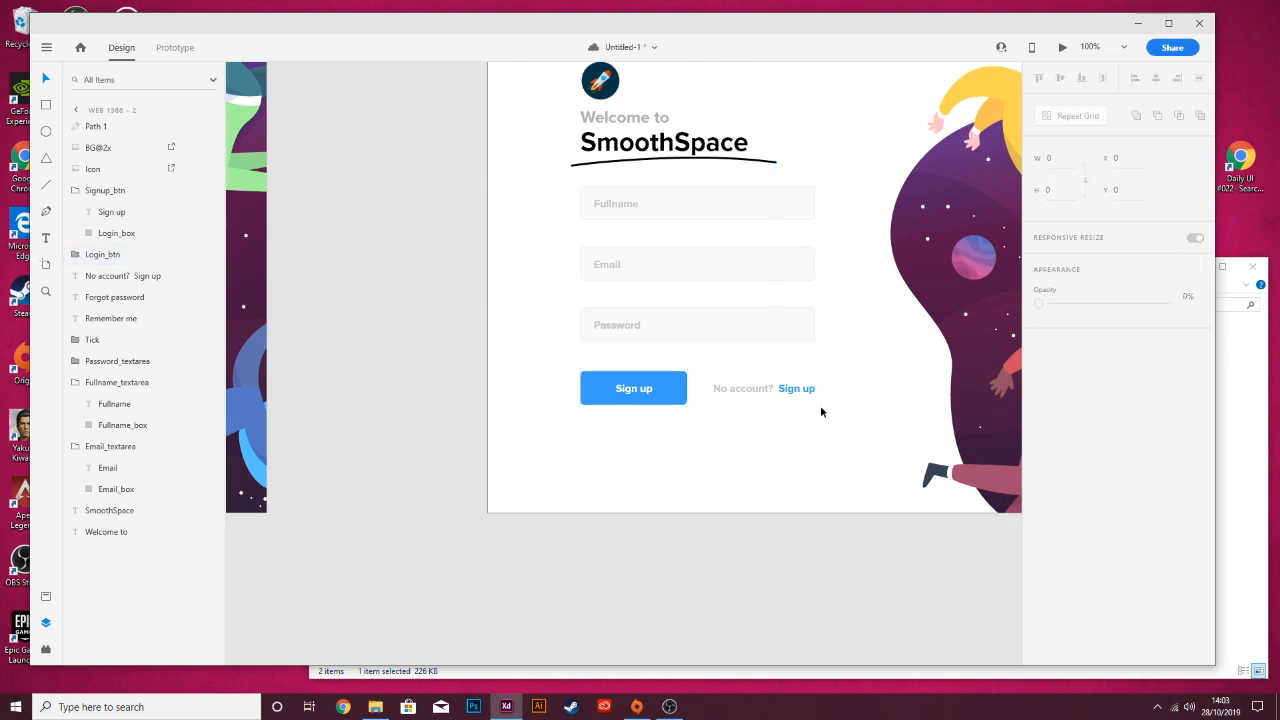
# - Replace the grey No account? wording beside the button with Got account?
pyautogui.click(726, 388)
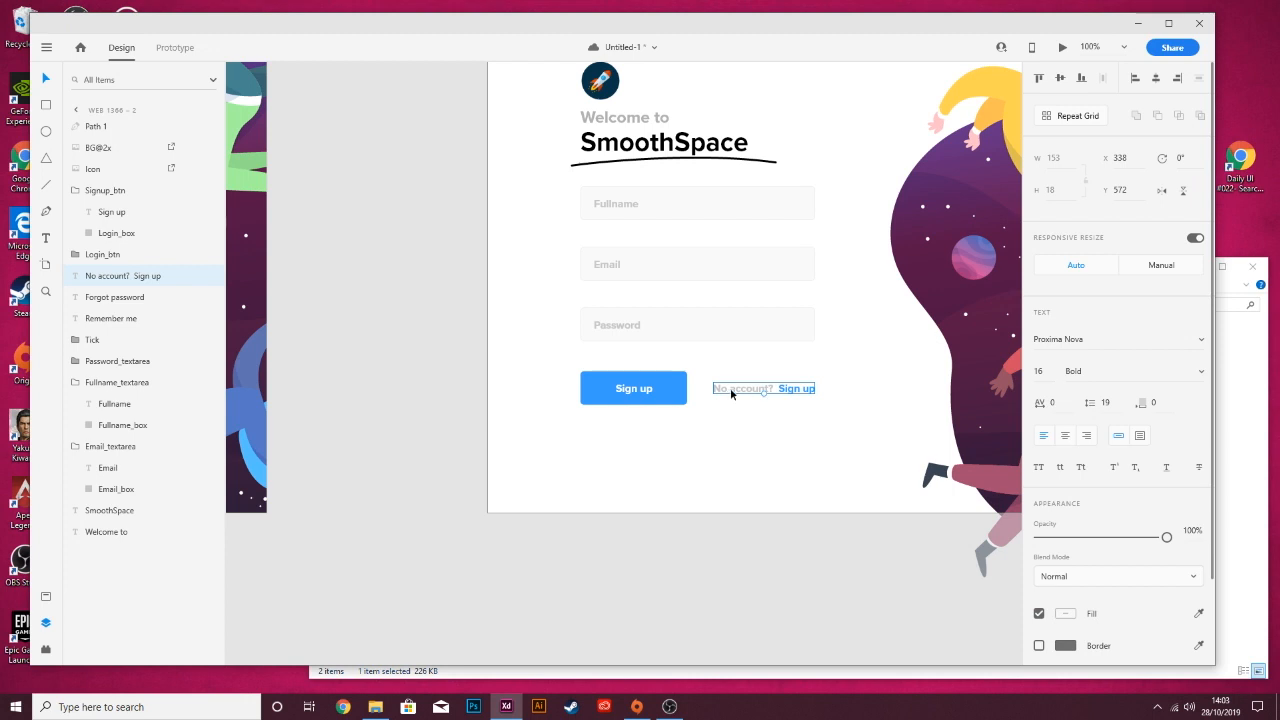
pyautogui.doubleClick(740, 390)
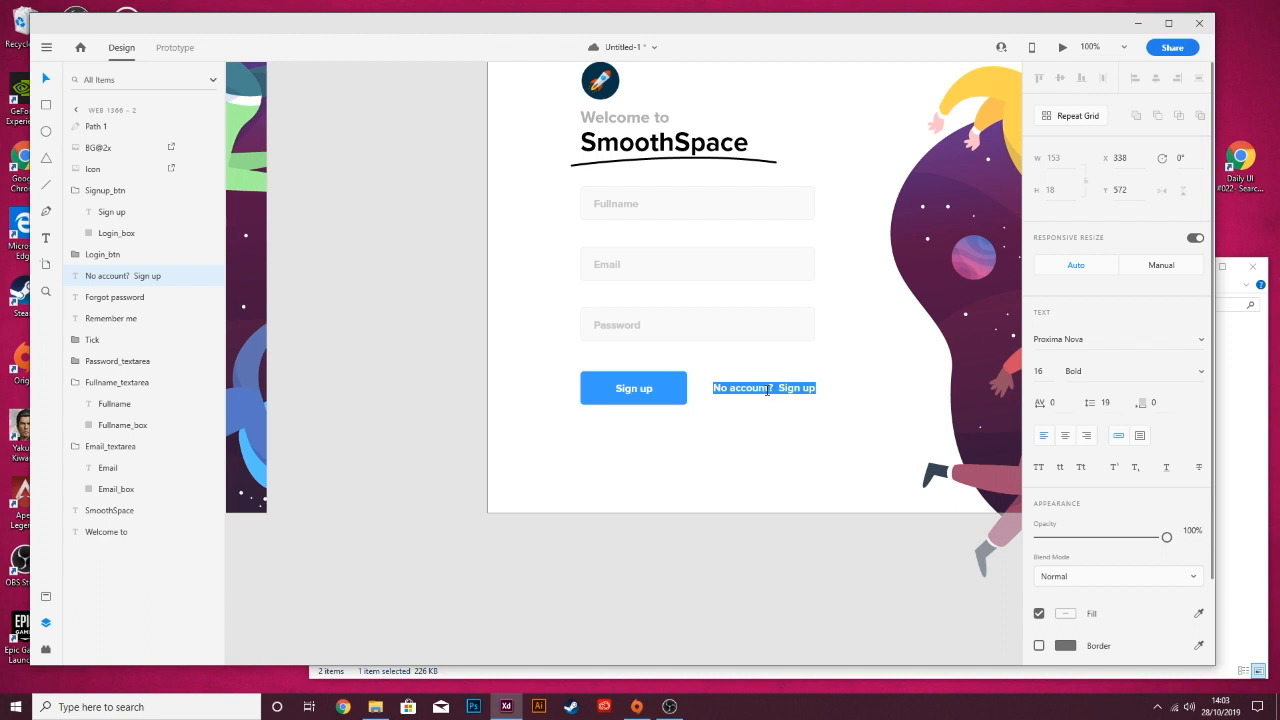
pyautogui.click(772, 390)
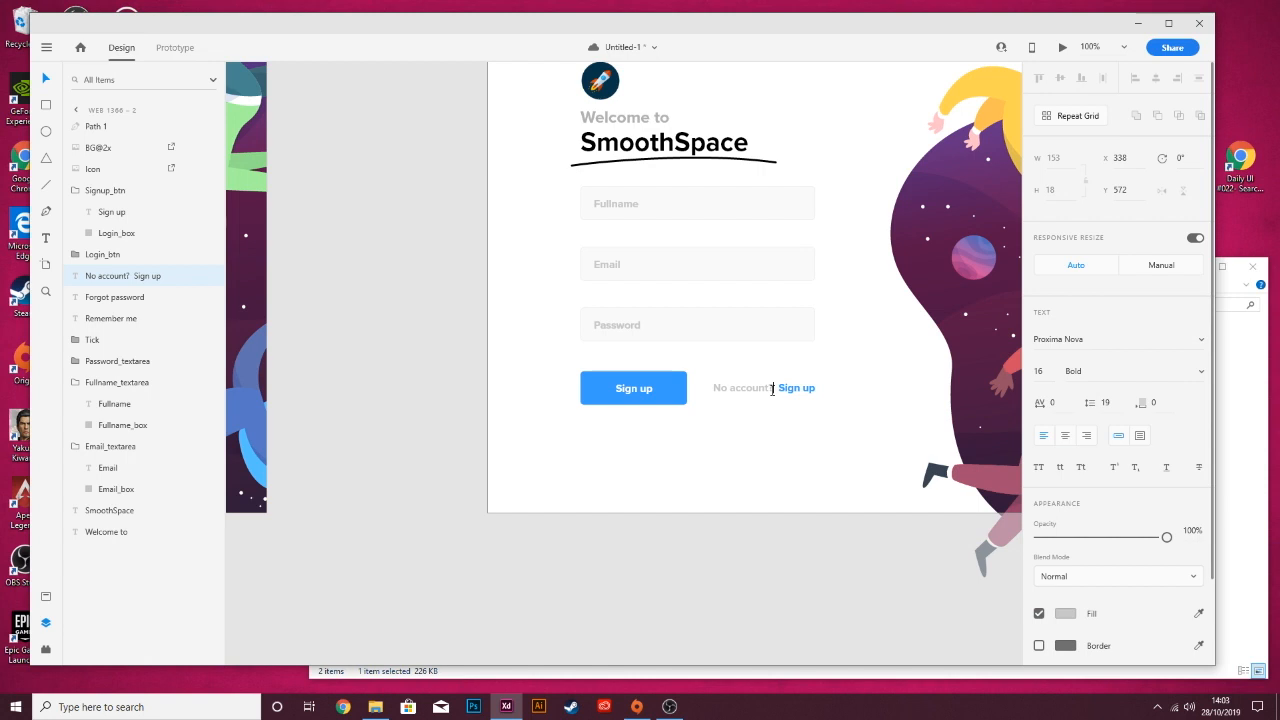
pyautogui.press('BackSpace')
pyautogui.press('BackSpace')
pyautogui.press('BackSpace')
pyautogui.press('BackSpace')
pyautogui.press('BackSpace')
pyautogui.press('BackSpace')
pyautogui.press('BackSpace')
pyautogui.press('BackSpace')
pyautogui.press('BackSpace')
pyautogui.press('BackSpace')
pyautogui.press('BackSpace')
pyautogui.write('Got account?')
# - Replace the word Sign in the link after Got account? with Login
pyautogui.click(803, 387)
pyautogui.press('BackSpace')
pyautogui.press('BackSpace')
pyautogui.press('BackSpace')
pyautogui.press('BackSpace')
pyautogui.write('Login')
pyautogui.click(825, 408)
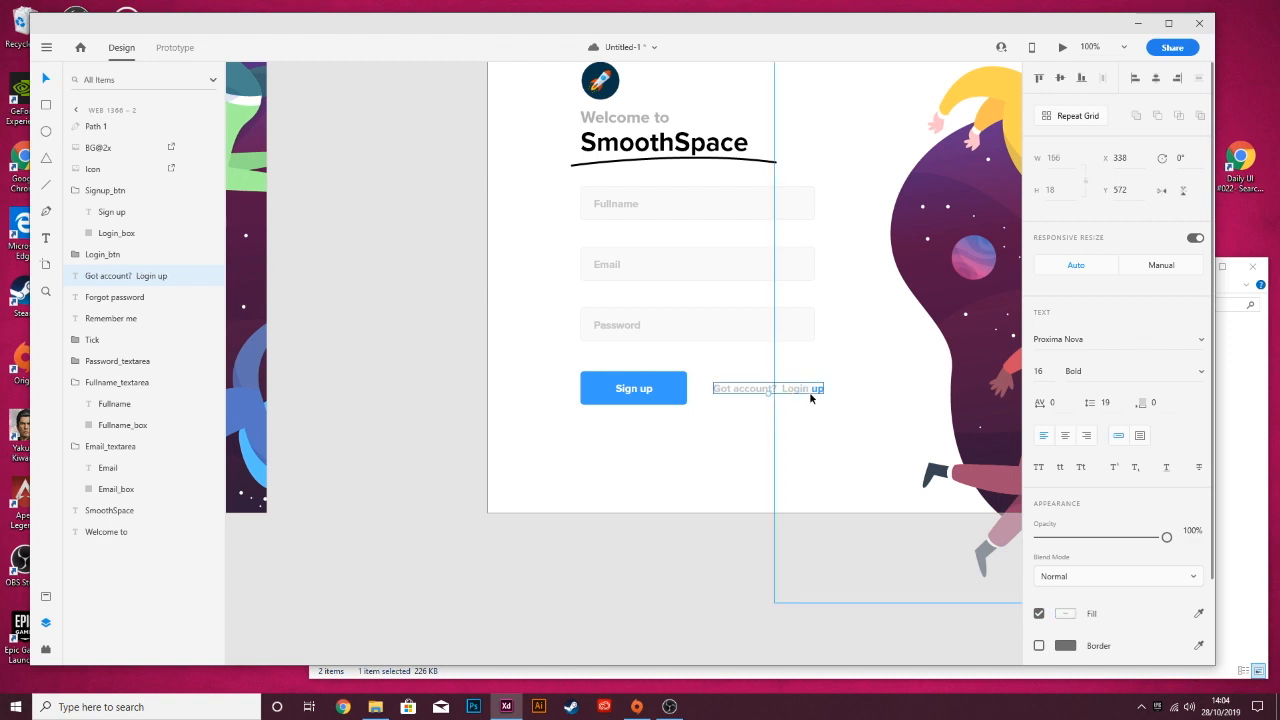
# - Recolour the Login link text after Got account? with the saved blue swatch
pyautogui.click(807, 390)
pyautogui.click(762, 388)
pyautogui.doubleClick(780, 389)
pyautogui.moveTo(781, 389); pyautogui.dragTo(871, 397)
pyautogui.click(1065, 614)
pyautogui.click(898, 645)
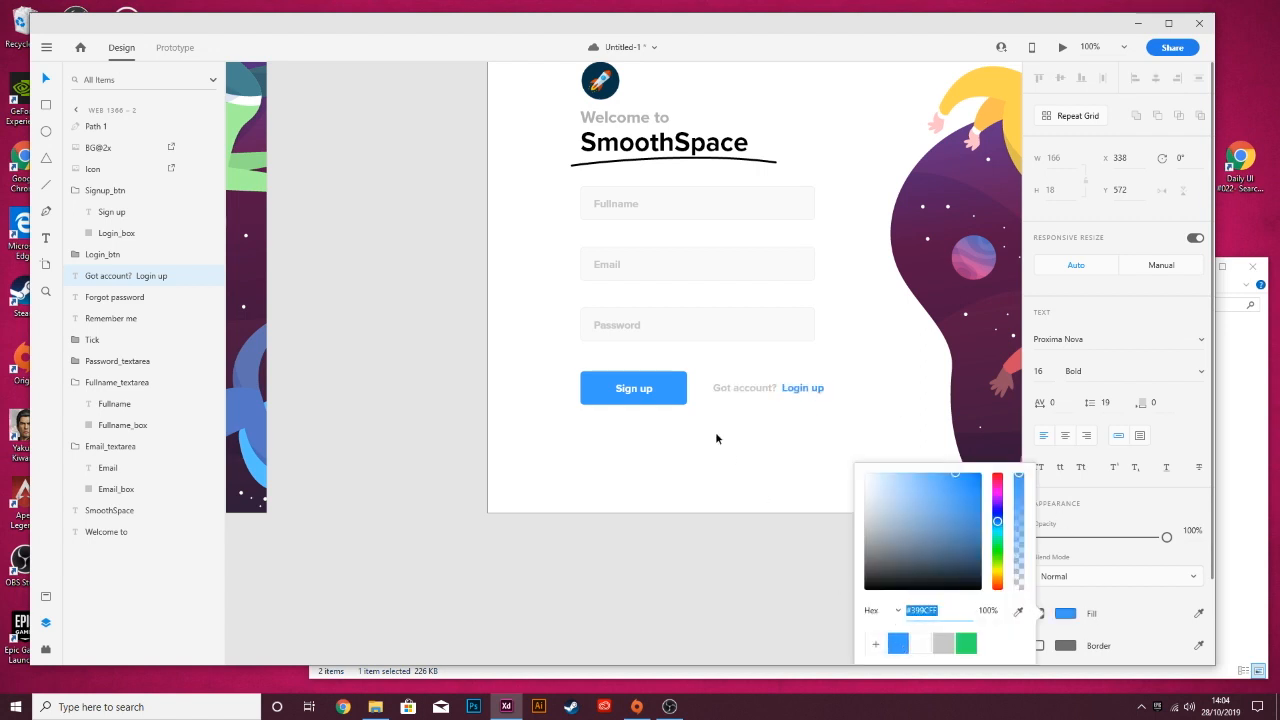
pyautogui.click(715, 431)
pyautogui.click(703, 463)
pyautogui.moveTo(617, 398); pyautogui.dragTo(1278, 228)
pyautogui.moveTo(489, 459); pyautogui.dragTo(672, 541)
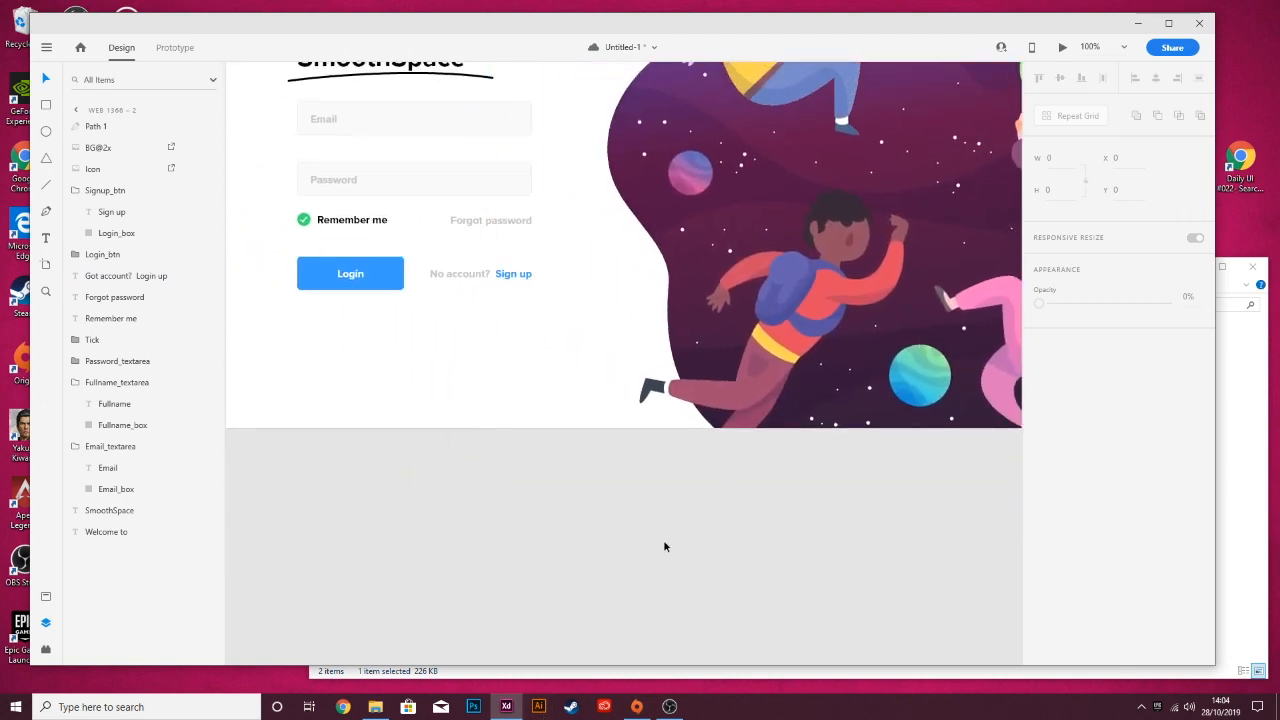
pyautogui.hotkey('ctrl', '-')
pyautogui.hotkey('ctrl', '-')
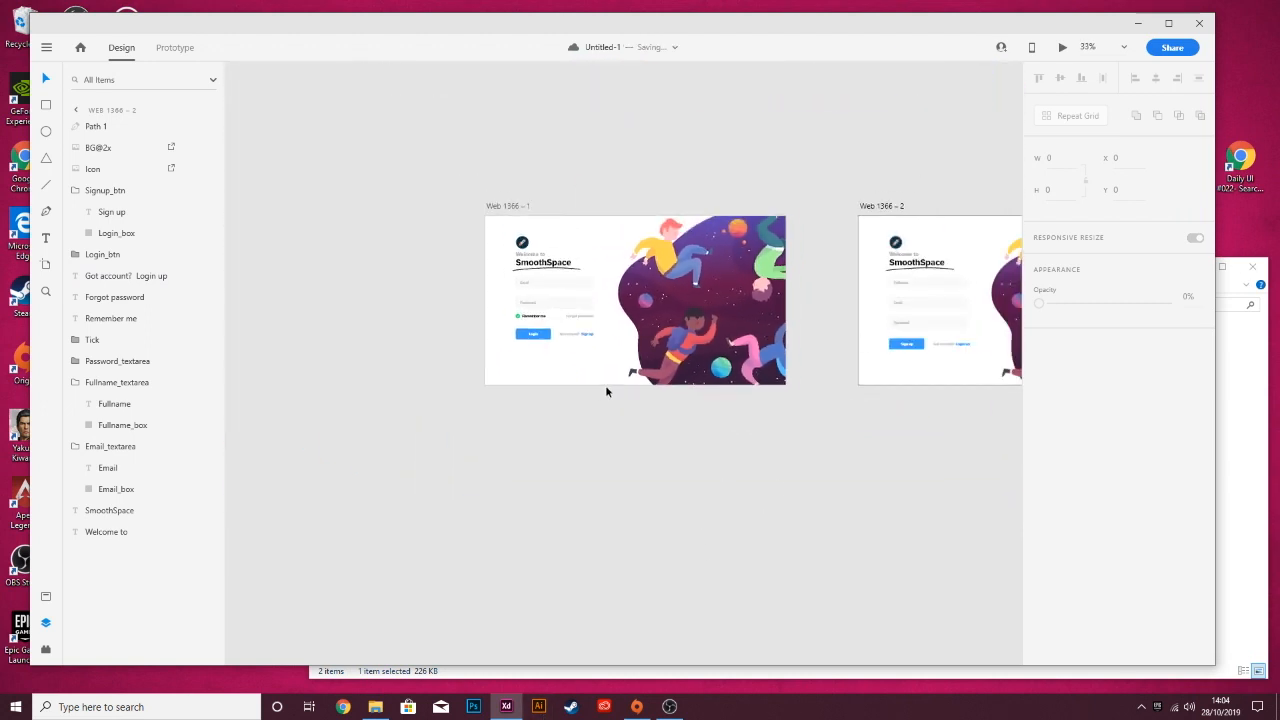
# - Move the Login button and No account? text on Web 1366 – 1 down to Y 556, level with the Sign up button on Web 1366 – 2
pyautogui.click(916, 345)
pyautogui.press('alt')
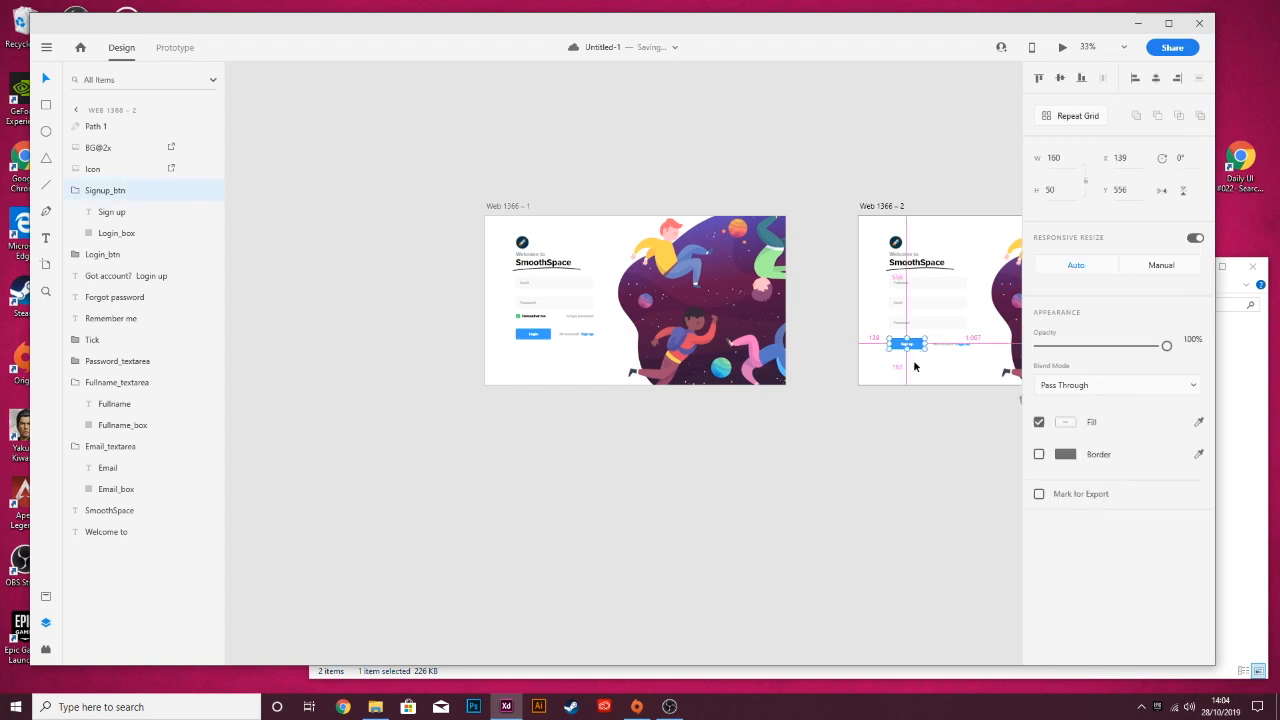
pyautogui.click(538, 338)
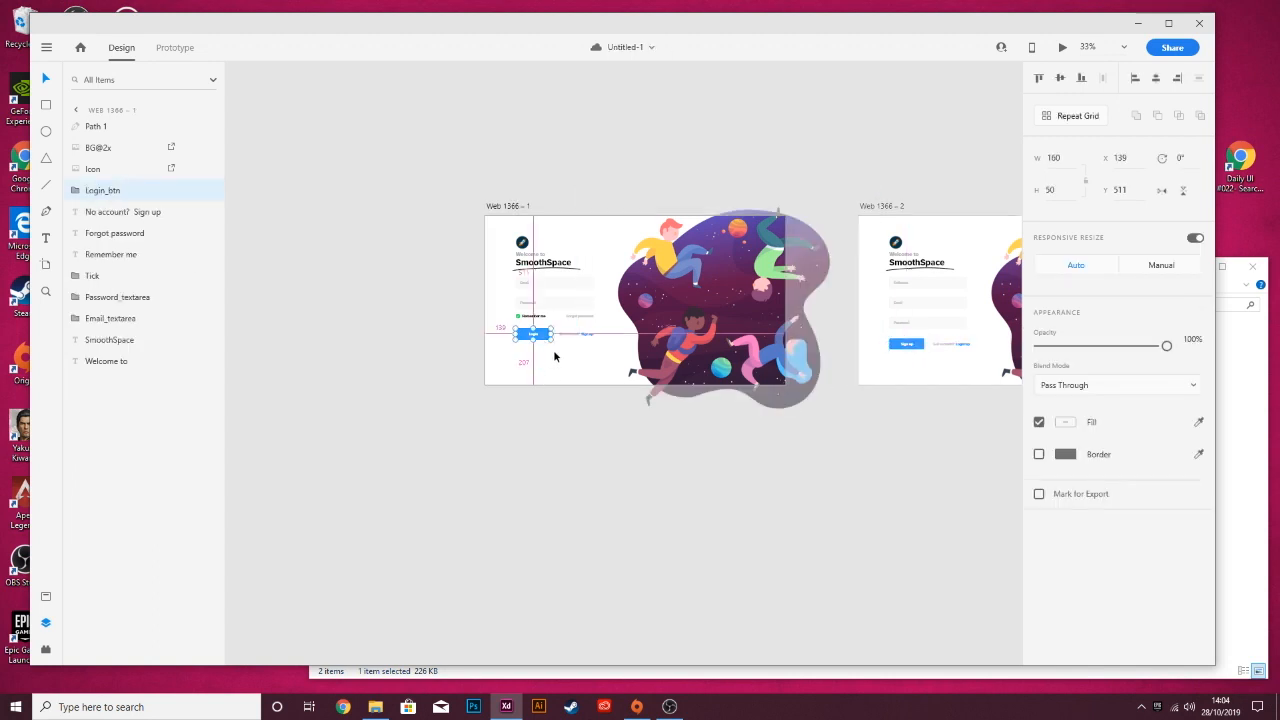
pyautogui.keyDown('shift'); pyautogui.click(572, 338); pyautogui.keyUp('shift')
pyautogui.press('Down')
pyautogui.press('Down')
pyautogui.press('Down')
pyautogui.press('Down')
pyautogui.press('Down')
pyautogui.press('Down')
pyautogui.press('Down')
pyautogui.press('Down')
pyautogui.press('Down')
pyautogui.press('Down')
pyautogui.press('Down')
pyautogui.press('Down')
pyautogui.press('Down')
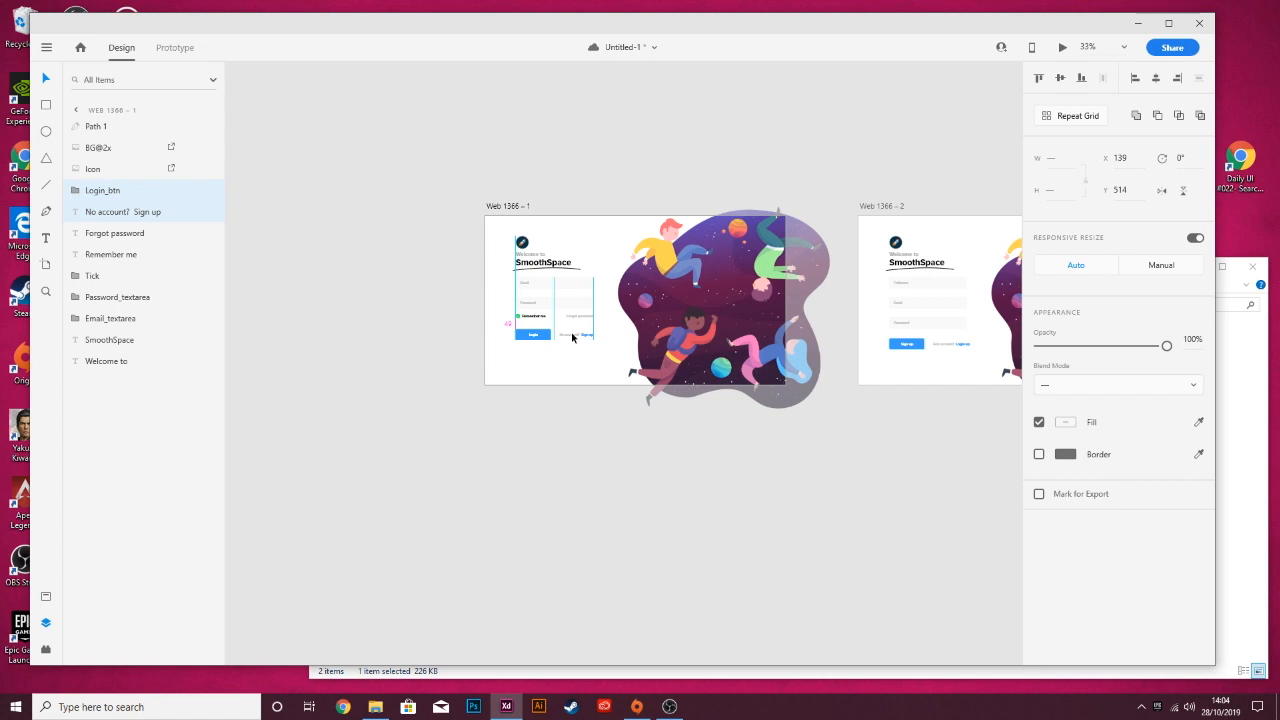
pyautogui.press('Down')
pyautogui.press('Down')
pyautogui.press('Down')
pyautogui.press('Down')
pyautogui.press('Down')
pyautogui.press('Down')
pyautogui.press('Down')
pyautogui.press('Down')
pyautogui.press('Down')
pyautogui.press('Down')
pyautogui.press('Down')
pyautogui.press('Down')
pyautogui.press('Down')
pyautogui.press('Down')
pyautogui.press('Down')
pyautogui.press('alt')
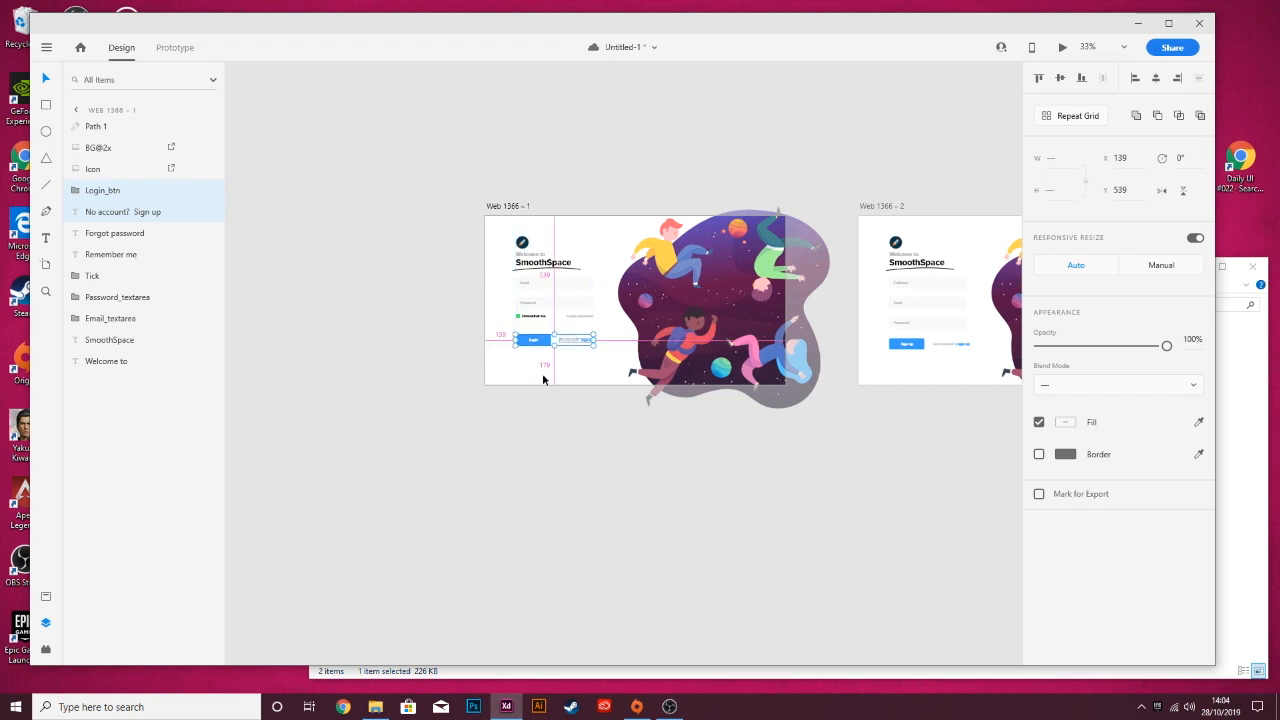
pyautogui.hotkey('shift', 'Down')
pyautogui.press('Down')
pyautogui.press('Down')
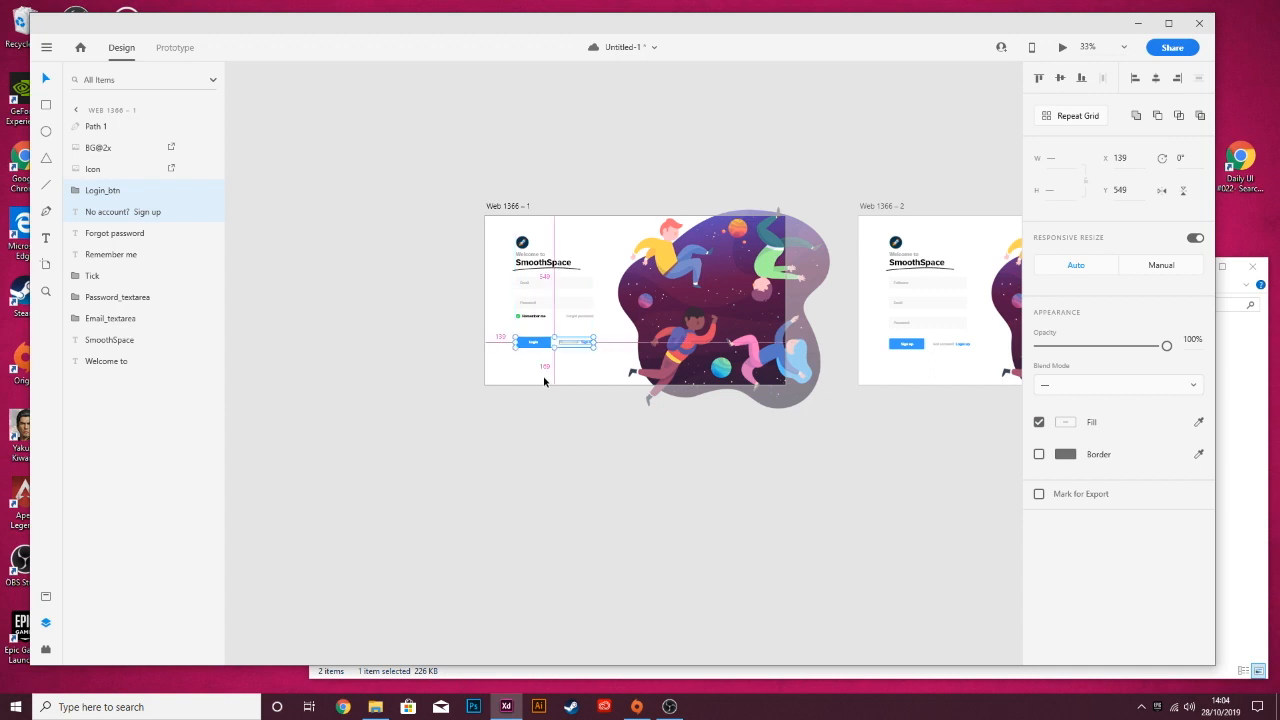
pyautogui.press('alt')
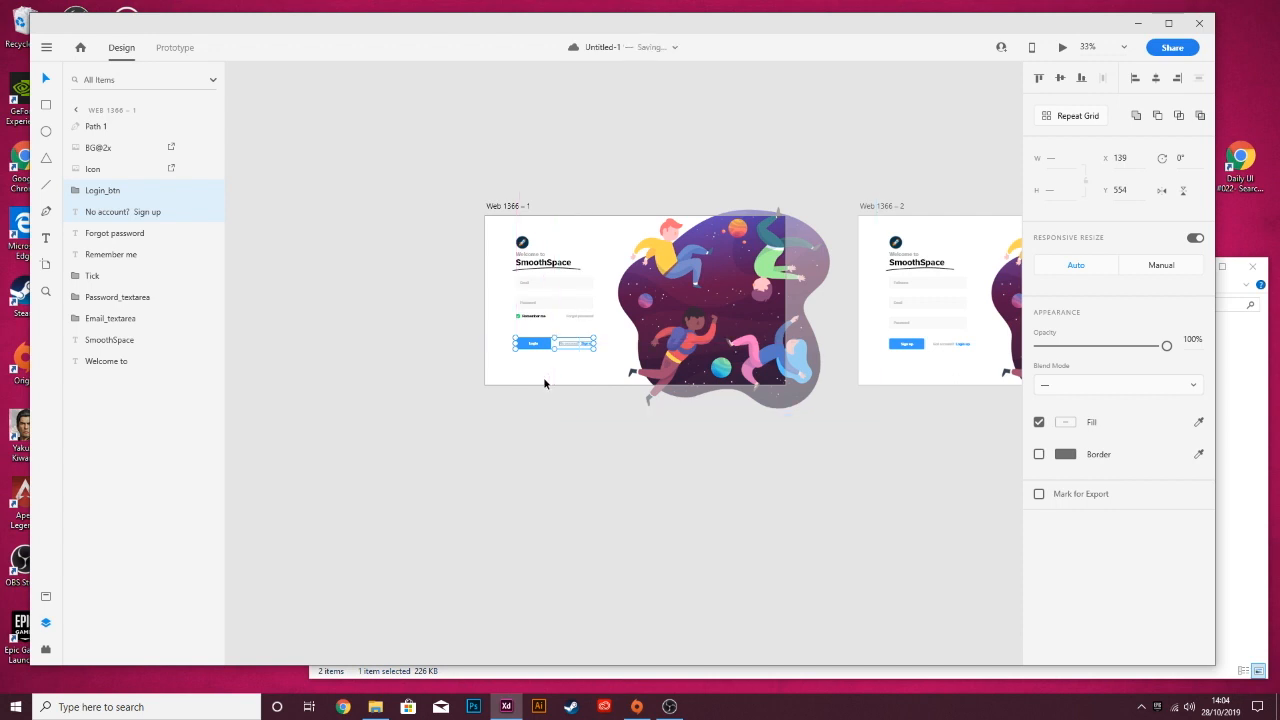
pyautogui.press('alt')
pyautogui.press('Down')
pyautogui.press('Down')
pyautogui.click(622, 425)
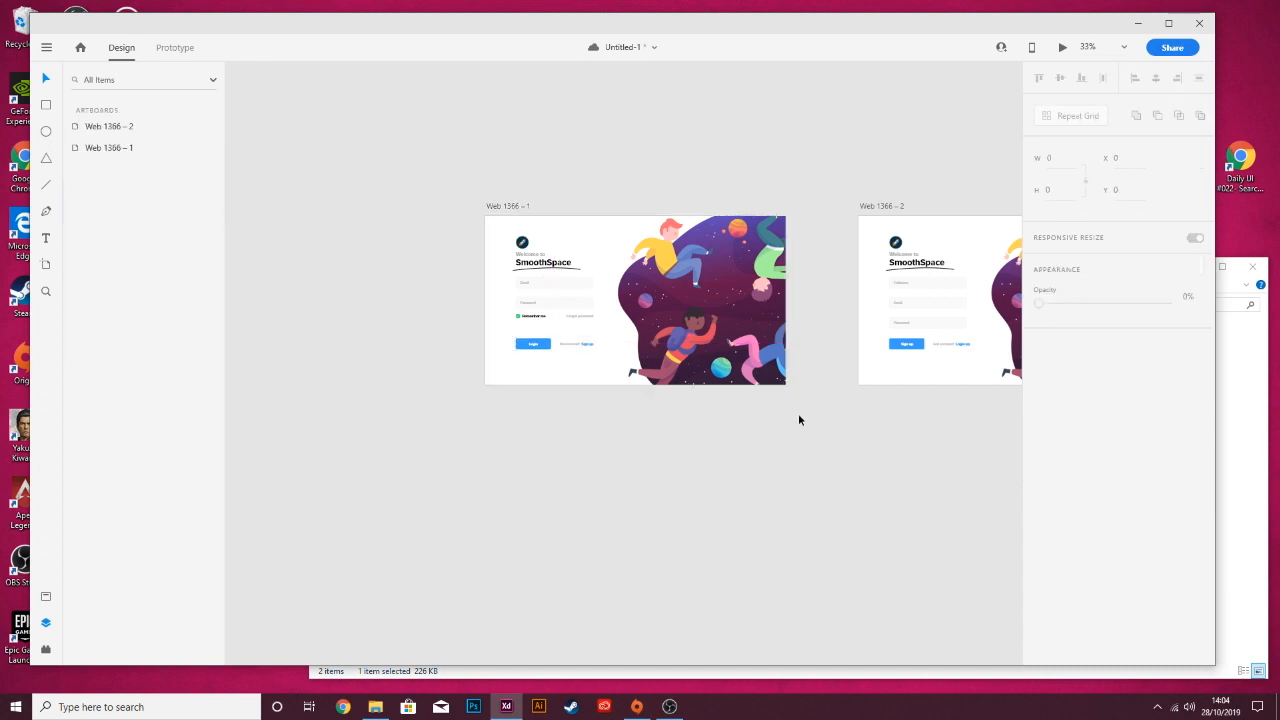
# - Examine the login and sign-up artboards up close to compare their form layouts
pyautogui.hotkey('ctrl', '+')
pyautogui.hotkey('ctrl', '+')
pyautogui.moveTo(748, 406); pyautogui.dragTo(200, 459)
pyautogui.moveTo(637, 320); pyautogui.dragTo(917, 362)
pyautogui.moveTo(443, 374); pyautogui.dragTo(769, 362)
pyautogui.moveTo(645, 332); pyautogui.dragTo(297, 314)
pyautogui.moveTo(787, 323); pyautogui.dragTo(349, 336)
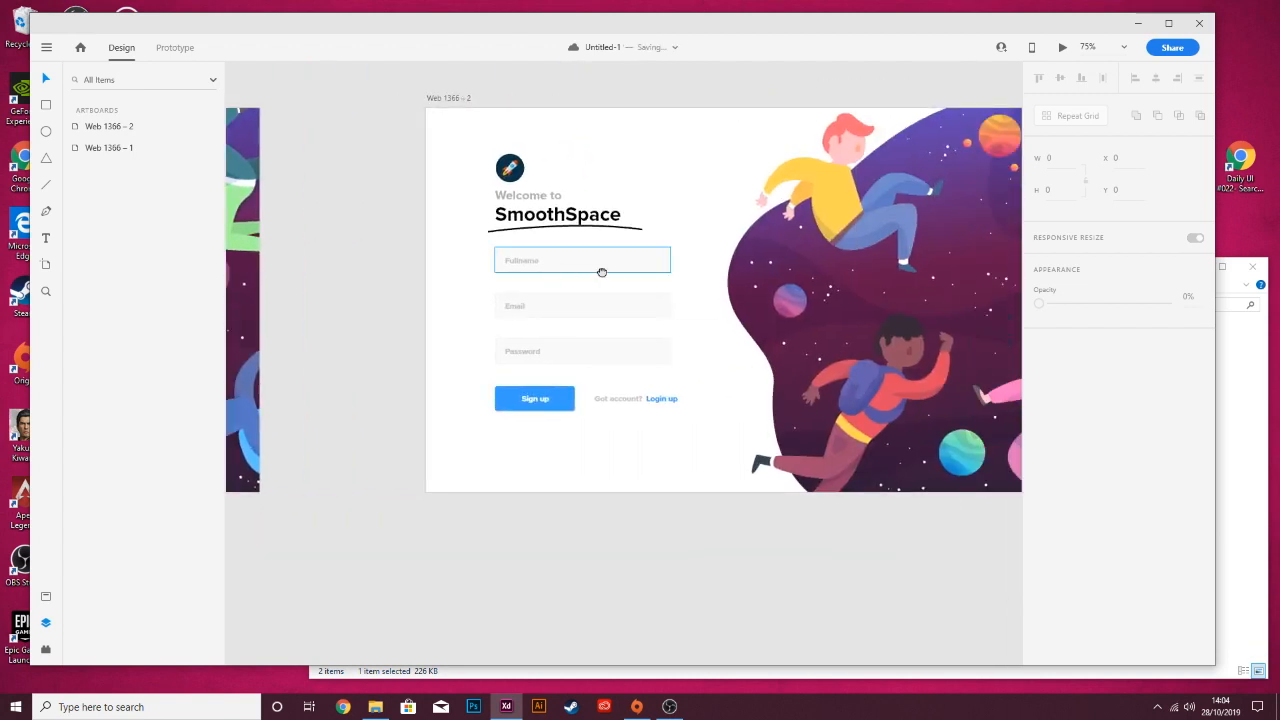
pyautogui.hscroll(3, 615, 258)
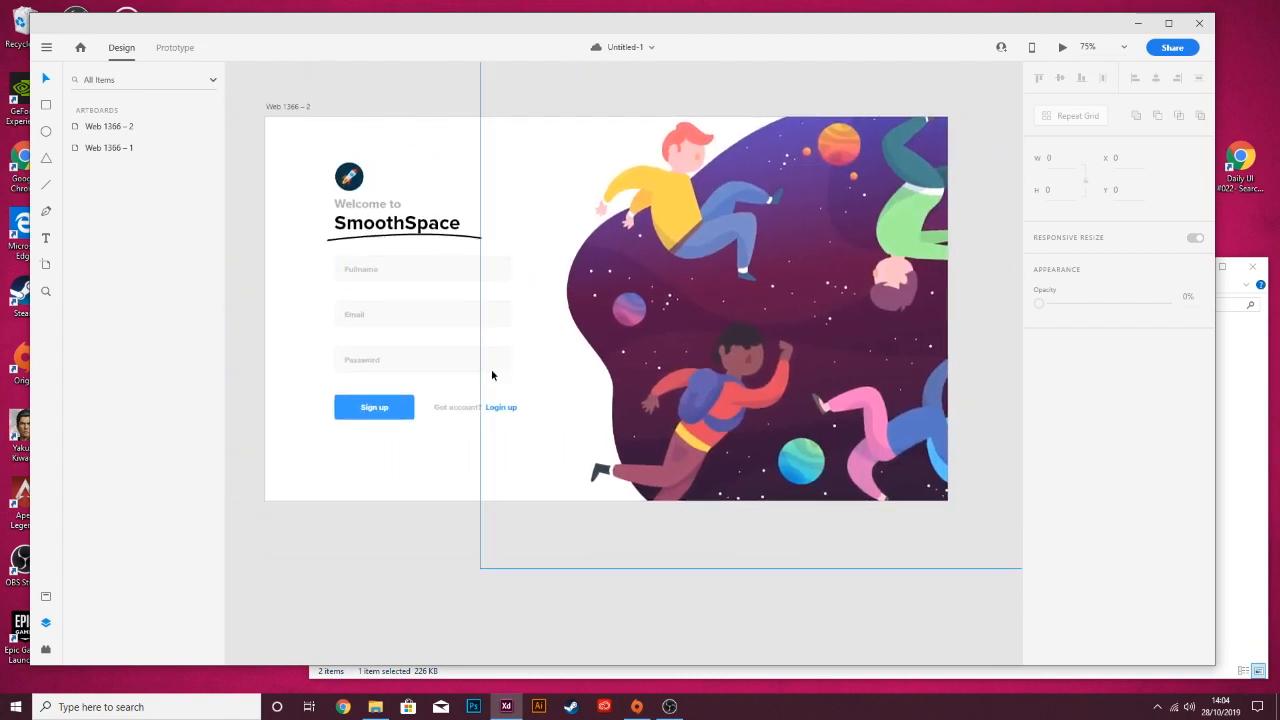
pyautogui.hscroll(-5, 485, 375)
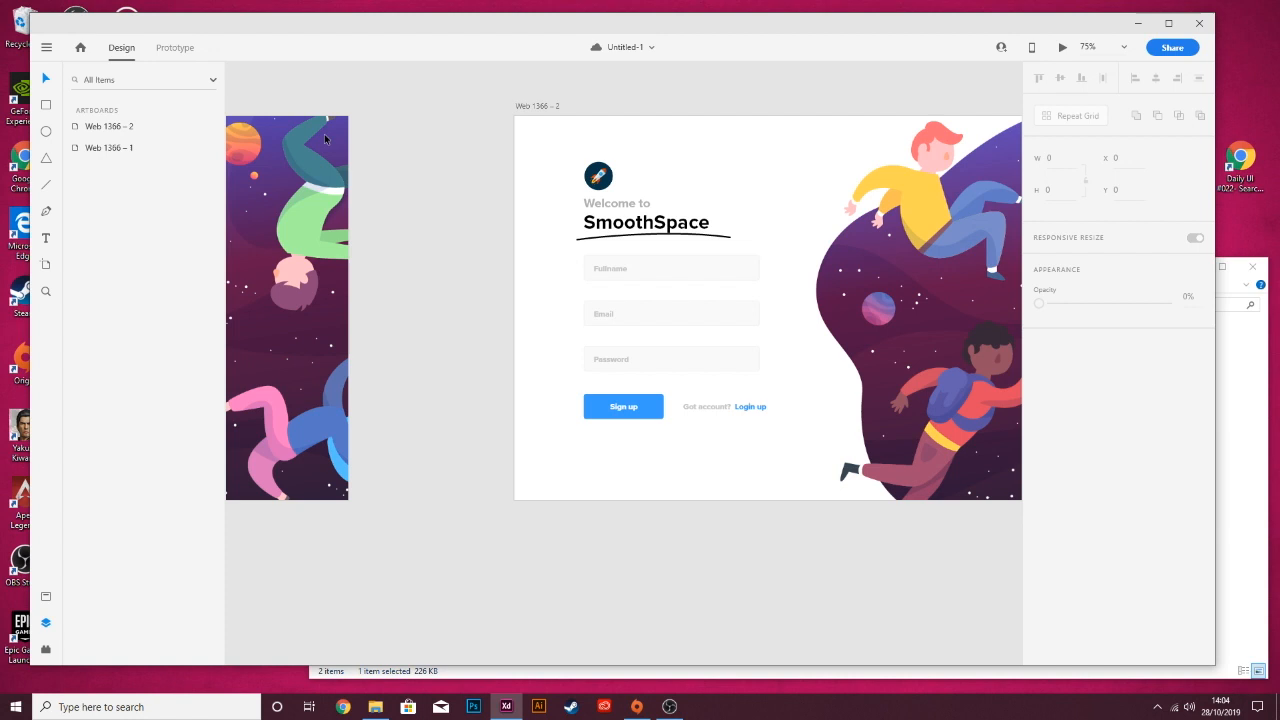
# - Create a prototype link from the No account? Sign up text on the login artboard to Web 1366 – 2
pyautogui.click(176, 47)
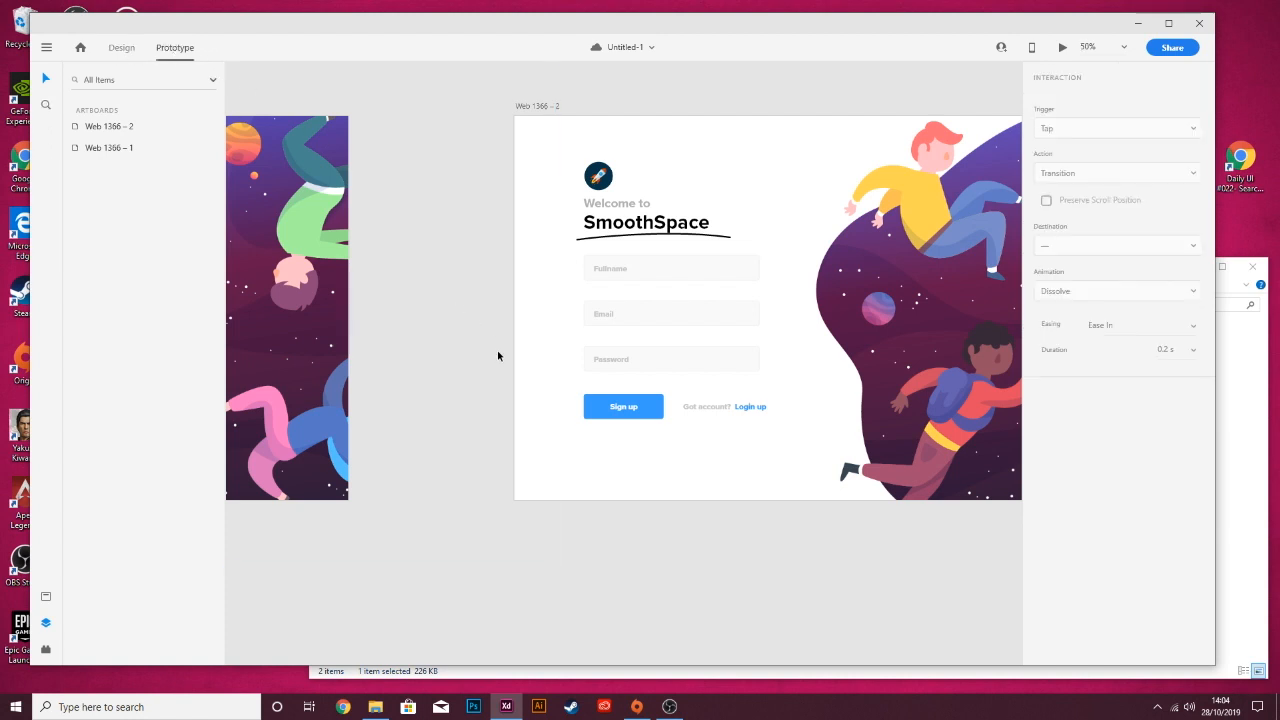
pyautogui.hotkey('ctrl', '-')
pyautogui.hotkey('ctrl', '-')
pyautogui.moveTo(594, 454); pyautogui.dragTo(296, 224)
pyautogui.moveTo(440, 387); pyautogui.dragTo(703, 411)
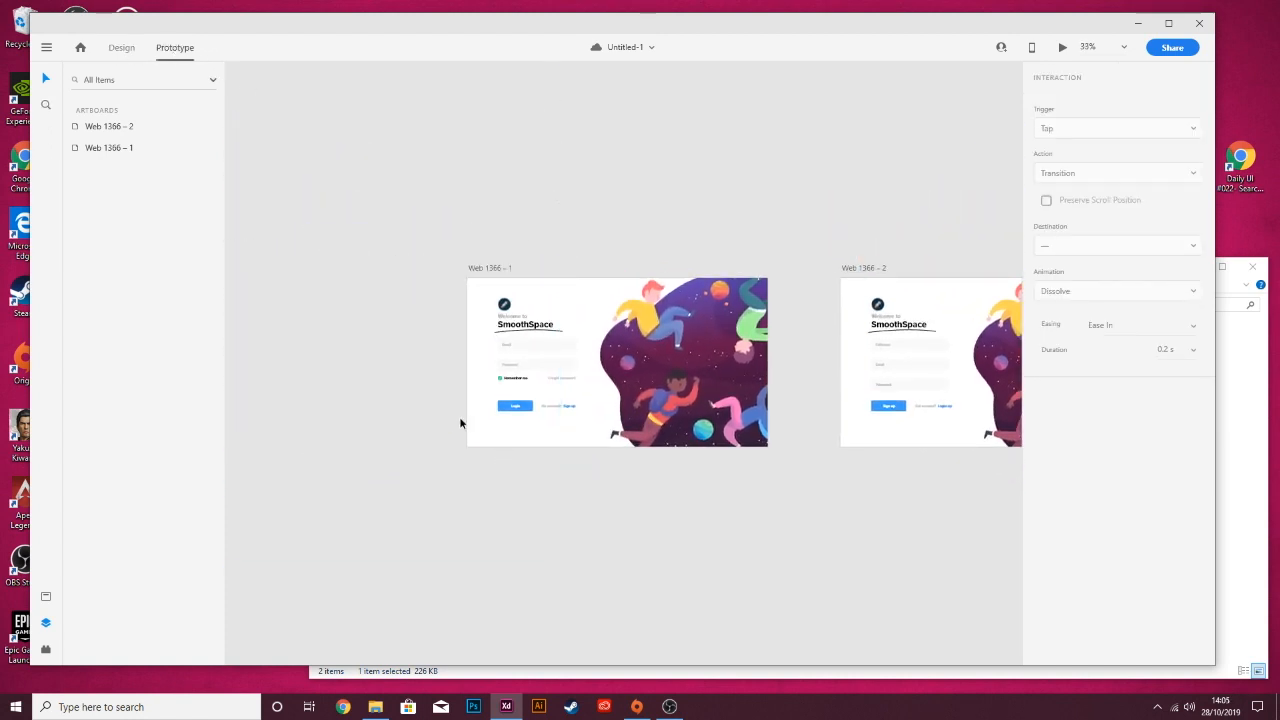
pyautogui.hotkey('ctrl', '+')
pyautogui.hotkey('ctrl', '+')
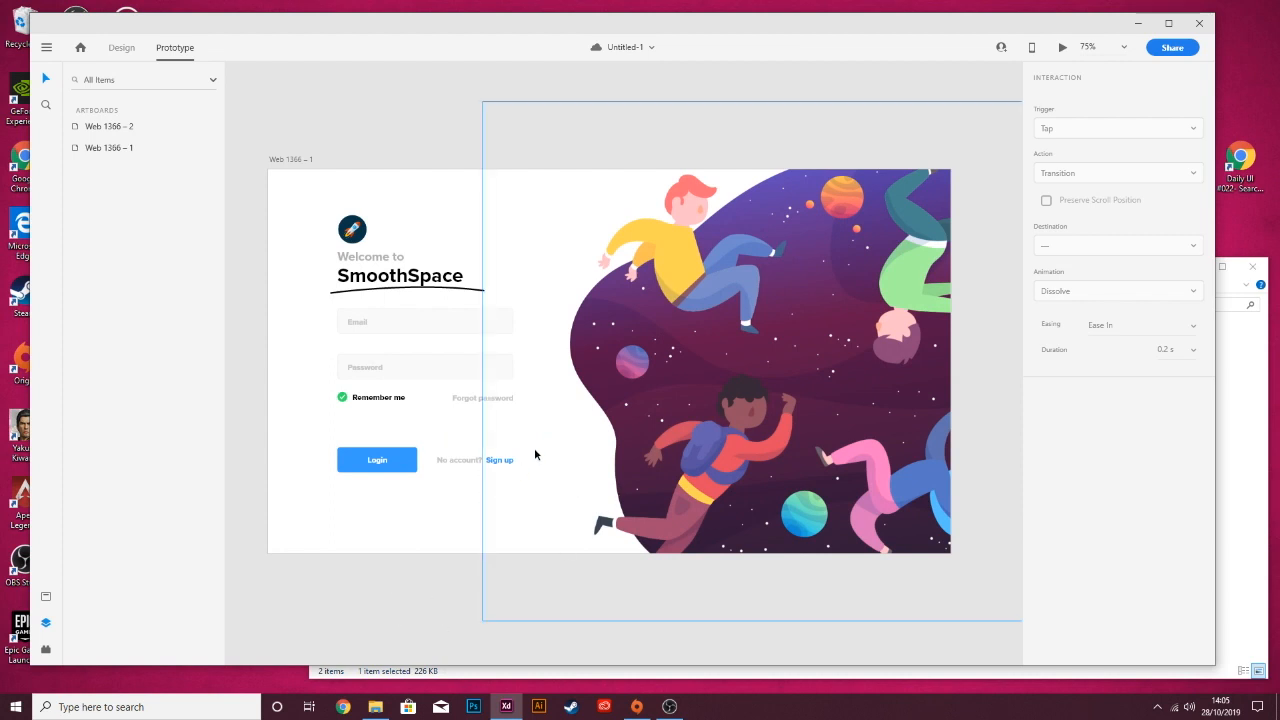
pyautogui.moveTo(606, 453); pyautogui.dragTo(453, 441)
pyautogui.moveTo(682, 424); pyautogui.dragTo(229, 416)
pyautogui.moveTo(478, 392); pyautogui.dragTo(903, 303)
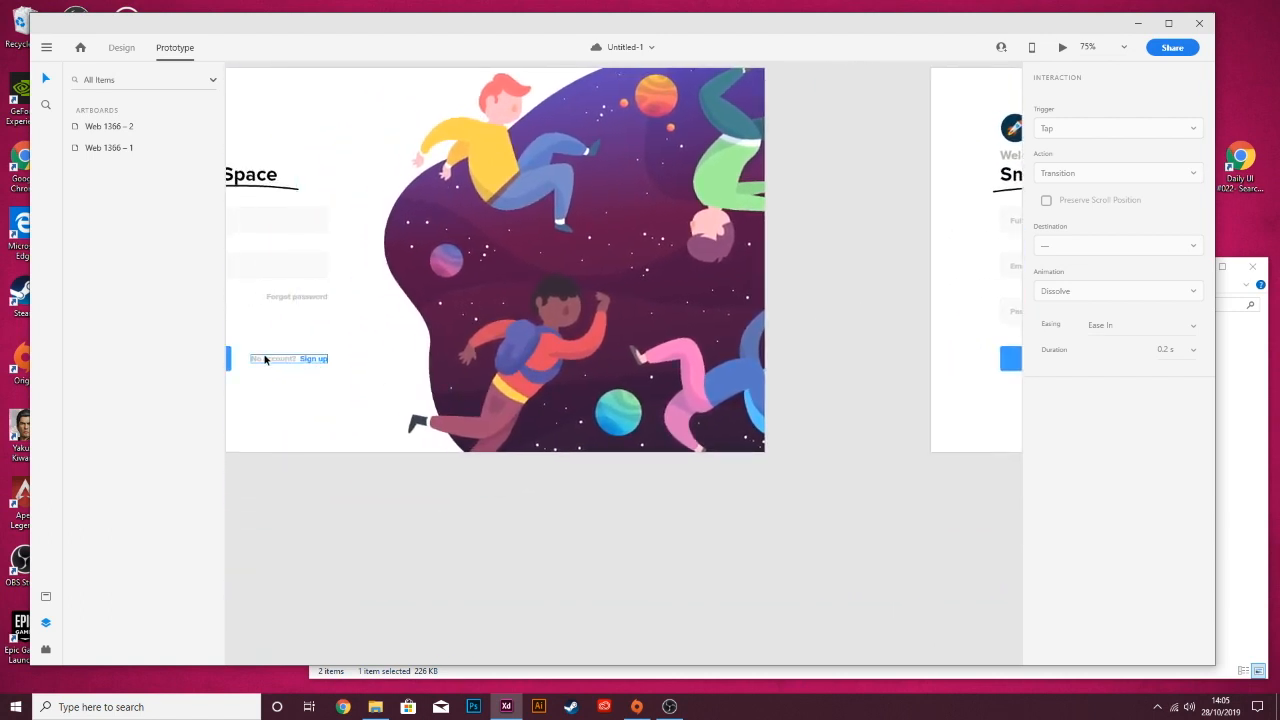
pyautogui.click(308, 360)
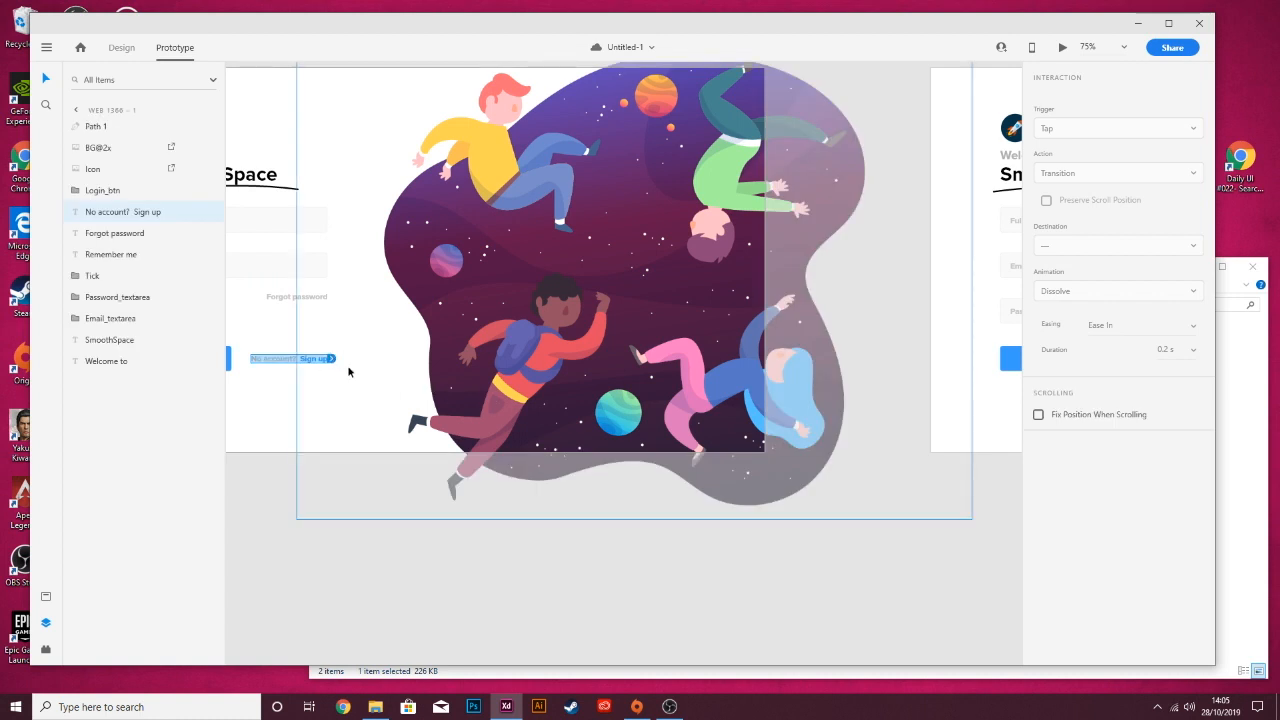
pyautogui.moveTo(331, 358); pyautogui.dragTo(990, 292)
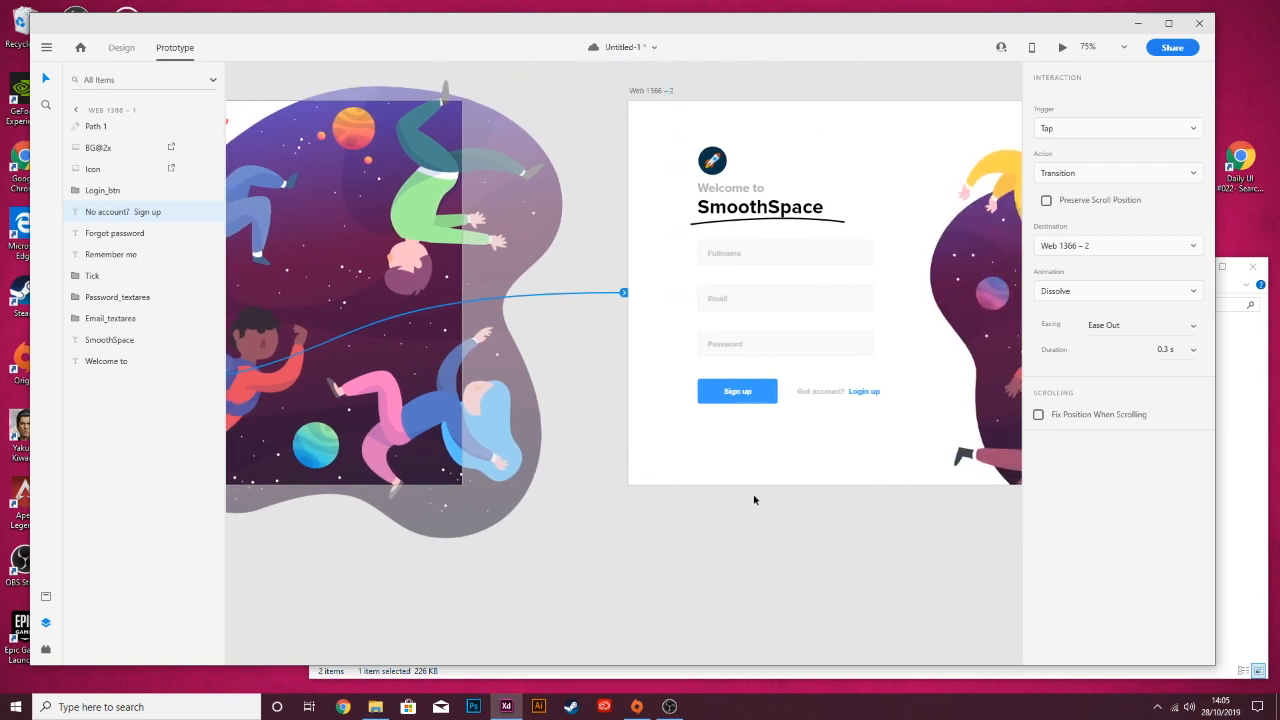
# - Set the Sign up link's interaction to Auto-Animate with Ease In-Out easing, keeping the Tap trigger
pyautogui.click(1058, 129)
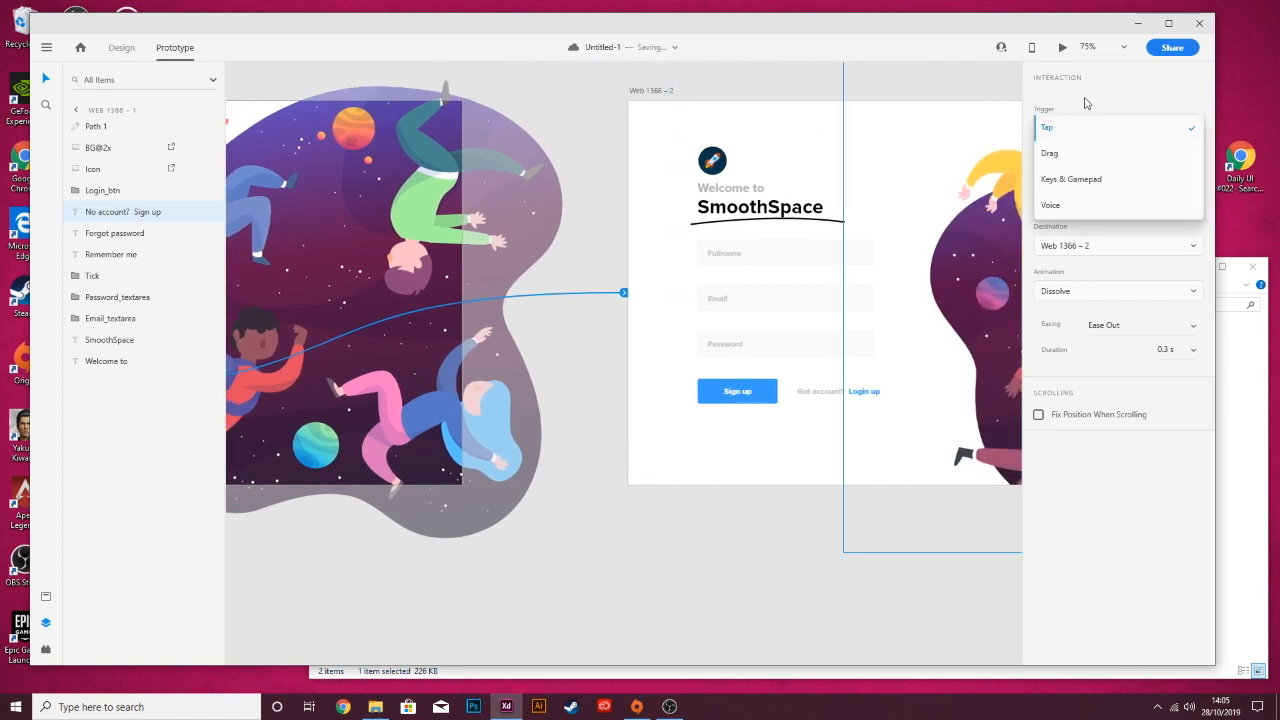
pyautogui.click(1086, 103)
pyautogui.click(1064, 175)
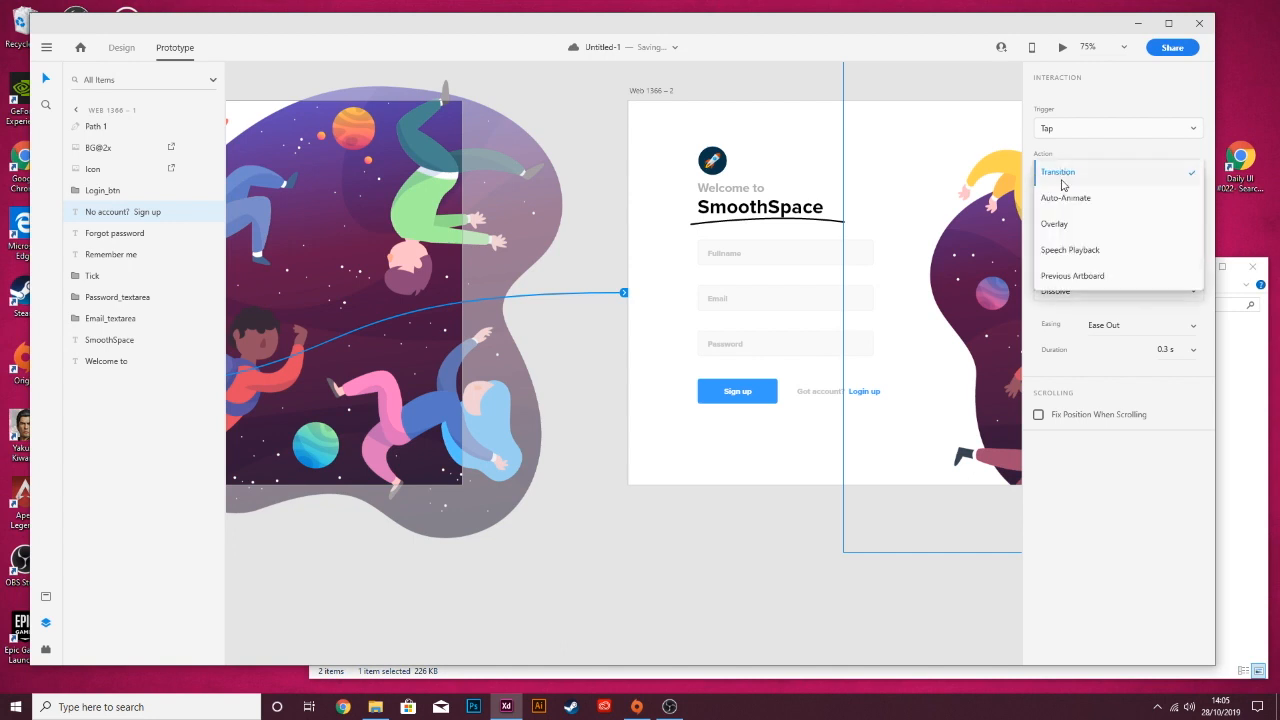
pyautogui.click(1056, 198)
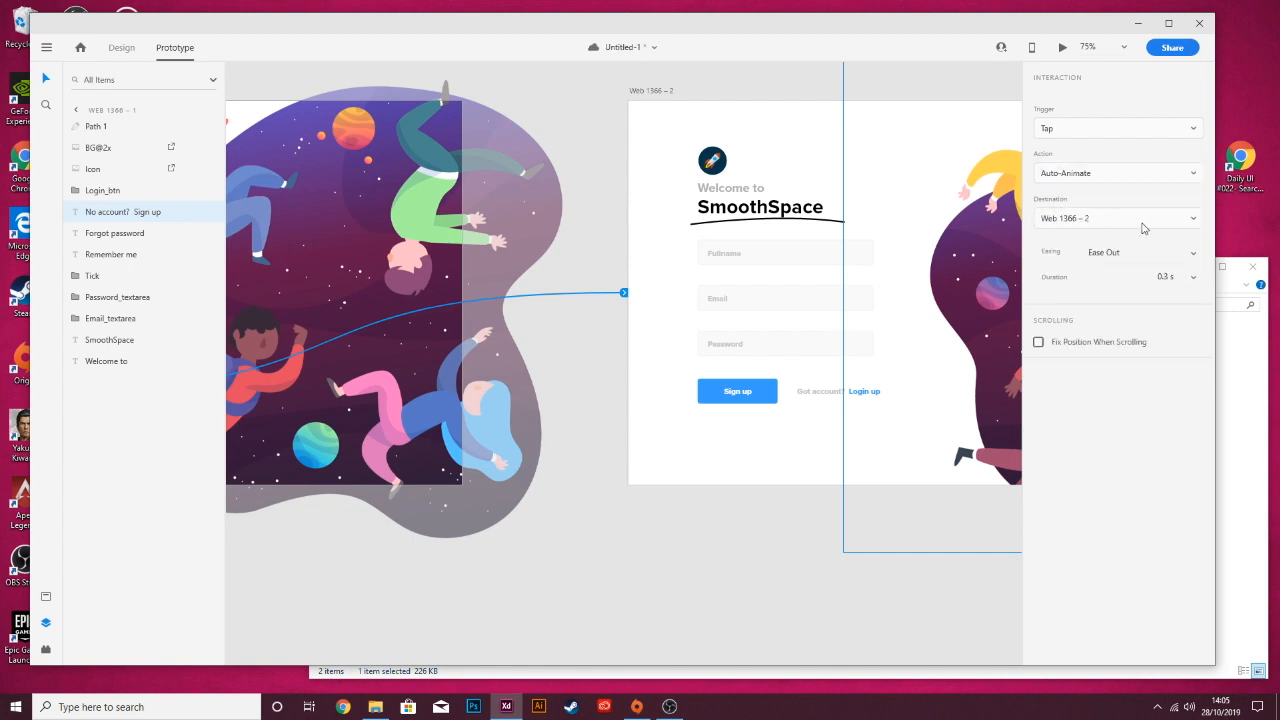
pyautogui.click(1195, 258)
pyautogui.click(1140, 305)
# - Preview the prototype from the login artboard, test its Sign up link, and close the preview
pyautogui.moveTo(330, 572); pyautogui.dragTo(946, 543)
pyautogui.moveTo(612, 498); pyautogui.dragTo(543, 563)
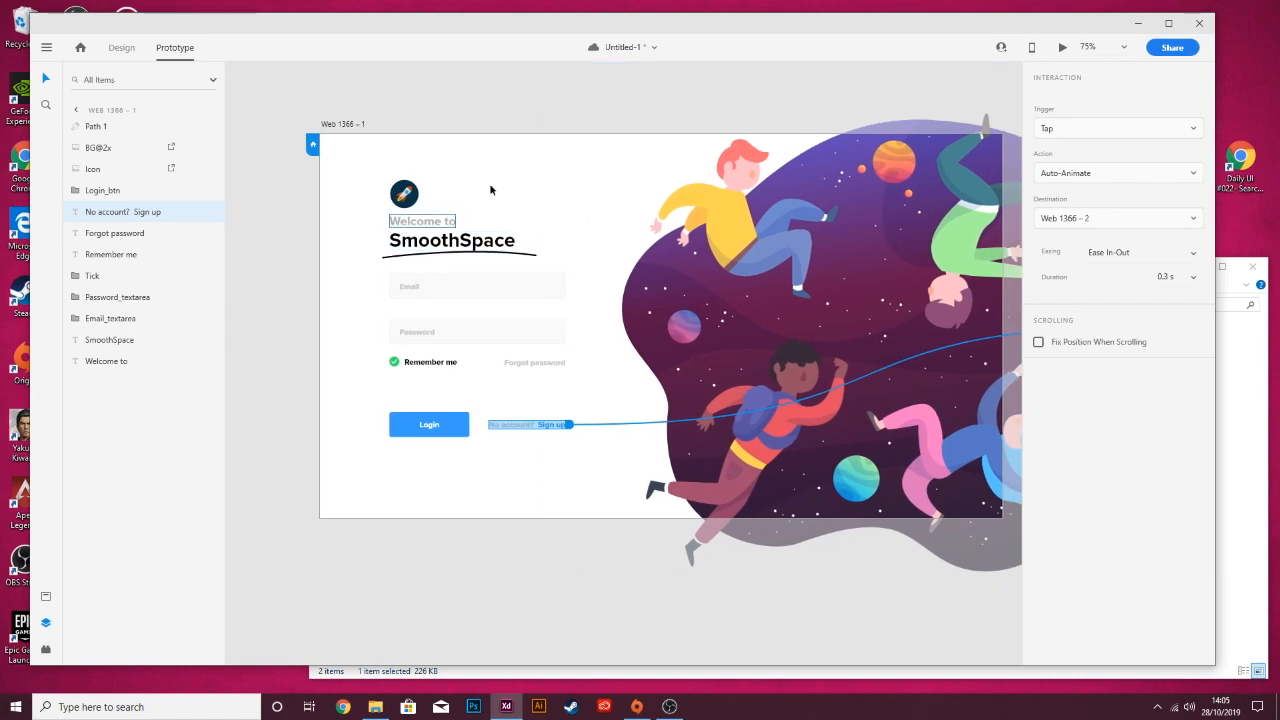
pyautogui.click(1062, 47)
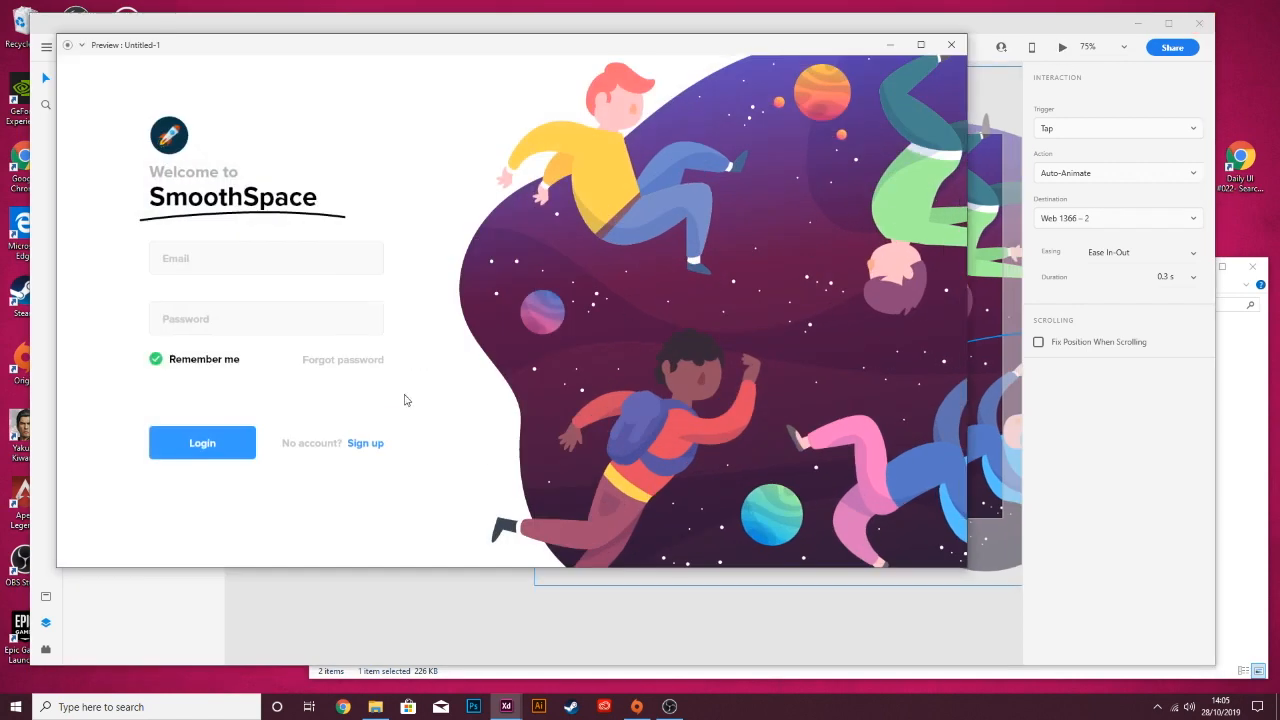
pyautogui.click(367, 444)
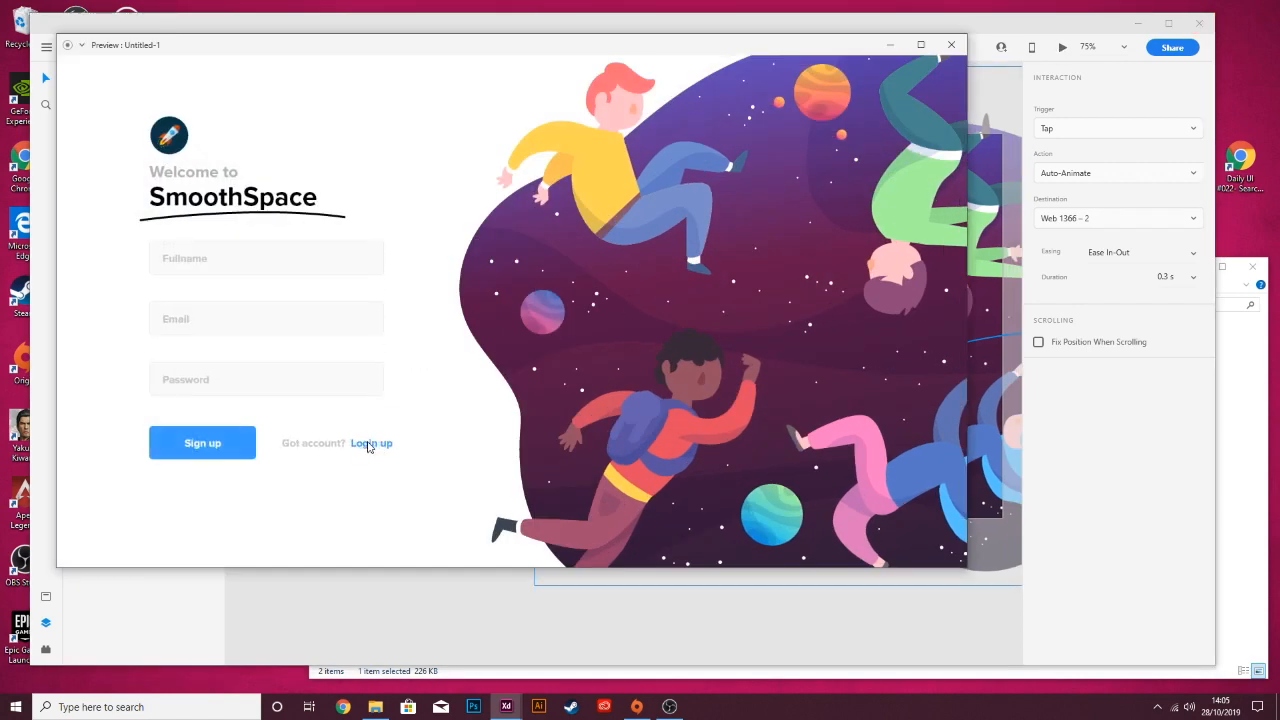
pyautogui.click(951, 44)
# - Link the Got account? Login up text on the sign-up artboard back to Web 1366 – 1
pyautogui.hscroll(5, 844, 366)
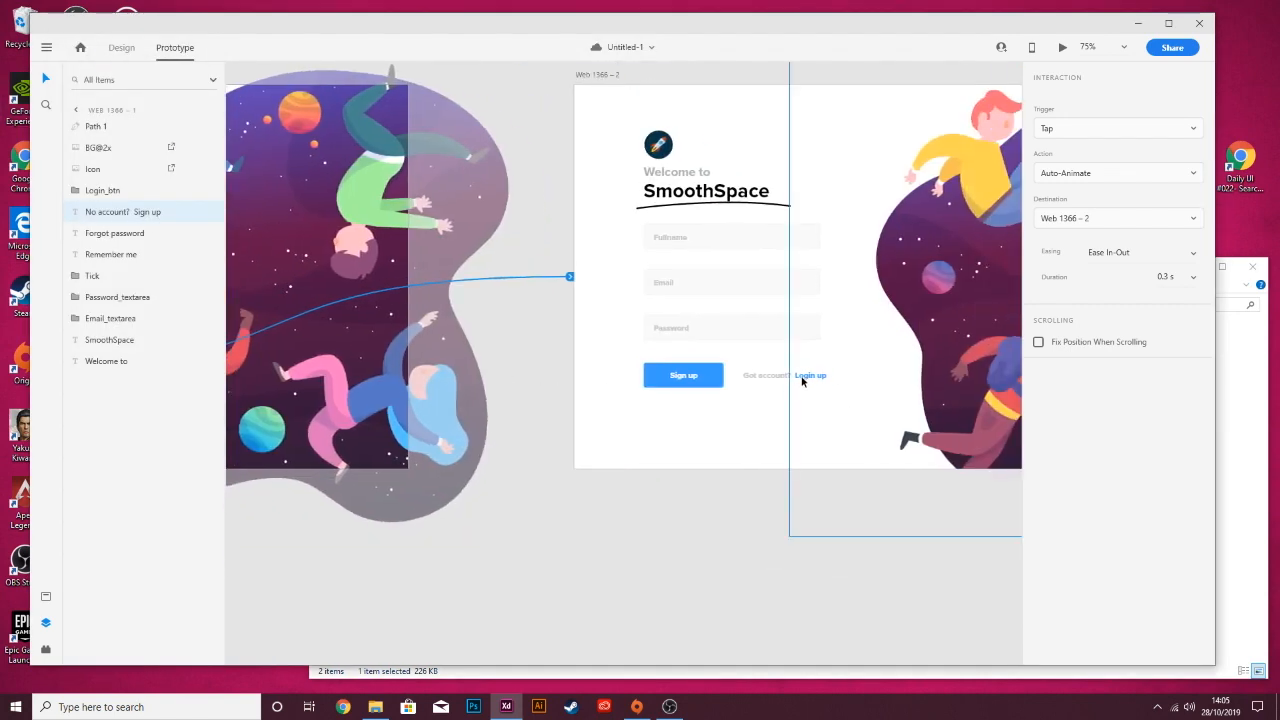
pyautogui.click(768, 373)
pyautogui.moveTo(833, 375); pyautogui.dragTo(310, 388)
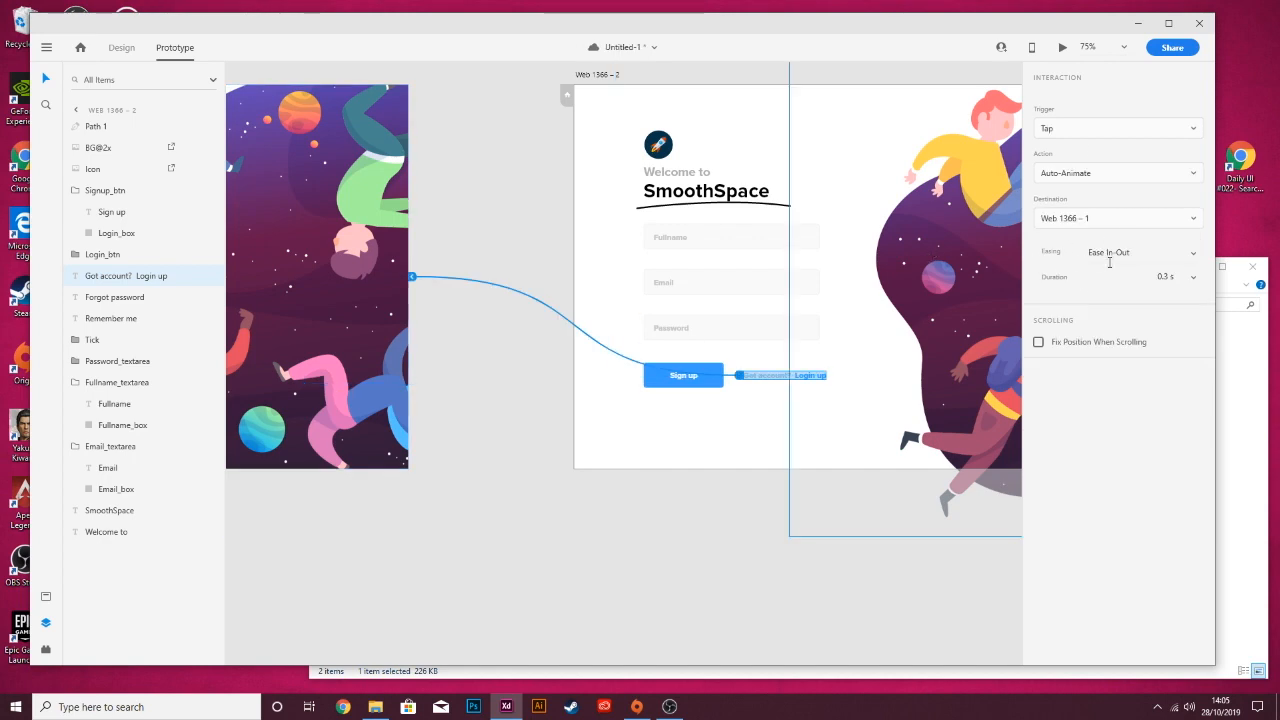
# - Preview the prototype and switch repeatedly between the sign-up and login screens to check the animation in both directions
pyautogui.click(1062, 47)
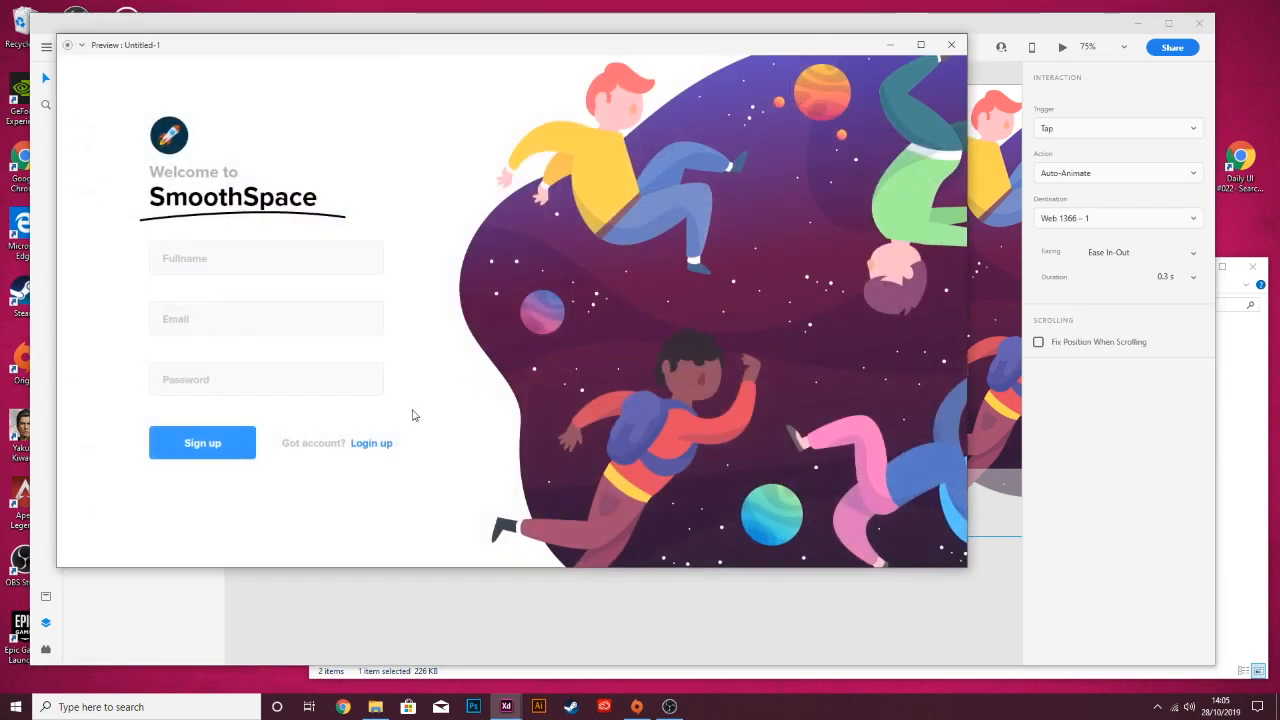
pyautogui.click(380, 445)
pyautogui.click(382, 447)
pyautogui.click(374, 444)
pyautogui.click(378, 449)
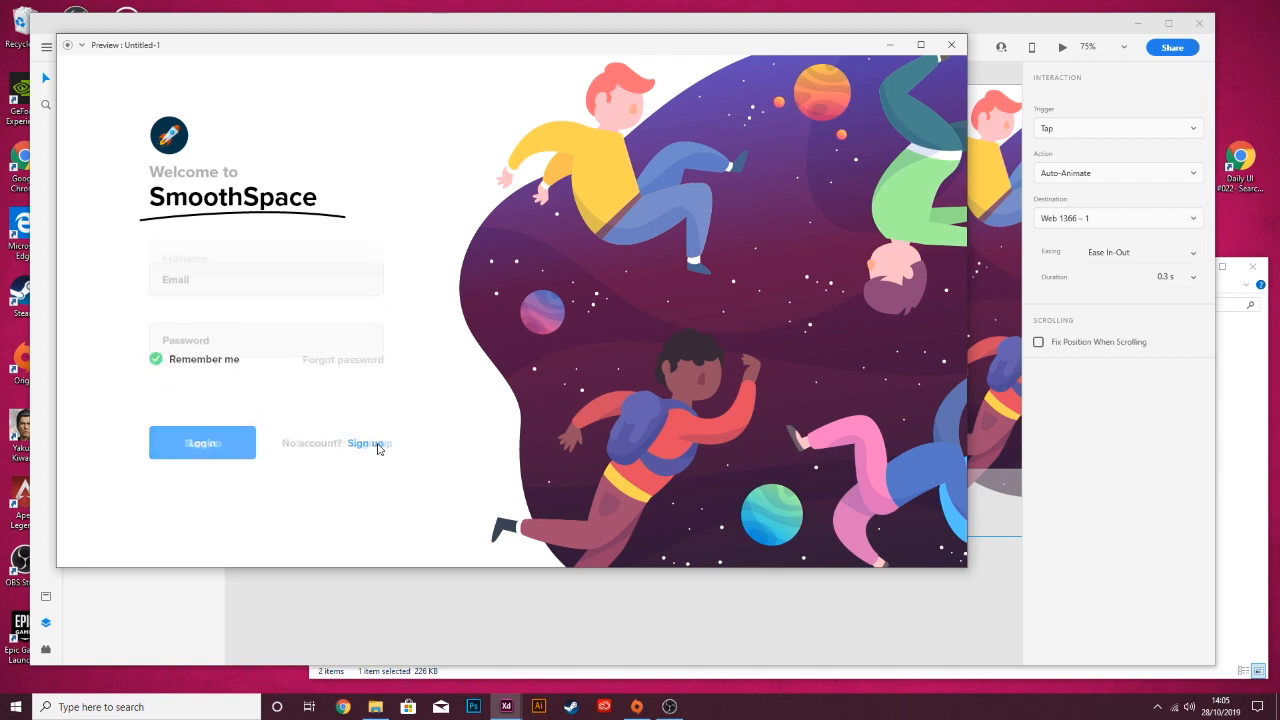
pyautogui.click(379, 447)
pyautogui.click(379, 447)
pyautogui.click(379, 447)
pyautogui.click(379, 447)
pyautogui.click(379, 447)
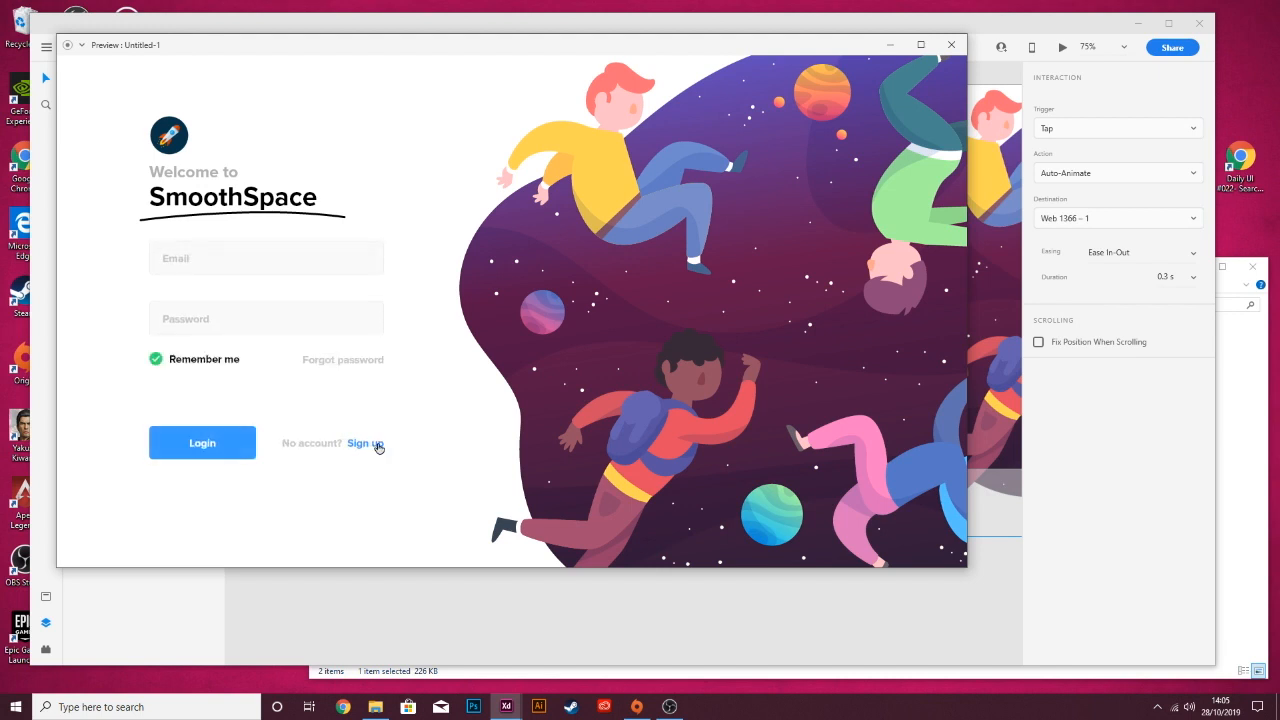
pyautogui.click(379, 447)
pyautogui.click(379, 447)
pyautogui.click(379, 447)
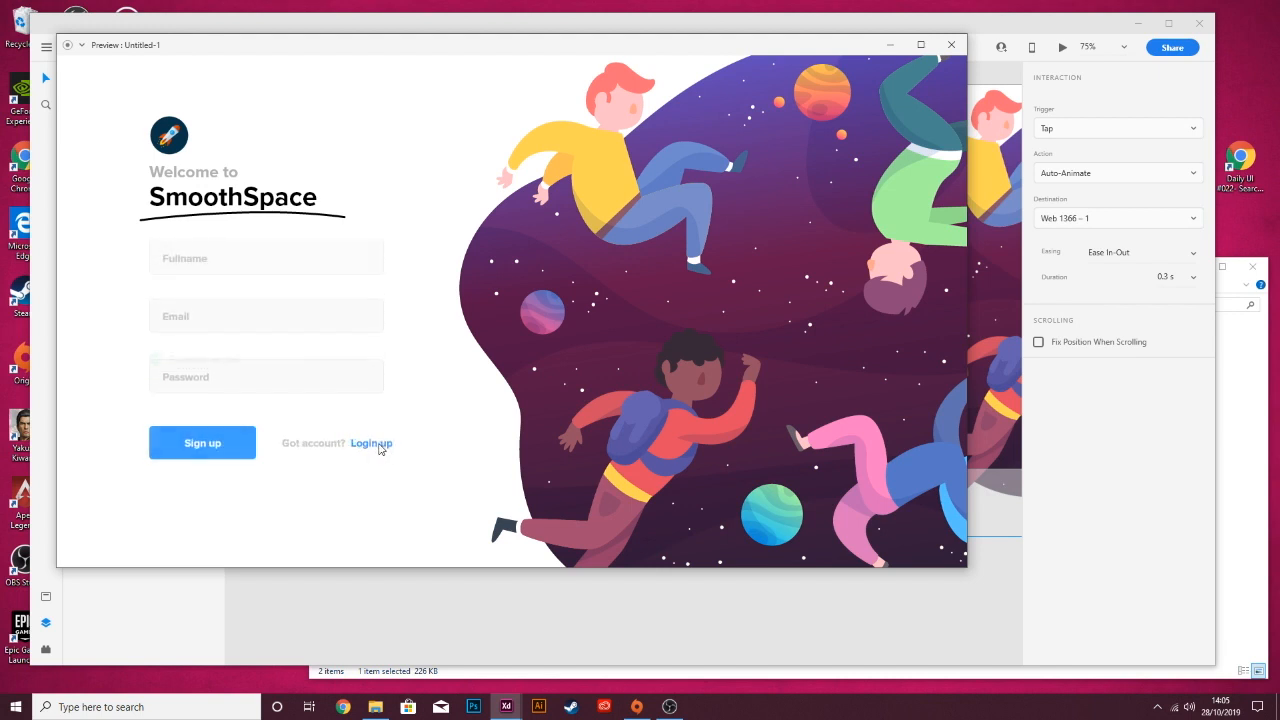
pyautogui.click(379, 447)
pyautogui.click(379, 447)
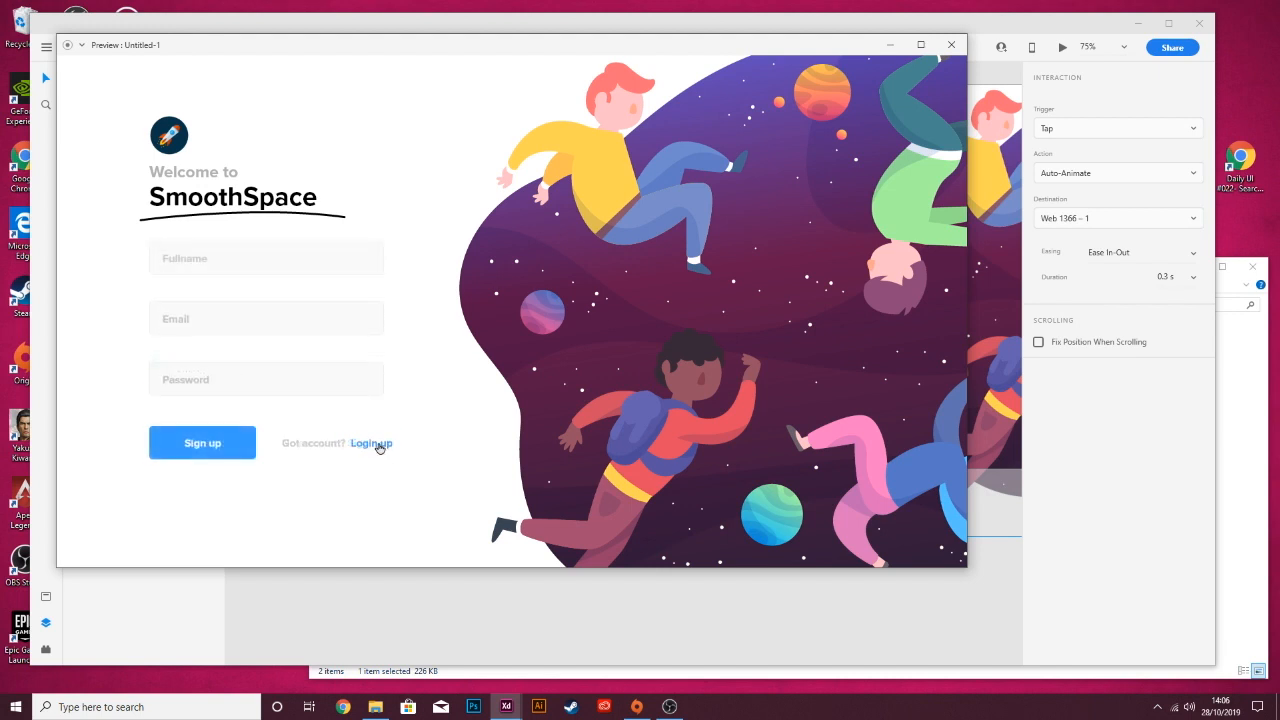
pyautogui.click(379, 447)
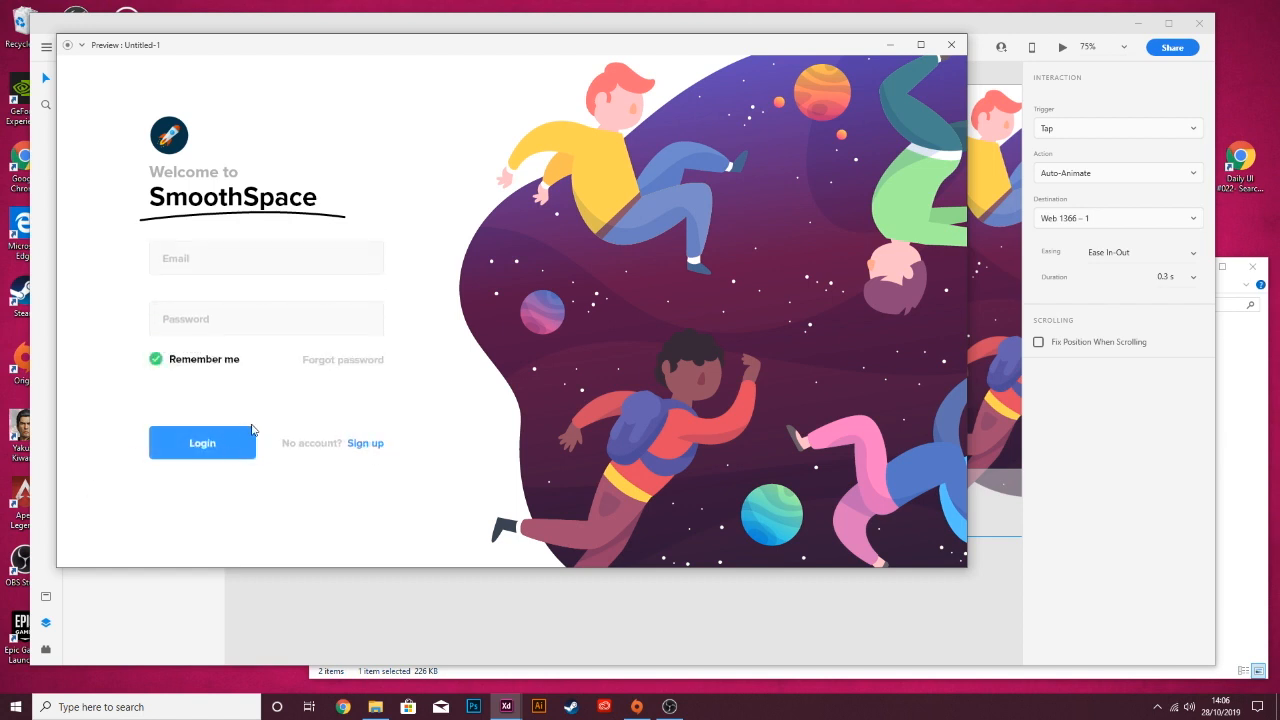
pyautogui.click(362, 446)
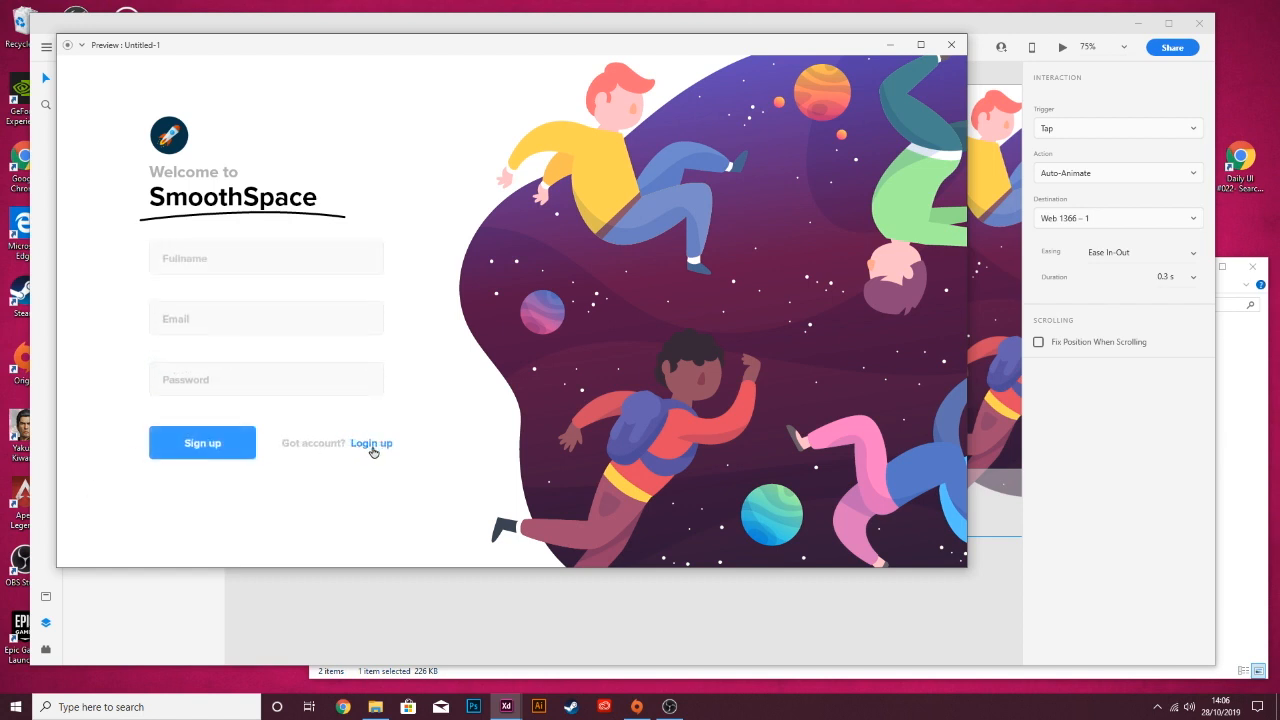
pyautogui.click(372, 448)
pyautogui.click(371, 449)
pyautogui.click(371, 449)
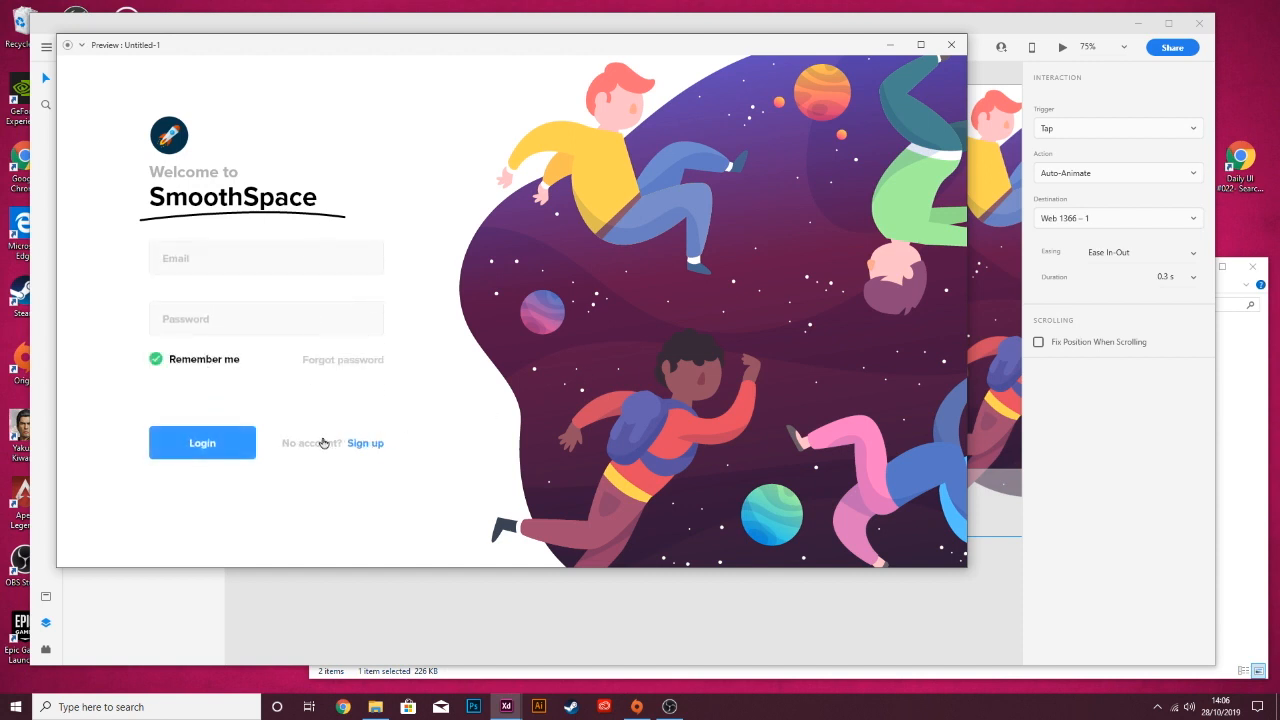
pyautogui.click(368, 445)
pyautogui.click(379, 448)
pyautogui.click(366, 444)
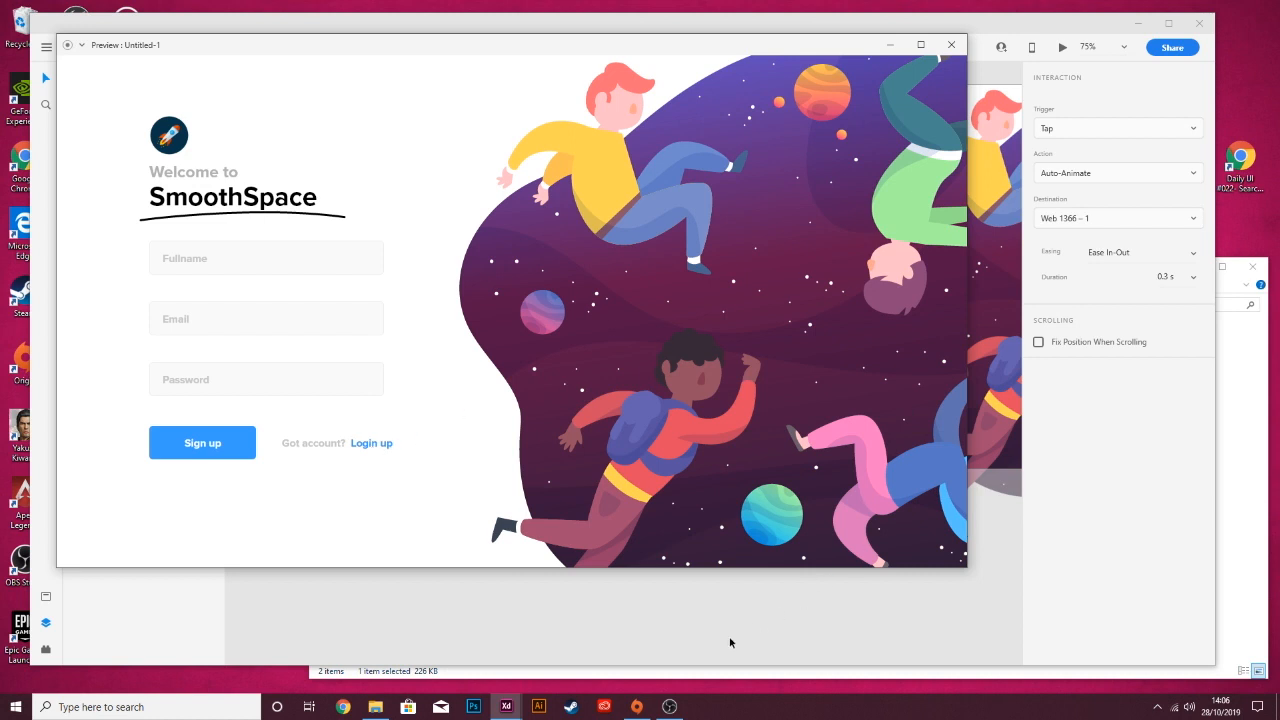
pyautogui.moveTo(675, 707)
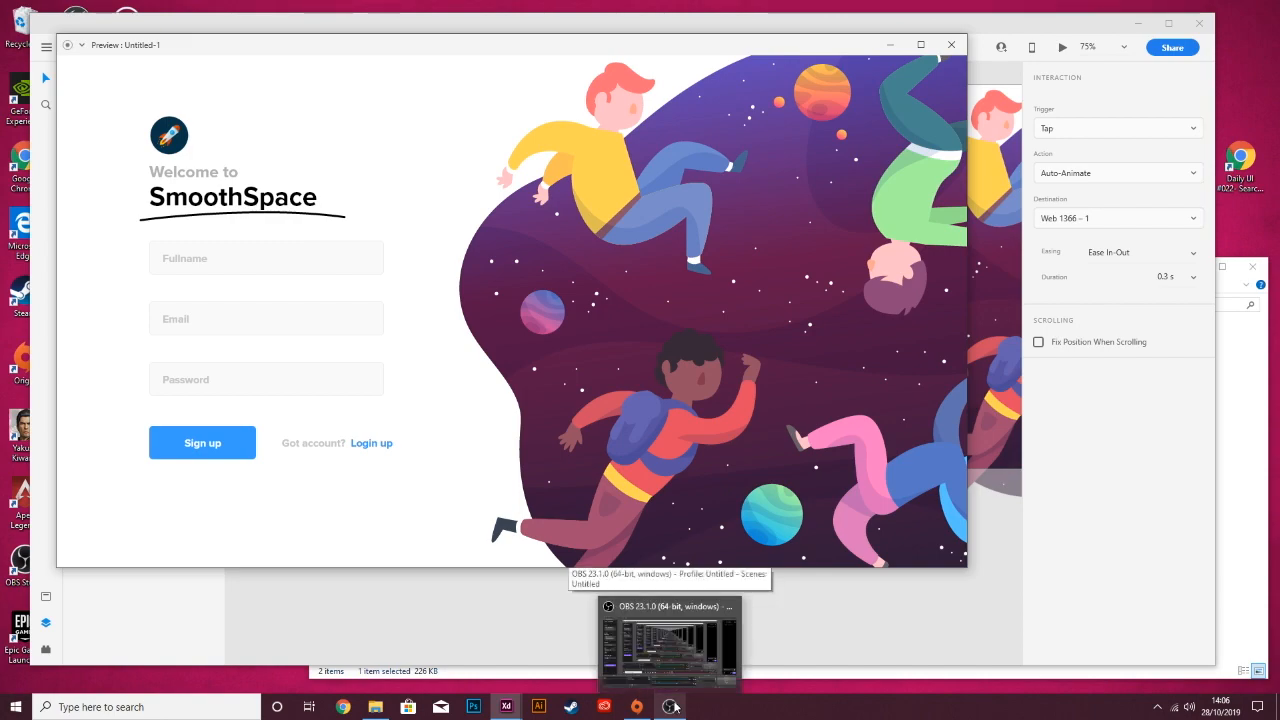